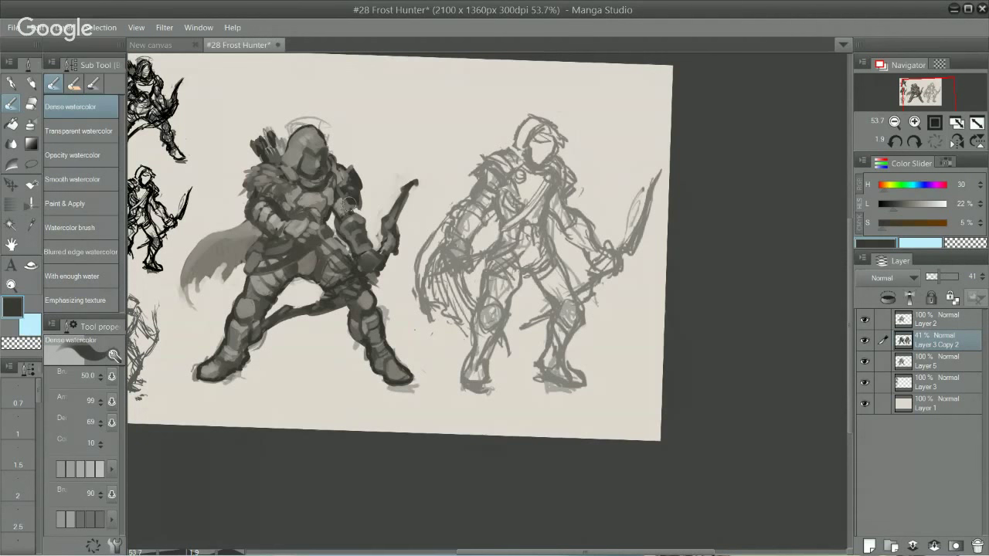
# - Touch up the hooded archer's shoulder armour in dark grey and compare it with Layer 3 Copy 2 hidden and shown
pyautogui.moveTo(351, 175); pyautogui.dragTo(357, 162)
pyautogui.press('space')
pyautogui.click(865, 341)
pyautogui.click(864, 341)
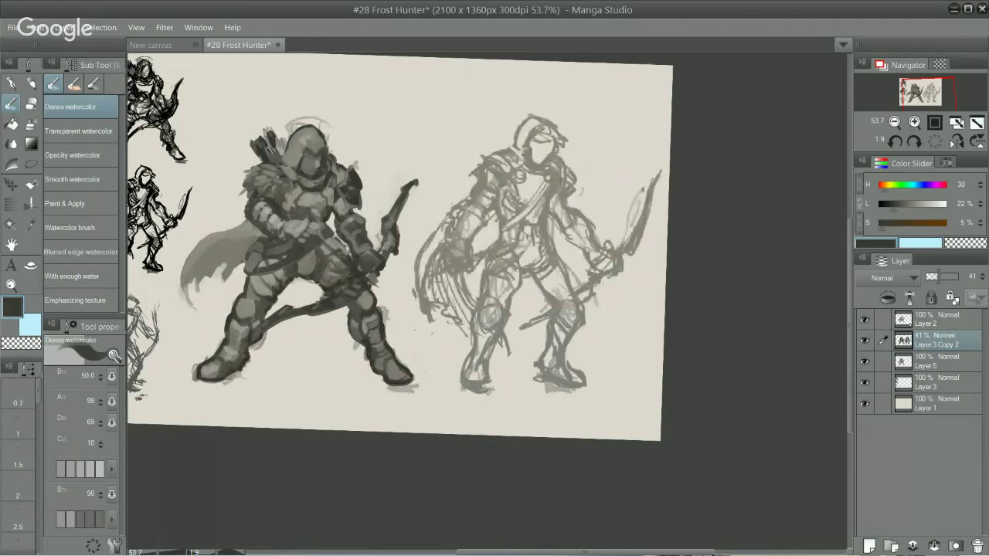
# - Paint the archer's hood with light grey tones sampled from it, switching from Layer 3 Copy 2 to Layer 2
pyautogui.moveTo(595, 166); pyautogui.dragTo(567, 148)
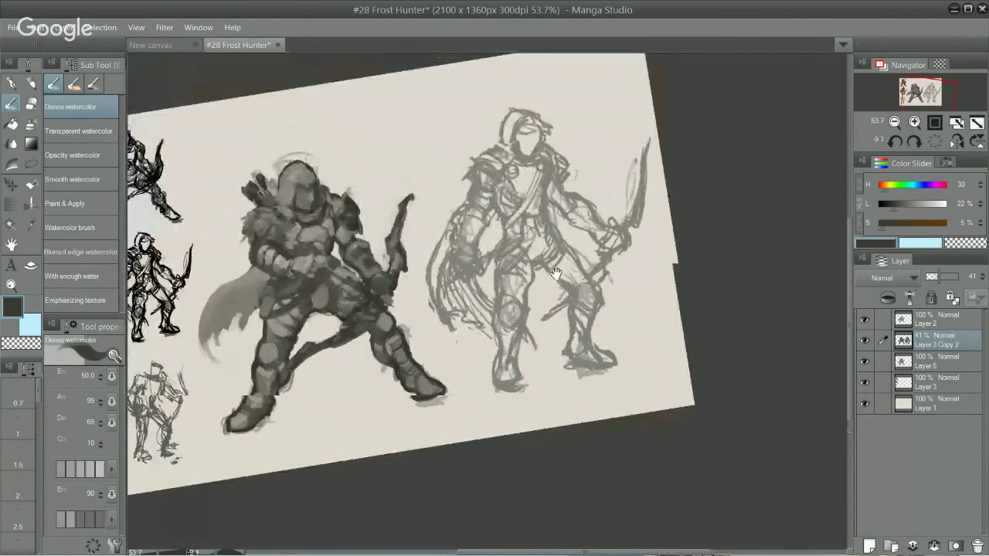
pyautogui.moveTo(503, 232); pyautogui.dragTo(620, 256)
pyautogui.scroll(1, 596, 298)
pyautogui.moveTo(620, 255); pyautogui.dragTo(680, 284)
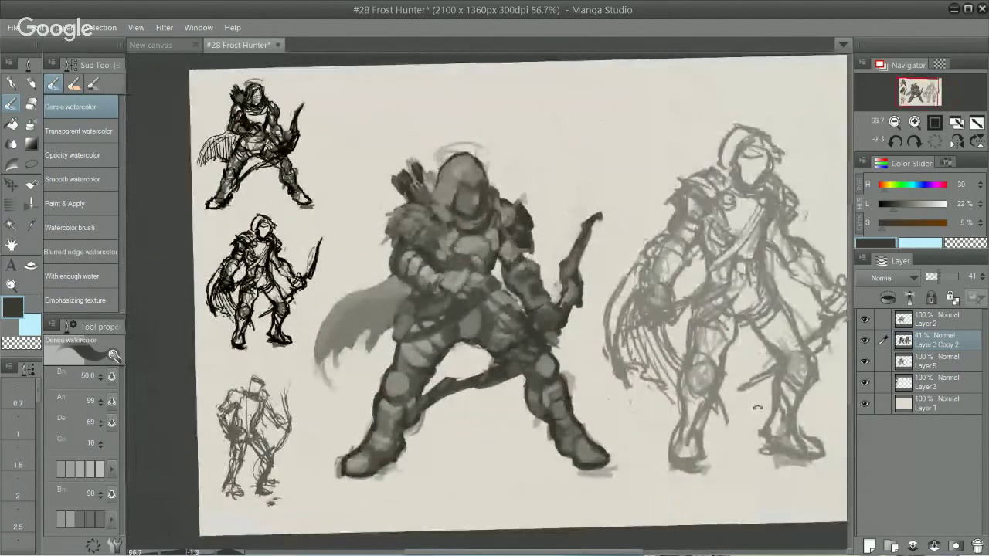
pyautogui.moveTo(657, 365); pyautogui.dragTo(663, 336)
pyautogui.moveTo(663, 336); pyautogui.dragTo(686, 355)
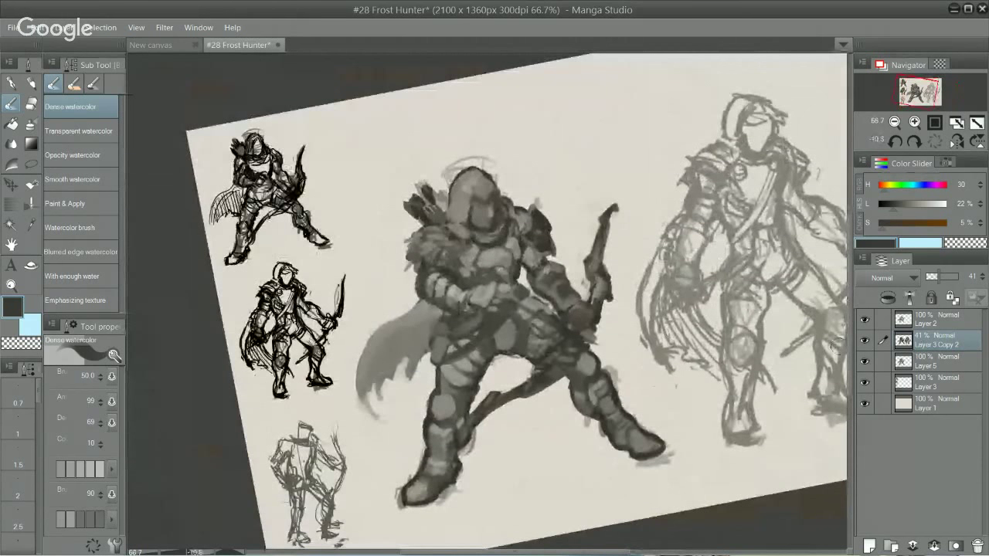
pyautogui.keyDown('ctrl'); pyautogui.click(470, 184); pyautogui.keyUp('ctrl')
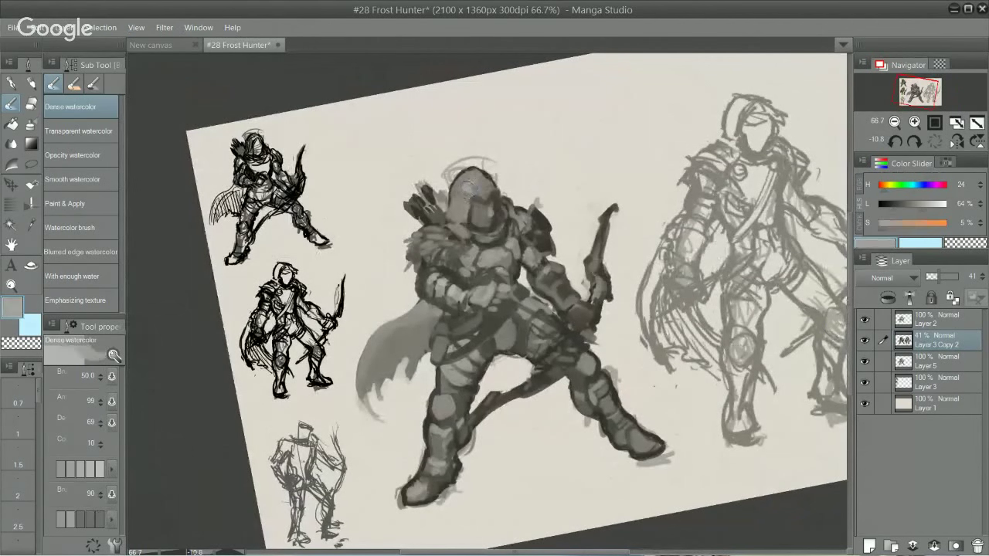
pyautogui.moveTo(473, 184); pyautogui.dragTo(477, 171)
pyautogui.click(935, 319)
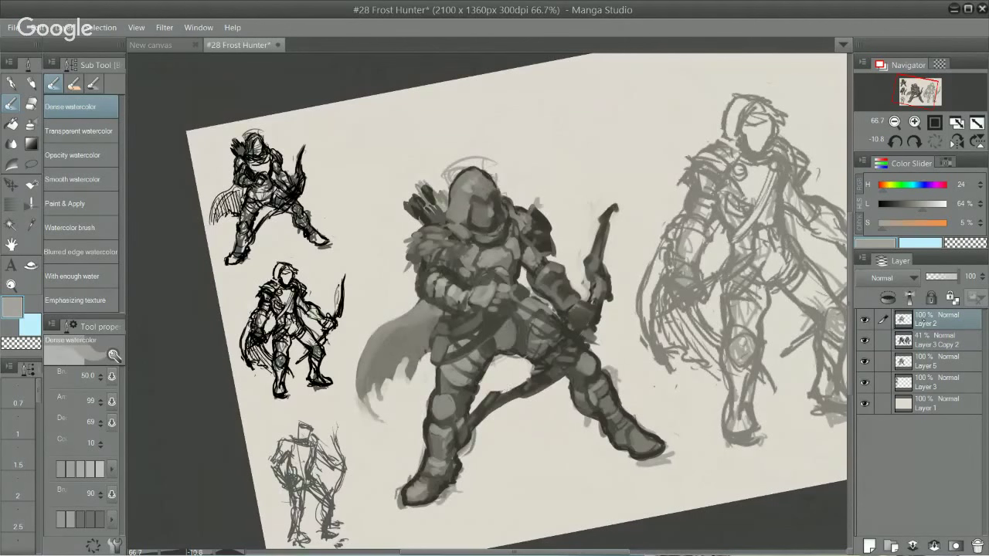
pyautogui.keyDown('ctrl'); pyautogui.click(470, 179); pyautogui.keyUp('ctrl')
pyautogui.moveTo(467, 202)
pyautogui.mouseDown()
pyautogui.moveTo(464, 194)
pyautogui.moveTo(456, 215)
pyautogui.mouseUp()
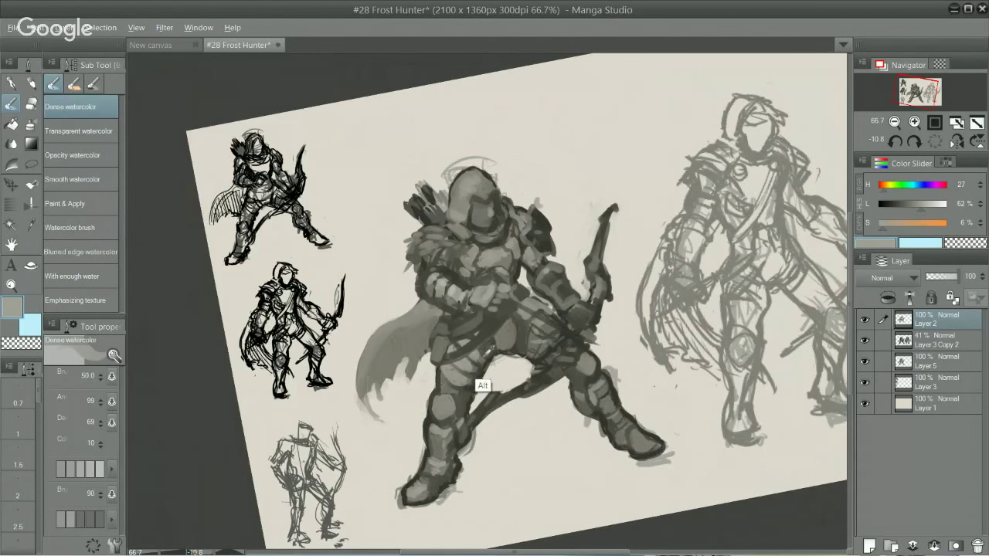
# - Shade the archer's hip and knee guards on Layer 2 with dark and mid greys sampled from the figure
pyautogui.keyDown('alt'); pyautogui.click(476, 386); pyautogui.keyUp('alt')
pyautogui.moveTo(463, 364)
pyautogui.mouseDown()
pyautogui.moveTo(471, 372)
pyautogui.moveTo(454, 363)
pyautogui.moveTo(454, 345)
pyautogui.mouseUp()
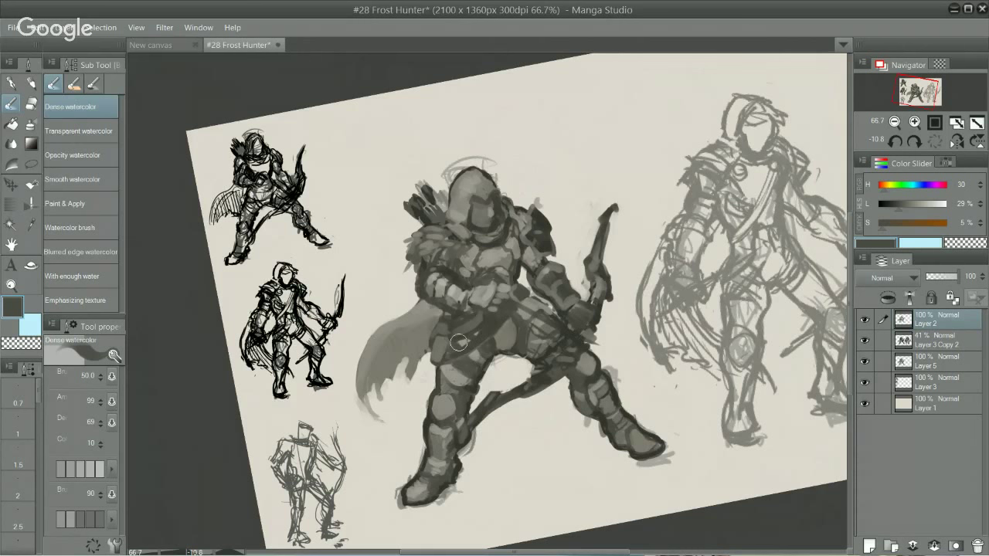
pyautogui.keyDown('alt'); pyautogui.click(583, 380); pyautogui.keyUp('alt')
pyautogui.keyDown('alt'); pyautogui.click(581, 369); pyautogui.keyUp('alt')
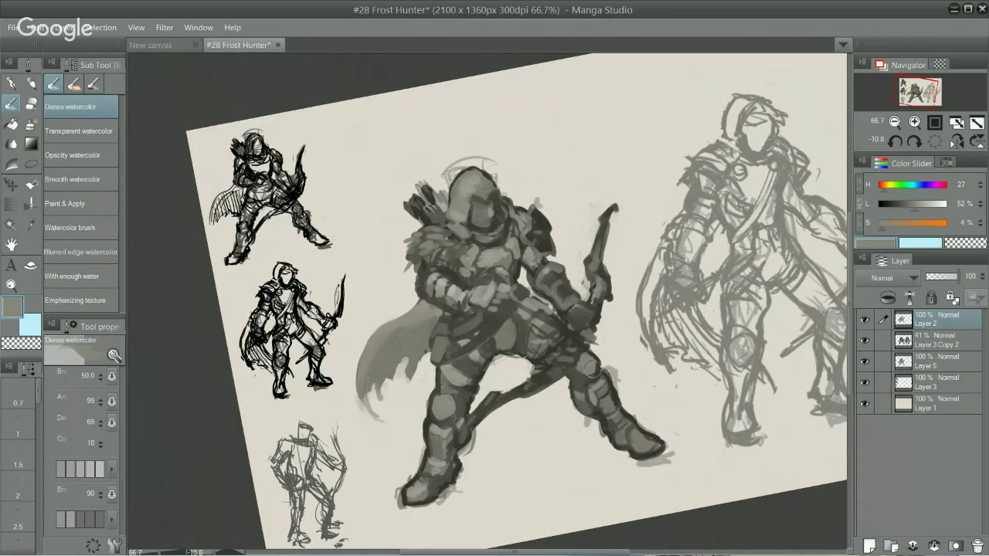
pyautogui.keyDown('alt'); pyautogui.click(441, 429); pyautogui.keyUp('alt')
pyautogui.moveTo(437, 392)
pyautogui.mouseDown()
pyautogui.moveTo(441, 412)
pyautogui.moveTo(437, 404)
pyautogui.mouseUp()
pyautogui.moveTo(435, 403)
pyautogui.mouseDown()
pyautogui.moveTo(447, 363)
pyautogui.moveTo(427, 348)
pyautogui.mouseUp()
# - Refine the archer's shadowed face and the inner edge of the hood with dark and mid greys sampled from that area
pyautogui.moveTo(683, 184); pyautogui.dragTo(709, 240)
pyautogui.moveTo(516, 237); pyautogui.dragTo(550, 237)
pyautogui.keyDown('alt'); pyautogui.click(510, 218); pyautogui.keyUp('alt')
pyautogui.moveTo(514, 211); pyautogui.dragTo(514, 209)
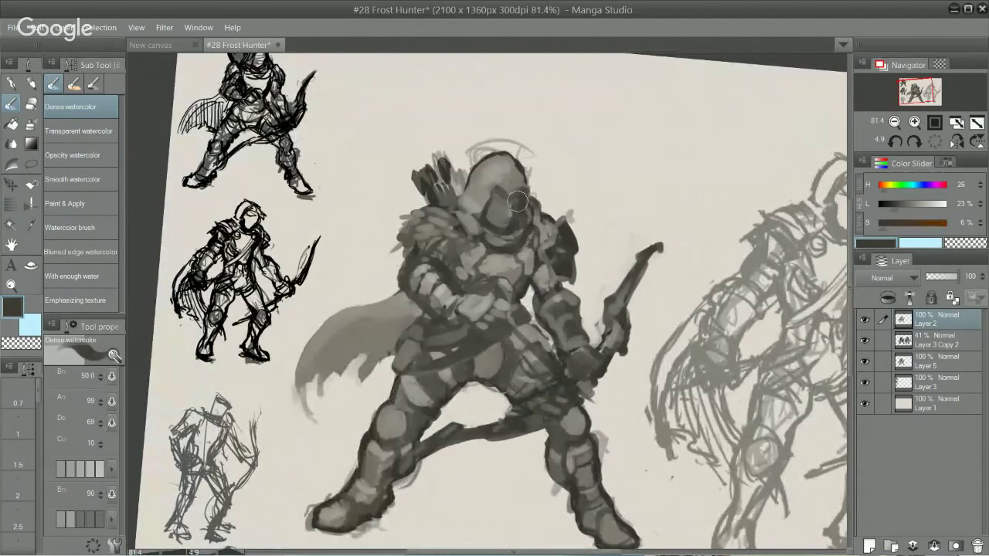
pyautogui.keyDown('alt'); pyautogui.click(513, 209); pyautogui.keyUp('alt')
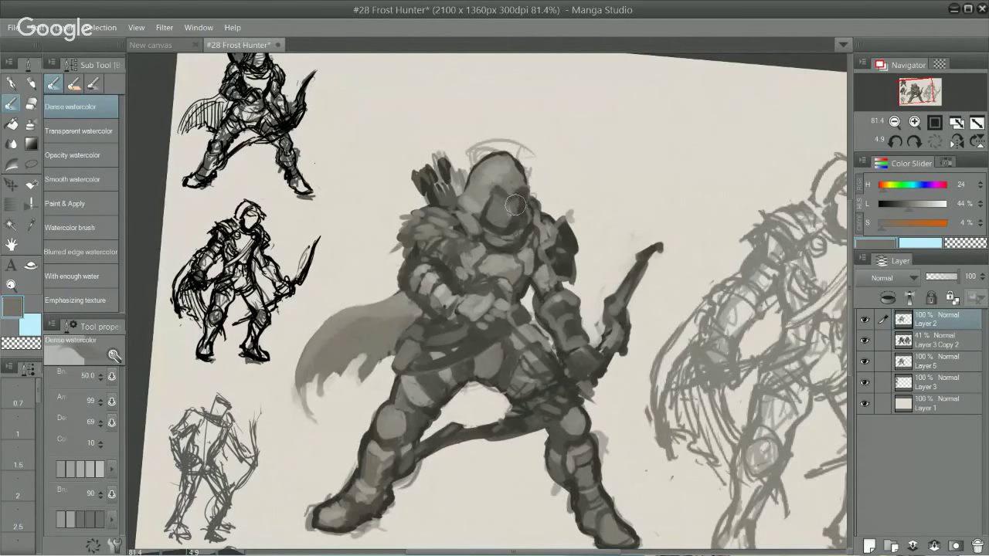
pyautogui.keyDown('alt'); pyautogui.click(516, 215); pyautogui.keyUp('alt')
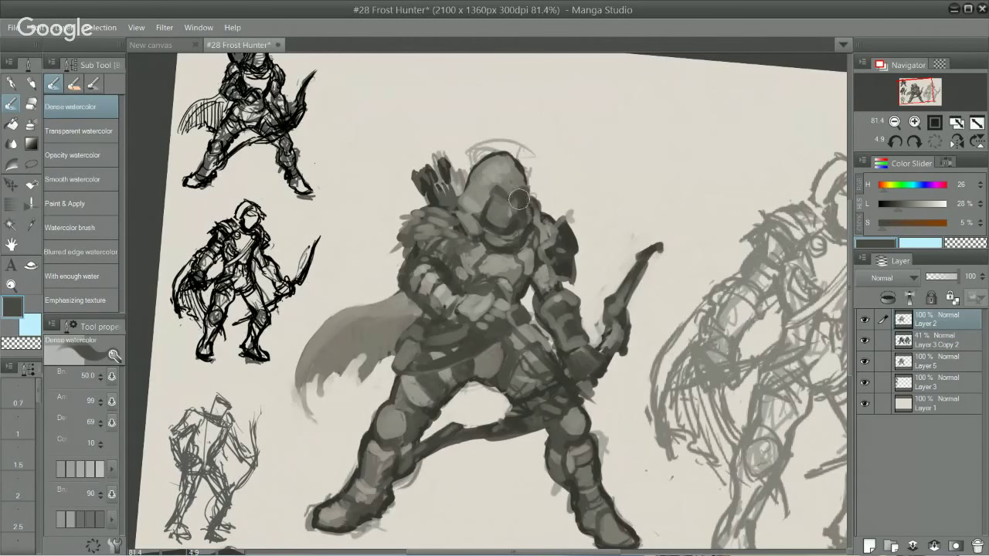
pyautogui.keyDown('alt'); pyautogui.click(517, 202); pyautogui.keyUp('alt')
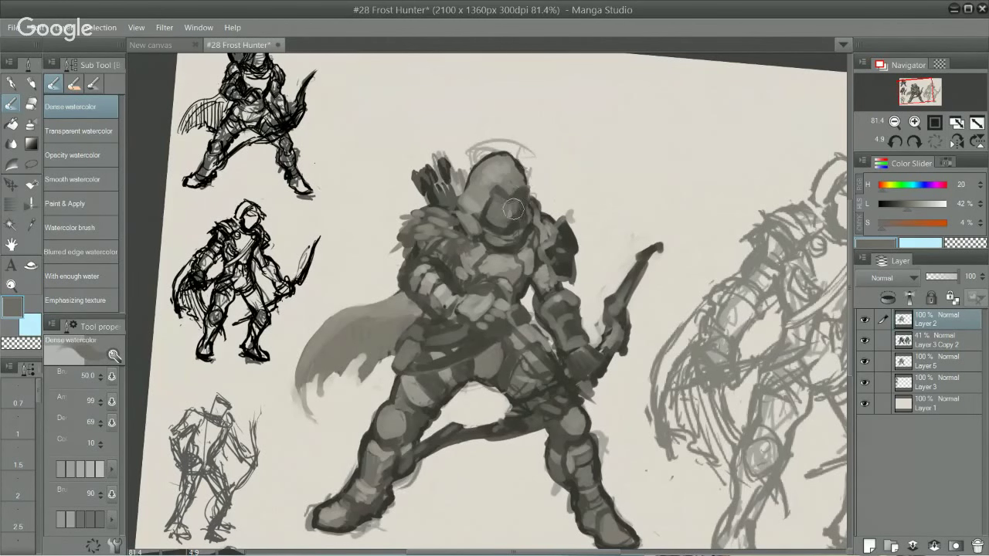
pyautogui.keyDown('alt'); pyautogui.click(506, 212); pyautogui.keyUp('alt')
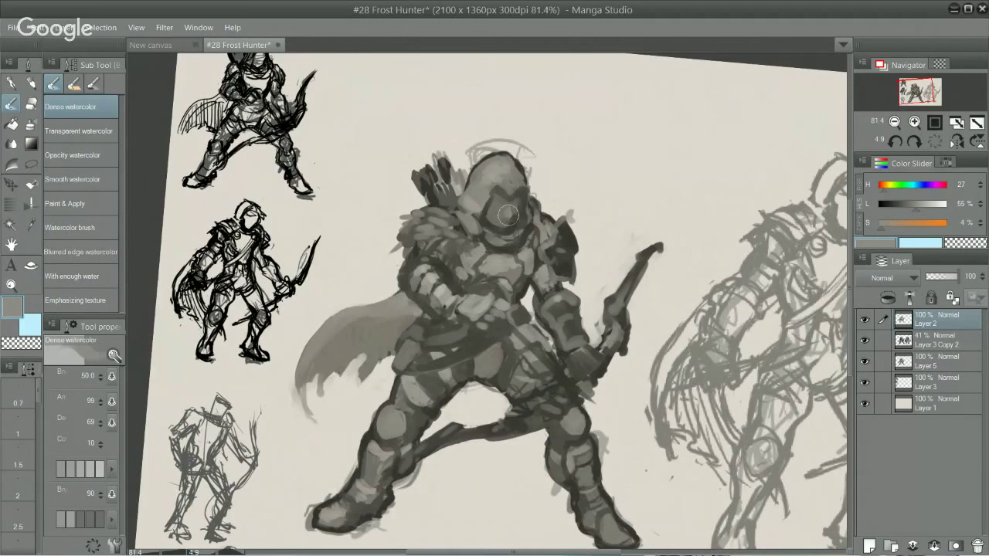
pyautogui.keyDown('alt'); pyautogui.click(510, 203); pyautogui.keyUp('alt')
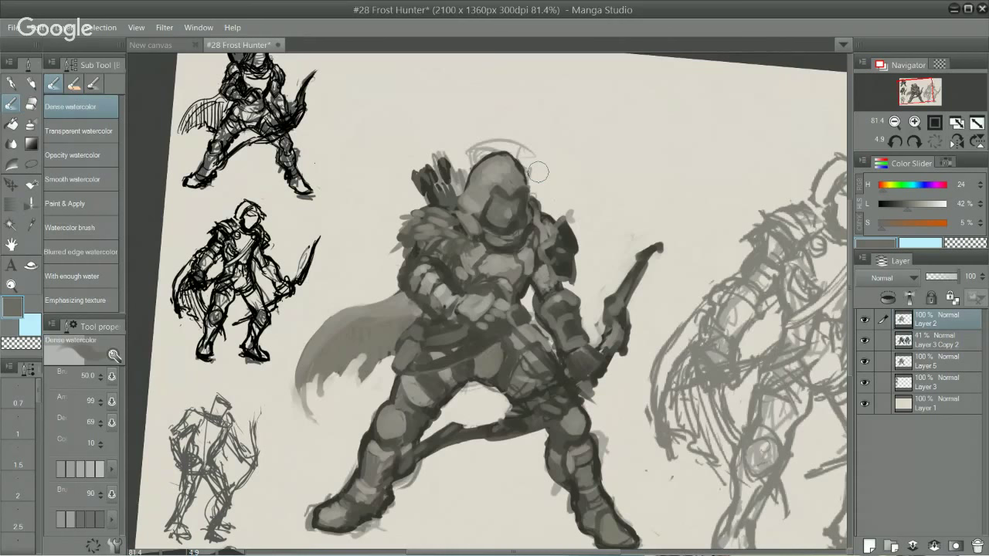
# - Compare the archer with Layer 2 and Layer 3 Copy 2 each hidden and shown
pyautogui.moveTo(676, 282); pyautogui.dragTo(534, 181)
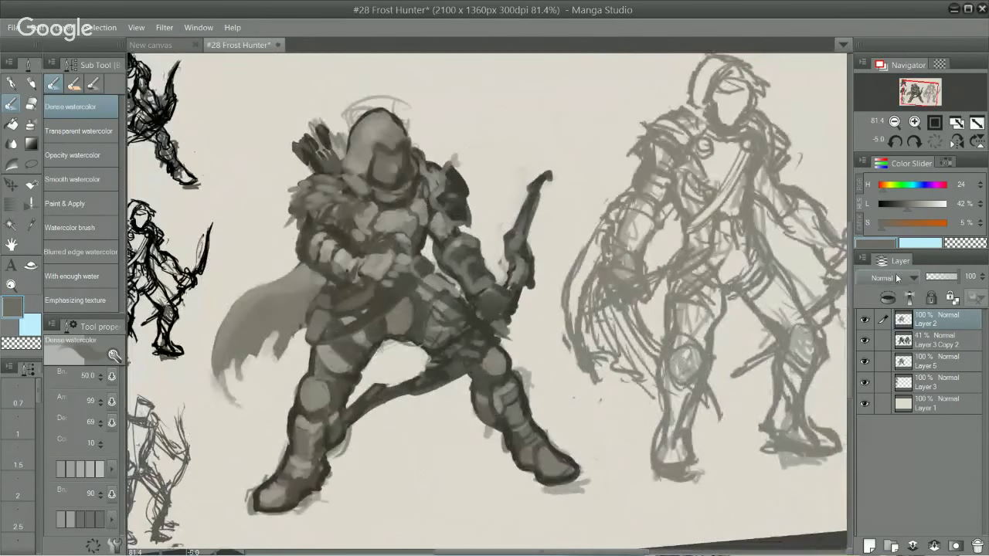
pyautogui.click(865, 321)
pyautogui.click(866, 321)
pyautogui.click(865, 321)
pyautogui.click(865, 321)
pyautogui.click(864, 321)
pyautogui.click(865, 321)
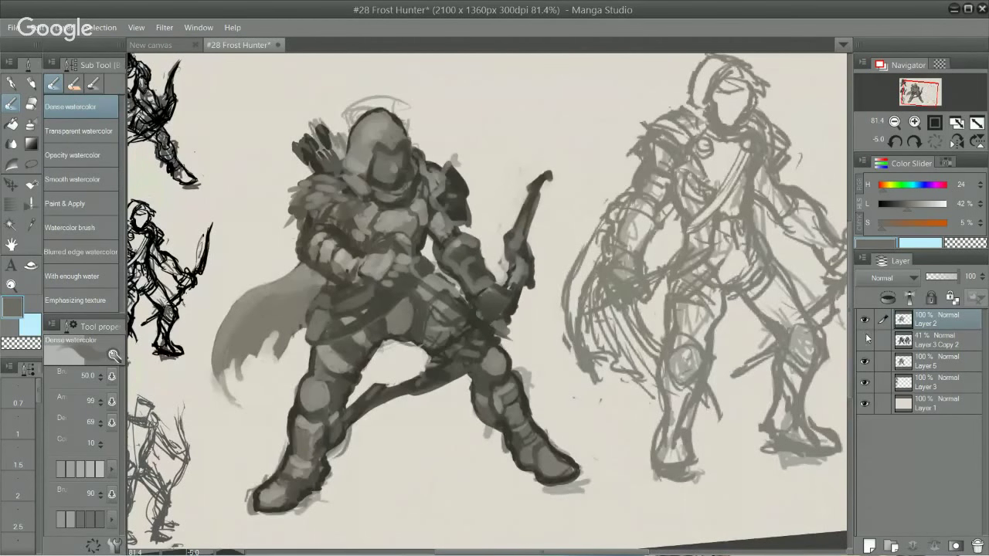
pyautogui.click(867, 340)
pyautogui.click(867, 340)
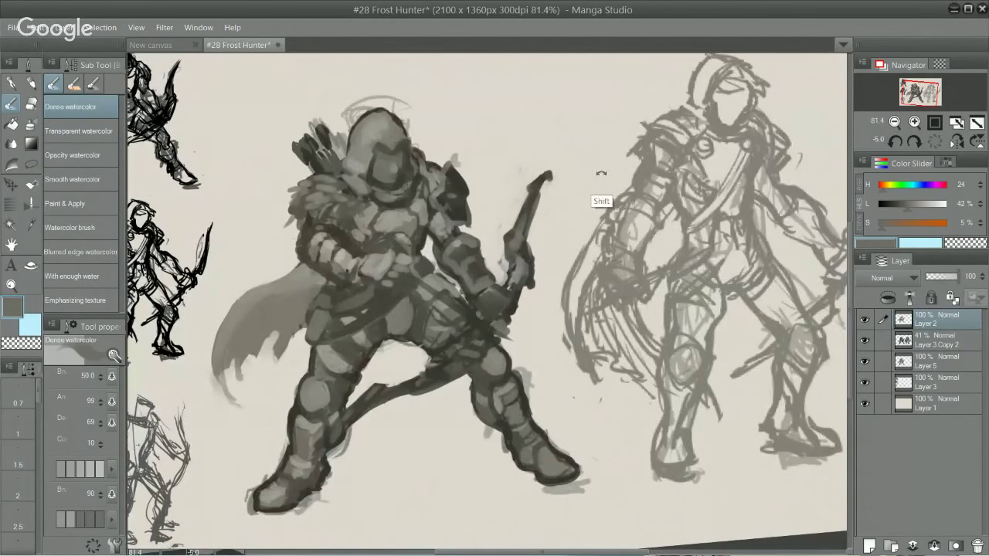
# - Paint over the archer's cape with mid grey, from the elbow to the ragged lower end
pyautogui.moveTo(614, 292)
pyautogui.mouseDown()
pyautogui.moveTo(644, 382)
pyautogui.moveTo(662, 249)
pyautogui.moveTo(636, 190)
pyautogui.moveTo(610, 177)
pyautogui.mouseUp()
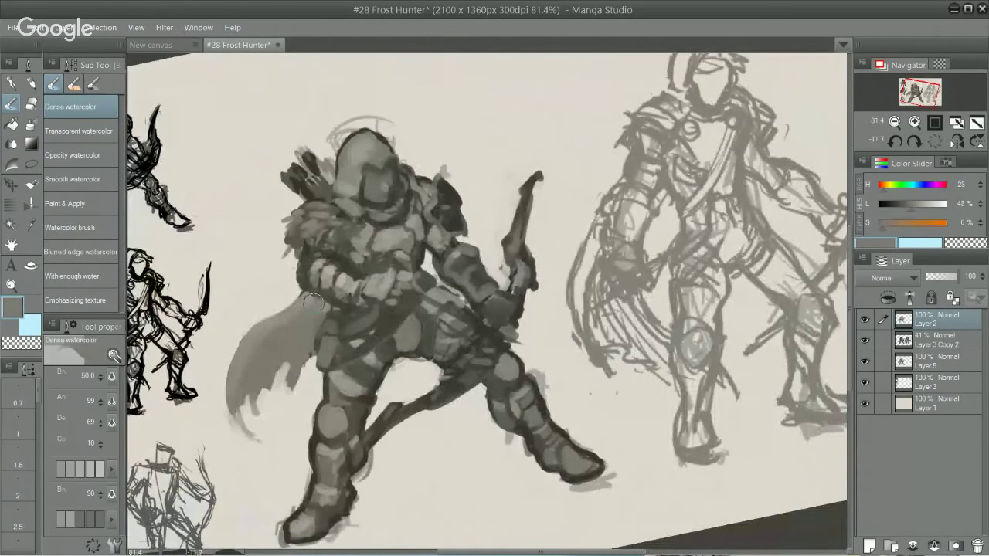
pyautogui.moveTo(313, 302); pyautogui.dragTo(316, 310)
pyautogui.moveTo(233, 393)
pyautogui.mouseDown()
pyautogui.moveTo(249, 433)
pyautogui.moveTo(272, 423)
pyautogui.mouseUp()
# - Check the overall rendering against the underlying sketch by hiding and restoring Layer 2 and Layer 3 Copy 2
pyautogui.moveTo(711, 368); pyautogui.dragTo(683, 354)
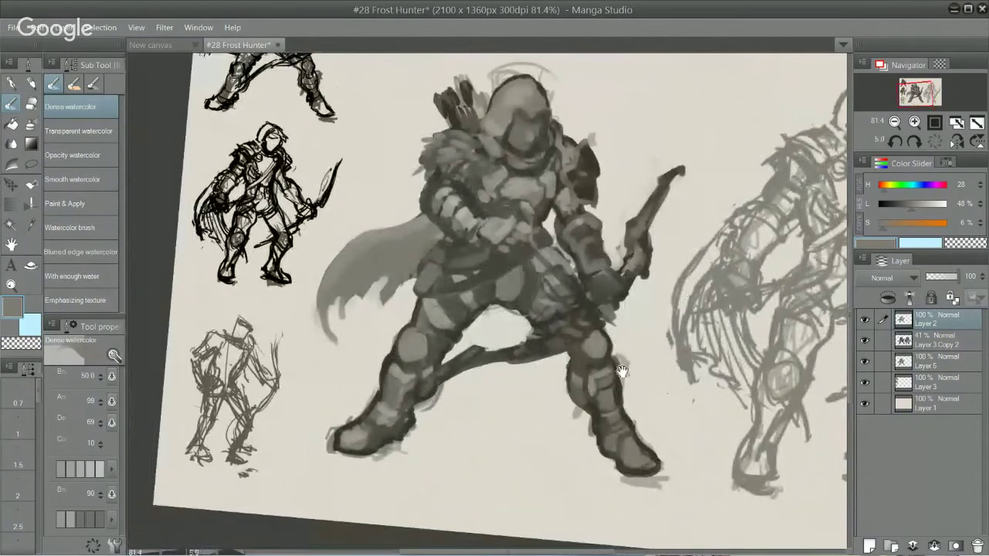
pyautogui.keyDown('ctrl'); pyautogui.click(620, 369); pyautogui.keyUp('ctrl')
pyautogui.moveTo(669, 267); pyautogui.dragTo(664, 245)
pyautogui.moveTo(594, 327); pyautogui.dragTo(624, 421)
pyautogui.scroll(-1, 669, 424)
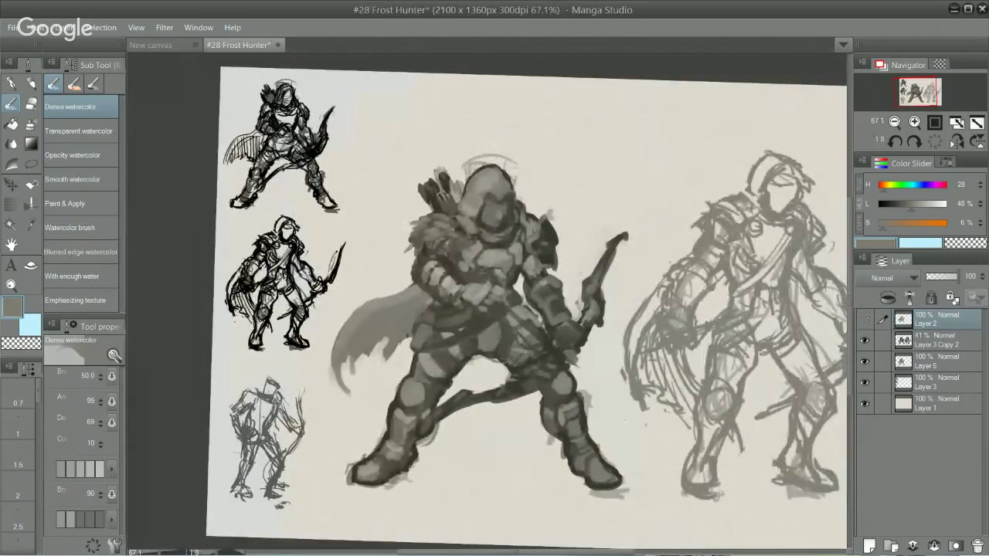
pyautogui.click(868, 319)
pyautogui.click(866, 321)
pyautogui.click(864, 338)
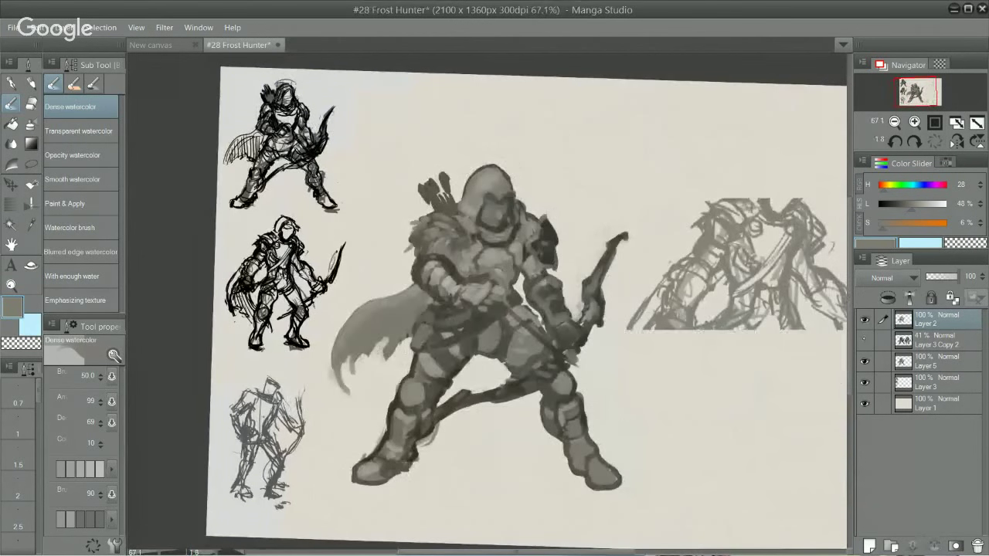
pyautogui.click(864, 339)
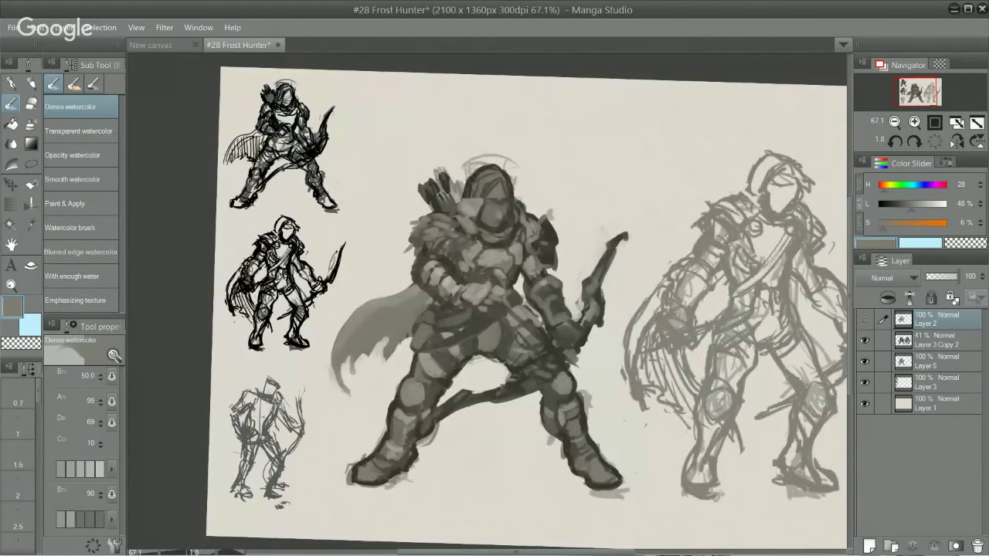
pyautogui.click(861, 322)
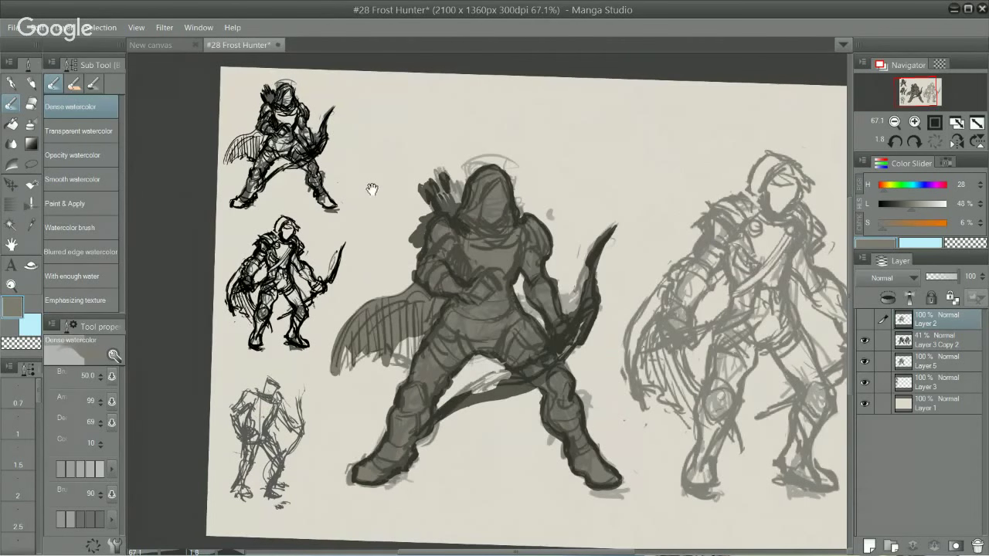
pyautogui.moveTo(453, 168); pyautogui.dragTo(410, 123)
pyautogui.moveTo(368, 264); pyautogui.dragTo(409, 264)
pyautogui.moveTo(719, 446); pyautogui.dragTo(631, 441)
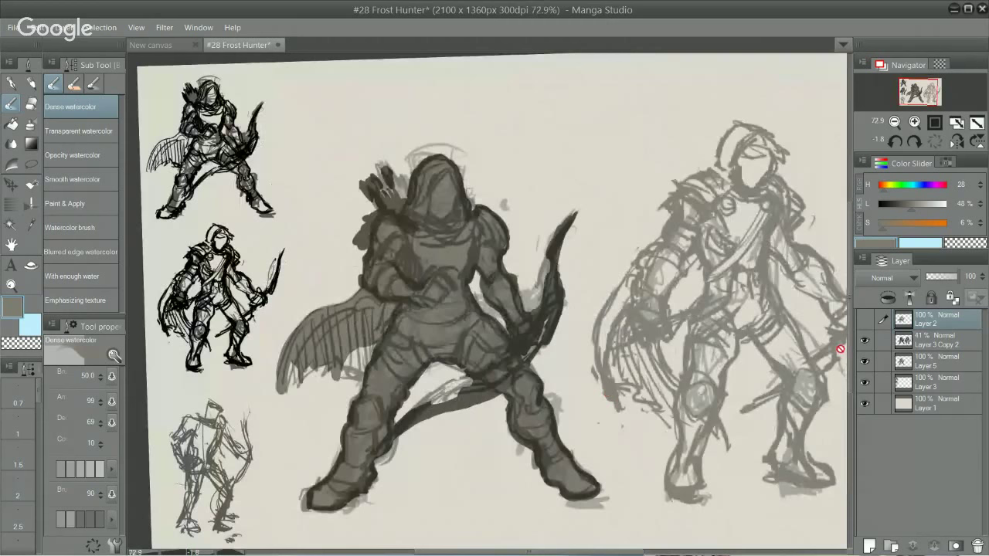
pyautogui.click(866, 320)
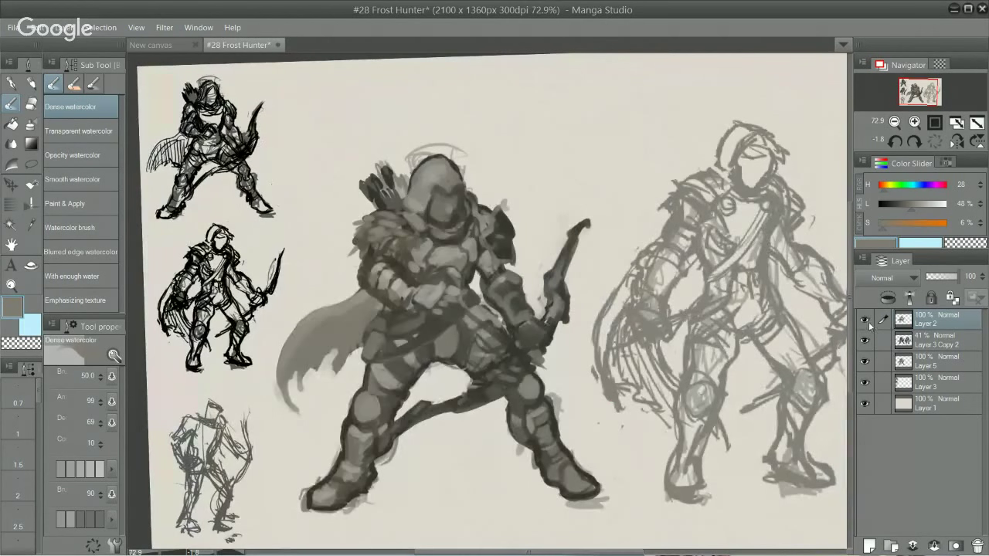
pyautogui.moveTo(644, 203); pyautogui.dragTo(657, 228)
pyautogui.moveTo(676, 338); pyautogui.dragTo(680, 366)
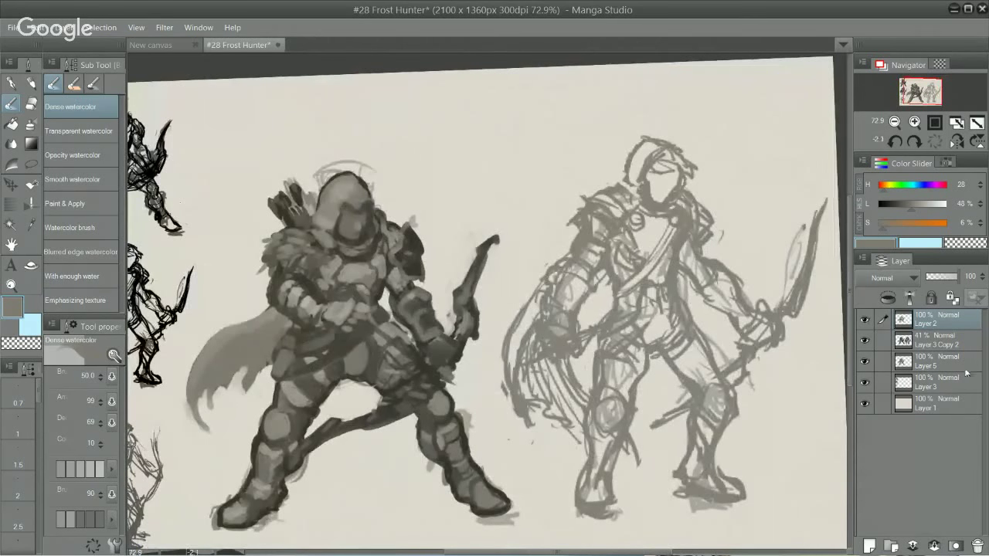
# - Make Layer 5 the drawing layer and set up the Mapping pen with a mid grey sampled from the archer's chest
pyautogui.click(868, 545)
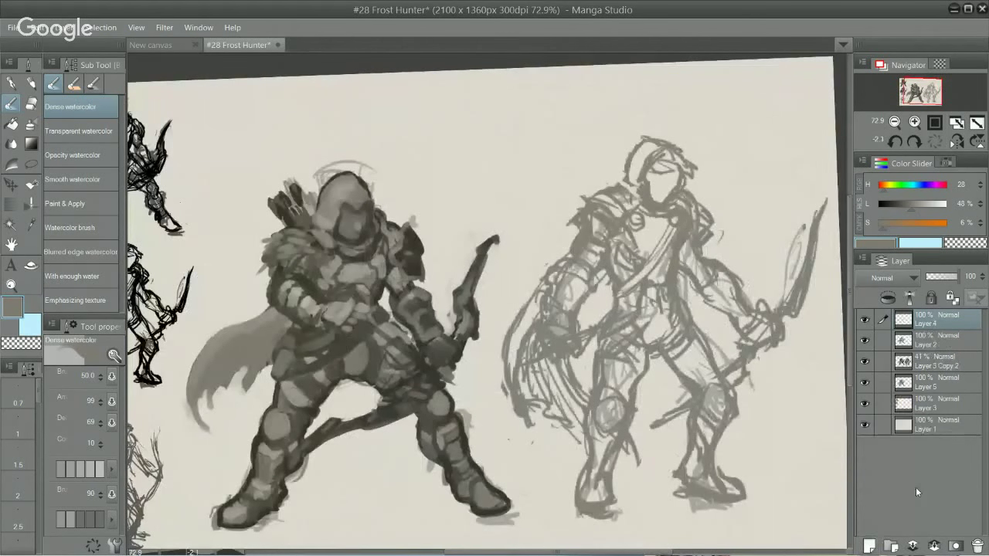
pyautogui.hotkey('ctrl', 'z')
pyautogui.press('p')
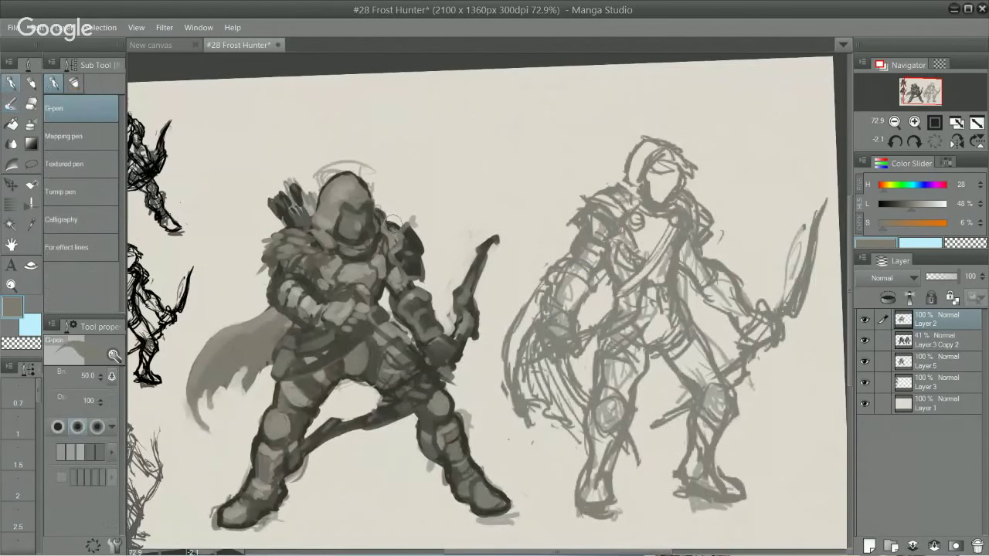
pyautogui.keyDown('alt'); pyautogui.click(347, 221); pyautogui.keyUp('alt')
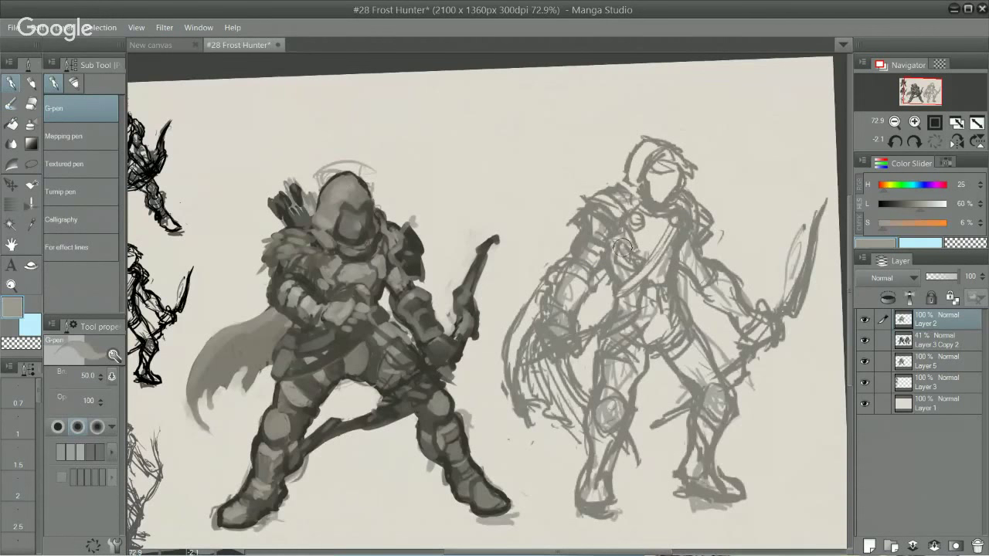
pyautogui.click(933, 340)
pyautogui.click(935, 361)
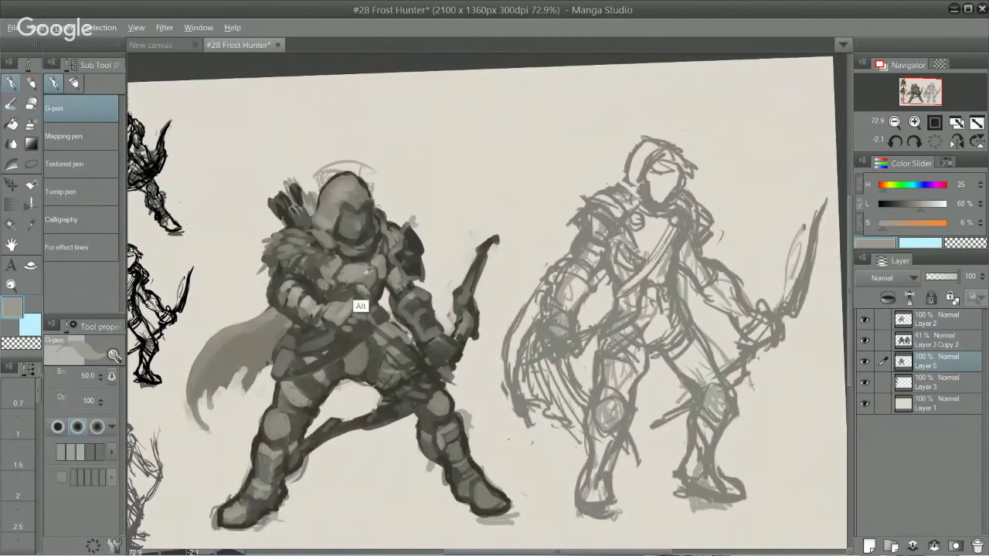
pyautogui.keyDown('alt'); pyautogui.click(367, 278); pyautogui.keyUp('alt')
pyautogui.press('.')
# - Outline the second figure's outer leg and waist, the arm with the clenched fist, the shoulder and the back of the hood in mid grey
pyautogui.moveTo(589, 474)
pyautogui.mouseDown()
pyautogui.moveTo(582, 497)
pyautogui.moveTo(598, 413)
pyautogui.moveTo(587, 451)
pyautogui.moveTo(590, 391)
pyautogui.mouseUp()
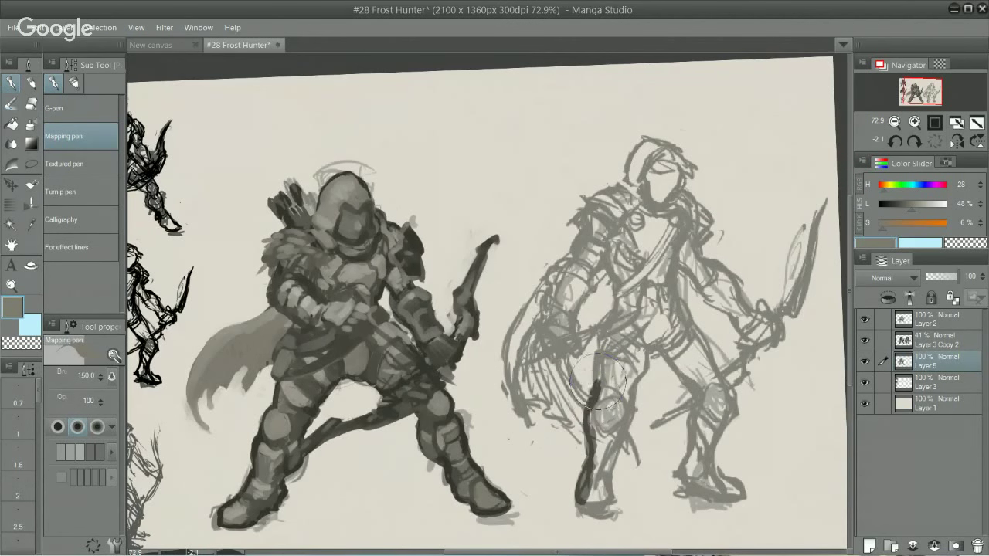
pyautogui.moveTo(593, 405)
pyautogui.mouseDown()
pyautogui.moveTo(602, 327)
pyautogui.moveTo(619, 293)
pyautogui.moveTo(612, 273)
pyautogui.moveTo(601, 278)
pyautogui.moveTo(603, 263)
pyautogui.moveTo(587, 276)
pyautogui.moveTo(580, 351)
pyautogui.mouseUp()
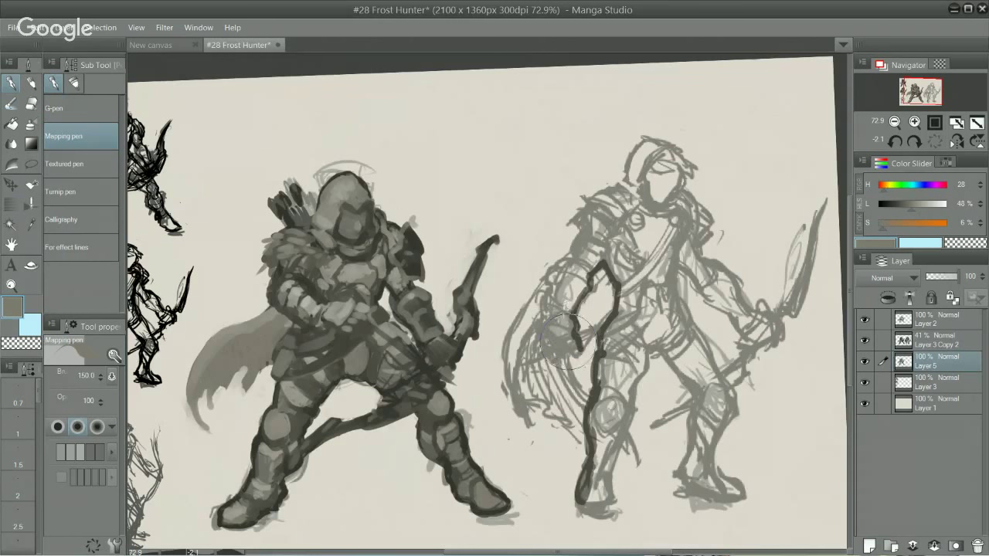
pyautogui.moveTo(544, 315)
pyautogui.mouseDown()
pyautogui.moveTo(549, 357)
pyautogui.moveTo(548, 317)
pyautogui.moveTo(567, 274)
pyautogui.moveTo(567, 284)
pyautogui.moveTo(544, 317)
pyautogui.moveTo(553, 271)
pyautogui.moveTo(549, 291)
pyautogui.moveTo(562, 258)
pyautogui.moveTo(588, 267)
pyautogui.moveTo(592, 233)
pyautogui.moveTo(572, 221)
pyautogui.moveTo(615, 184)
pyautogui.moveTo(620, 191)
pyautogui.moveTo(648, 176)
pyautogui.moveTo(620, 191)
pyautogui.moveTo(663, 157)
pyautogui.mouseUp()
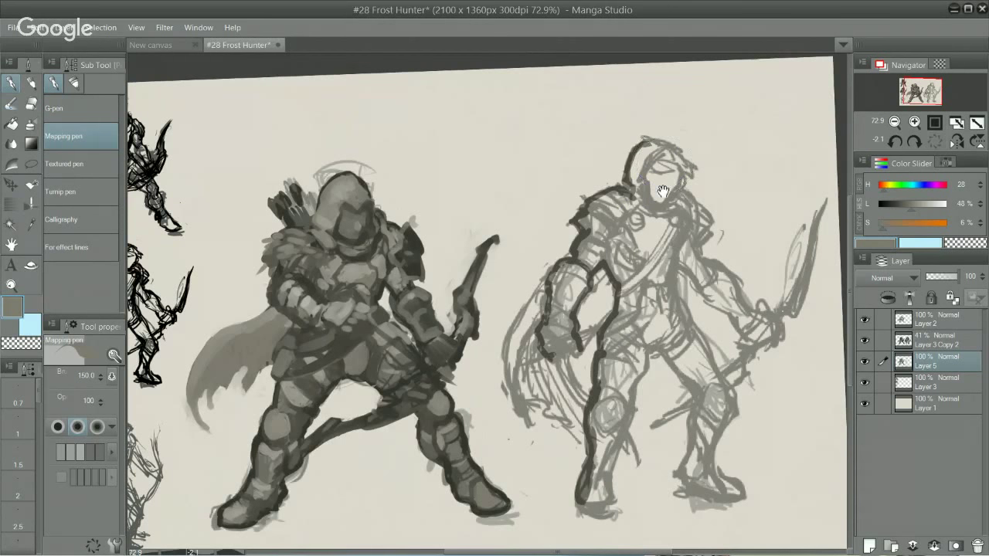
# - Outline the rest of the hood, the far shoulder and the outstretched arm, and close the lower edge of the clenched fist
pyautogui.moveTo(662, 192)
pyautogui.mouseDown()
pyautogui.moveTo(625, 325)
pyautogui.moveTo(565, 286)
pyautogui.moveTo(584, 287)
pyautogui.moveTo(590, 335)
pyautogui.moveTo(678, 342)
pyautogui.moveTo(637, 219)
pyautogui.moveTo(651, 231)
pyautogui.moveTo(629, 214)
pyautogui.moveTo(656, 235)
pyautogui.moveTo(647, 226)
pyautogui.moveTo(662, 246)
pyautogui.moveTo(656, 236)
pyautogui.moveTo(651, 292)
pyautogui.moveTo(652, 270)
pyautogui.moveTo(679, 304)
pyautogui.moveTo(670, 322)
pyautogui.moveTo(644, 323)
pyautogui.moveTo(665, 323)
pyautogui.moveTo(655, 320)
pyautogui.moveTo(663, 340)
pyautogui.moveTo(662, 323)
pyautogui.moveTo(642, 340)
pyautogui.moveTo(657, 353)
pyautogui.moveTo(642, 342)
pyautogui.moveTo(674, 367)
pyautogui.moveTo(663, 357)
pyautogui.moveTo(672, 381)
pyautogui.moveTo(677, 339)
pyautogui.moveTo(666, 338)
pyautogui.moveTo(722, 391)
pyautogui.moveTo(673, 377)
pyautogui.moveTo(708, 416)
pyautogui.moveTo(695, 392)
pyautogui.moveTo(723, 403)
pyautogui.moveTo(717, 410)
pyautogui.moveTo(697, 401)
pyautogui.moveTo(737, 412)
pyautogui.mouseUp()
pyautogui.hotkey('ctrl', 'z')
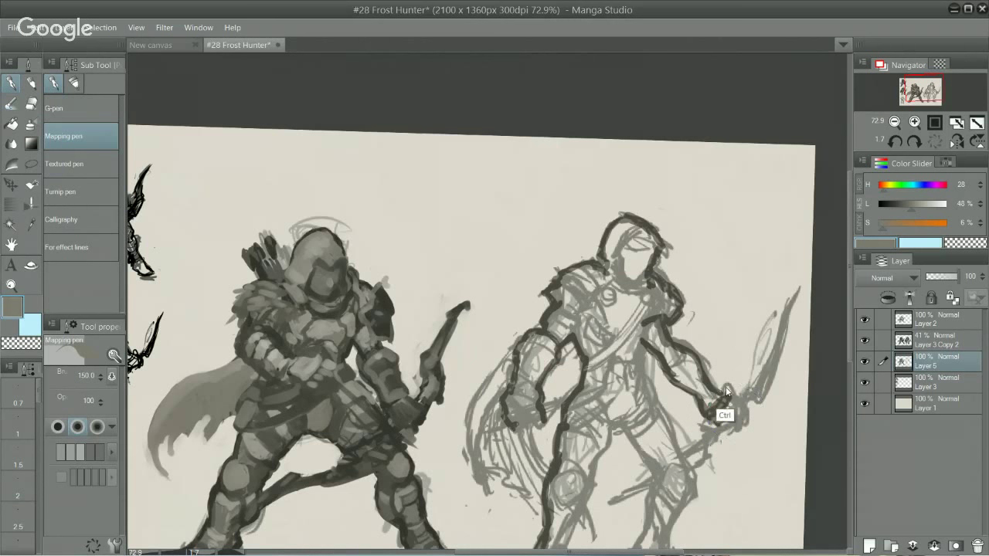
pyautogui.hotkey('ctrl', 'z')
pyautogui.moveTo(511, 408); pyautogui.dragTo(537, 427)
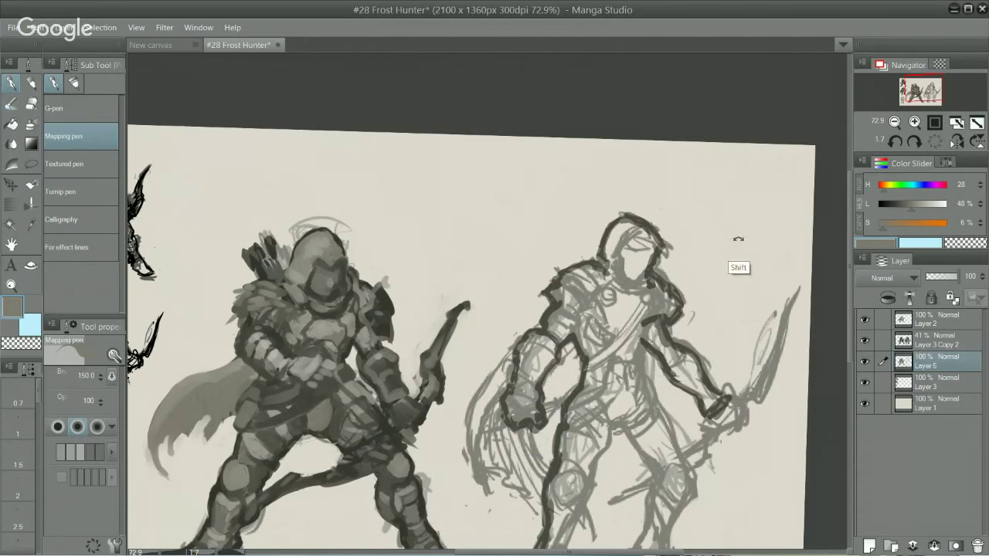
# - Draw the thin shaft held in the clenched fist, running across the hip and out behind the hand
pyautogui.moveTo(737, 236); pyautogui.dragTo(715, 181)
pyautogui.moveTo(704, 294); pyautogui.dragTo(694, 225)
pyautogui.moveTo(511, 347)
pyautogui.mouseDown()
pyautogui.moveTo(620, 282)
pyautogui.moveTo(536, 352)
pyautogui.moveTo(514, 348)
pyautogui.moveTo(586, 303)
pyautogui.moveTo(507, 358)
pyautogui.moveTo(577, 314)
pyautogui.moveTo(549, 335)
pyautogui.moveTo(567, 317)
pyautogui.moveTo(578, 325)
pyautogui.moveTo(598, 313)
pyautogui.moveTo(558, 338)
pyautogui.mouseUp()
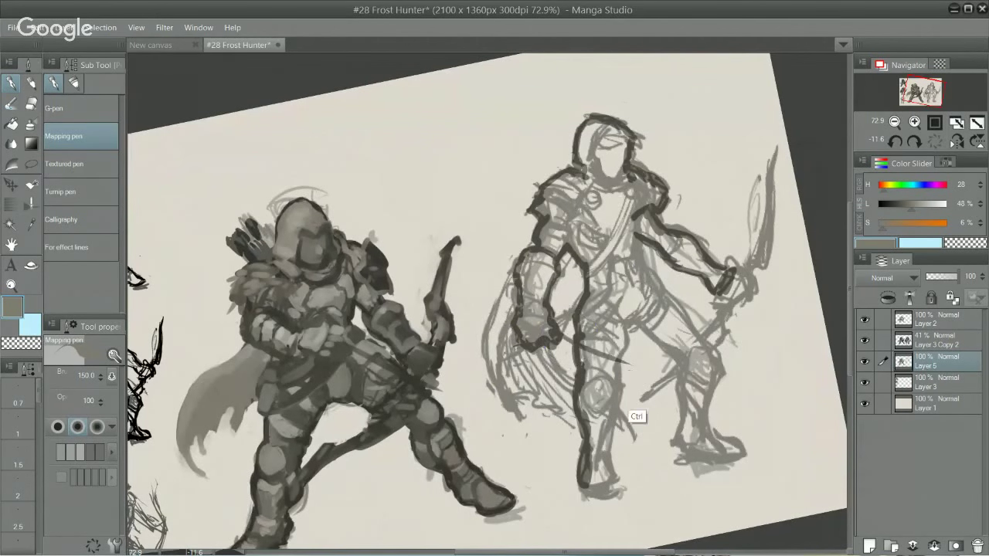
pyautogui.moveTo(738, 273); pyautogui.dragTo(747, 378)
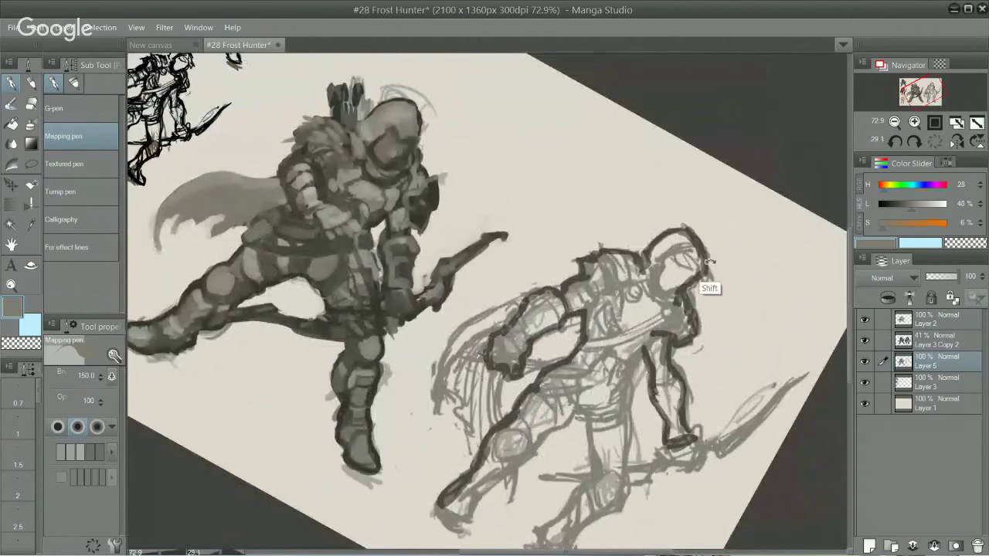
pyautogui.moveTo(701, 281)
pyautogui.mouseDown()
pyautogui.moveTo(550, 157)
pyautogui.moveTo(516, 160)
pyautogui.mouseUp()
pyautogui.hotkey('ctrl', 'z')
pyautogui.moveTo(553, 289); pyautogui.dragTo(594, 242)
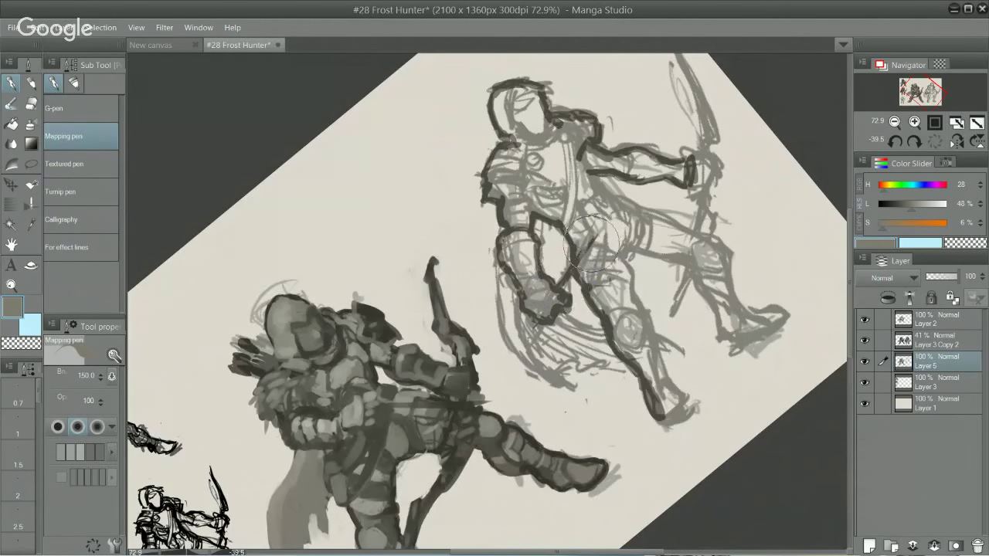
pyautogui.moveTo(573, 264); pyautogui.dragTo(600, 233)
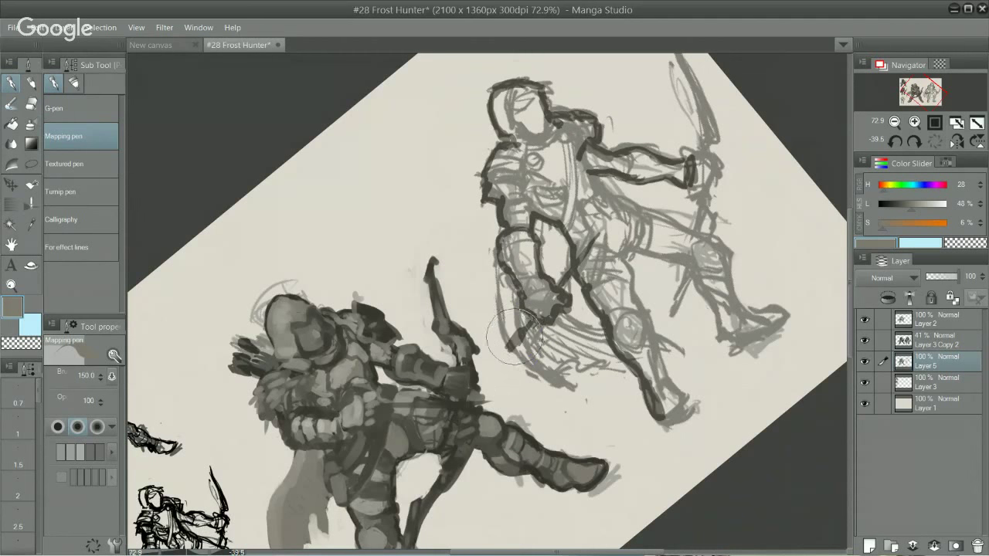
pyautogui.moveTo(693, 187); pyautogui.dragTo(730, 364)
pyautogui.moveTo(676, 267); pyautogui.dragTo(601, 263)
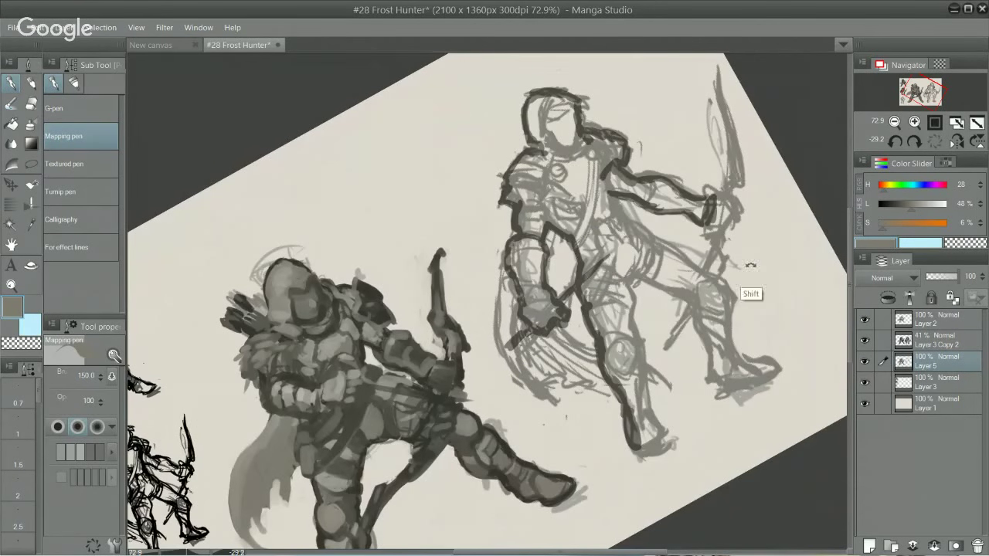
# - Outline the outstretched hand gripping the weapon and fill it with mid grey
pyautogui.moveTo(751, 268); pyautogui.dragTo(712, 431)
pyautogui.moveTo(715, 429)
pyautogui.mouseDown()
pyautogui.moveTo(605, 348)
pyautogui.moveTo(584, 368)
pyautogui.mouseUp()
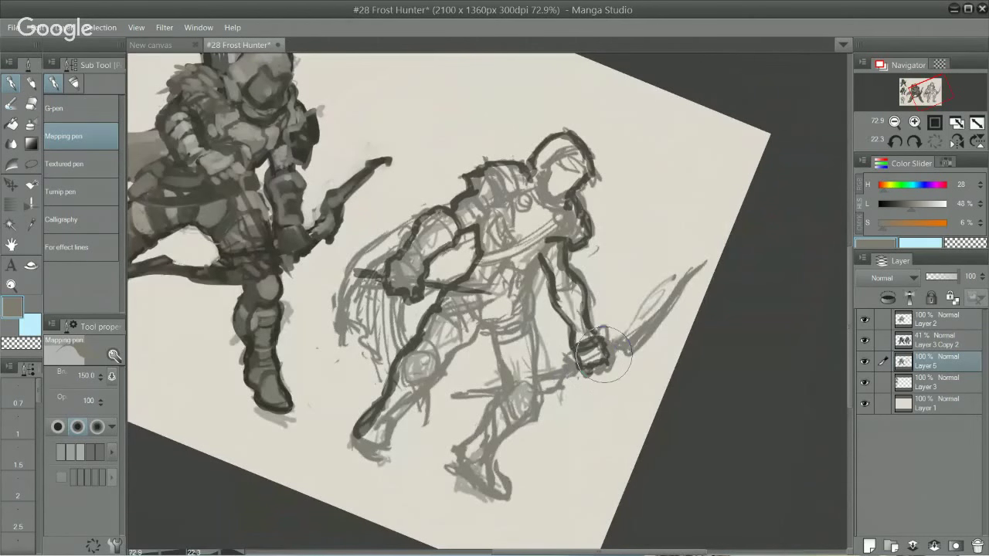
pyautogui.moveTo(591, 374); pyautogui.dragTo(603, 361)
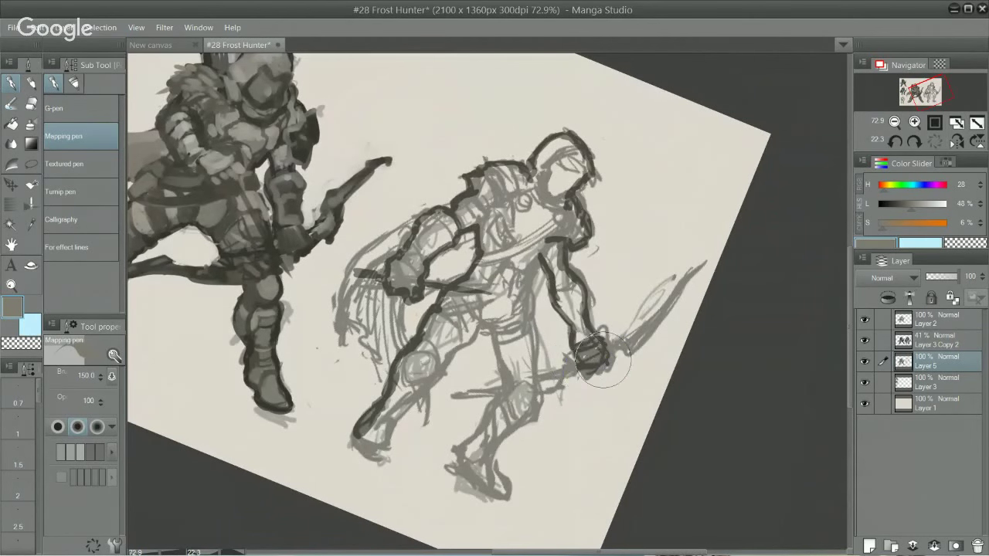
# - Draw the weapon's grip and lower limb below the outstretched hand, reworking the pointed end behind the knee
pyautogui.moveTo(614, 285); pyautogui.dragTo(599, 236)
pyautogui.moveTo(575, 322)
pyautogui.mouseDown()
pyautogui.moveTo(558, 321)
pyautogui.moveTo(561, 314)
pyautogui.mouseUp()
pyautogui.moveTo(554, 348)
pyautogui.mouseDown()
pyautogui.moveTo(563, 380)
pyautogui.moveTo(550, 363)
pyautogui.moveTo(545, 414)
pyautogui.mouseUp()
pyautogui.moveTo(561, 377); pyautogui.dragTo(524, 457)
pyautogui.hotkey('ctrl', 'z')
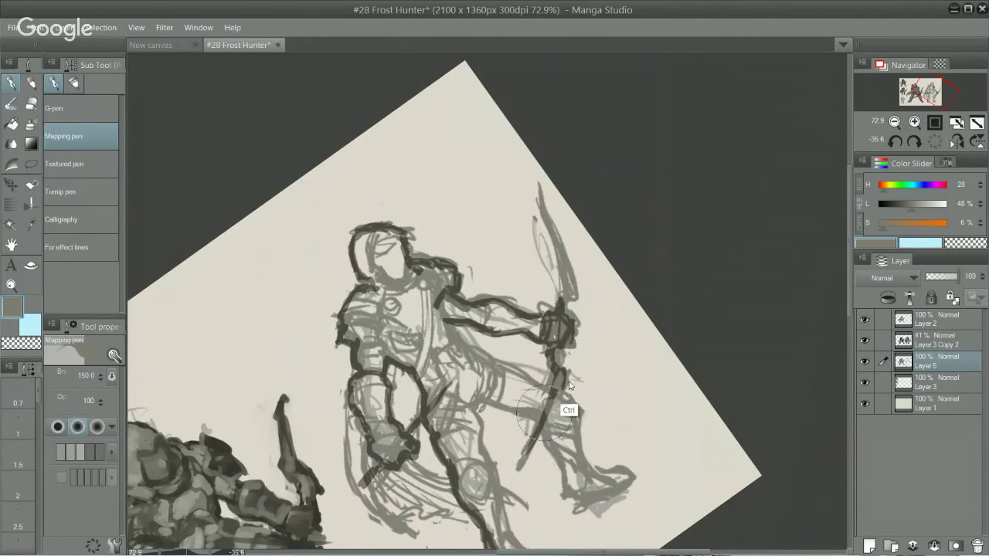
pyautogui.hotkey('ctrl', 'z')
pyautogui.hotkey('ctrl', 'z')
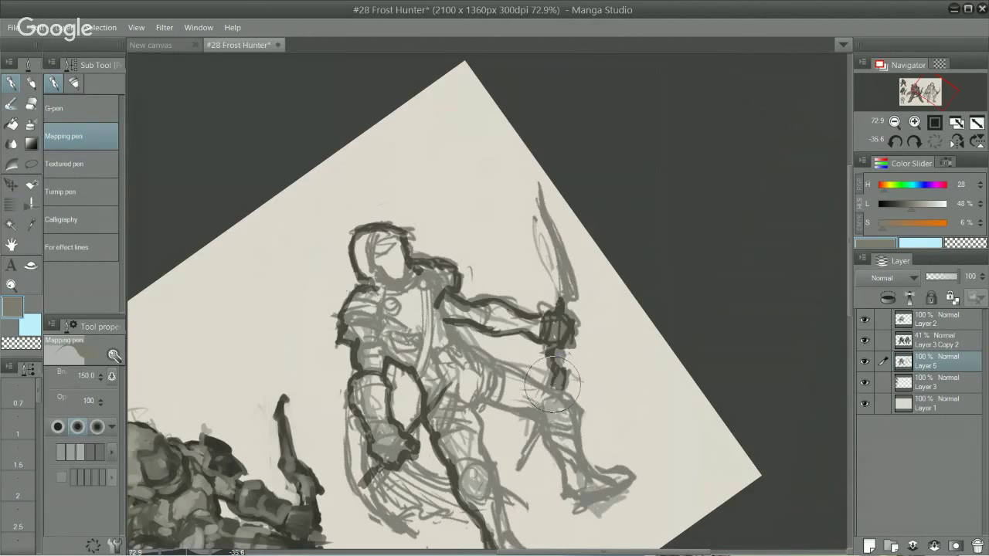
pyautogui.moveTo(553, 384)
pyautogui.mouseDown()
pyautogui.moveTo(539, 439)
pyautogui.moveTo(536, 421)
pyautogui.moveTo(522, 463)
pyautogui.mouseUp()
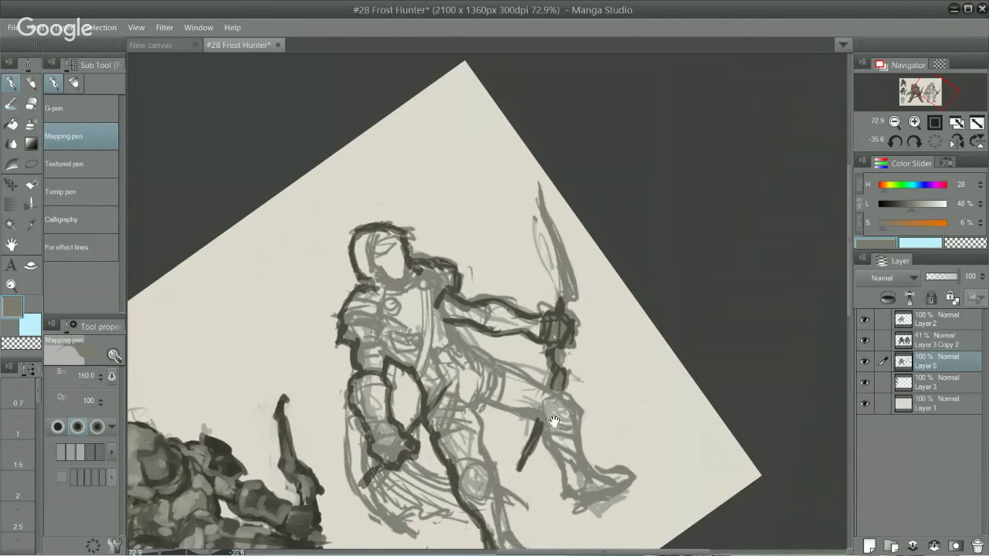
# - Outline the weapon-arm side of the torso, both thighs, and the inner edge and boot of the straighter leg
pyautogui.moveTo(614, 283); pyautogui.dragTo(673, 399)
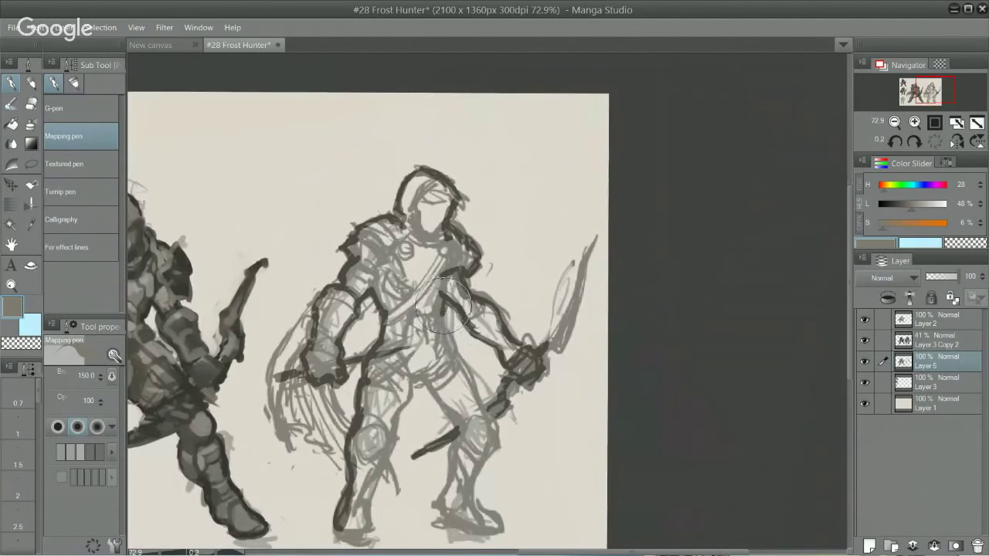
pyautogui.moveTo(451, 270)
pyautogui.mouseDown()
pyautogui.moveTo(454, 350)
pyautogui.moveTo(497, 444)
pyautogui.mouseUp()
pyautogui.moveTo(424, 376); pyautogui.dragTo(457, 431)
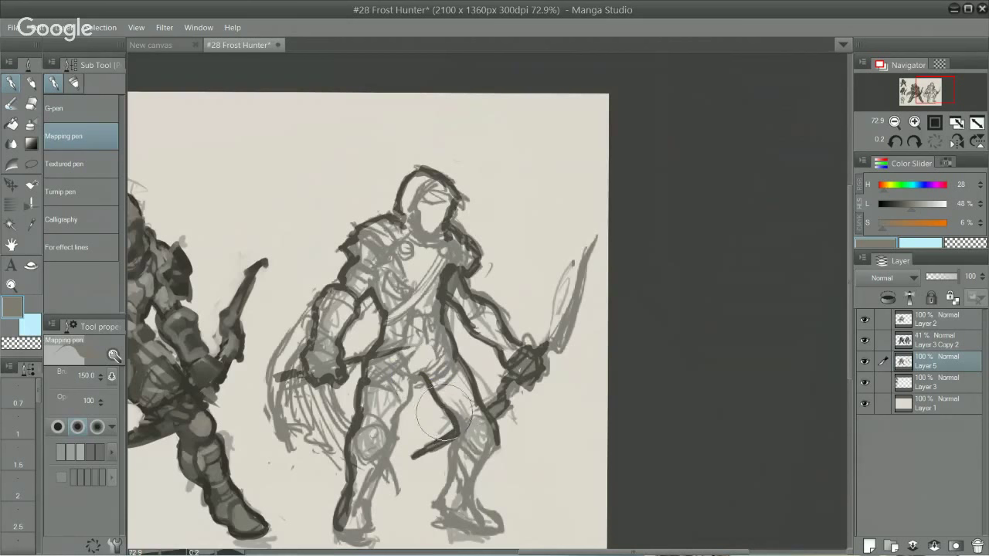
pyautogui.moveTo(427, 374)
pyautogui.mouseDown()
pyautogui.moveTo(411, 377)
pyautogui.moveTo(393, 446)
pyautogui.mouseUp()
pyautogui.moveTo(436, 419); pyautogui.dragTo(484, 365)
pyautogui.moveTo(421, 377)
pyautogui.mouseDown()
pyautogui.moveTo(433, 436)
pyautogui.moveTo(398, 464)
pyautogui.mouseUp()
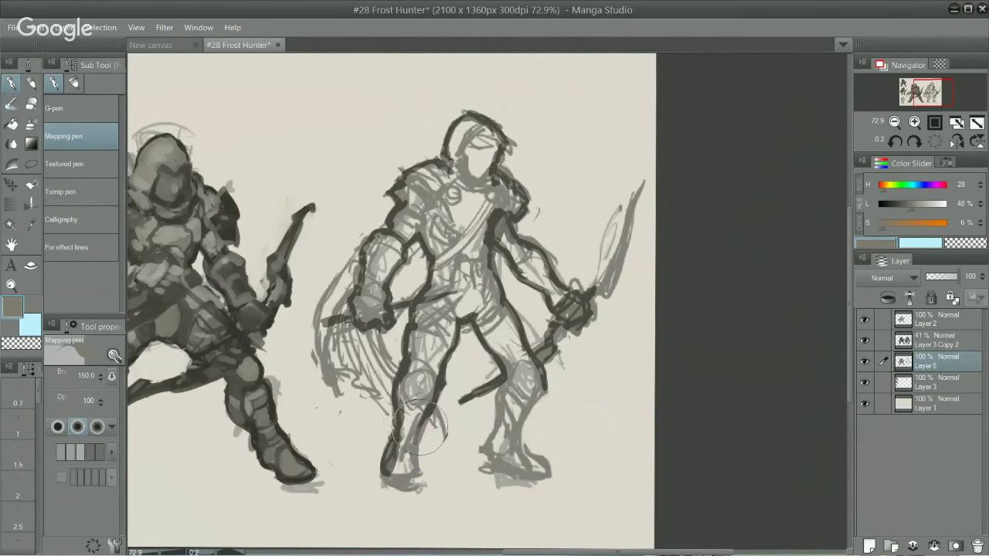
pyautogui.moveTo(402, 409)
pyautogui.mouseDown()
pyautogui.moveTo(413, 471)
pyautogui.moveTo(388, 486)
pyautogui.moveTo(412, 482)
pyautogui.moveTo(419, 450)
pyautogui.mouseUp()
# - Outline the bent leg from the knee down the shin and calf and around the boot
pyautogui.moveTo(505, 375)
pyautogui.mouseDown()
pyautogui.moveTo(486, 462)
pyautogui.moveTo(513, 480)
pyautogui.moveTo(524, 482)
pyautogui.moveTo(508, 473)
pyautogui.moveTo(540, 475)
pyautogui.mouseUp()
pyautogui.moveTo(518, 417)
pyautogui.mouseDown()
pyautogui.moveTo(522, 452)
pyautogui.moveTo(542, 467)
pyautogui.moveTo(523, 458)
pyautogui.mouseUp()
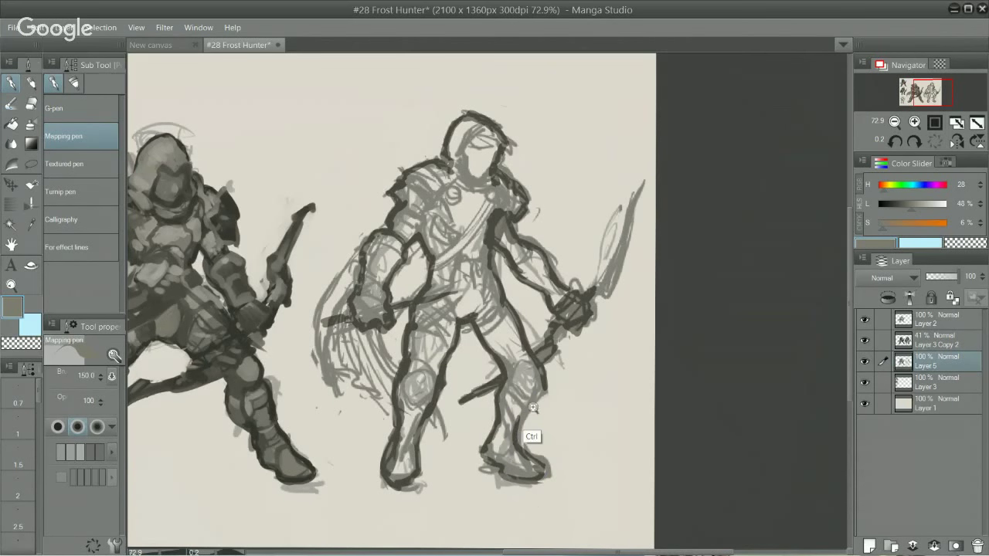
pyautogui.moveTo(533, 407); pyautogui.dragTo(554, 397)
pyautogui.moveTo(581, 300); pyautogui.dragTo(578, 290)
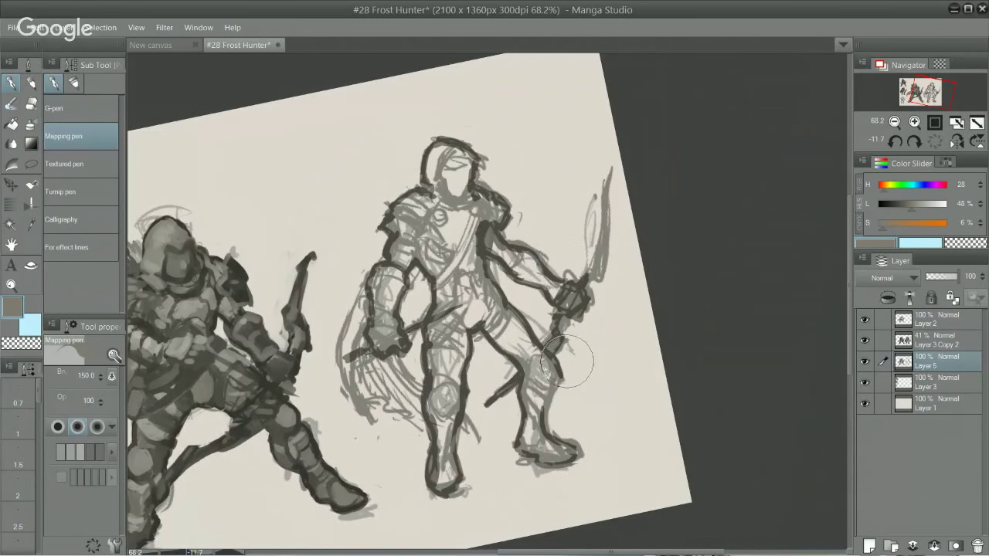
pyautogui.moveTo(543, 358)
pyautogui.mouseDown()
pyautogui.moveTo(539, 391)
pyautogui.moveTo(551, 390)
pyautogui.moveTo(556, 364)
pyautogui.moveTo(541, 432)
pyautogui.moveTo(545, 411)
pyautogui.moveTo(559, 445)
pyautogui.mouseUp()
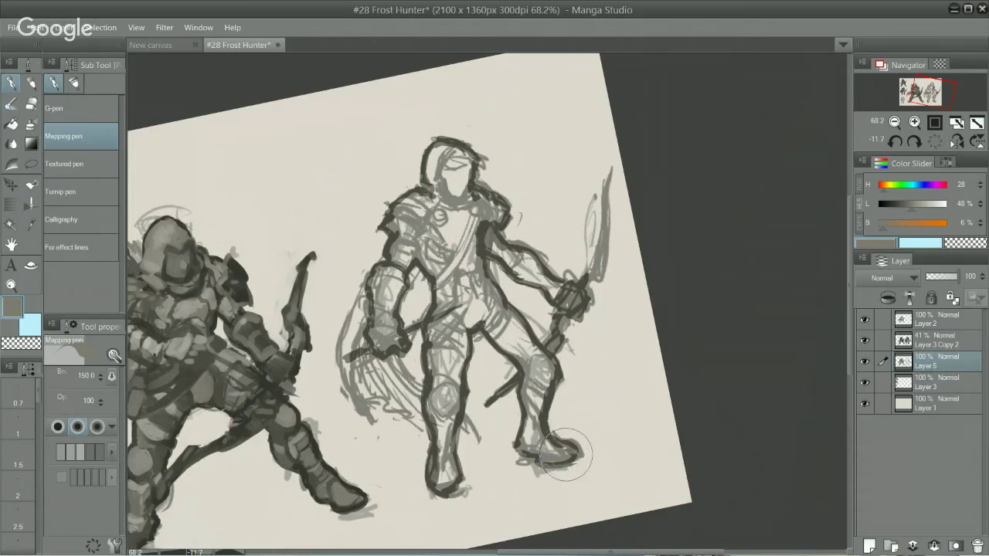
# - Fill the arm with the clenched fist in mid grey and thicken the torso edge beneath the opposite armpit
pyautogui.moveTo(479, 223); pyautogui.dragTo(502, 263)
pyautogui.moveTo(390, 223); pyautogui.dragTo(405, 233)
pyautogui.moveTo(380, 276)
pyautogui.mouseDown()
pyautogui.moveTo(377, 297)
pyautogui.moveTo(382, 263)
pyautogui.moveTo(370, 331)
pyautogui.moveTo(381, 354)
pyautogui.moveTo(380, 335)
pyautogui.moveTo(390, 346)
pyautogui.moveTo(397, 338)
pyautogui.moveTo(383, 323)
pyautogui.moveTo(390, 295)
pyautogui.moveTo(379, 306)
pyautogui.moveTo(405, 233)
pyautogui.moveTo(441, 270)
pyautogui.moveTo(438, 295)
pyautogui.moveTo(412, 262)
pyautogui.moveTo(430, 279)
pyautogui.mouseUp()
pyautogui.moveTo(475, 241); pyautogui.dragTo(483, 273)
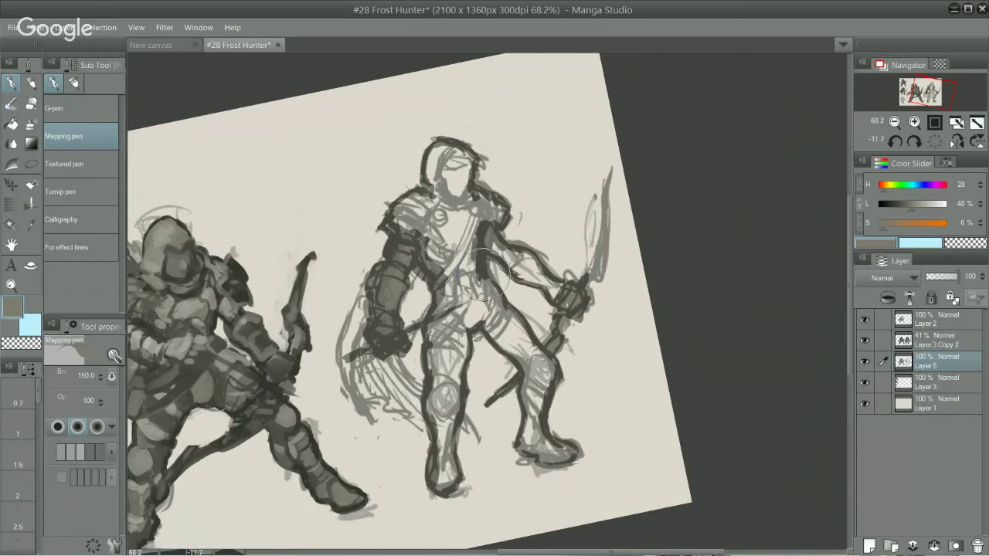
# - Fill the shoulder armour, one side of the chest and both legs down to the boots with mid grey
pyautogui.moveTo(418, 181)
pyautogui.mouseDown()
pyautogui.moveTo(402, 212)
pyautogui.moveTo(390, 209)
pyautogui.moveTo(409, 193)
pyautogui.moveTo(396, 220)
pyautogui.moveTo(444, 193)
pyautogui.moveTo(438, 244)
pyautogui.moveTo(449, 270)
pyautogui.moveTo(427, 362)
pyautogui.moveTo(437, 376)
pyautogui.moveTo(434, 413)
pyautogui.moveTo(460, 417)
pyautogui.moveTo(434, 412)
pyautogui.moveTo(442, 493)
pyautogui.moveTo(452, 476)
pyautogui.moveTo(435, 448)
pyautogui.moveTo(433, 460)
pyautogui.mouseUp()
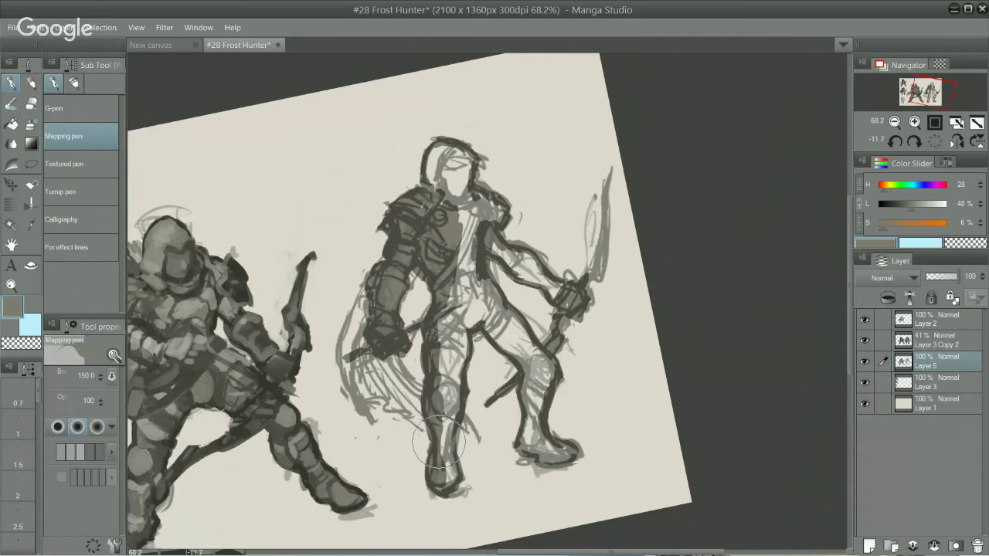
pyautogui.moveTo(416, 401)
pyautogui.mouseDown()
pyautogui.moveTo(431, 356)
pyautogui.moveTo(442, 453)
pyautogui.mouseUp()
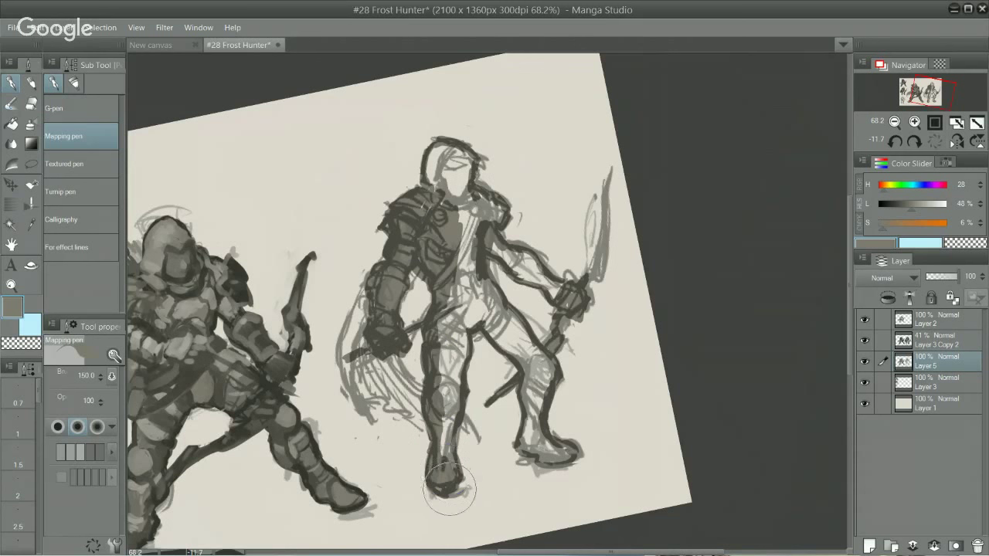
pyautogui.moveTo(456, 482)
pyautogui.mouseDown()
pyautogui.moveTo(443, 440)
pyautogui.moveTo(440, 450)
pyautogui.moveTo(447, 411)
pyautogui.moveTo(449, 456)
pyautogui.moveTo(453, 403)
pyautogui.moveTo(446, 444)
pyautogui.moveTo(436, 375)
pyautogui.moveTo(435, 388)
pyautogui.moveTo(447, 375)
pyautogui.moveTo(452, 405)
pyautogui.moveTo(457, 368)
pyautogui.moveTo(459, 411)
pyautogui.moveTo(462, 332)
pyautogui.moveTo(442, 318)
pyautogui.moveTo(439, 346)
pyautogui.moveTo(451, 361)
pyautogui.moveTo(458, 277)
pyautogui.moveTo(467, 322)
pyautogui.moveTo(492, 299)
pyautogui.moveTo(479, 320)
pyautogui.moveTo(494, 344)
pyautogui.moveTo(483, 335)
pyautogui.moveTo(514, 357)
pyautogui.moveTo(492, 323)
pyautogui.moveTo(514, 353)
pyautogui.moveTo(511, 316)
pyautogui.moveTo(534, 402)
pyautogui.moveTo(522, 446)
pyautogui.moveTo(537, 454)
pyautogui.moveTo(520, 447)
pyautogui.moveTo(568, 452)
pyautogui.moveTo(537, 391)
pyautogui.moveTo(530, 433)
pyautogui.moveTo(548, 372)
pyautogui.moveTo(545, 386)
pyautogui.moveTo(529, 340)
pyautogui.moveTo(482, 272)
pyautogui.mouseUp()
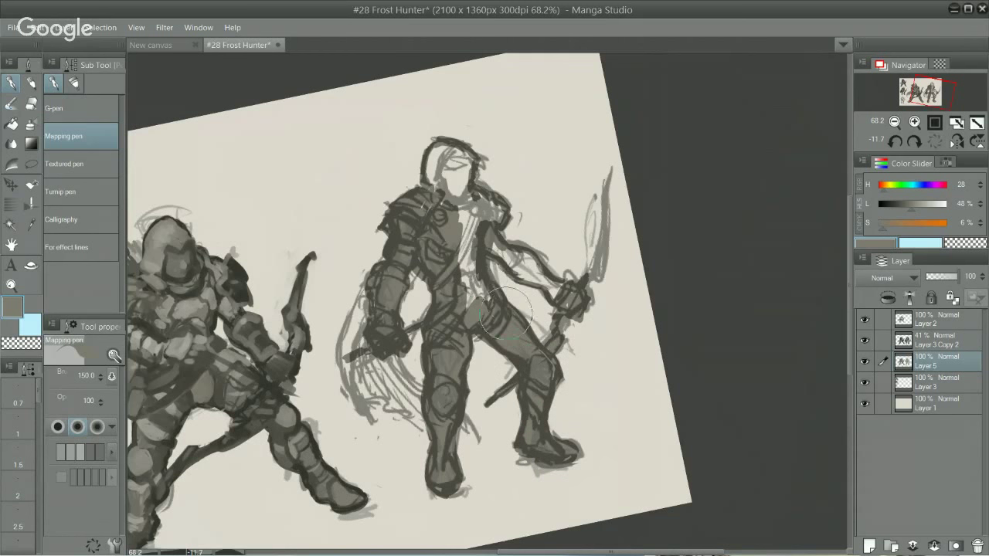
# - Fill the remaining torso and hips, the hooded head, the far shoulder and the outstretched arm with mid grey
pyautogui.moveTo(506, 312)
pyautogui.mouseDown()
pyautogui.moveTo(465, 301)
pyautogui.moveTo(454, 257)
pyautogui.mouseUp()
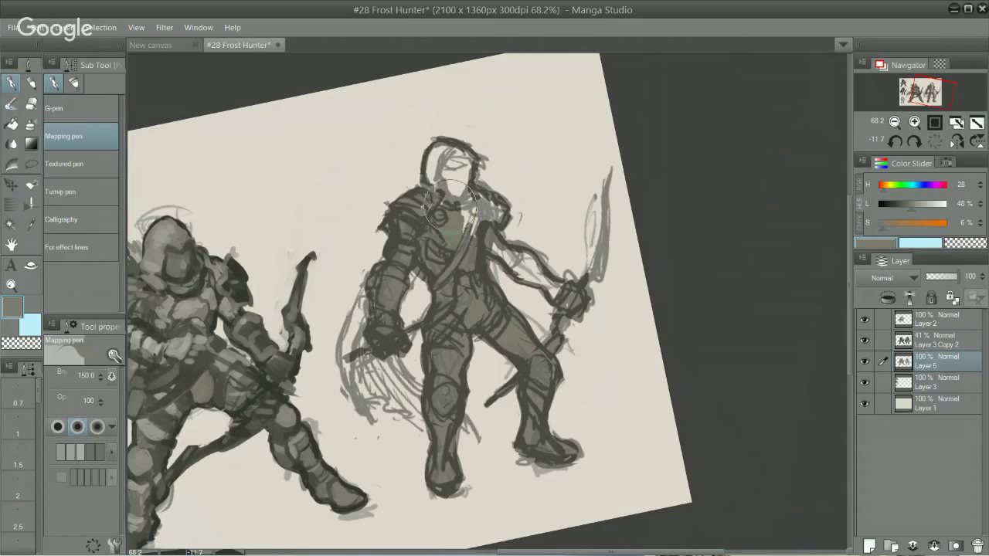
pyautogui.moveTo(452, 204)
pyautogui.mouseDown()
pyautogui.moveTo(468, 243)
pyautogui.moveTo(497, 194)
pyautogui.moveTo(482, 218)
pyautogui.moveTo(491, 229)
pyautogui.moveTo(502, 221)
pyautogui.moveTo(459, 185)
pyautogui.moveTo(469, 169)
pyautogui.moveTo(459, 214)
pyautogui.moveTo(451, 198)
pyautogui.moveTo(430, 195)
pyautogui.moveTo(431, 152)
pyautogui.moveTo(425, 169)
pyautogui.moveTo(438, 148)
pyautogui.moveTo(434, 179)
pyautogui.moveTo(444, 143)
pyautogui.moveTo(449, 202)
pyautogui.moveTo(454, 149)
pyautogui.moveTo(469, 162)
pyautogui.moveTo(462, 152)
pyautogui.moveTo(465, 181)
pyautogui.moveTo(498, 255)
pyautogui.mouseUp()
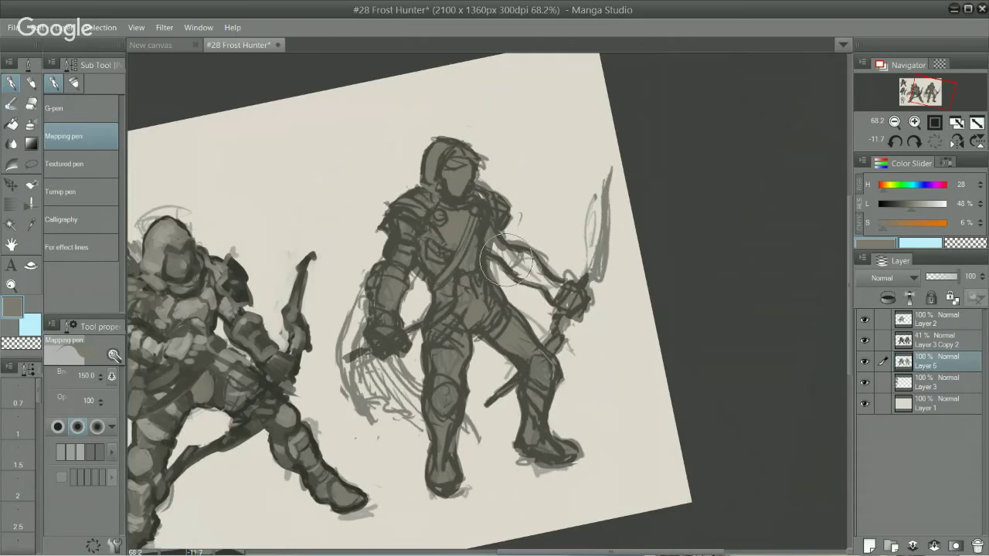
pyautogui.moveTo(483, 205)
pyautogui.mouseDown()
pyautogui.moveTo(514, 274)
pyautogui.moveTo(504, 258)
pyautogui.moveTo(540, 281)
pyautogui.moveTo(520, 252)
pyautogui.moveTo(567, 307)
pyautogui.moveTo(548, 284)
pyautogui.moveTo(567, 288)
pyautogui.moveTo(581, 307)
pyautogui.mouseUp()
# - Fill the cape behind the clenched fist and the gap beside the waist with mid grey, refining the cape's outer edge
pyautogui.moveTo(390, 340)
pyautogui.mouseDown()
pyautogui.moveTo(375, 283)
pyautogui.moveTo(367, 286)
pyautogui.moveTo(340, 363)
pyautogui.moveTo(363, 294)
pyautogui.moveTo(343, 357)
pyautogui.moveTo(363, 297)
pyautogui.moveTo(353, 397)
pyautogui.moveTo(367, 304)
pyautogui.moveTo(367, 416)
pyautogui.moveTo(362, 330)
pyautogui.moveTo(375, 414)
pyautogui.moveTo(384, 422)
pyautogui.moveTo(364, 391)
pyautogui.moveTo(387, 426)
pyautogui.moveTo(377, 416)
pyautogui.moveTo(387, 398)
pyautogui.moveTo(368, 394)
pyautogui.moveTo(368, 339)
pyautogui.moveTo(386, 394)
pyautogui.moveTo(374, 396)
pyautogui.moveTo(395, 412)
pyautogui.moveTo(384, 396)
pyautogui.moveTo(391, 367)
pyautogui.moveTo(401, 409)
pyautogui.moveTo(388, 343)
pyautogui.moveTo(403, 388)
pyautogui.moveTo(416, 403)
pyautogui.moveTo(419, 394)
pyautogui.moveTo(395, 358)
pyautogui.moveTo(414, 386)
pyautogui.moveTo(408, 396)
pyautogui.moveTo(386, 351)
pyautogui.moveTo(416, 399)
pyautogui.moveTo(378, 395)
pyautogui.moveTo(448, 388)
pyautogui.moveTo(411, 395)
pyautogui.moveTo(421, 405)
pyautogui.moveTo(421, 384)
pyautogui.moveTo(465, 421)
pyautogui.moveTo(455, 407)
pyautogui.moveTo(470, 443)
pyautogui.moveTo(448, 419)
pyautogui.moveTo(468, 433)
pyautogui.mouseUp()
pyautogui.moveTo(403, 284)
pyautogui.mouseDown()
pyautogui.moveTo(421, 262)
pyautogui.moveTo(383, 267)
pyautogui.moveTo(387, 255)
pyautogui.mouseUp()
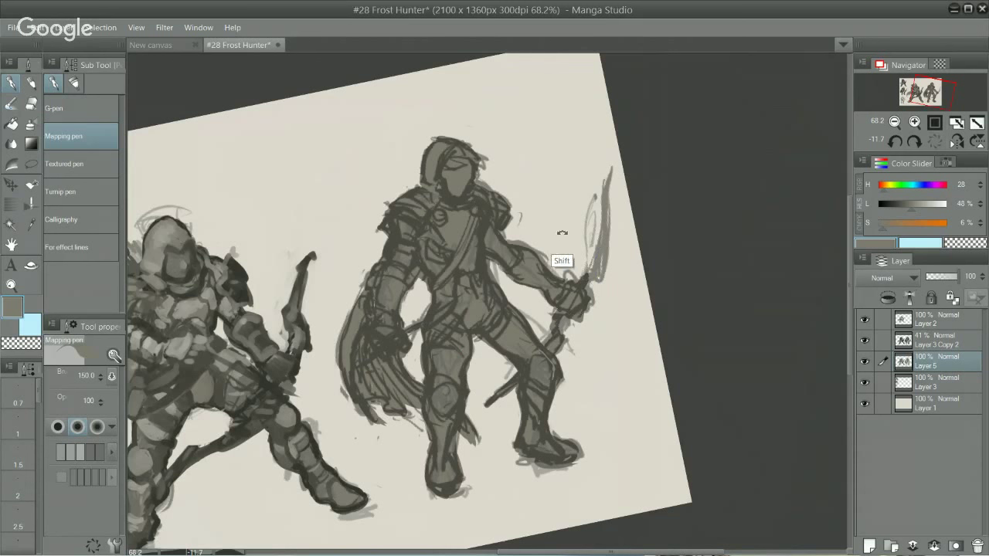
pyautogui.moveTo(396, 310)
pyautogui.mouseDown()
pyautogui.moveTo(410, 306)
pyautogui.moveTo(402, 293)
pyautogui.moveTo(413, 301)
pyautogui.moveTo(423, 290)
pyautogui.mouseUp()
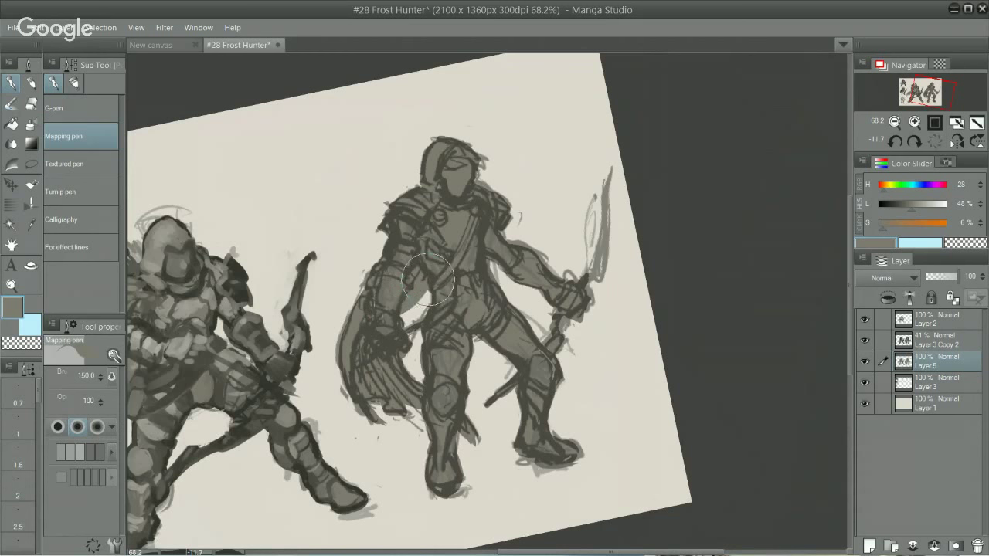
pyautogui.moveTo(356, 301)
pyautogui.mouseDown()
pyautogui.moveTo(338, 356)
pyautogui.moveTo(356, 316)
pyautogui.moveTo(339, 351)
pyautogui.moveTo(340, 333)
pyautogui.moveTo(336, 392)
pyautogui.mouseUp()
pyautogui.hotkey('ctrl', 'z')
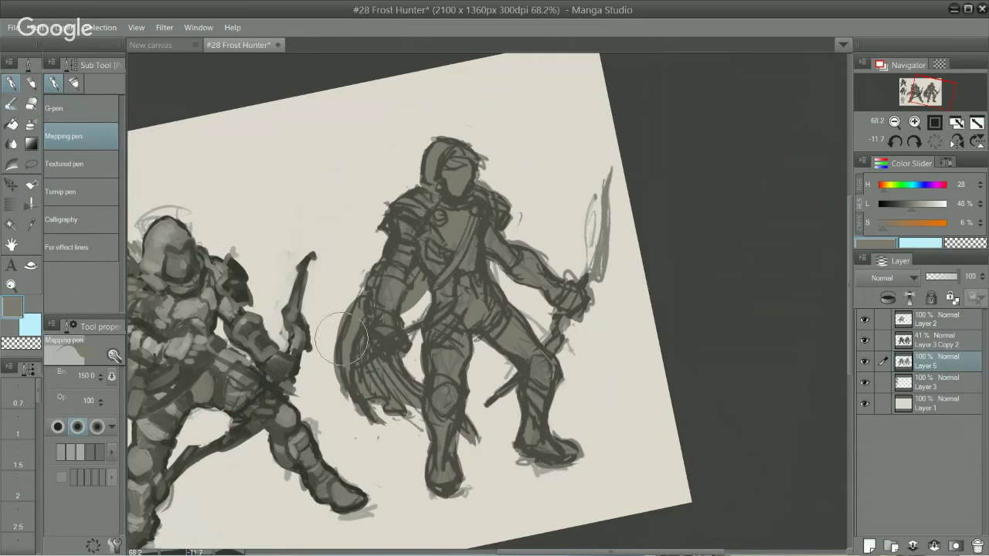
pyautogui.moveTo(341, 338)
pyautogui.mouseDown()
pyautogui.moveTo(351, 394)
pyautogui.moveTo(330, 362)
pyautogui.moveTo(368, 276)
pyautogui.mouseUp()
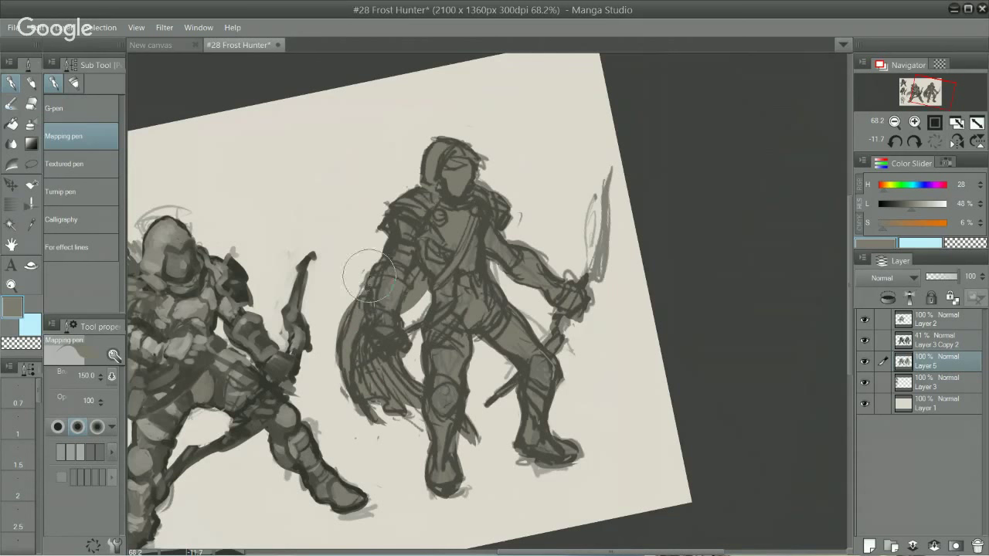
pyautogui.moveTo(395, 319)
pyautogui.mouseDown()
pyautogui.moveTo(350, 320)
pyautogui.moveTo(355, 386)
pyautogui.moveTo(347, 304)
pyautogui.mouseUp()
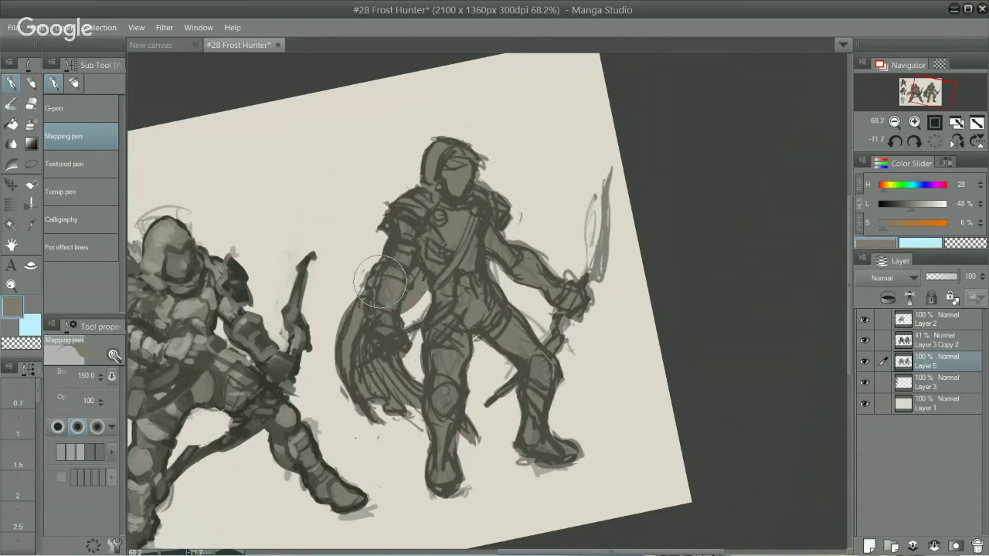
# - Paint the weapon's curved upper limb above the outstretched hand and extend its lower tip behind the legs
pyautogui.moveTo(536, 203)
pyautogui.mouseDown()
pyautogui.moveTo(701, 268)
pyautogui.moveTo(526, 270)
pyautogui.moveTo(528, 249)
pyautogui.moveTo(562, 328)
pyautogui.mouseUp()
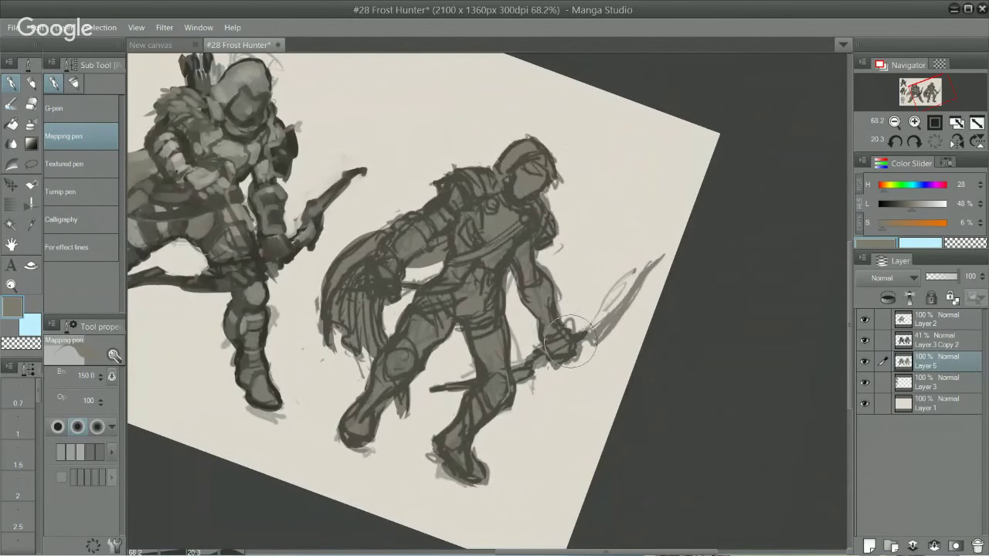
pyautogui.moveTo(635, 203); pyautogui.dragTo(495, 262)
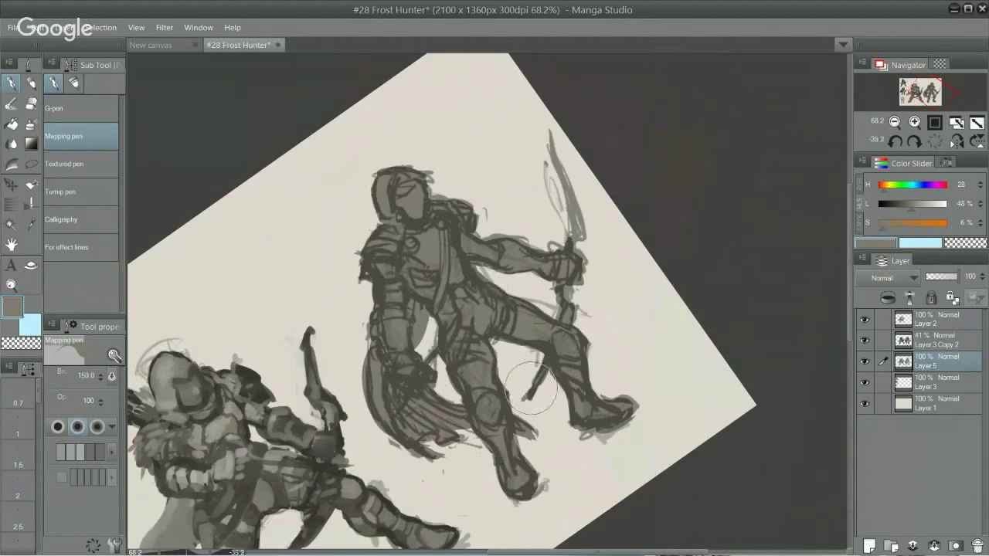
pyautogui.moveTo(530, 394); pyautogui.dragTo(515, 414)
pyautogui.moveTo(663, 177); pyautogui.dragTo(709, 317)
pyautogui.moveTo(584, 299)
pyautogui.mouseDown()
pyautogui.moveTo(595, 314)
pyautogui.moveTo(617, 266)
pyautogui.moveTo(612, 278)
pyautogui.moveTo(612, 246)
pyautogui.moveTo(632, 220)
pyautogui.moveTo(629, 232)
pyautogui.mouseUp()
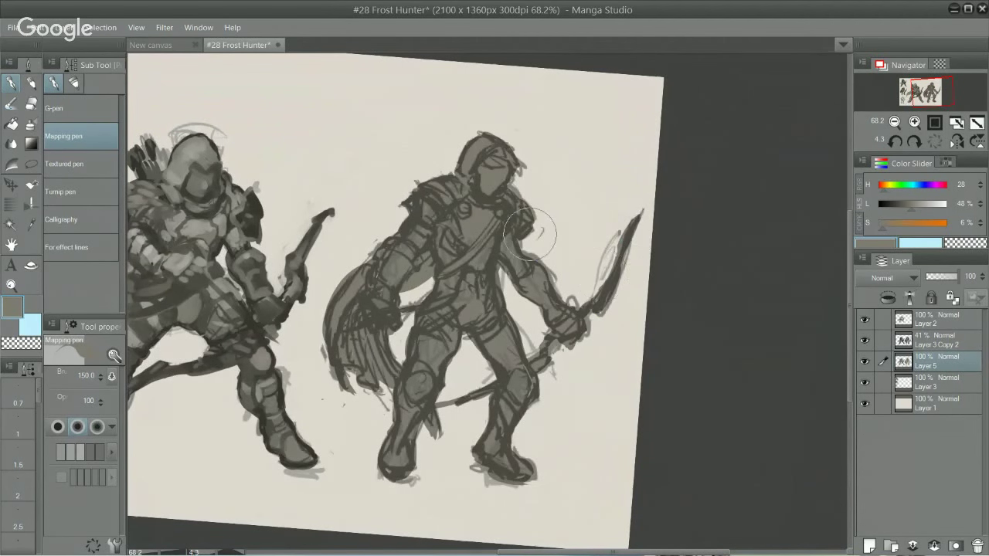
# - Hide and reshow Layer 2 to compare the archer's rendering with the flat base beneath it
pyautogui.moveTo(530, 234)
pyautogui.mouseDown()
pyautogui.moveTo(543, 208)
pyautogui.moveTo(552, 234)
pyautogui.mouseUp()
pyautogui.moveTo(614, 358); pyautogui.dragTo(773, 360)
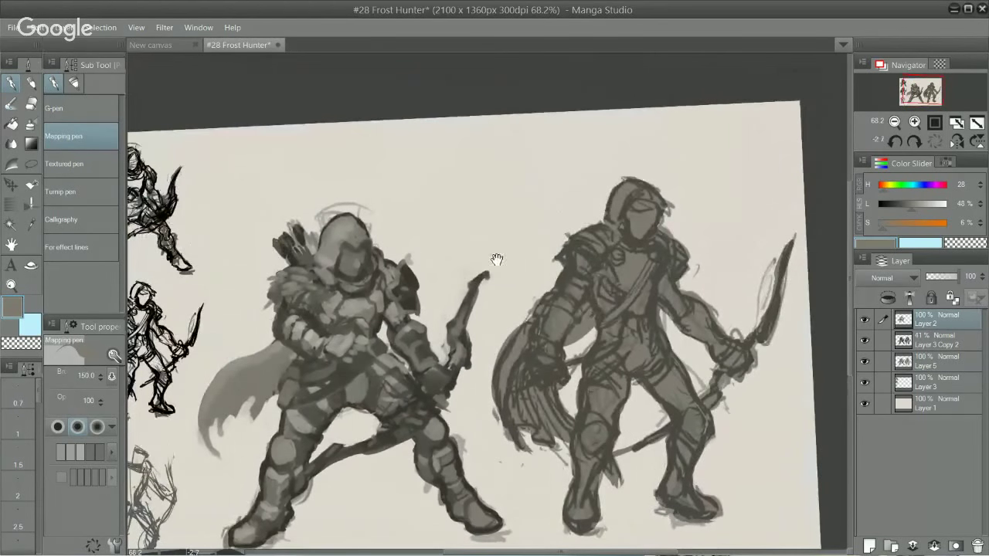
pyautogui.scroll(3, 496, 259)
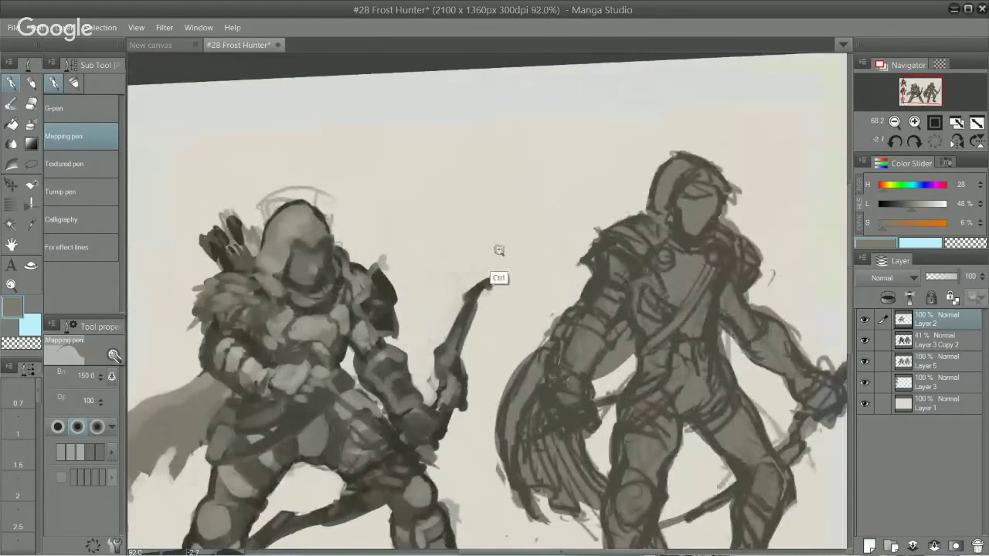
pyautogui.moveTo(625, 504); pyautogui.dragTo(710, 401)
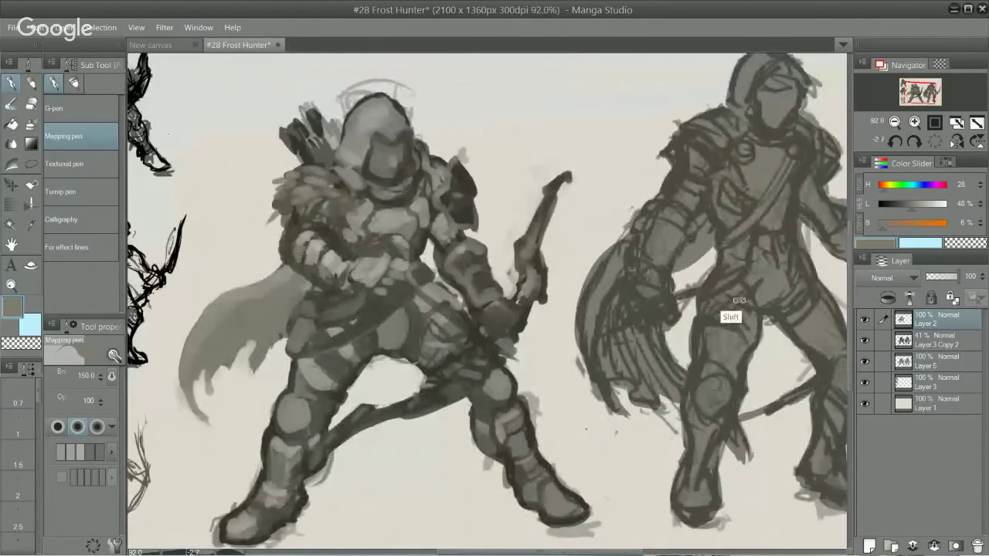
pyautogui.moveTo(748, 306); pyautogui.dragTo(746, 285)
pyautogui.moveTo(746, 286); pyautogui.dragTo(751, 373)
pyautogui.click(864, 320)
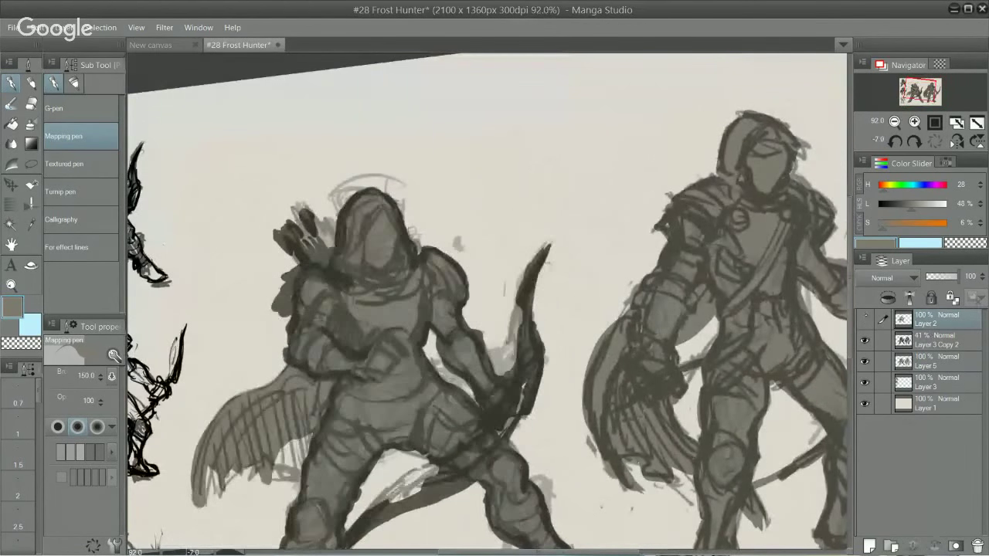
pyautogui.click(864, 320)
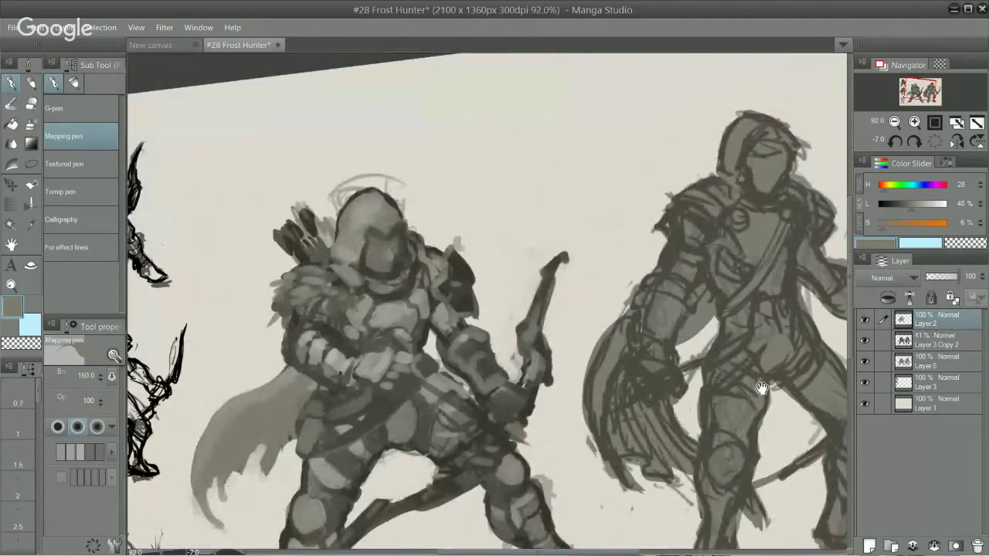
# - Hide Layer 5, Layer 3 Copy 2 and Layer 2 to examine the three small thumbnail sketches on their own
pyautogui.moveTo(761, 389); pyautogui.dragTo(699, 399)
pyautogui.click(920, 361)
pyautogui.click(865, 360)
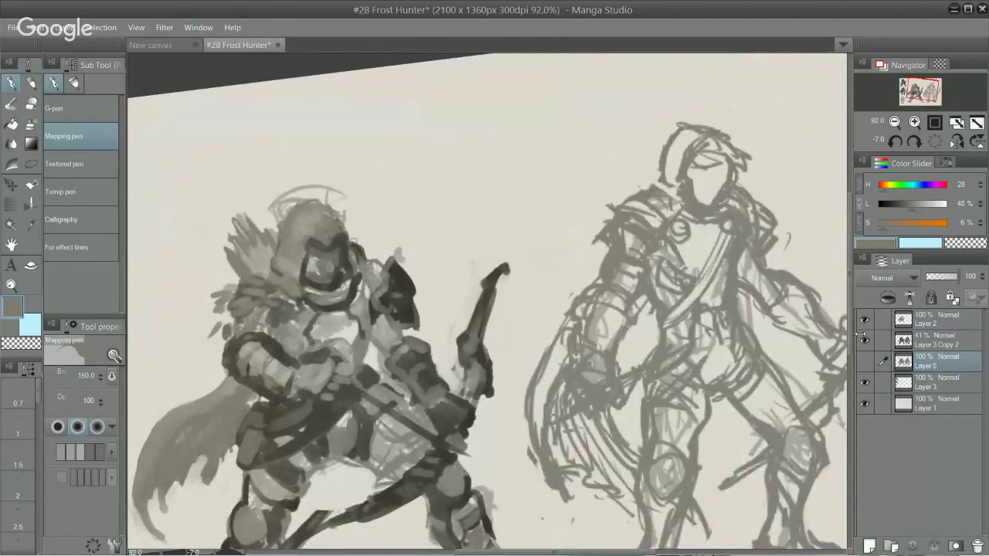
pyautogui.moveTo(860, 335); pyautogui.dragTo(861, 334)
pyautogui.moveTo(749, 429); pyautogui.dragTo(611, 394)
pyautogui.moveTo(686, 341); pyautogui.dragTo(688, 390)
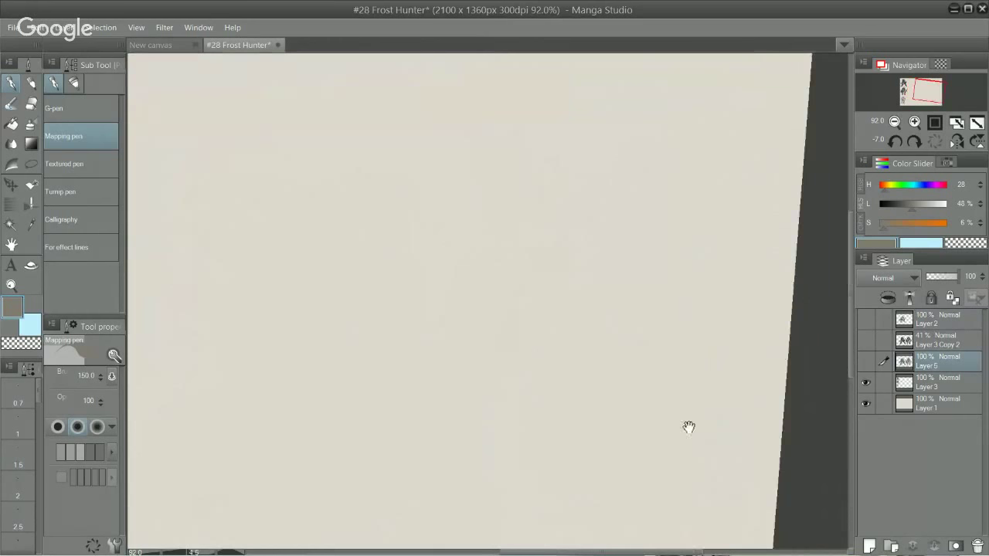
pyautogui.moveTo(688, 426); pyautogui.dragTo(754, 476)
pyautogui.moveTo(771, 411); pyautogui.dragTo(829, 400)
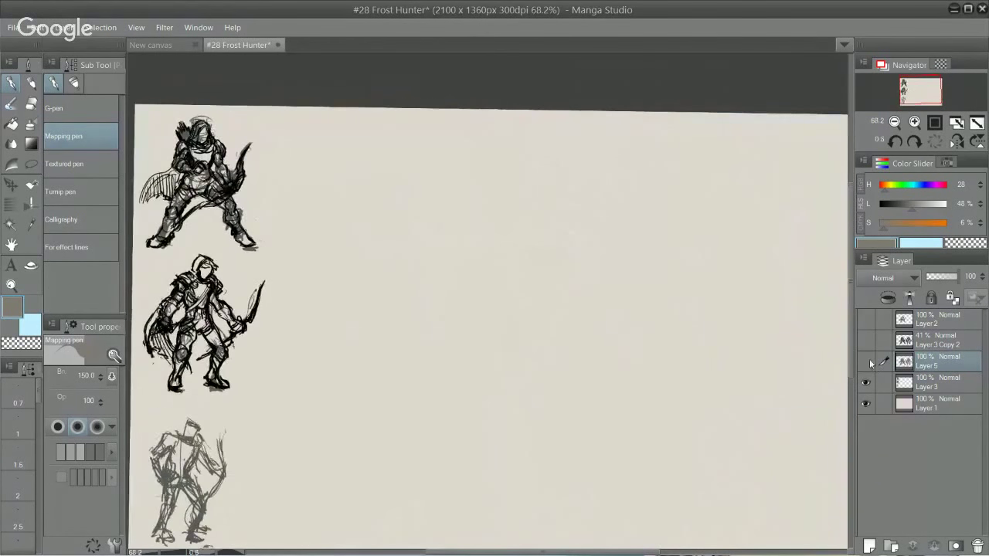
pyautogui.click(865, 361)
pyautogui.click(866, 361)
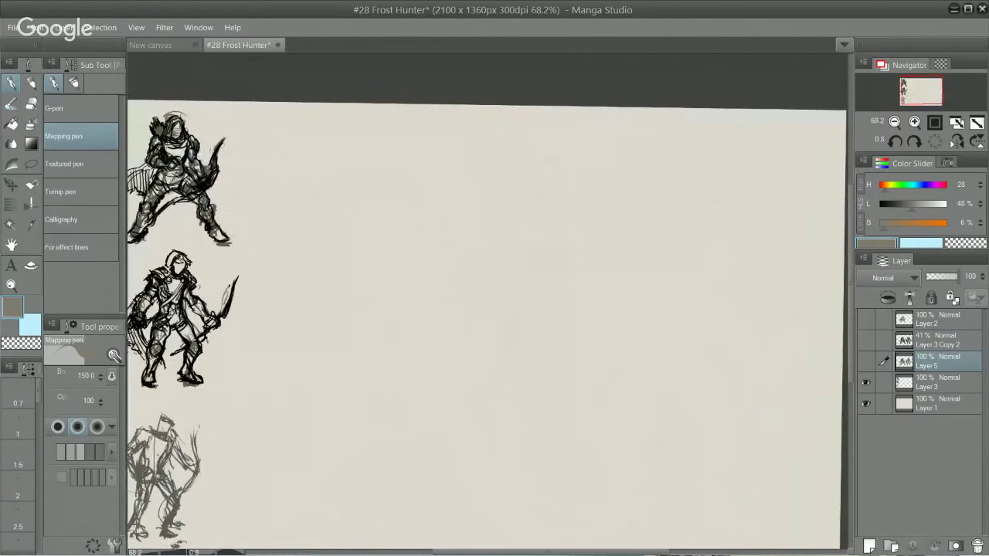
# - Show Layer 3 Copy 2 and examine the enlarged line sketches of both figures beside the thumbnails
pyautogui.click(865, 340)
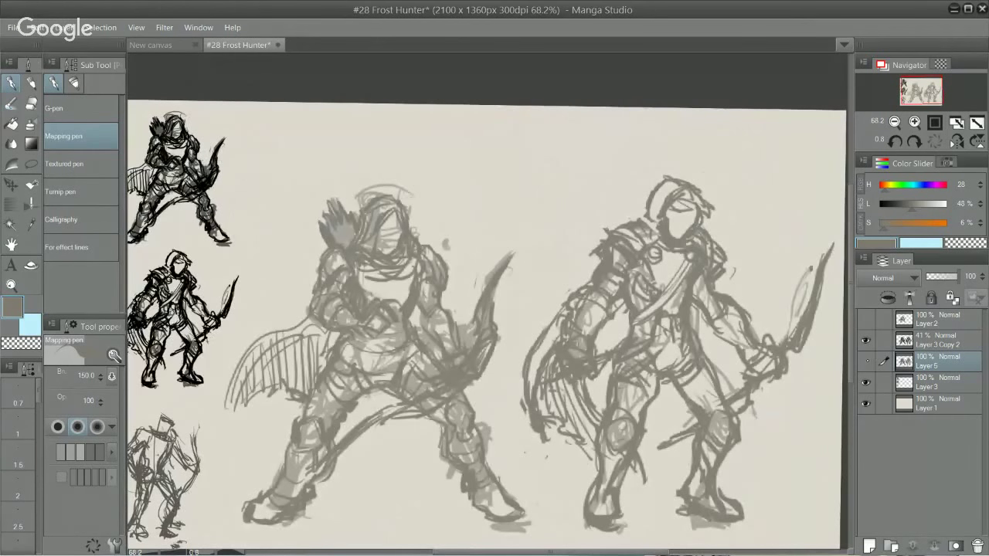
pyautogui.moveTo(456, 456); pyautogui.dragTo(612, 440)
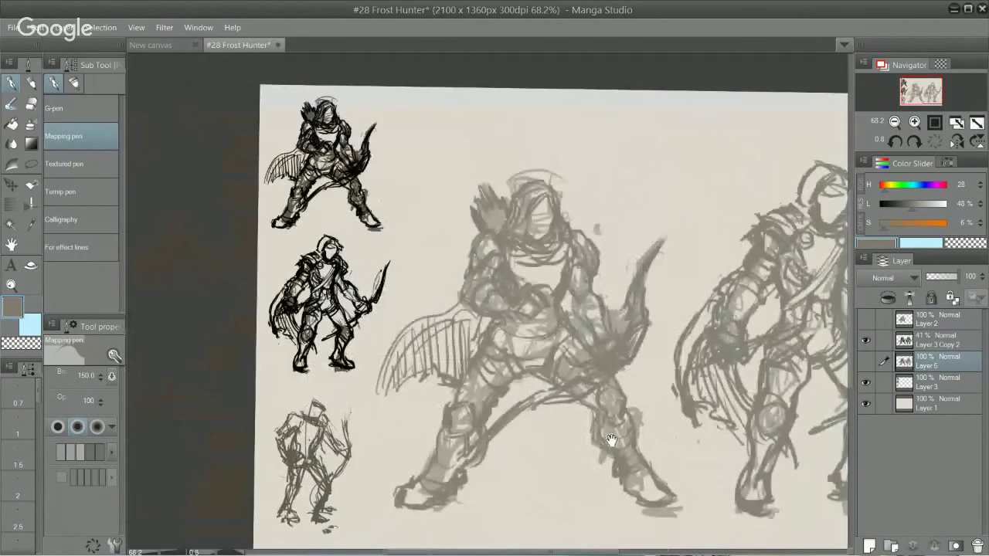
pyautogui.scroll(-2, 611, 440)
pyautogui.moveTo(682, 414); pyautogui.dragTo(438, 388)
pyautogui.scroll(1, 438, 387)
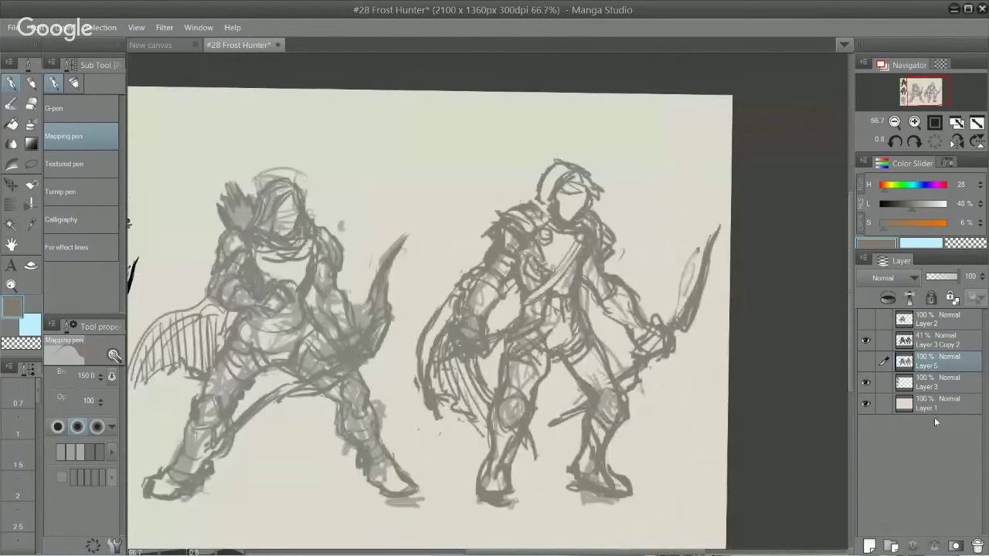
# - Toggle Layer 5 and Layer 2 to compare the flat fill with the rendering, leaving both layers visible
pyautogui.click(867, 361)
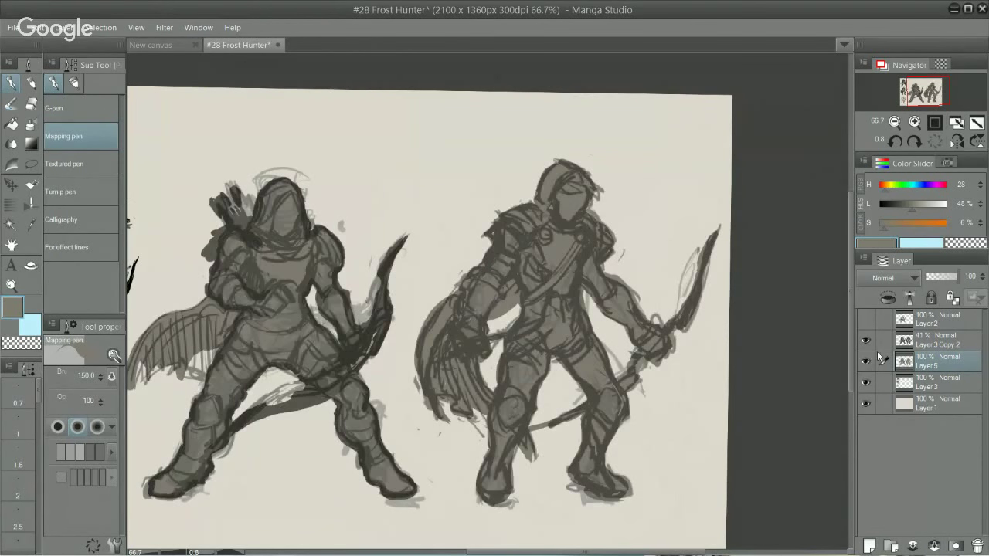
pyautogui.click(867, 361)
pyautogui.click(866, 320)
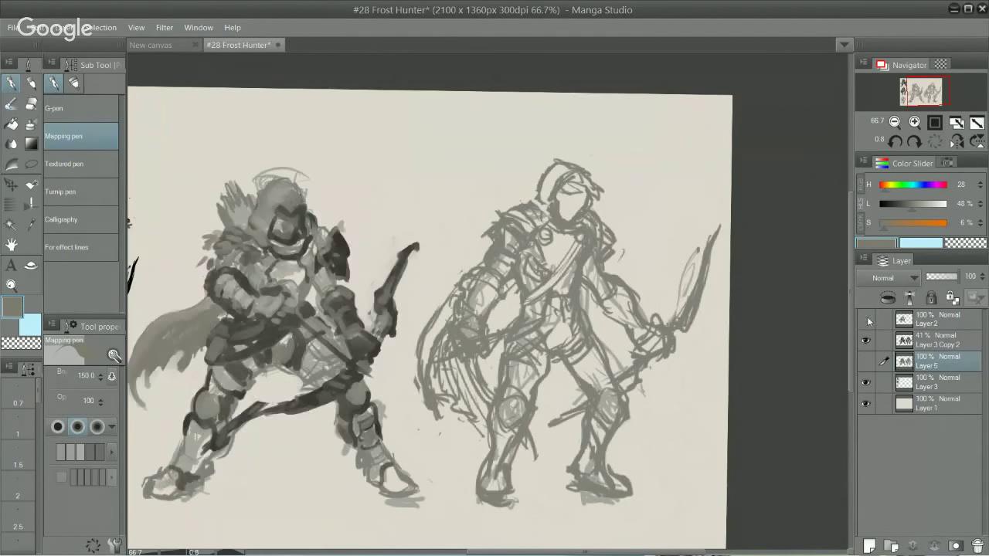
pyautogui.click(866, 320)
pyautogui.click(866, 361)
pyautogui.click(866, 319)
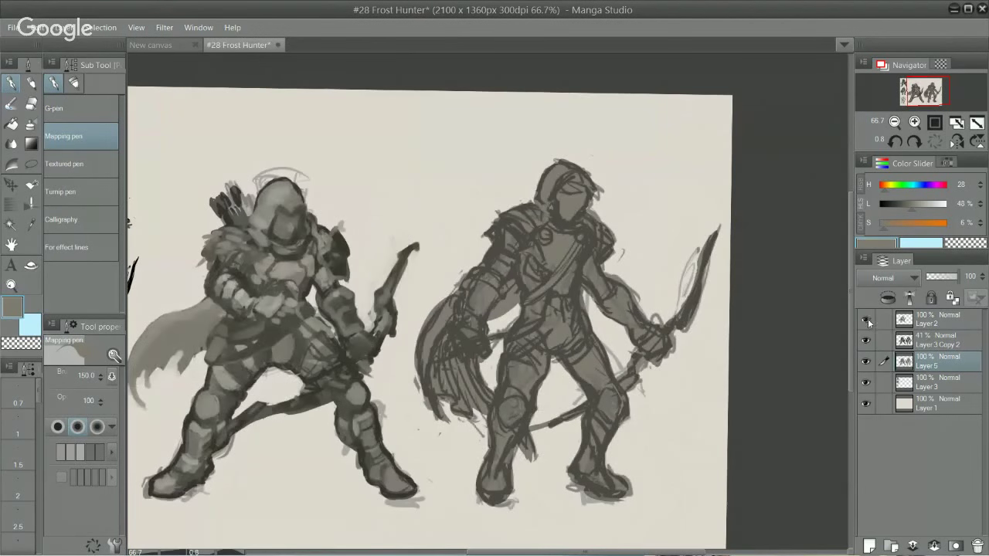
# - On Layer 2, paint over the back outline of the second figure's hood with sampled mid grey and touch up the weapon hand
pyautogui.click(925, 315)
pyautogui.scroll(1, 679, 350)
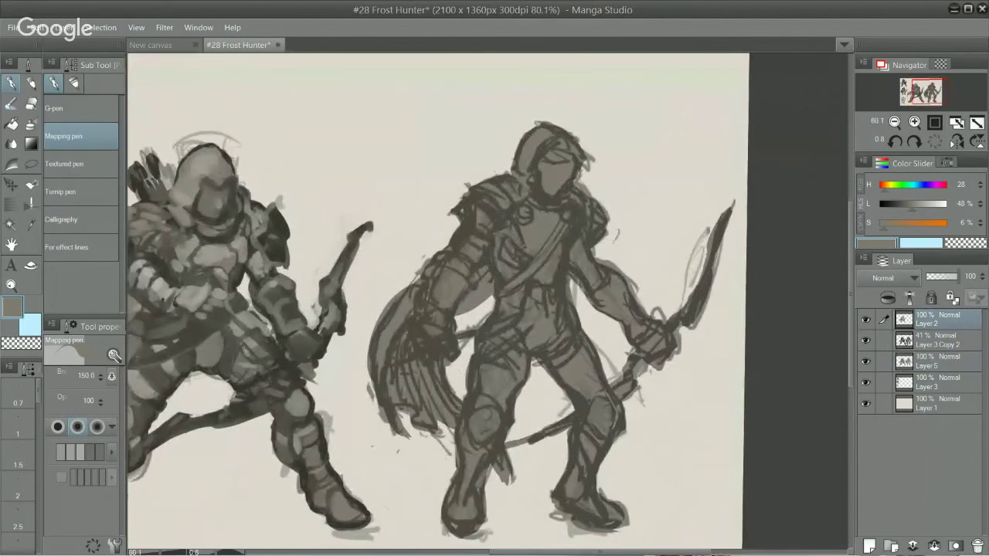
pyautogui.scroll(2, 670, 337)
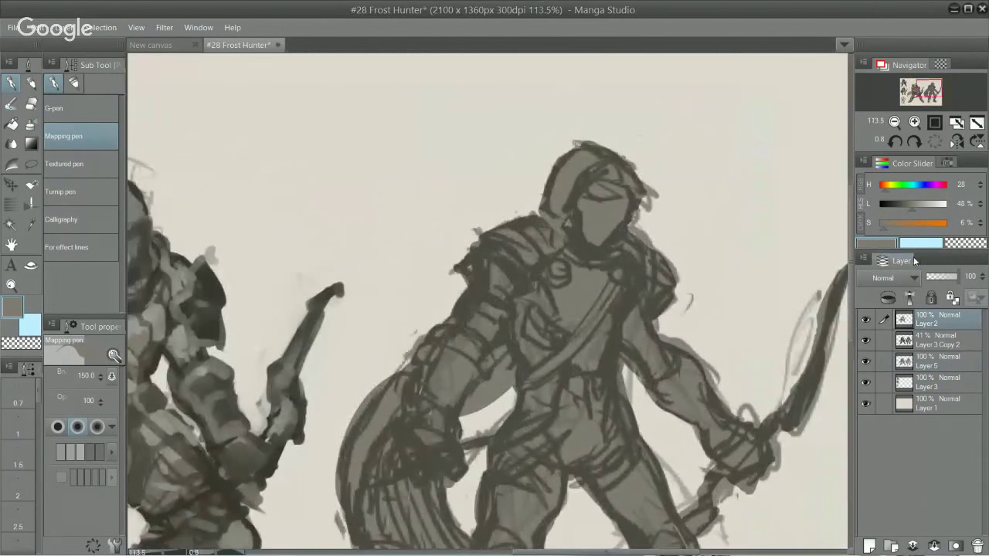
pyautogui.click(905, 204)
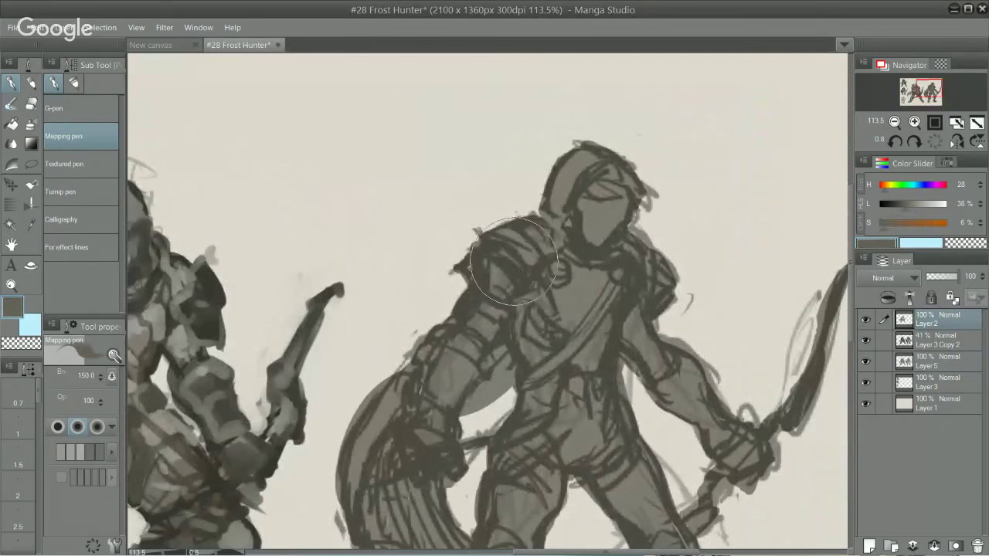
pyautogui.keyDown('alt'); pyautogui.click(553, 197); pyautogui.keyUp('alt')
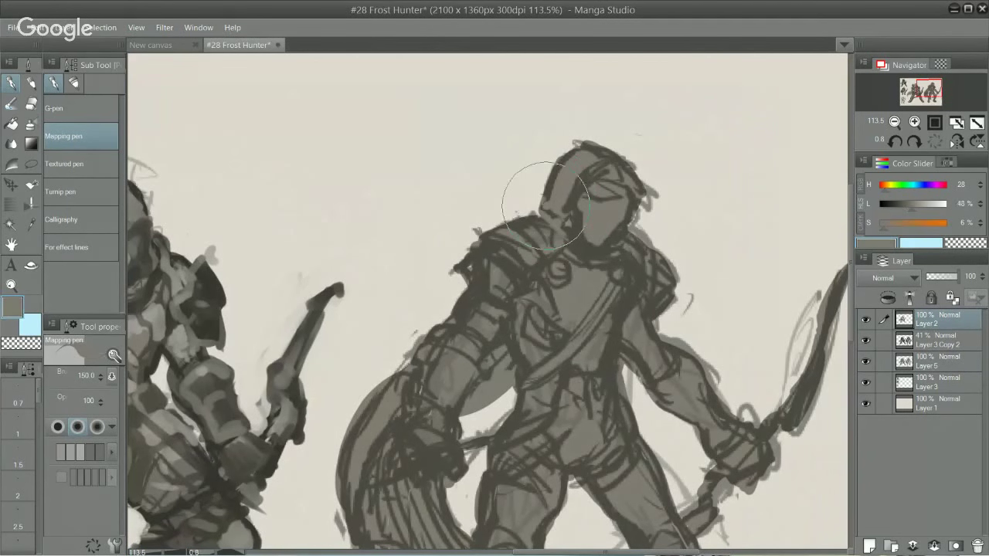
pyautogui.moveTo(546, 202)
pyautogui.mouseDown()
pyautogui.moveTo(525, 179)
pyautogui.moveTo(533, 207)
pyautogui.moveTo(550, 155)
pyautogui.moveTo(569, 158)
pyautogui.mouseUp()
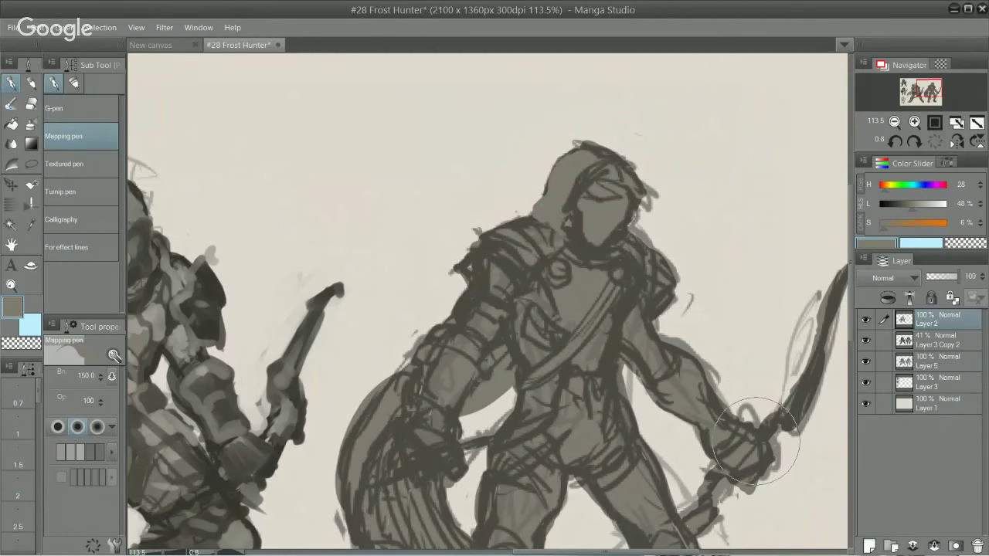
pyautogui.moveTo(732, 448); pyautogui.dragTo(744, 498)
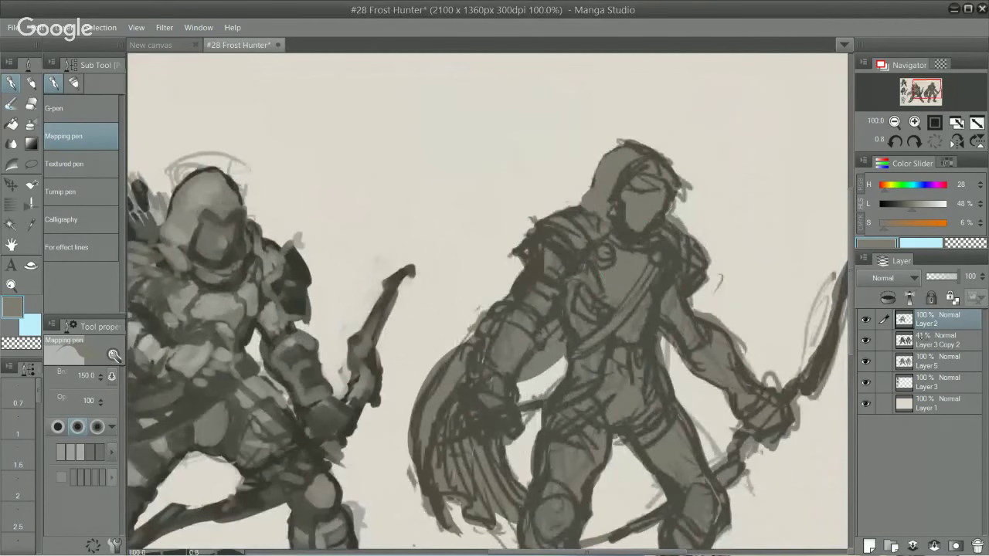
# - On Layer 5, build up the outer edges of the second figure's near upper arm and shoulder armour with mid grey
pyautogui.click(922, 364)
pyautogui.keyDown('alt'); pyautogui.click(523, 287); pyautogui.keyUp('alt')
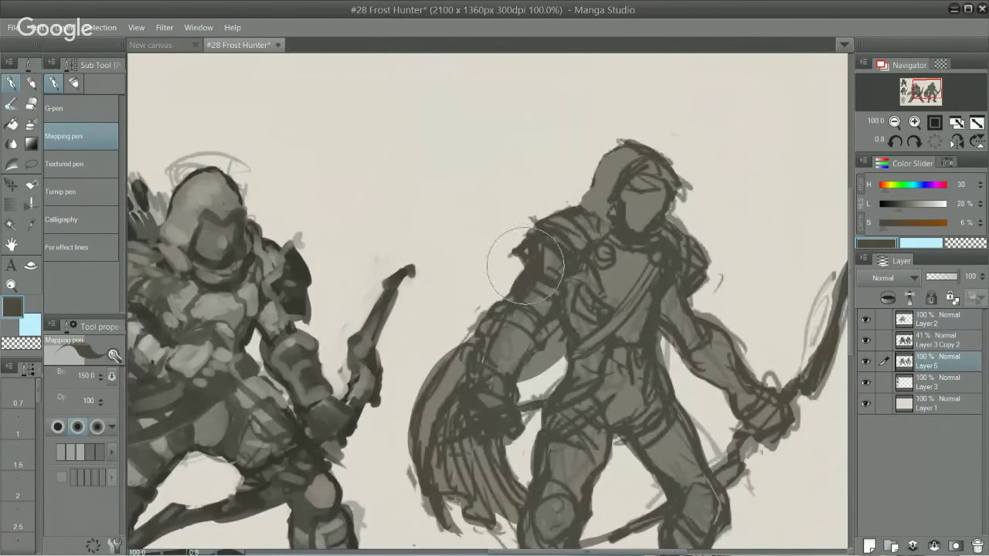
pyautogui.moveTo(523, 262)
pyautogui.mouseDown()
pyautogui.moveTo(520, 272)
pyautogui.moveTo(529, 254)
pyautogui.moveTo(525, 272)
pyautogui.mouseUp()
pyautogui.hotkey('ctrl', 'z')
pyautogui.keyDown('alt'); pyautogui.click(628, 270); pyautogui.keyUp('alt')
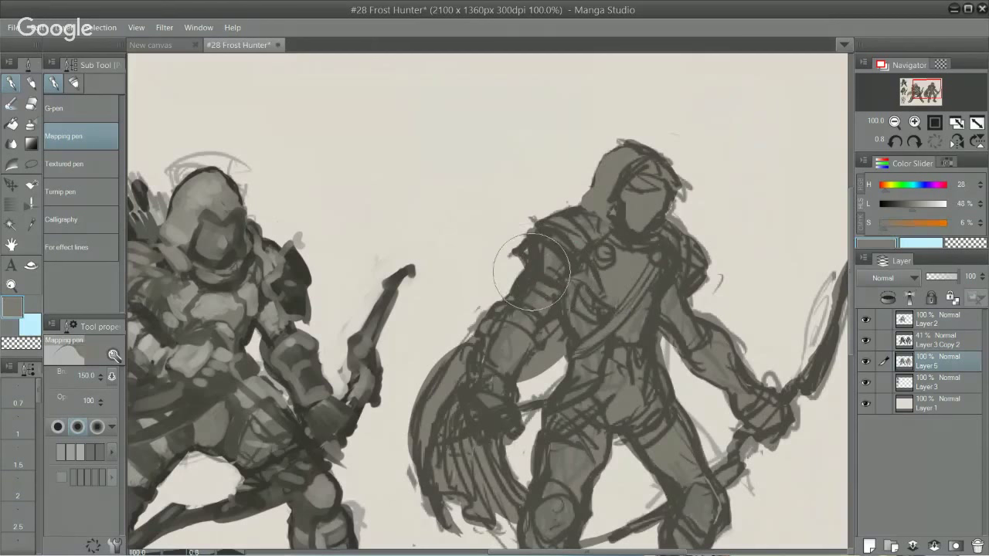
pyautogui.moveTo(522, 277); pyautogui.dragTo(519, 267)
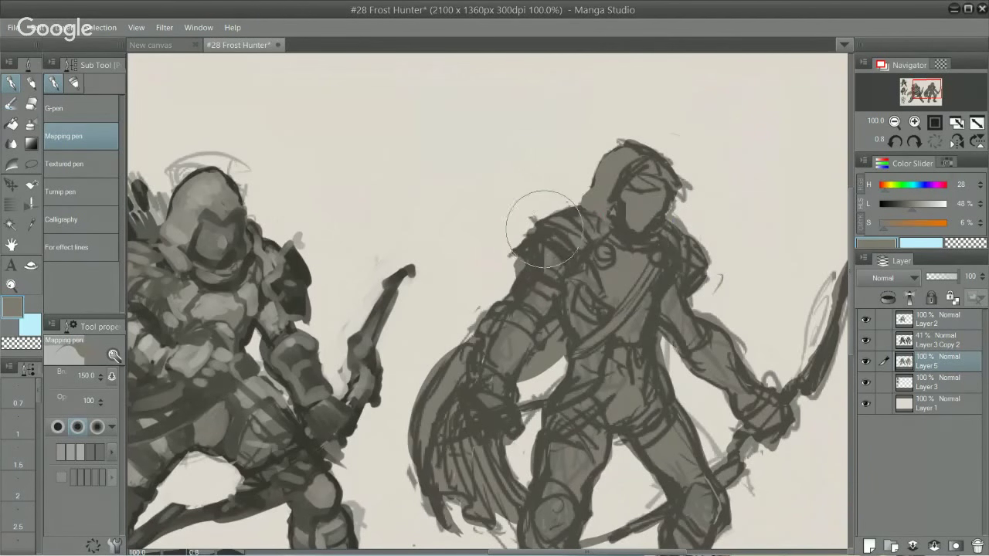
pyautogui.moveTo(543, 228)
pyautogui.mouseDown()
pyautogui.moveTo(552, 197)
pyautogui.moveTo(564, 213)
pyautogui.mouseUp()
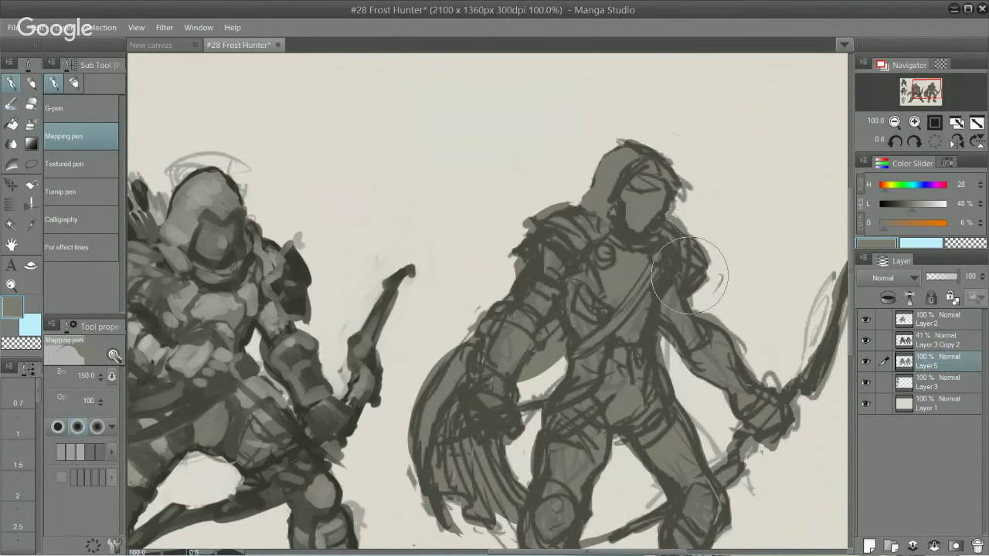
# - Fill the edge of the second figure's near forearm and the adjoining top of the cape with mid grey
pyautogui.moveTo(699, 350); pyautogui.dragTo(650, 281)
pyautogui.moveTo(678, 313); pyautogui.dragTo(635, 339)
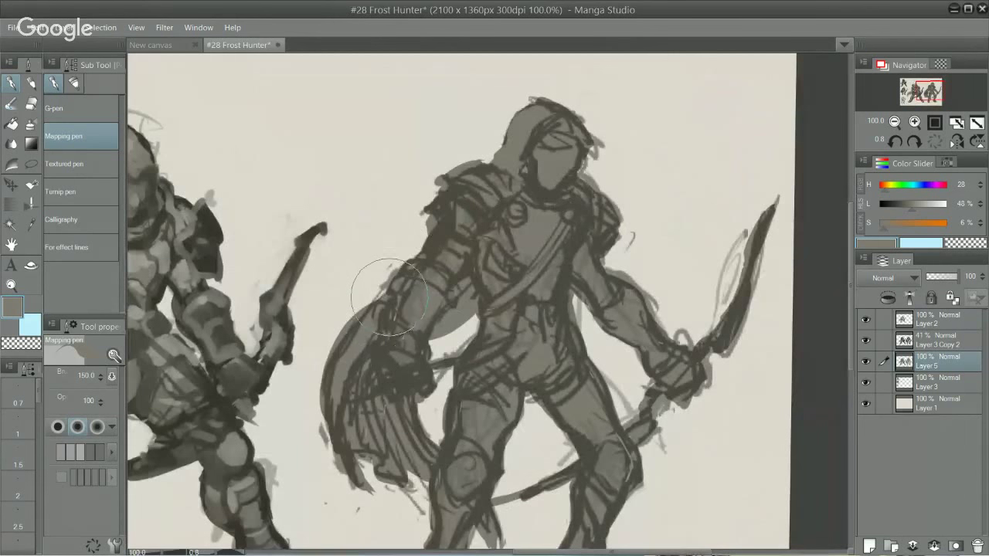
pyautogui.moveTo(391, 292)
pyautogui.mouseDown()
pyautogui.moveTo(390, 271)
pyautogui.moveTo(448, 204)
pyautogui.moveTo(402, 262)
pyautogui.mouseUp()
# - Strengthen the outlines of the second figure's near upper arm and outstretched arm with sampled dark grey
pyautogui.keyDown('alt'); pyautogui.click(441, 257); pyautogui.keyUp('alt')
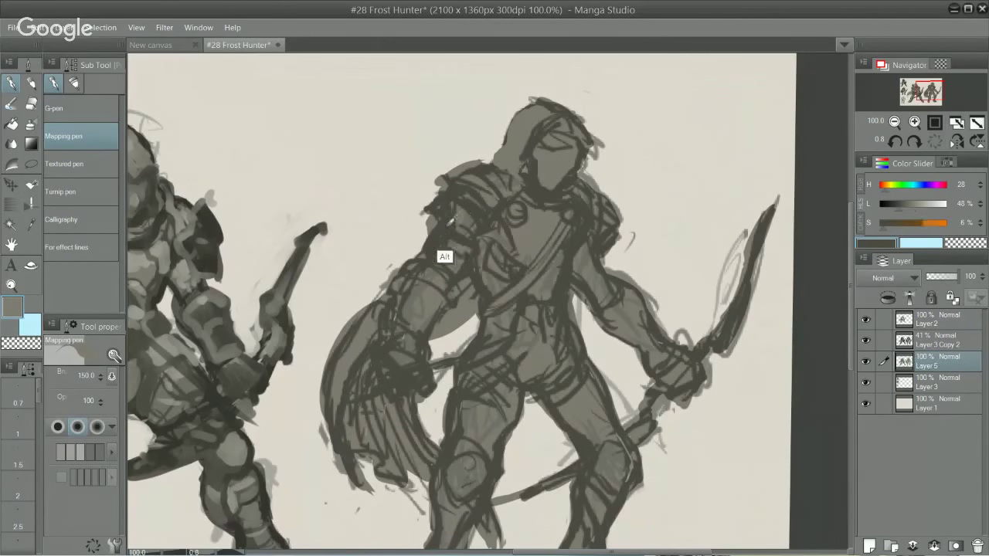
pyautogui.moveTo(422, 253)
pyautogui.mouseDown()
pyautogui.moveTo(434, 224)
pyautogui.moveTo(398, 272)
pyautogui.mouseUp()
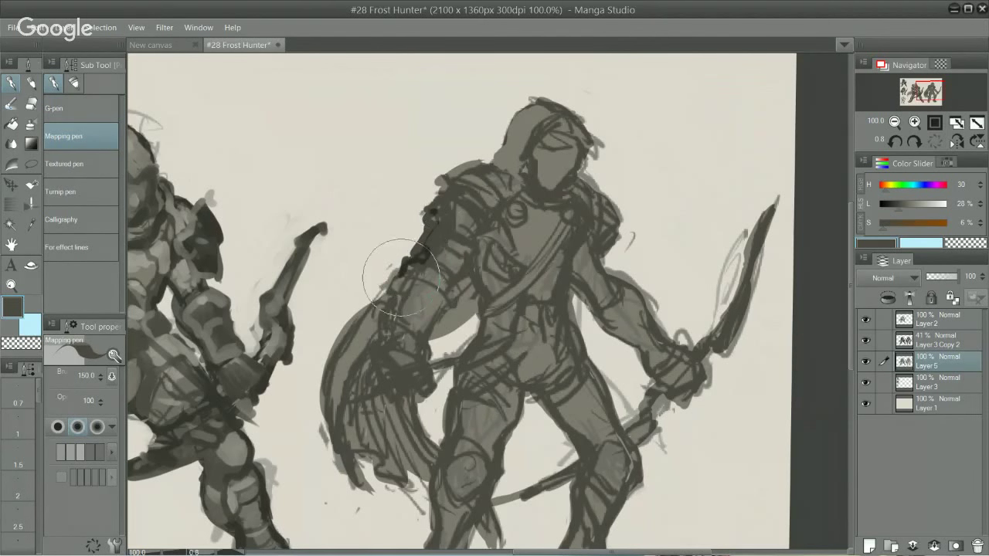
pyautogui.moveTo(603, 247)
pyautogui.mouseDown()
pyautogui.moveTo(623, 276)
pyautogui.moveTo(602, 266)
pyautogui.moveTo(609, 283)
pyautogui.moveTo(607, 272)
pyautogui.moveTo(628, 277)
pyautogui.moveTo(657, 321)
pyautogui.mouseUp()
pyautogui.moveTo(572, 288)
pyautogui.mouseDown()
pyautogui.moveTo(614, 334)
pyautogui.moveTo(670, 350)
pyautogui.moveTo(654, 320)
pyautogui.moveTo(677, 338)
pyautogui.mouseUp()
# - Paint ragged dark-grey fur shapes along both sides of the second figure's lower legs, below the knees
pyautogui.scroll(-1, 690, 342)
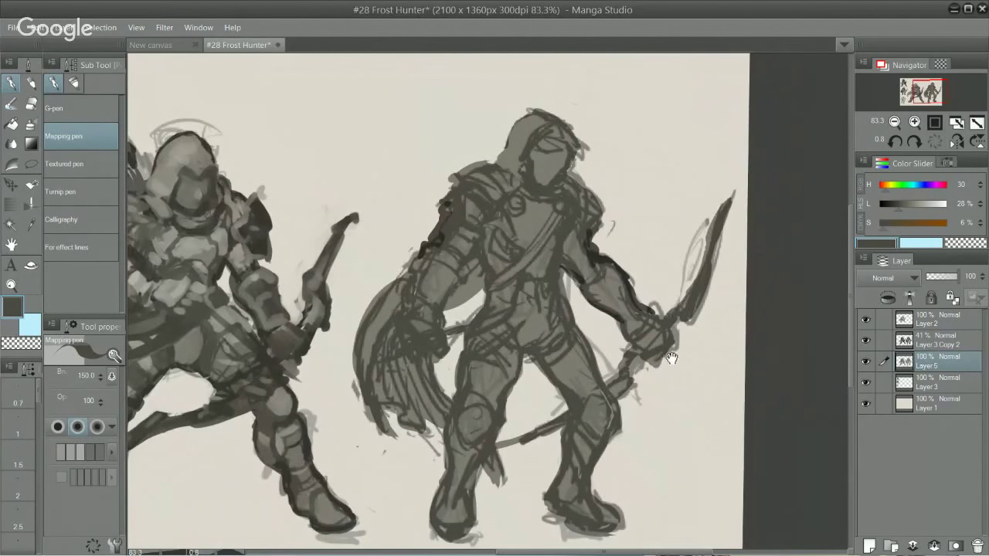
pyautogui.moveTo(569, 412); pyautogui.dragTo(597, 334)
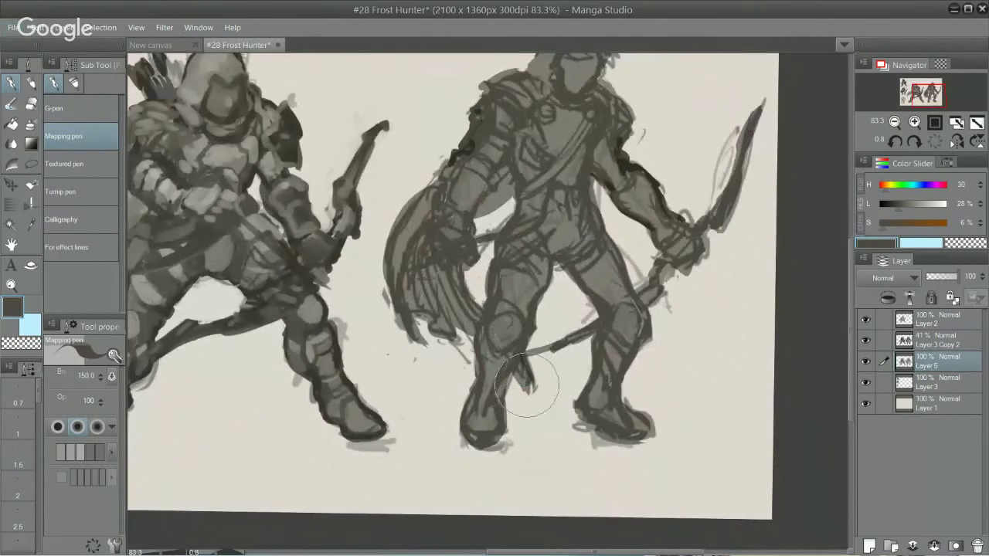
pyautogui.moveTo(479, 336)
pyautogui.mouseDown()
pyautogui.moveTo(461, 368)
pyautogui.moveTo(465, 380)
pyautogui.moveTo(476, 362)
pyautogui.moveTo(524, 373)
pyautogui.moveTo(519, 388)
pyautogui.moveTo(504, 380)
pyautogui.moveTo(514, 411)
pyautogui.moveTo(501, 400)
pyautogui.moveTo(510, 381)
pyautogui.moveTo(470, 385)
pyautogui.mouseUp()
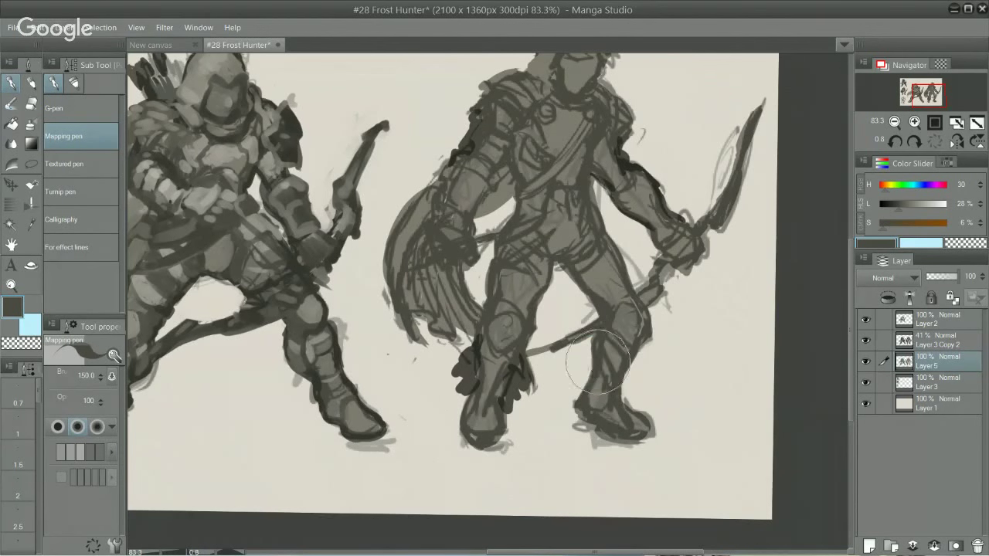
pyautogui.moveTo(596, 362); pyautogui.dragTo(583, 376)
pyautogui.moveTo(598, 342)
pyautogui.mouseDown()
pyautogui.moveTo(586, 353)
pyautogui.moveTo(610, 363)
pyautogui.moveTo(638, 352)
pyautogui.moveTo(627, 367)
pyautogui.mouseUp()
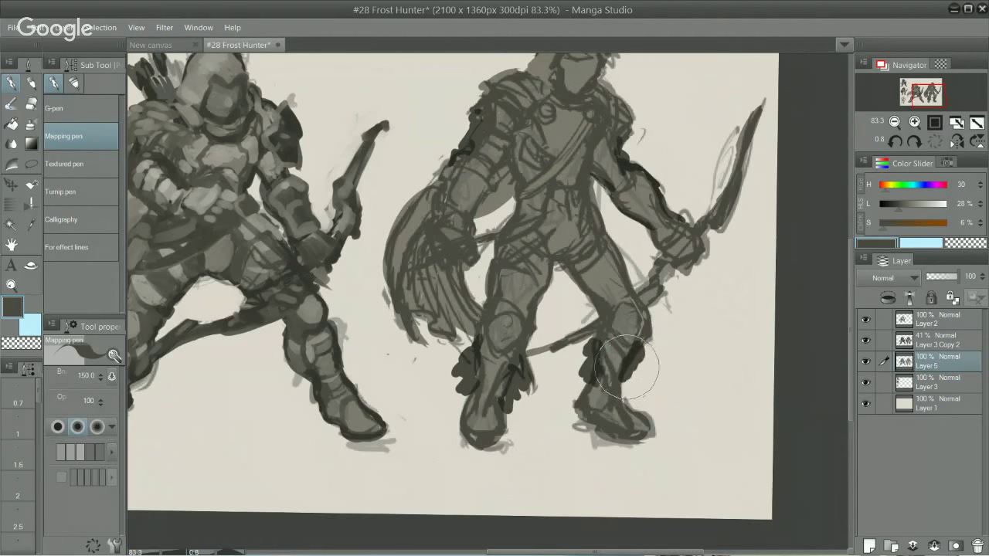
pyautogui.keyDown('alt'); pyautogui.click(478, 353); pyautogui.keyUp('alt')
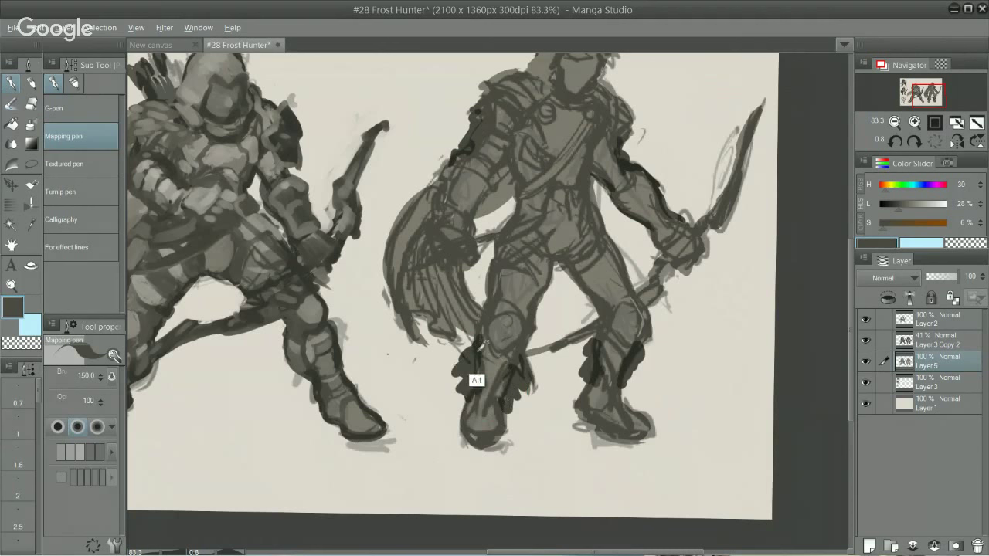
pyautogui.moveTo(462, 372); pyautogui.dragTo(463, 386)
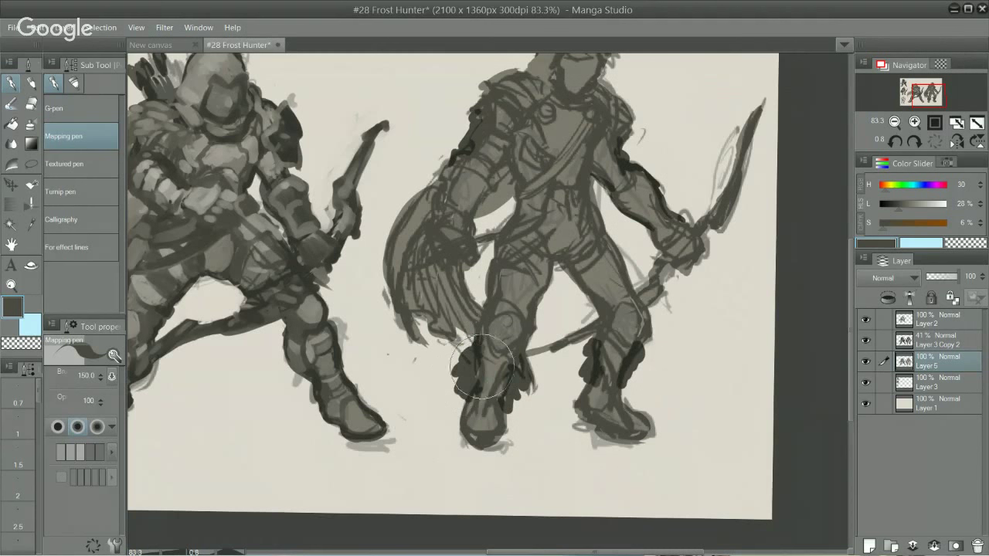
pyautogui.moveTo(480, 349); pyautogui.dragTo(506, 363)
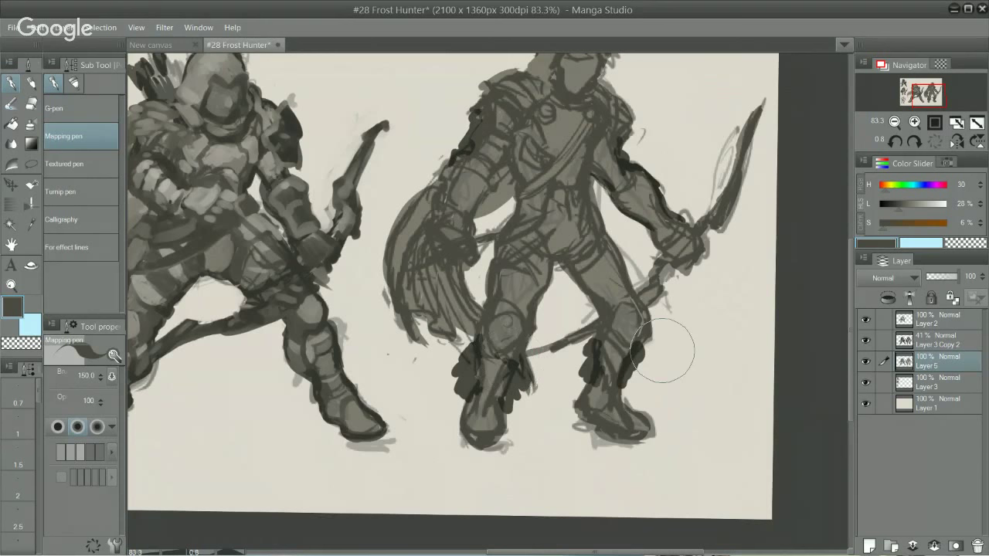
# - Strengthen both sides of the second figure's waist with dark-grey contour strokes, redoing the stroke beside the near arm
pyautogui.moveTo(662, 350); pyautogui.dragTo(652, 428)
pyautogui.scroll(1, 651, 417)
pyautogui.moveTo(603, 309); pyautogui.dragTo(608, 329)
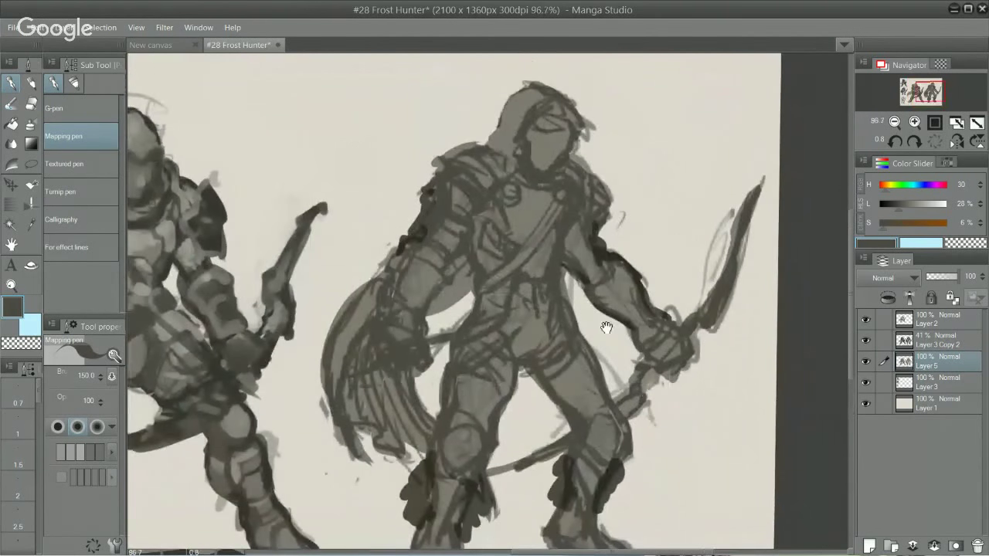
pyautogui.moveTo(563, 271)
pyautogui.mouseDown()
pyautogui.moveTo(572, 279)
pyautogui.moveTo(552, 289)
pyautogui.moveTo(560, 262)
pyautogui.moveTo(564, 274)
pyautogui.mouseUp()
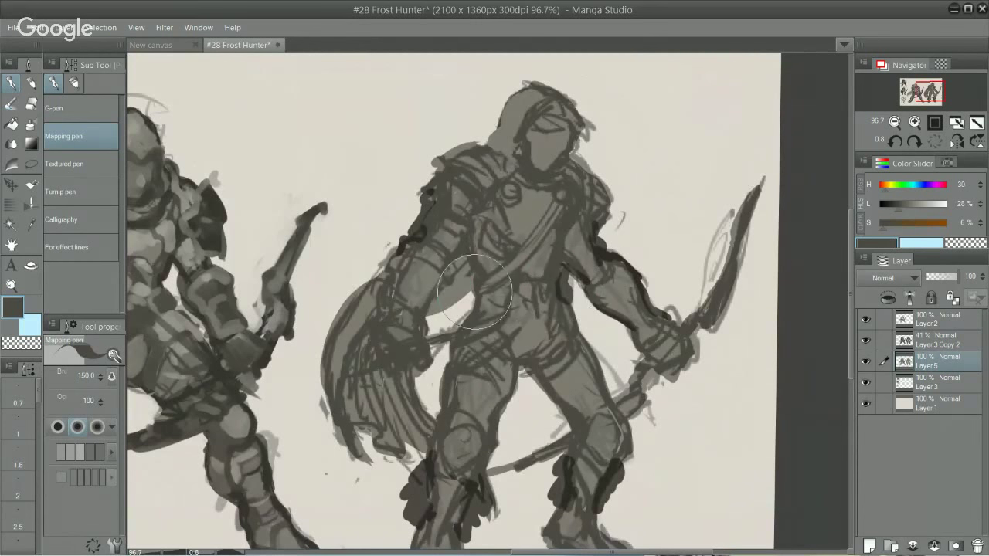
pyautogui.hotkey('ctrl', 'z')
pyautogui.moveTo(465, 265); pyautogui.dragTo(475, 304)
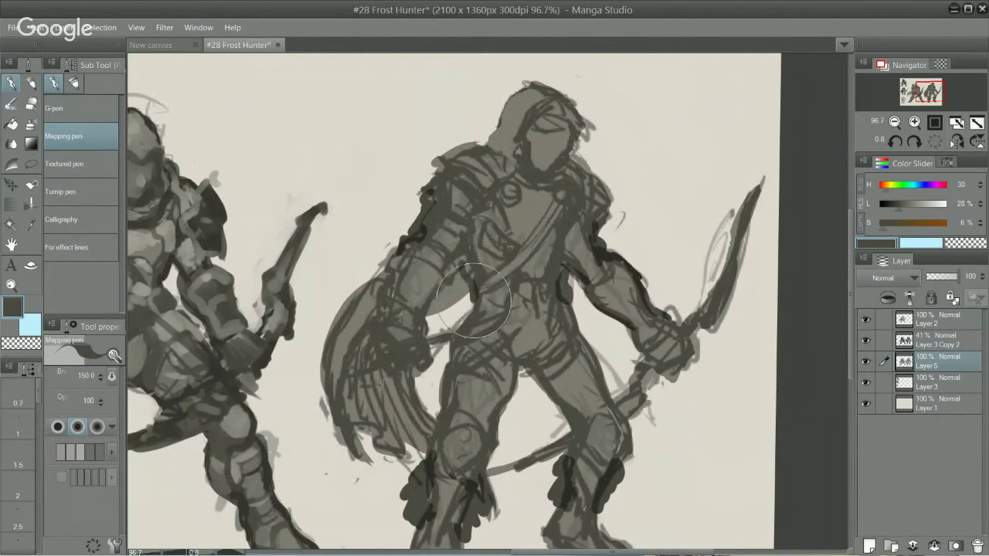
pyautogui.scroll(-1, 479, 300)
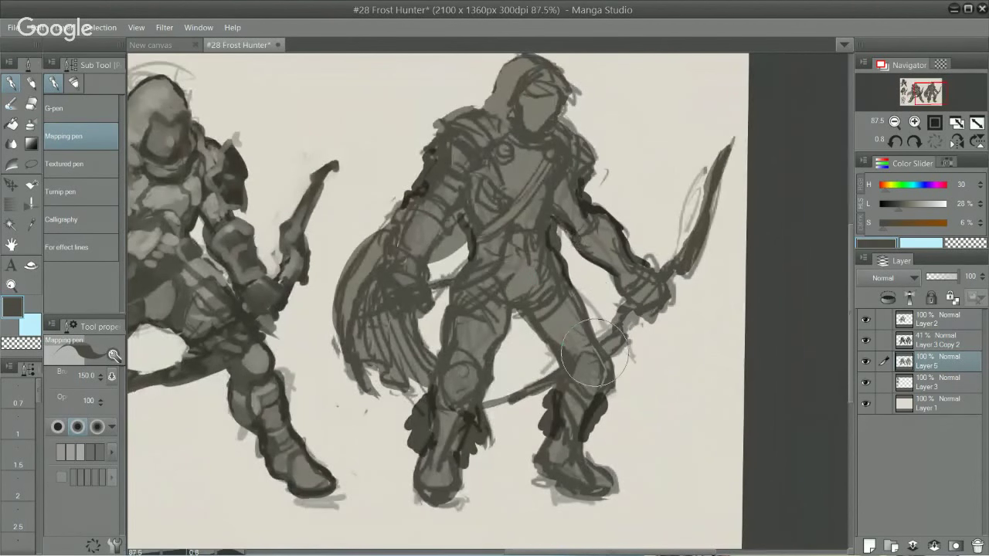
# - Erase the ragged fur shapes on both sides of the second figure's near lower leg
pyautogui.moveTo(583, 377); pyautogui.dragTo(576, 322)
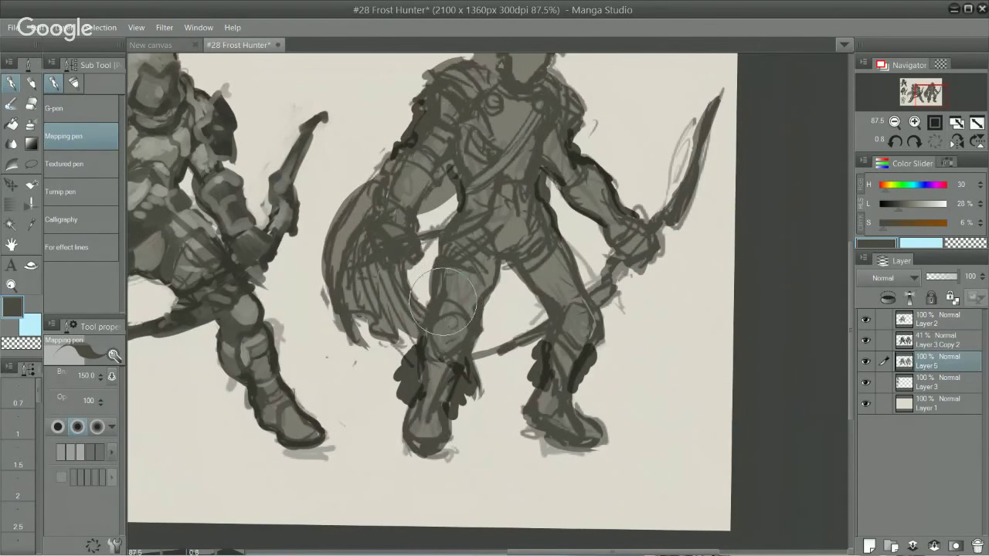
pyautogui.keyDown('alt'); pyautogui.click(418, 360); pyautogui.keyUp('alt')
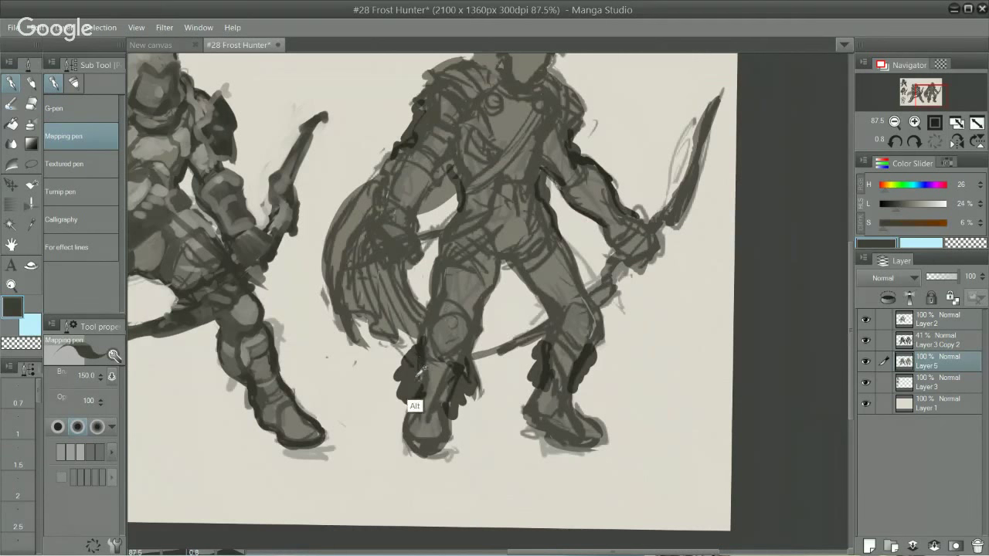
pyautogui.keyDown('alt'); pyautogui.click(389, 409); pyautogui.keyUp('alt')
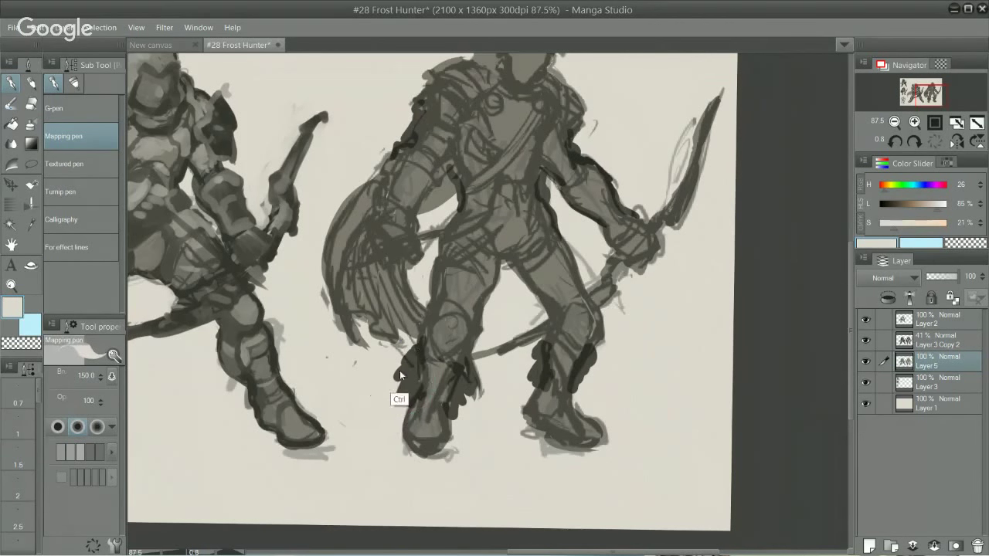
pyautogui.press('c')
pyautogui.moveTo(394, 398)
pyautogui.mouseDown()
pyautogui.moveTo(397, 366)
pyautogui.moveTo(387, 405)
pyautogui.moveTo(407, 371)
pyautogui.moveTo(470, 402)
pyautogui.moveTo(456, 416)
pyautogui.moveTo(473, 374)
pyautogui.moveTo(473, 402)
pyautogui.mouseUp()
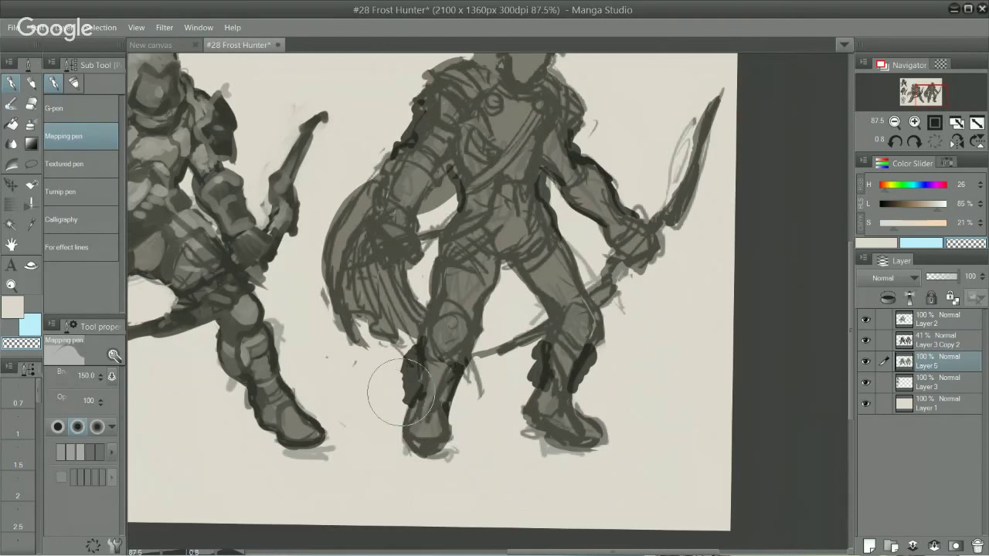
pyautogui.moveTo(401, 392); pyautogui.dragTo(404, 374)
# - Repaint the near calf with sampled dark and mid greys, and trim the fur on the far lower leg to a slimmer contour
pyautogui.press('p')
pyautogui.keyDown('alt'); pyautogui.click(421, 388); pyautogui.keyUp('alt')
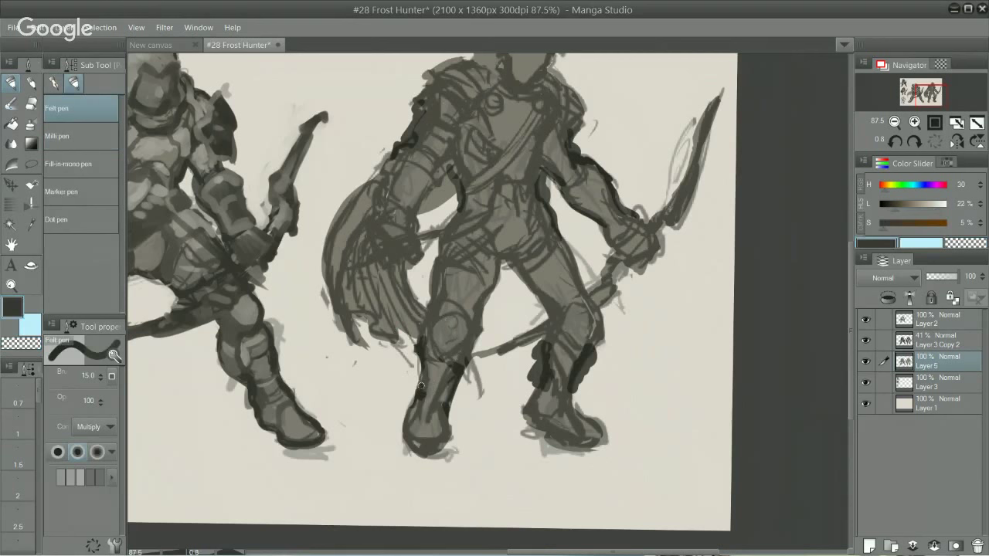
pyautogui.keyDown('ctrl'); pyautogui.click(449, 349); pyautogui.keyUp('ctrl')
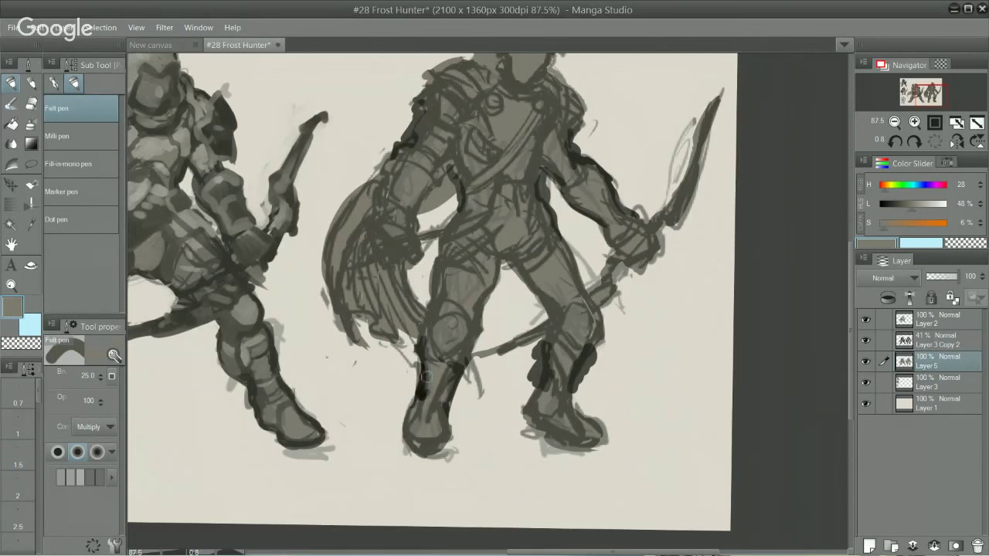
pyautogui.press('p')
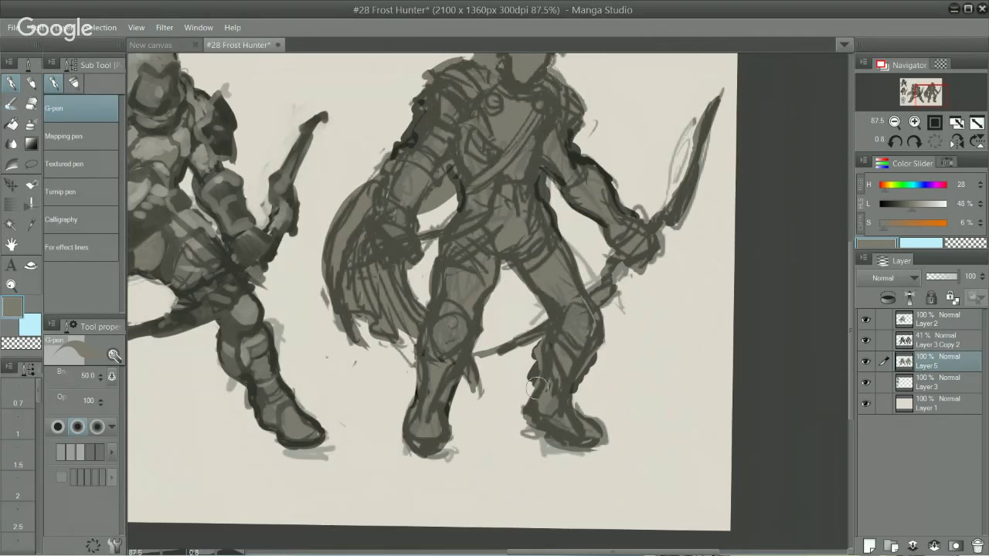
pyautogui.press('c')
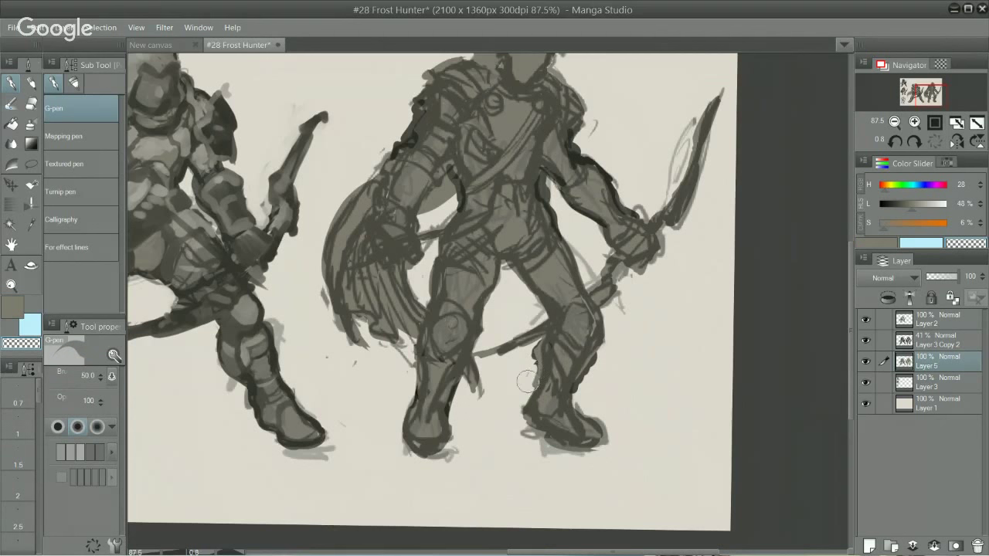
pyautogui.press('.')
pyautogui.press('c')
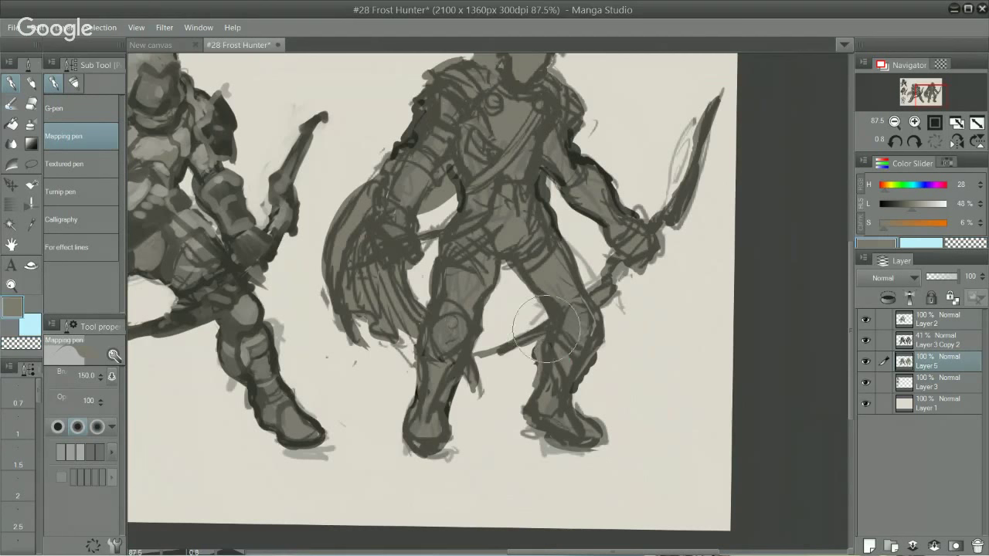
# - Outline both thighs of the second figure with sampled dark grey, including the upper edge of the far thigh and its knee
pyautogui.moveTo(589, 308); pyautogui.dragTo(563, 387)
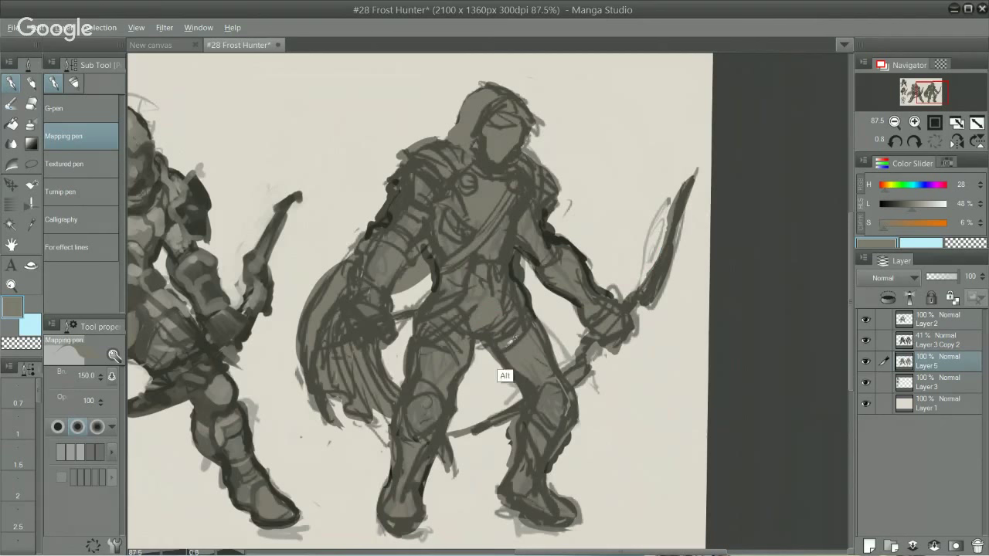
pyautogui.keyDown('alt'); pyautogui.click(510, 341); pyautogui.keyUp('alt')
pyautogui.moveTo(501, 353)
pyautogui.mouseDown()
pyautogui.moveTo(535, 324)
pyautogui.moveTo(562, 369)
pyautogui.mouseUp()
pyautogui.moveTo(496, 351); pyautogui.dragTo(531, 404)
pyautogui.moveTo(554, 356); pyautogui.dragTo(577, 411)
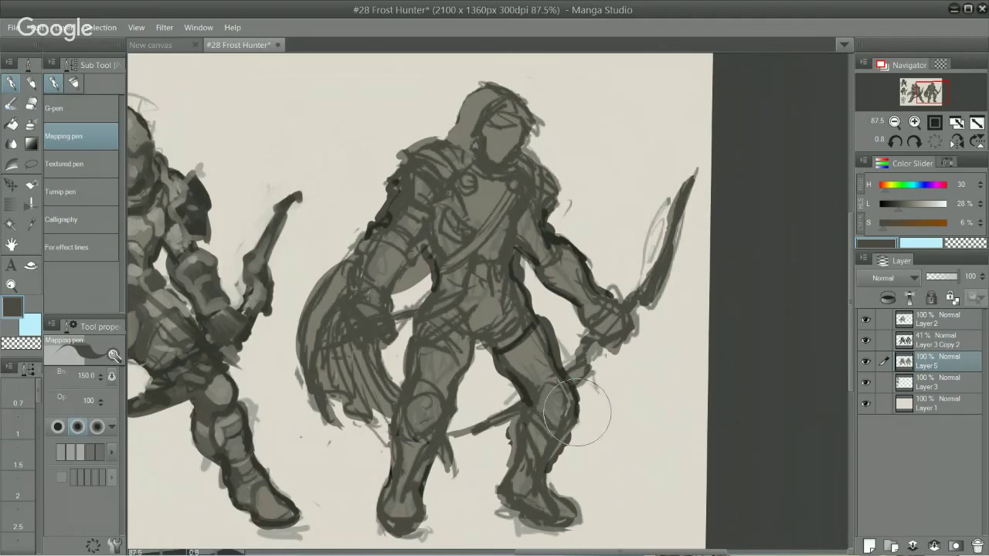
pyautogui.moveTo(460, 326)
pyautogui.mouseDown()
pyautogui.moveTo(417, 355)
pyautogui.moveTo(410, 402)
pyautogui.moveTo(398, 332)
pyautogui.moveTo(448, 396)
pyautogui.moveTo(486, 340)
pyautogui.moveTo(456, 348)
pyautogui.moveTo(467, 354)
pyautogui.mouseUp()
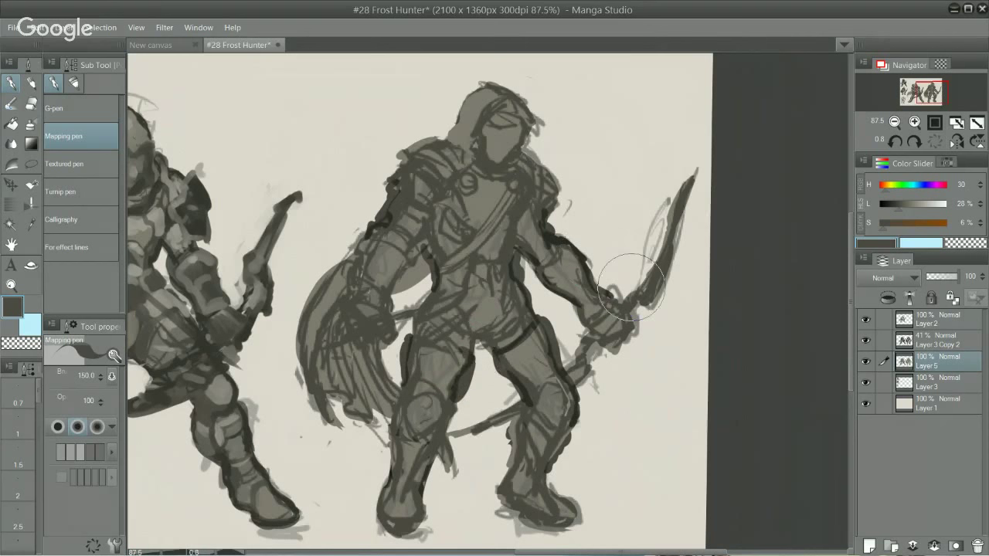
pyautogui.moveTo(493, 390); pyautogui.dragTo(437, 405)
# - Darken the outer edge of the second figure's near upper arm up to the shoulder with a sampled darker grey
pyautogui.moveTo(347, 244); pyautogui.dragTo(495, 268)
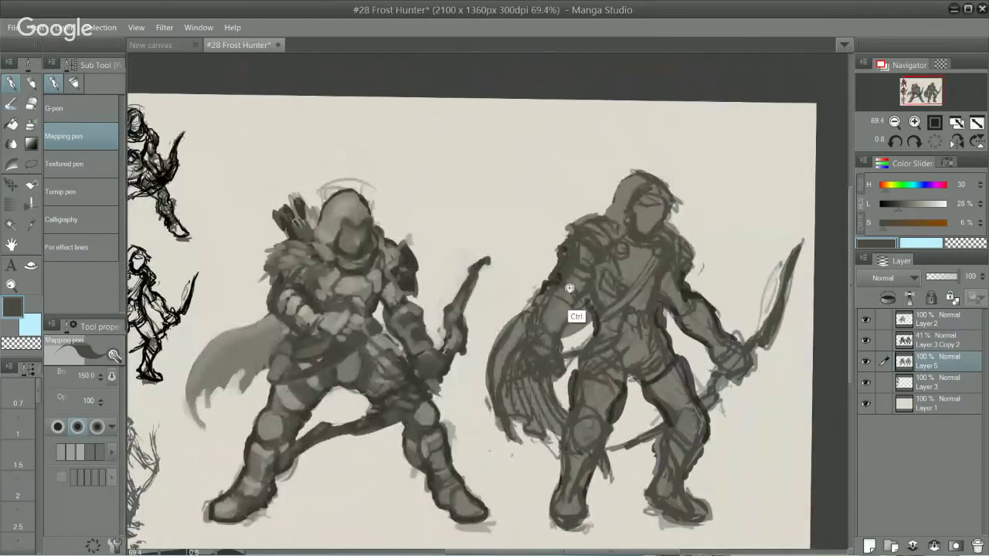
pyautogui.scroll(2, 556, 294)
pyautogui.moveTo(750, 287); pyautogui.dragTo(711, 238)
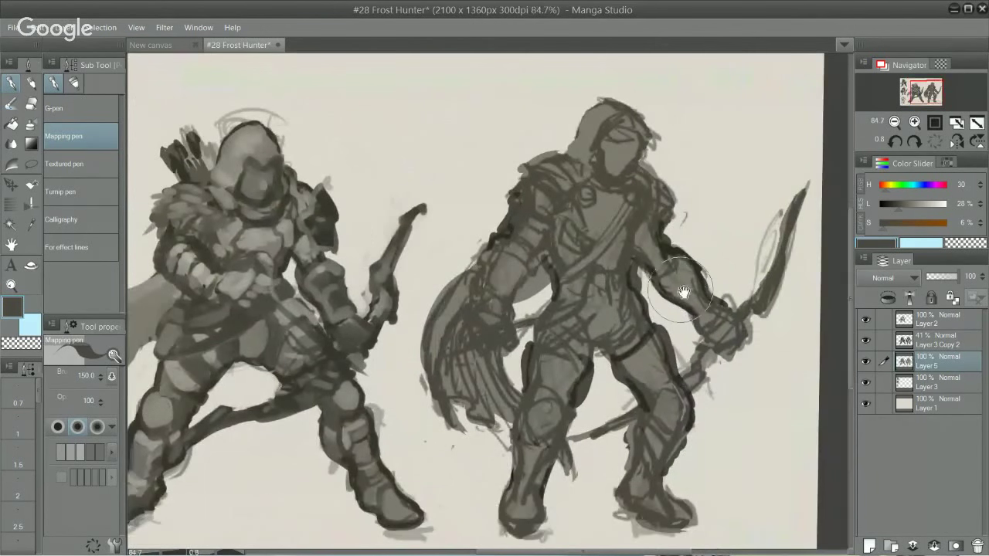
pyautogui.moveTo(543, 255)
pyautogui.mouseDown()
pyautogui.moveTo(491, 232)
pyautogui.moveTo(526, 197)
pyautogui.moveTo(487, 228)
pyautogui.moveTo(529, 170)
pyautogui.moveTo(525, 154)
pyautogui.moveTo(518, 175)
pyautogui.mouseUp()
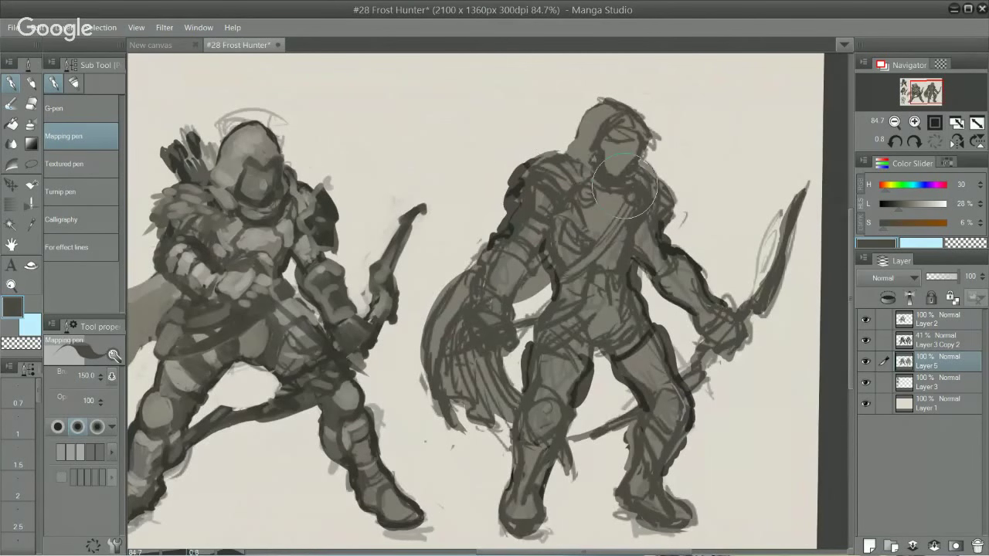
pyautogui.hotkey('ctrl', 'z')
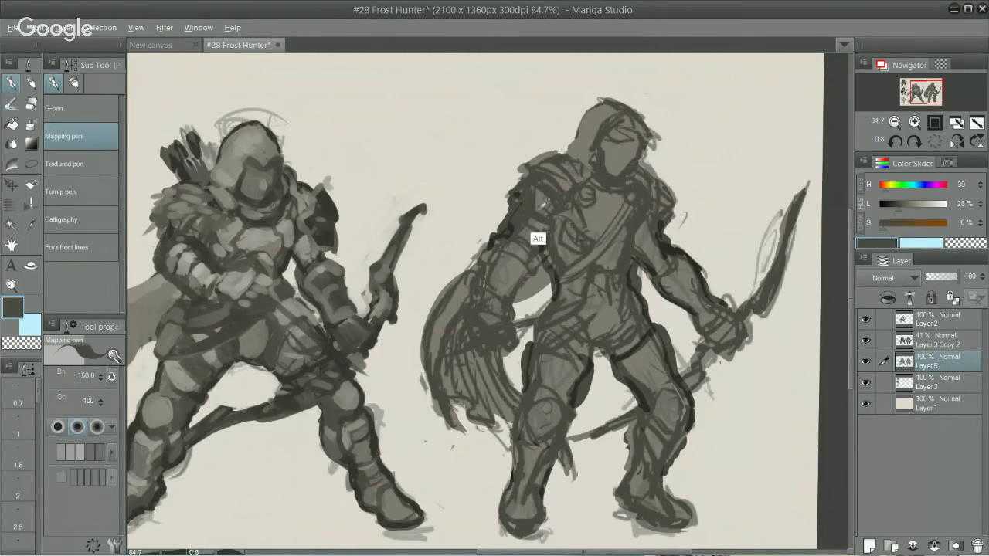
pyautogui.keyDown('alt'); pyautogui.click(505, 258); pyautogui.keyUp('alt')
pyautogui.moveTo(515, 224)
pyautogui.mouseDown()
pyautogui.moveTo(511, 193)
pyautogui.moveTo(524, 180)
pyautogui.mouseUp()
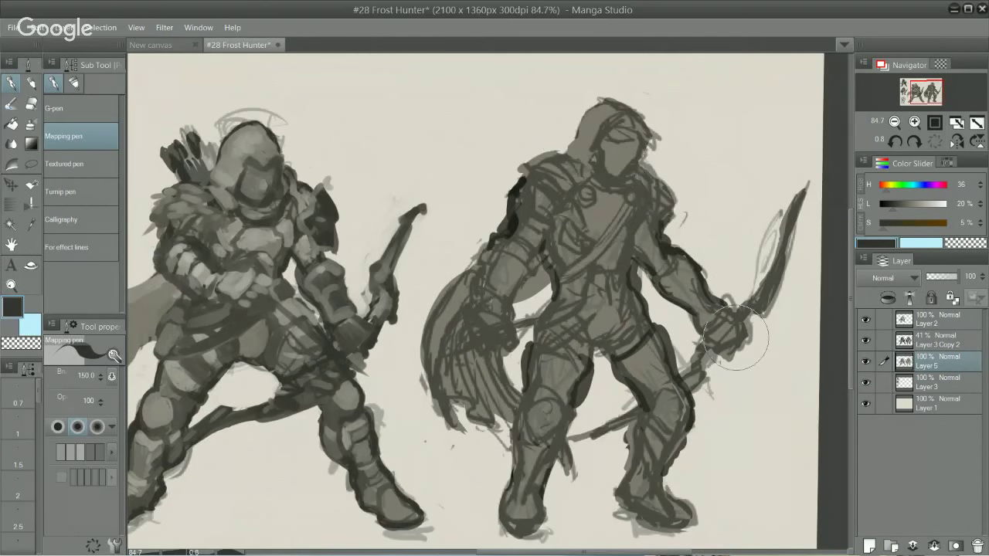
# - Trim the top of the near shoulder and refine the upper arm's contour with sampled dark grey and mid grey
pyautogui.press('c')
pyautogui.moveTo(520, 162); pyautogui.dragTo(559, 153)
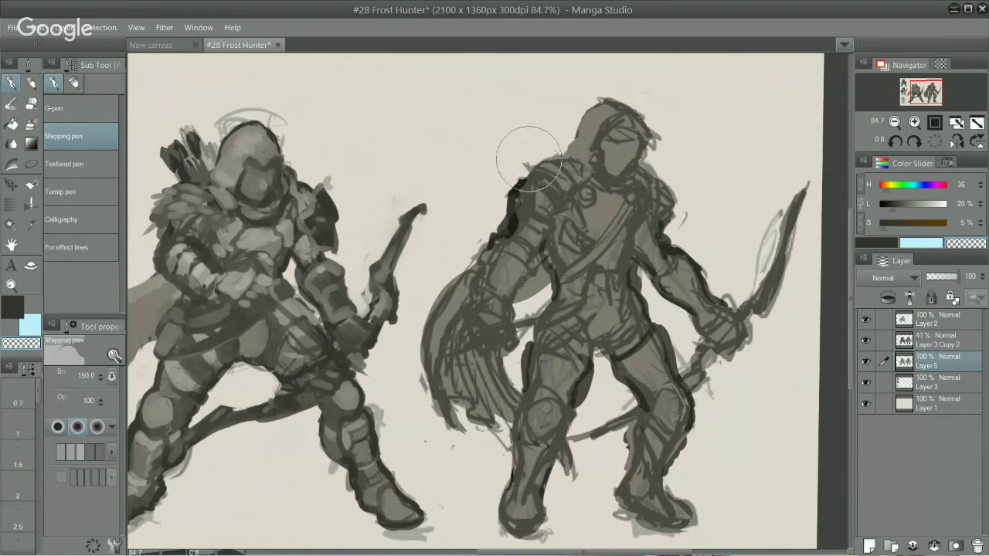
pyautogui.press('p')
pyautogui.keyDown('alt'); pyautogui.click(516, 214); pyautogui.keyUp('alt')
pyautogui.keyDown('alt'); pyautogui.click(520, 229); pyautogui.keyUp('alt')
pyautogui.moveTo(515, 204); pyautogui.dragTo(513, 230)
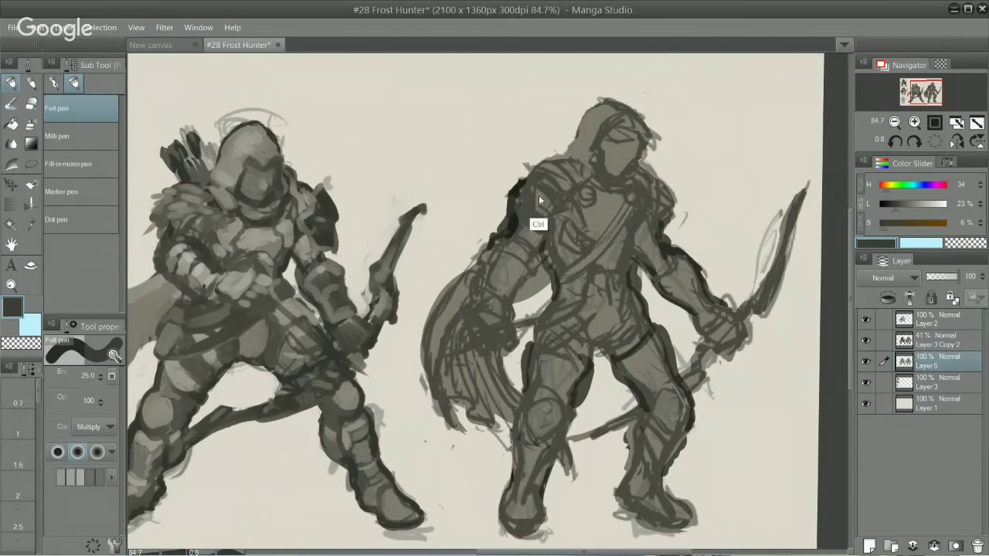
pyautogui.press('p')
pyautogui.keyDown('alt'); pyautogui.click(522, 240); pyautogui.keyUp('alt')
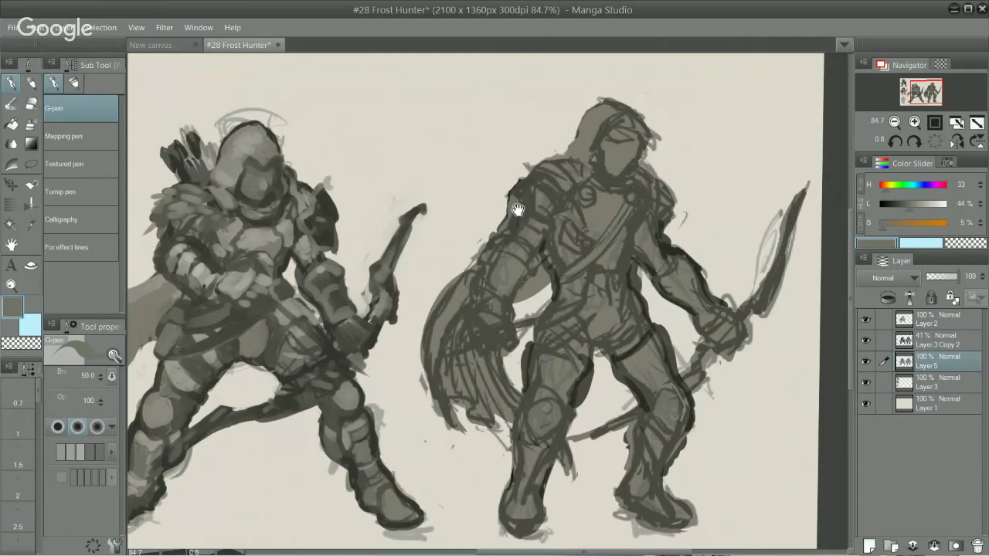
# - Erase stray paint around the second figure's outstretched hand and inner thighs, and sample the cape's mid grey for the Mapping pen
pyautogui.moveTo(517, 209); pyautogui.dragTo(466, 228)
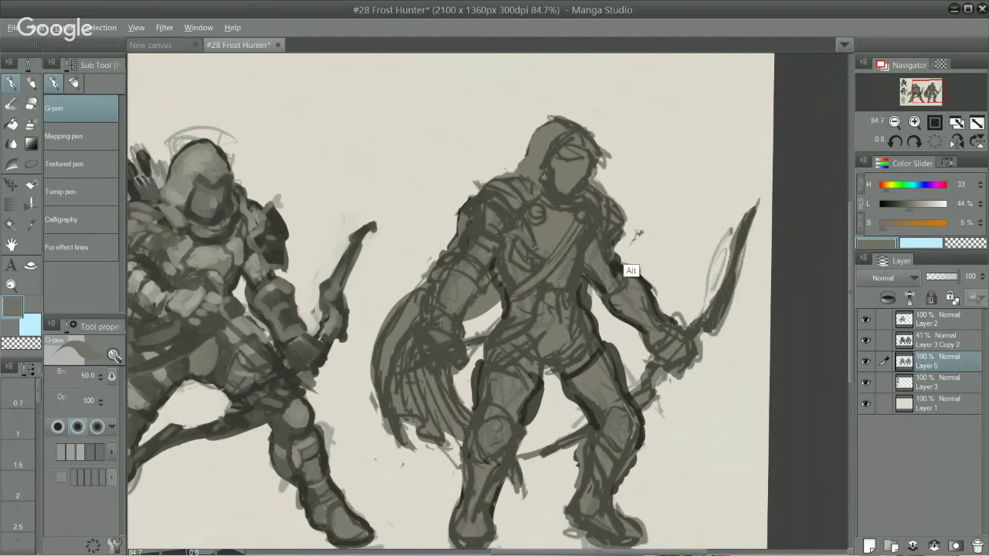
pyautogui.press('alt')
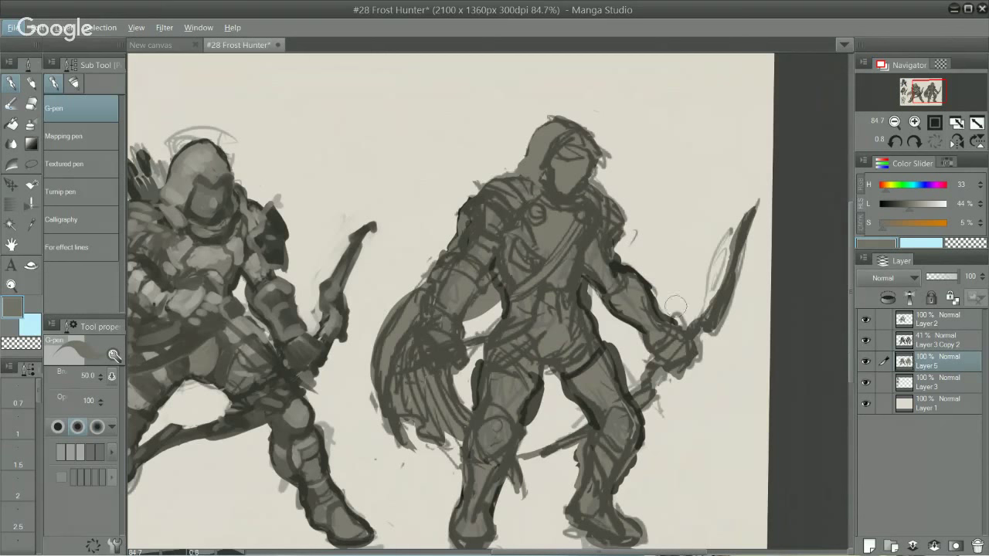
pyautogui.press('c')
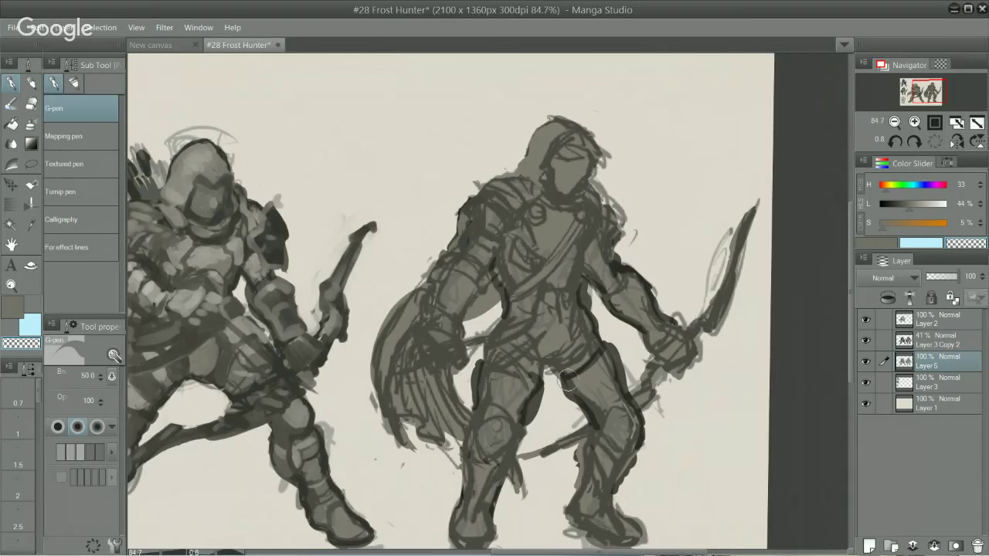
pyautogui.press('.')
pyautogui.keyDown('alt'); pyautogui.click(485, 299); pyautogui.keyUp('alt')
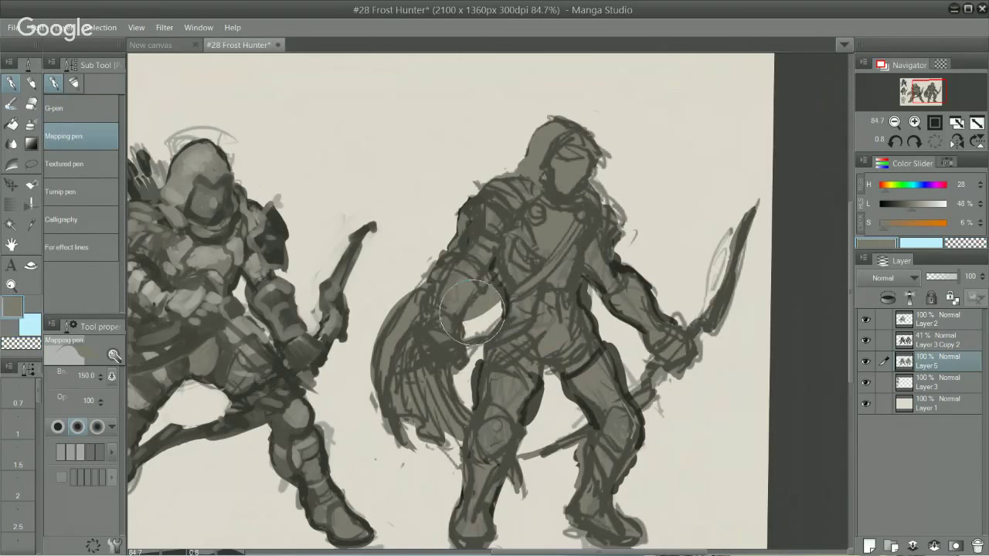
pyautogui.moveTo(472, 312)
pyautogui.mouseDown()
pyautogui.moveTo(460, 331)
pyautogui.moveTo(499, 298)
pyautogui.moveTo(459, 367)
pyautogui.moveTo(482, 334)
pyautogui.moveTo(472, 407)
pyautogui.moveTo(494, 318)
pyautogui.moveTo(513, 303)
pyautogui.mouseUp()
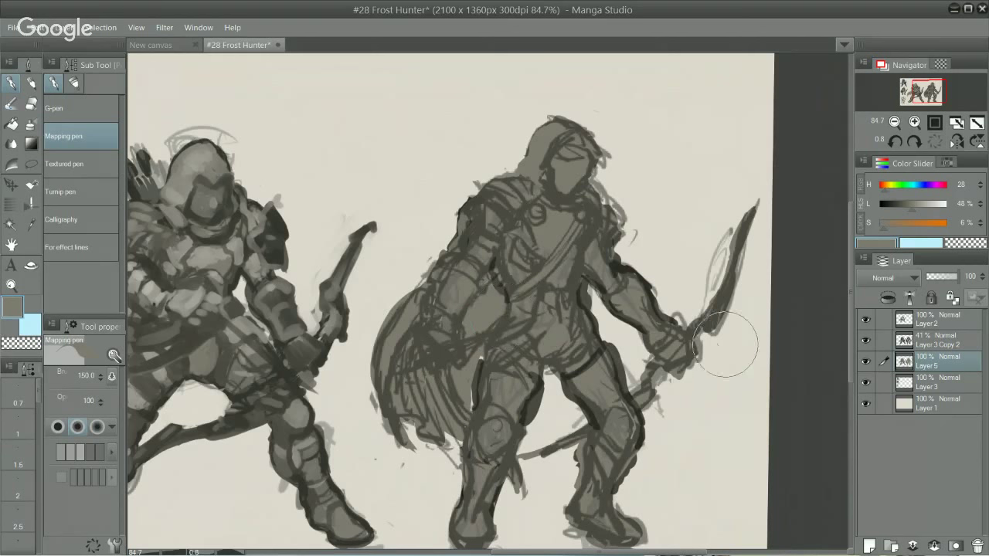
pyautogui.hotkey('ctrl', 'z')
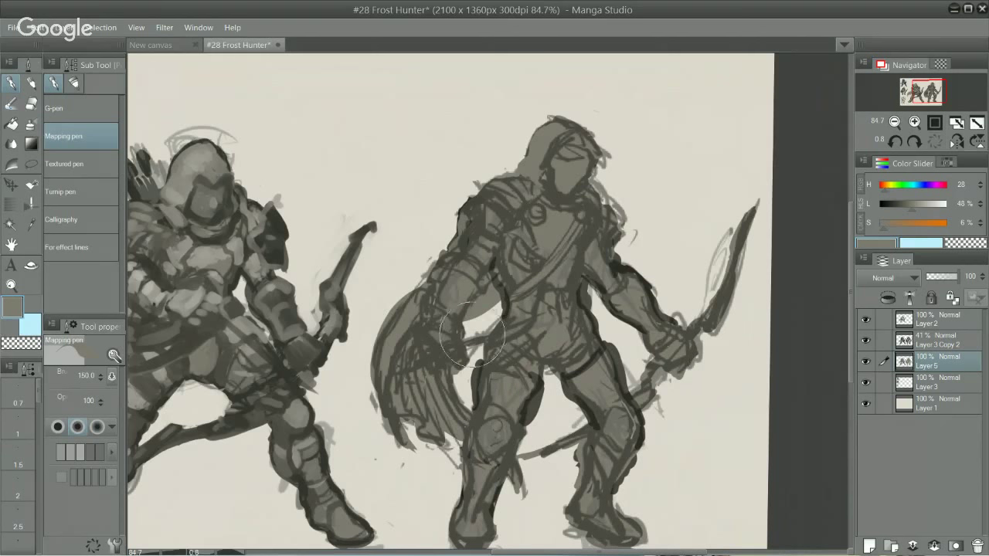
pyautogui.moveTo(472, 335)
pyautogui.mouseDown()
pyautogui.moveTo(473, 311)
pyautogui.moveTo(487, 298)
pyautogui.moveTo(470, 323)
pyautogui.moveTo(497, 302)
pyautogui.mouseUp()
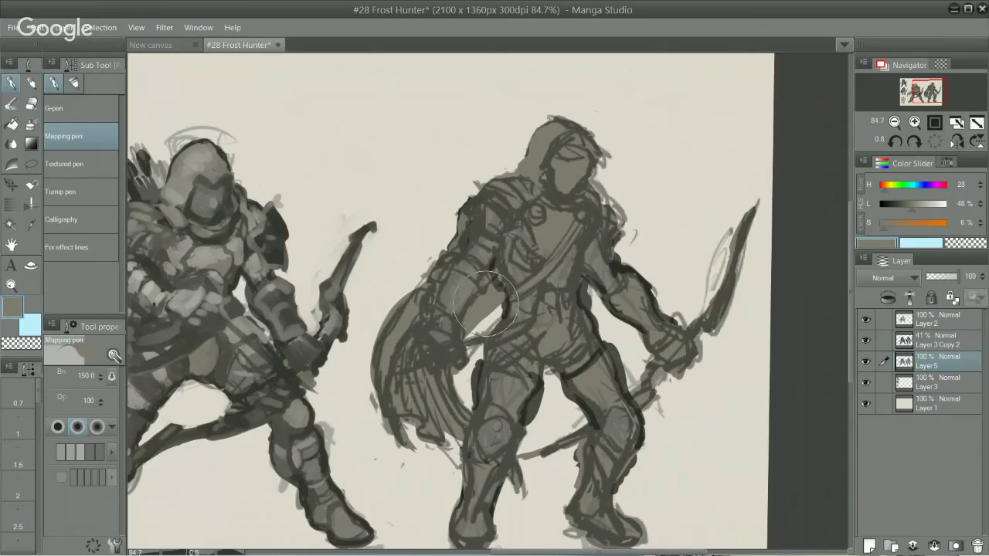
pyautogui.hotkey('ctrl', 'z')
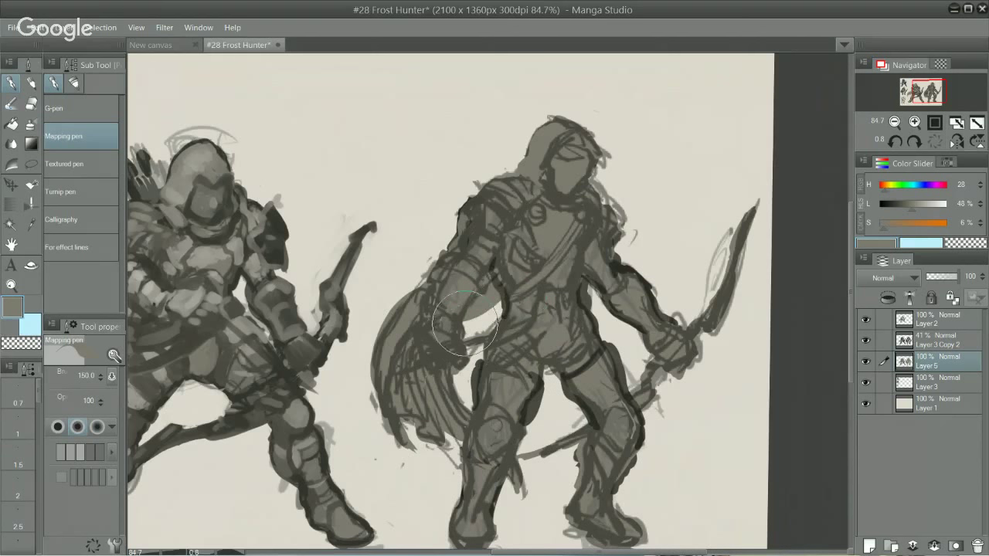
pyautogui.moveTo(496, 302); pyautogui.dragTo(440, 304)
pyautogui.hotkey('ctrl', 'z')
pyautogui.hotkey('ctrl', 'z')
# - Extend the cape in mid grey between the near forearm and waist, and reinforce the far thigh's outline with sampled dark grey
pyautogui.moveTo(496, 291); pyautogui.dragTo(454, 342)
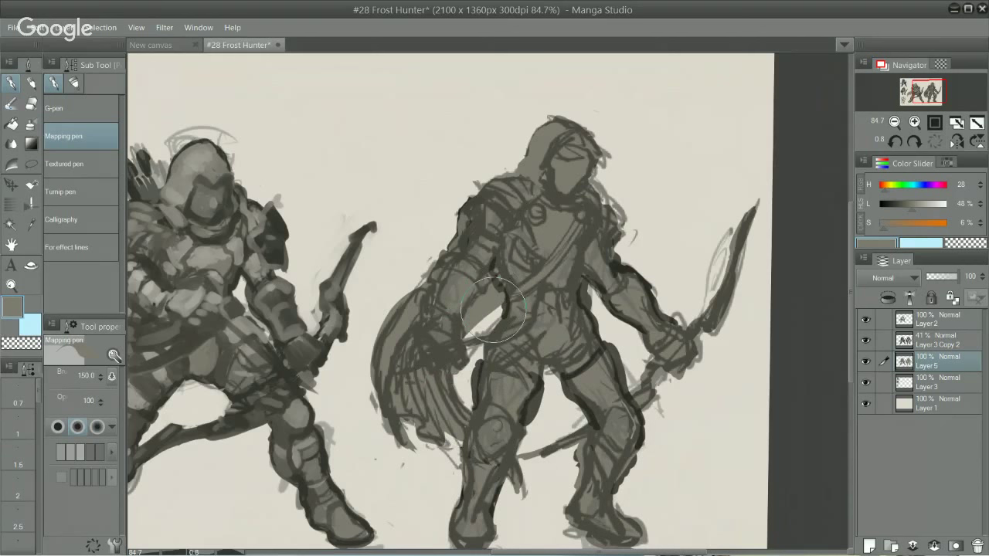
pyautogui.keyDown('alt'); pyautogui.click(505, 340); pyautogui.keyUp('alt')
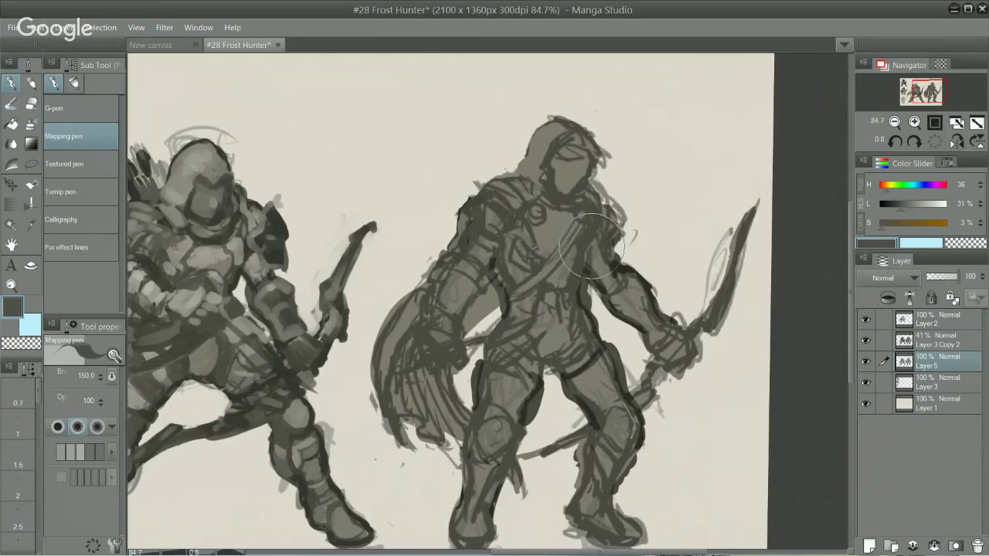
pyautogui.moveTo(635, 254); pyautogui.dragTo(661, 398)
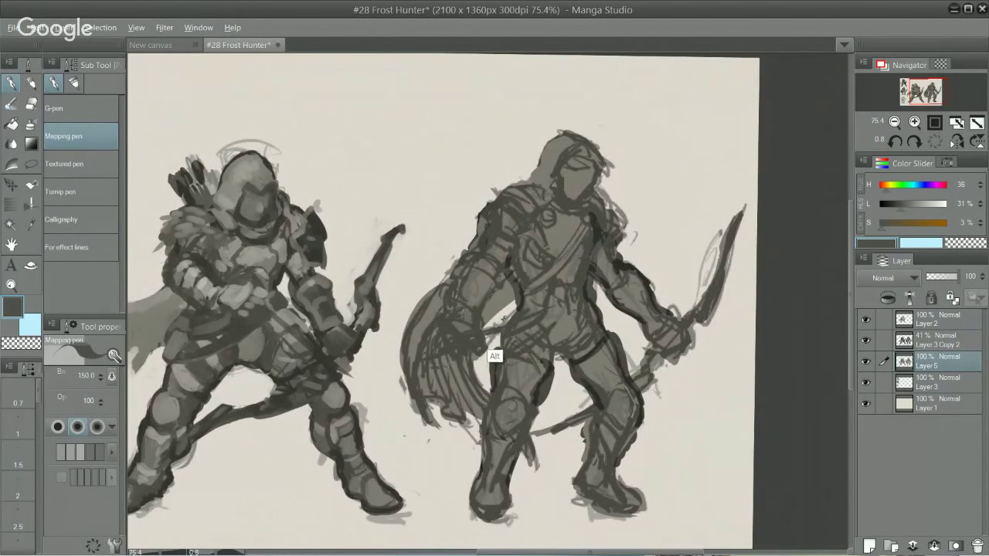
# - Darken the second figure's near hand with the Felt pen in a sampled dark grey
pyautogui.press('alt')
pyautogui.press('c')
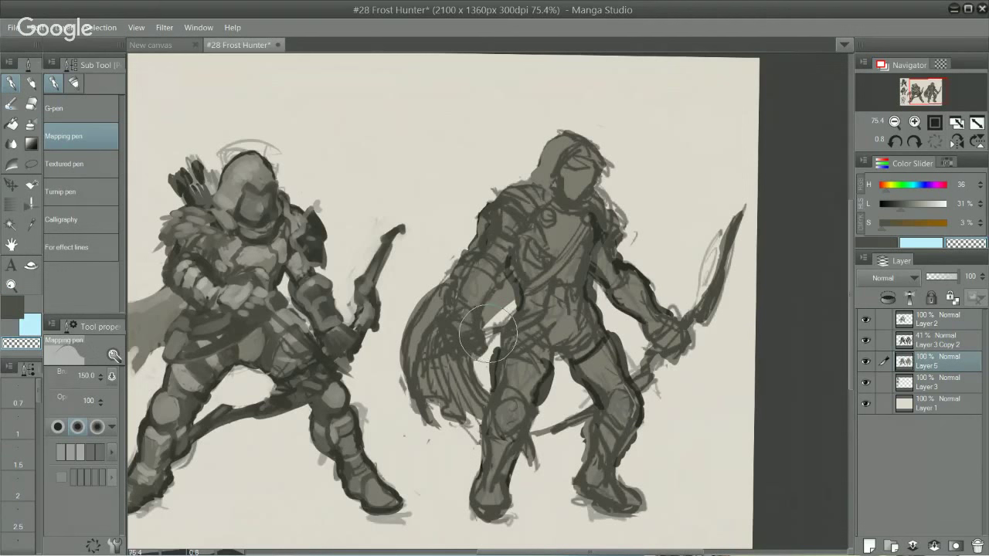
pyautogui.press('p')
pyautogui.keyDown('alt'); pyautogui.click(446, 349); pyautogui.keyUp('alt')
pyautogui.moveTo(445, 316); pyautogui.dragTo(437, 329)
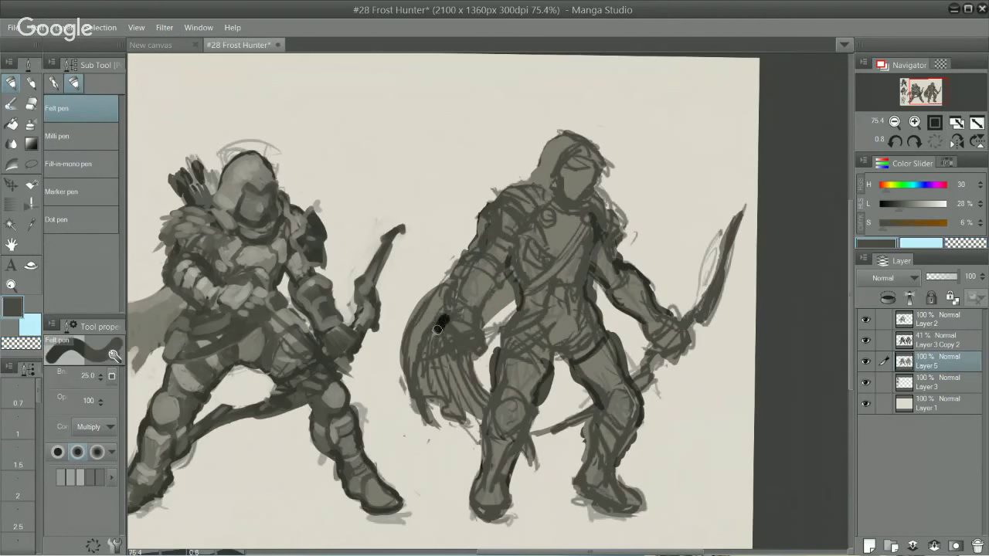
pyautogui.press('p')
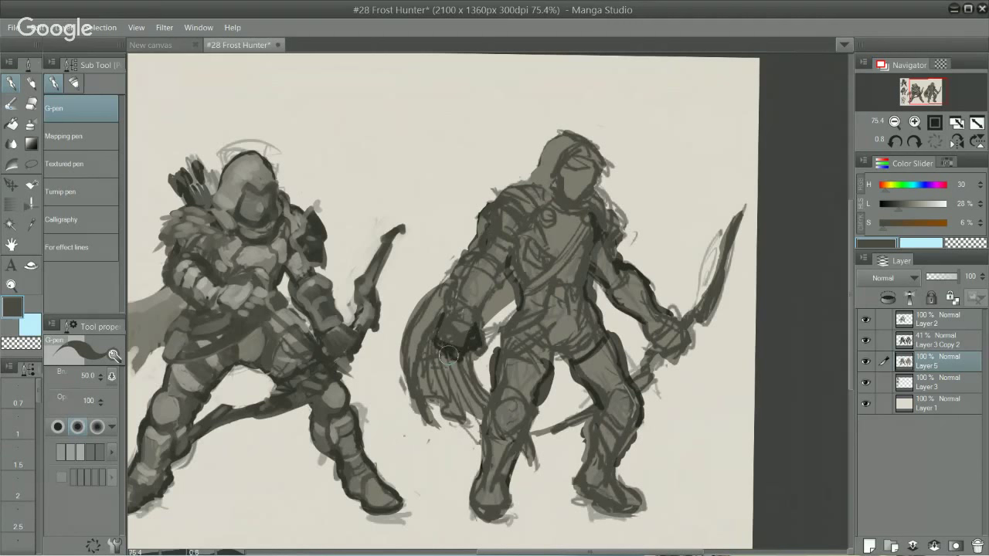
# - Outline the near hand and forearm with the Mapping pen in a sampled near-black
pyautogui.press('.')
pyautogui.keyDown('alt'); pyautogui.click(445, 357); pyautogui.keyUp('alt')
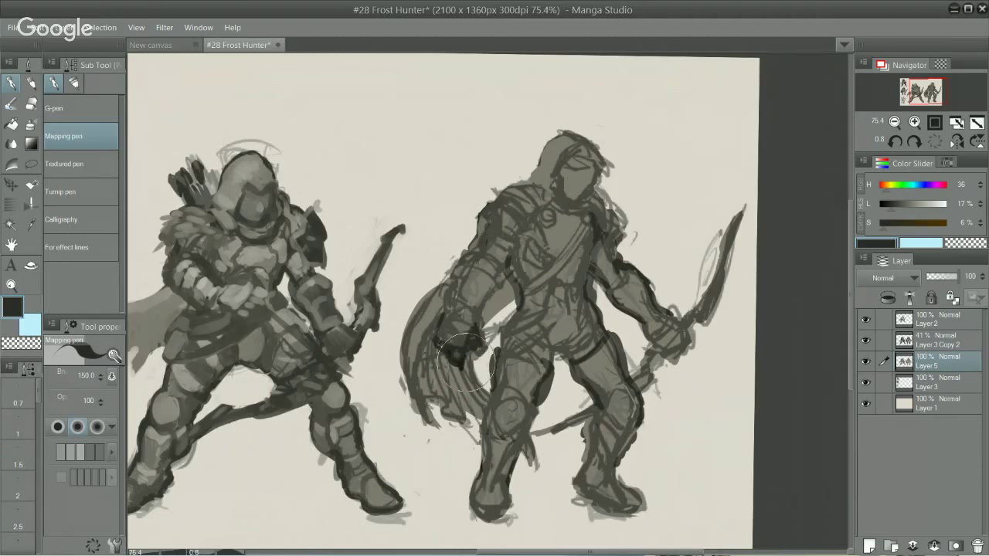
pyautogui.moveTo(477, 333)
pyautogui.mouseDown()
pyautogui.moveTo(486, 300)
pyautogui.moveTo(445, 313)
pyautogui.moveTo(446, 297)
pyautogui.moveTo(480, 227)
pyautogui.mouseUp()
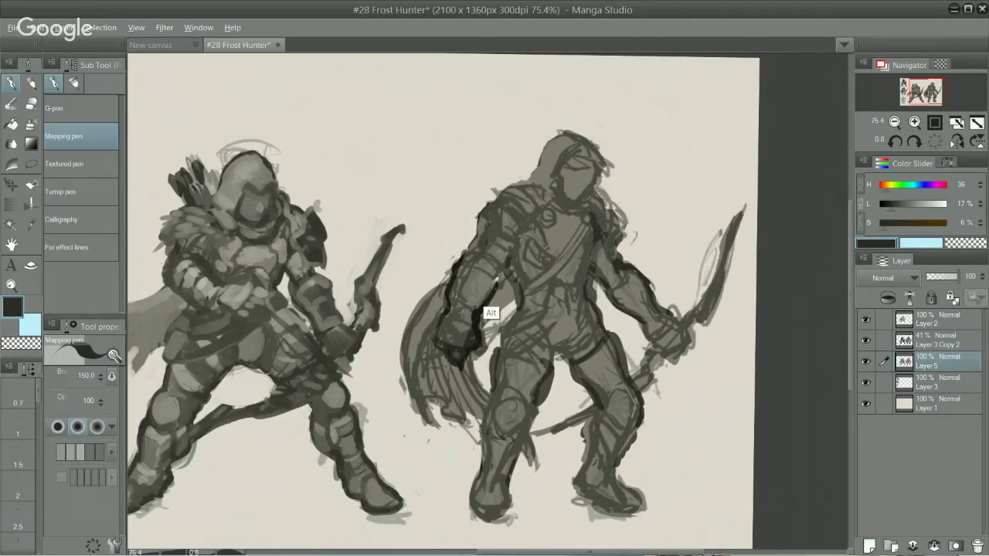
# - Outline the near upper arm up to the shoulder and the far arm's outer edge in sampled near-black
pyautogui.keyDown('alt'); pyautogui.click(492, 312); pyautogui.keyUp('alt')
pyautogui.keyDown('alt'); pyautogui.click(487, 309); pyautogui.keyUp('alt')
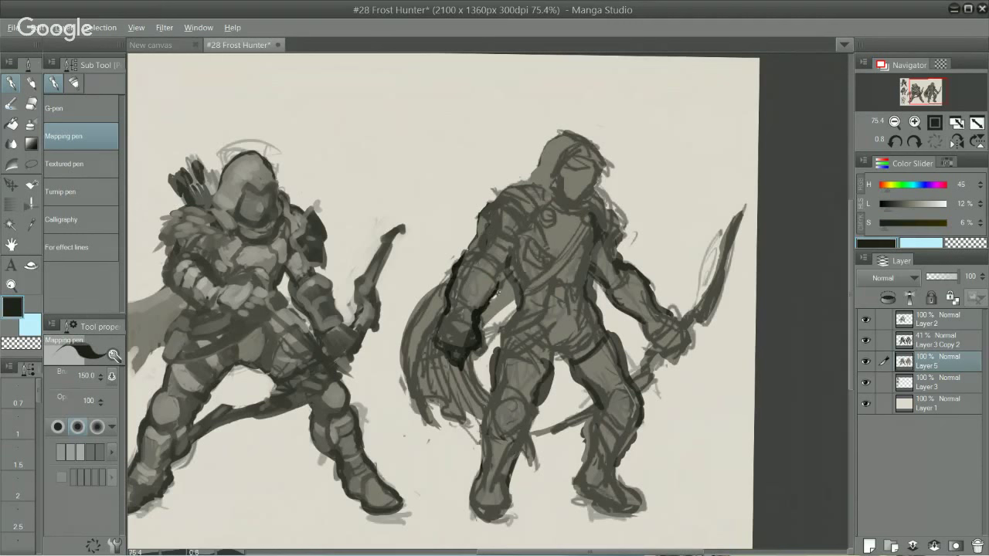
pyautogui.keyDown('alt'); pyautogui.click(498, 292); pyautogui.keyUp('alt')
pyautogui.moveTo(484, 308)
pyautogui.mouseDown()
pyautogui.moveTo(497, 278)
pyautogui.moveTo(463, 266)
pyautogui.moveTo(508, 188)
pyautogui.mouseUp()
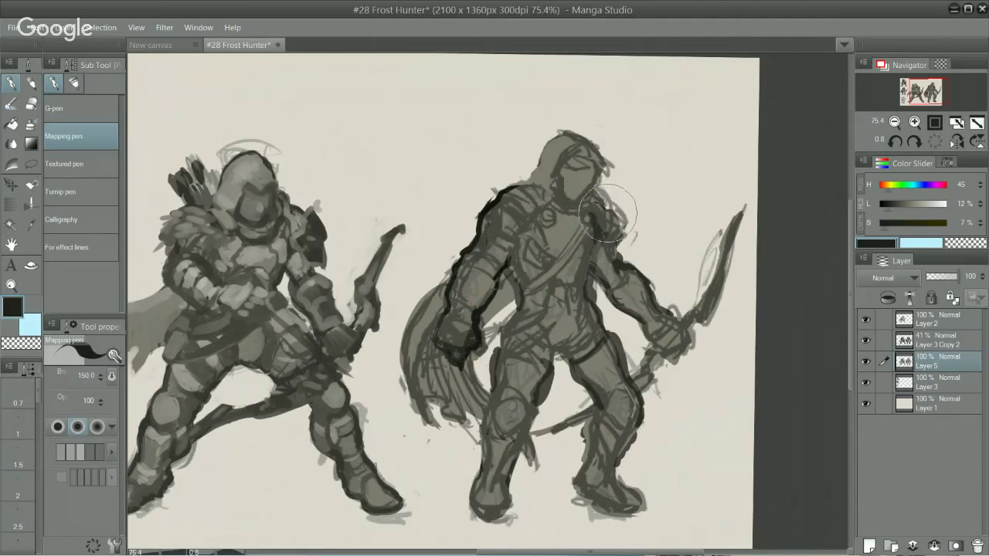
pyautogui.moveTo(608, 213)
pyautogui.mouseDown()
pyautogui.moveTo(614, 254)
pyautogui.moveTo(645, 279)
pyautogui.mouseUp()
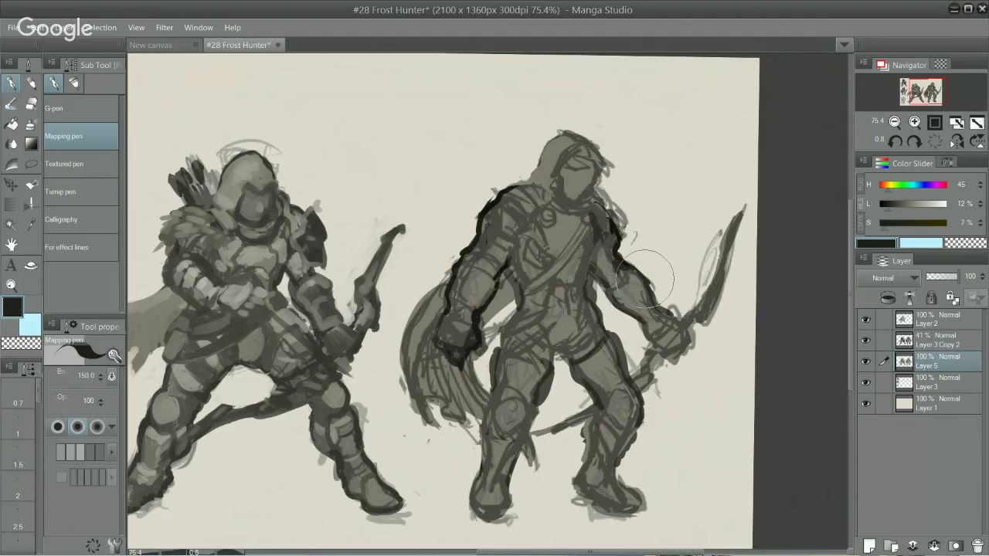
# - Outline the near side of the waist and the near leg's outer edge down around the boot in sampled near-black
pyautogui.keyDown('alt'); pyautogui.click(510, 287); pyautogui.keyUp('alt')
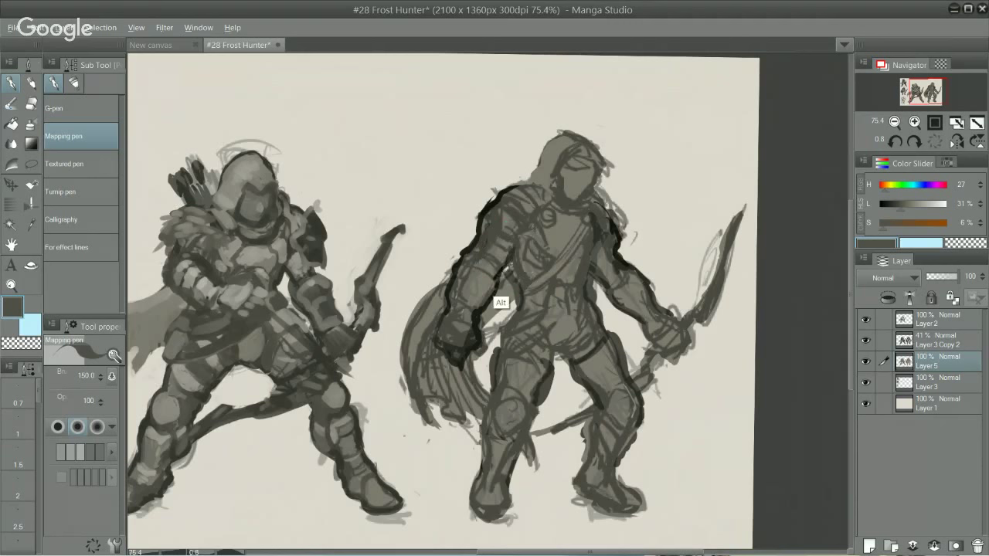
pyautogui.keyDown('alt'); pyautogui.click(496, 300); pyautogui.keyUp('alt')
pyautogui.moveTo(506, 272)
pyautogui.mouseDown()
pyautogui.moveTo(516, 312)
pyautogui.moveTo(504, 360)
pyautogui.moveTo(492, 357)
pyautogui.moveTo(485, 449)
pyautogui.moveTo(488, 417)
pyautogui.moveTo(468, 478)
pyautogui.moveTo(469, 505)
pyautogui.moveTo(506, 506)
pyautogui.mouseUp()
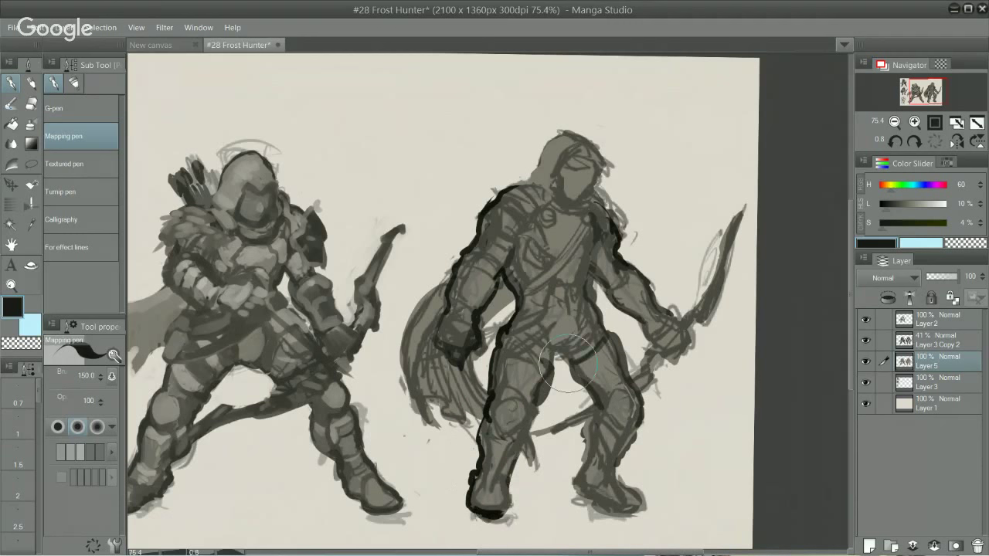
# - Outline the far thigh and knee, and the near leg's kneecap, shin and boot in near-black
pyautogui.moveTo(581, 382); pyautogui.dragTo(596, 392)
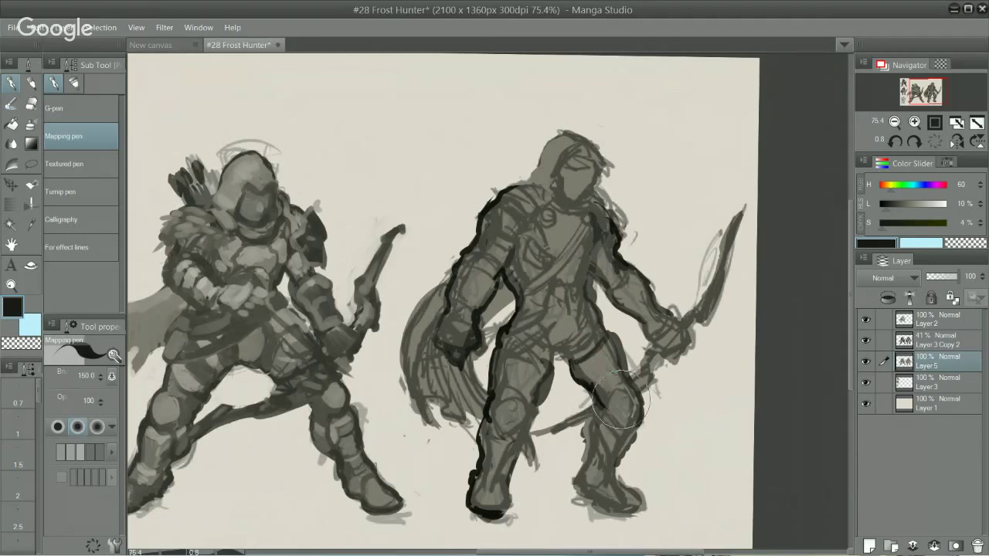
pyautogui.moveTo(615, 342)
pyautogui.mouseDown()
pyautogui.moveTo(643, 410)
pyautogui.moveTo(602, 400)
pyautogui.moveTo(619, 429)
pyautogui.moveTo(604, 406)
pyautogui.moveTo(614, 425)
pyautogui.moveTo(643, 414)
pyautogui.mouseUp()
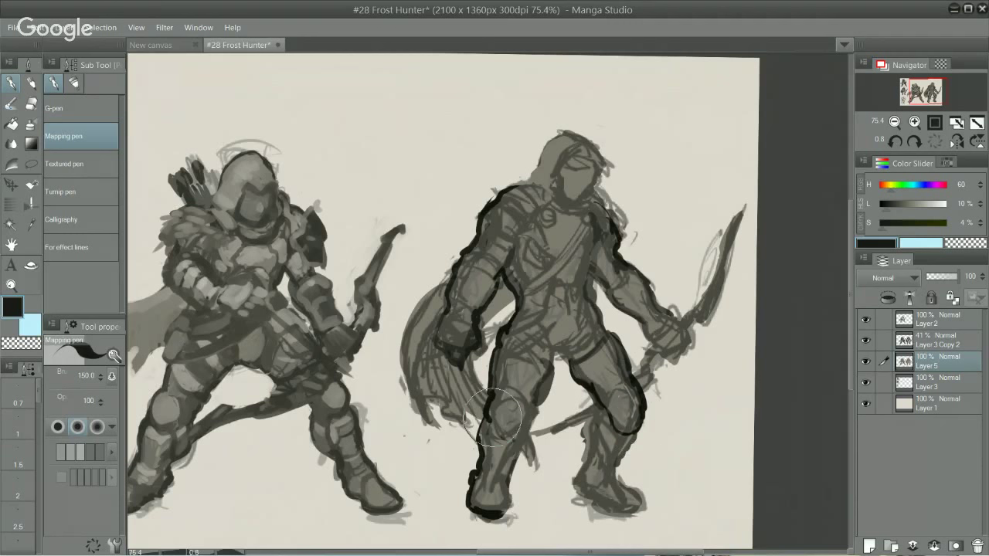
pyautogui.moveTo(491, 409)
pyautogui.mouseDown()
pyautogui.moveTo(510, 428)
pyautogui.moveTo(531, 396)
pyautogui.moveTo(541, 398)
pyautogui.moveTo(519, 424)
pyautogui.moveTo(526, 439)
pyautogui.moveTo(502, 481)
pyautogui.moveTo(506, 506)
pyautogui.moveTo(507, 479)
pyautogui.mouseUp()
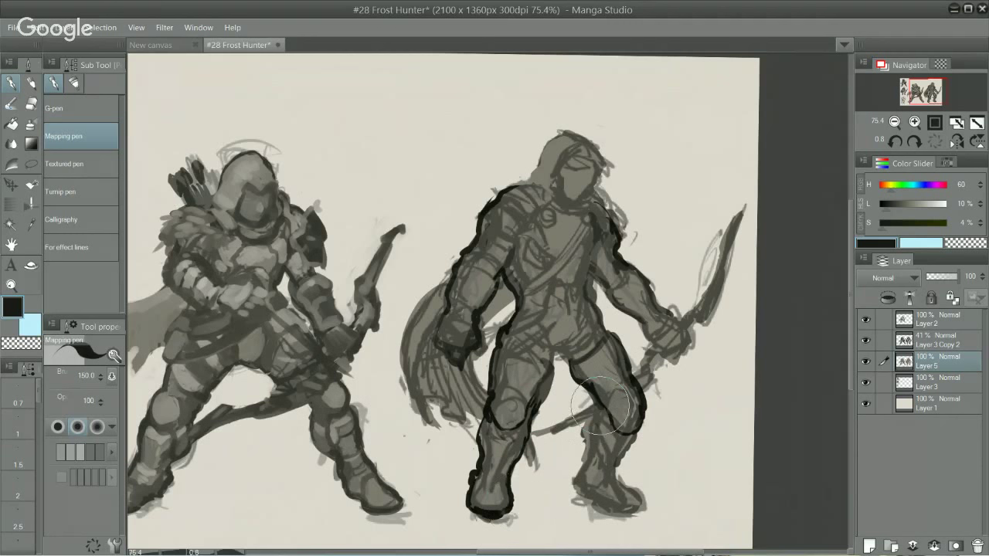
# - Outline the far leg's calf, shin and boot with near-black tones sampled from the existing contour
pyautogui.moveTo(601, 406)
pyautogui.mouseDown()
pyautogui.moveTo(585, 426)
pyautogui.moveTo(585, 463)
pyautogui.mouseUp()
pyautogui.hotkey('ctrl', 'z')
pyautogui.moveTo(599, 405)
pyautogui.mouseDown()
pyautogui.moveTo(633, 449)
pyautogui.moveTo(615, 421)
pyautogui.moveTo(635, 438)
pyautogui.mouseUp()
pyautogui.keyDown('alt'); pyautogui.click(634, 435); pyautogui.keyUp('alt')
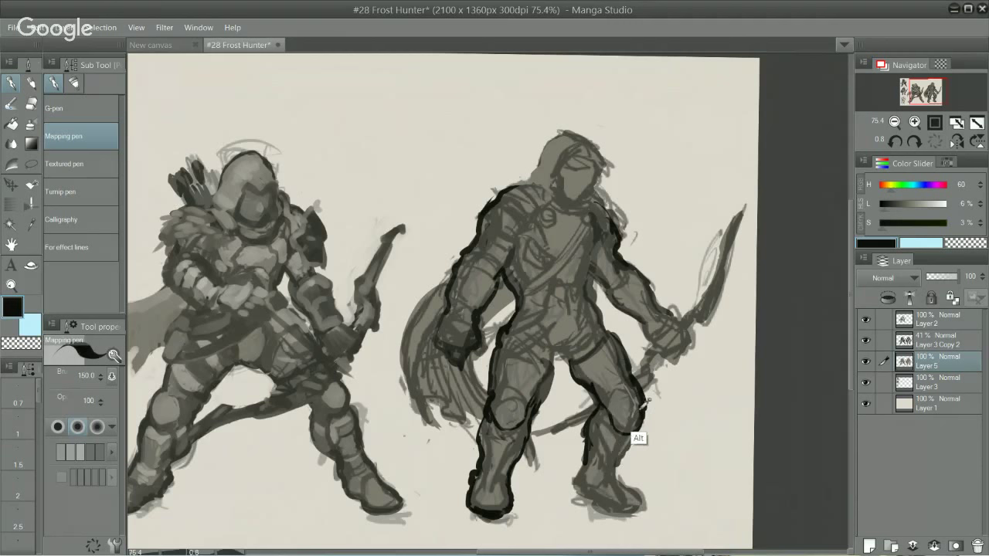
pyautogui.moveTo(630, 437)
pyautogui.mouseDown()
pyautogui.moveTo(614, 470)
pyautogui.moveTo(612, 448)
pyautogui.moveTo(610, 459)
pyautogui.moveTo(624, 437)
pyautogui.moveTo(611, 461)
pyautogui.moveTo(625, 442)
pyautogui.moveTo(601, 436)
pyautogui.moveTo(615, 460)
pyautogui.moveTo(625, 441)
pyautogui.moveTo(613, 465)
pyautogui.moveTo(623, 449)
pyautogui.moveTo(630, 476)
pyautogui.moveTo(625, 464)
pyautogui.moveTo(584, 458)
pyautogui.moveTo(576, 478)
pyautogui.moveTo(588, 441)
pyautogui.moveTo(577, 487)
pyautogui.moveTo(643, 508)
pyautogui.moveTo(609, 507)
pyautogui.moveTo(627, 500)
pyautogui.moveTo(614, 464)
pyautogui.moveTo(640, 501)
pyautogui.moveTo(612, 470)
pyautogui.moveTo(637, 406)
pyautogui.mouseUp()
pyautogui.keyDown('alt'); pyautogui.click(611, 470); pyautogui.keyUp('alt')
pyautogui.click(903, 210)
pyautogui.keyDown('alt'); pyautogui.click(588, 467); pyautogui.keyUp('alt')
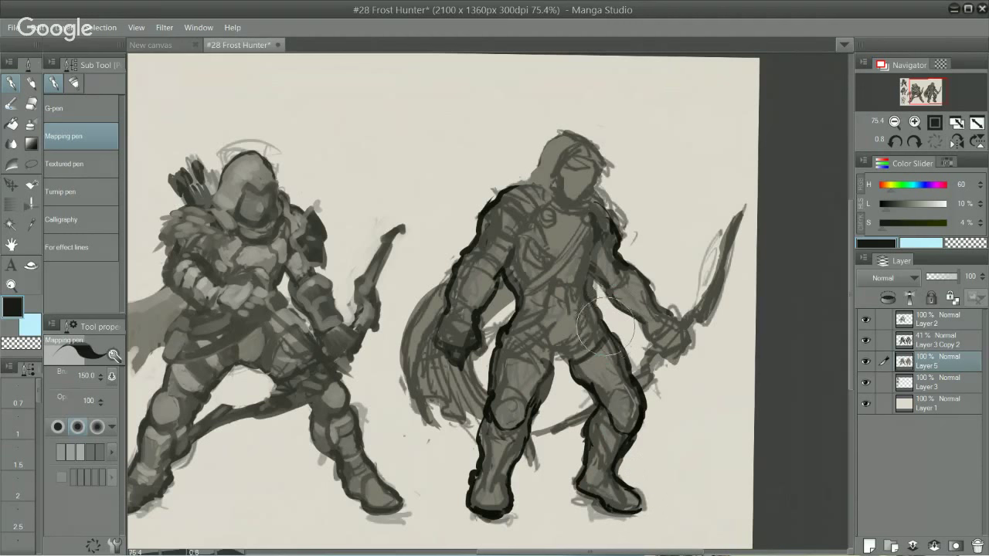
# - Outline the torso's far side, and define the near arm's bands and shoulder plate edge with sampled mid grey and near-black
pyautogui.moveTo(587, 283)
pyautogui.mouseDown()
pyautogui.moveTo(594, 232)
pyautogui.moveTo(596, 266)
pyautogui.moveTo(605, 251)
pyautogui.moveTo(477, 232)
pyautogui.moveTo(503, 228)
pyautogui.moveTo(501, 220)
pyautogui.moveTo(494, 233)
pyautogui.moveTo(503, 224)
pyautogui.moveTo(512, 248)
pyautogui.moveTo(508, 236)
pyautogui.moveTo(499, 273)
pyautogui.moveTo(468, 251)
pyautogui.moveTo(496, 279)
pyautogui.moveTo(482, 251)
pyautogui.mouseUp()
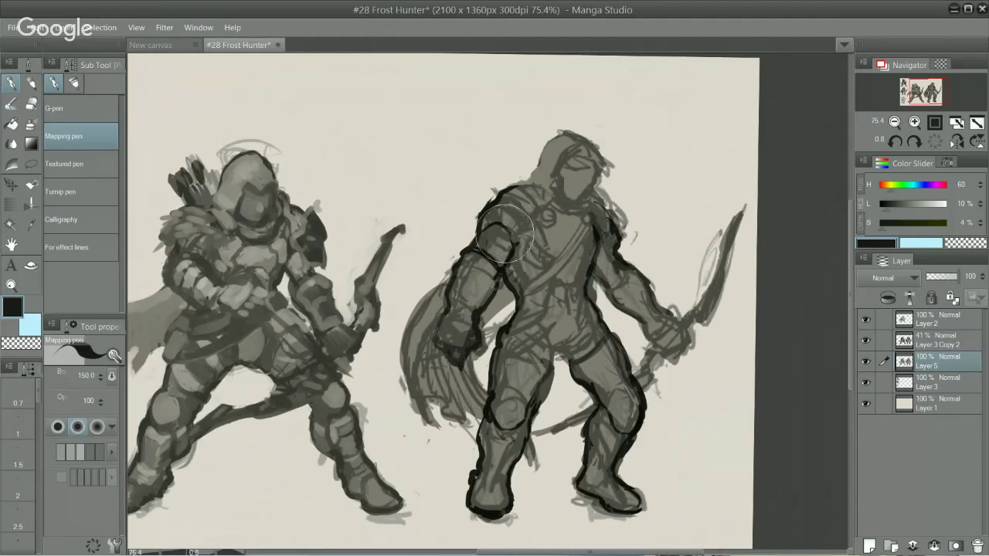
pyautogui.press('alt')
pyautogui.keyDown('alt'); pyautogui.click(508, 247); pyautogui.keyUp('alt')
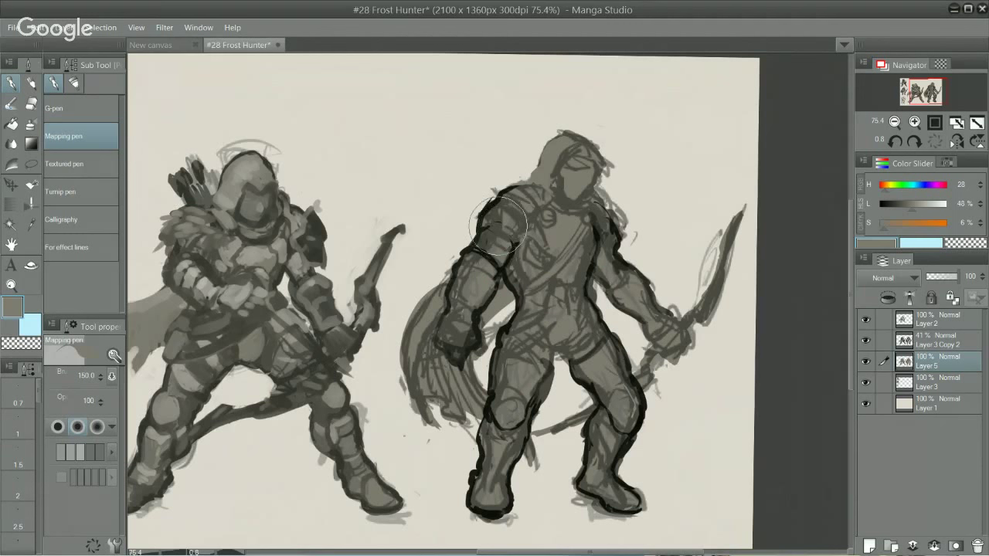
pyautogui.keyDown('alt'); pyautogui.click(475, 257); pyautogui.keyUp('alt')
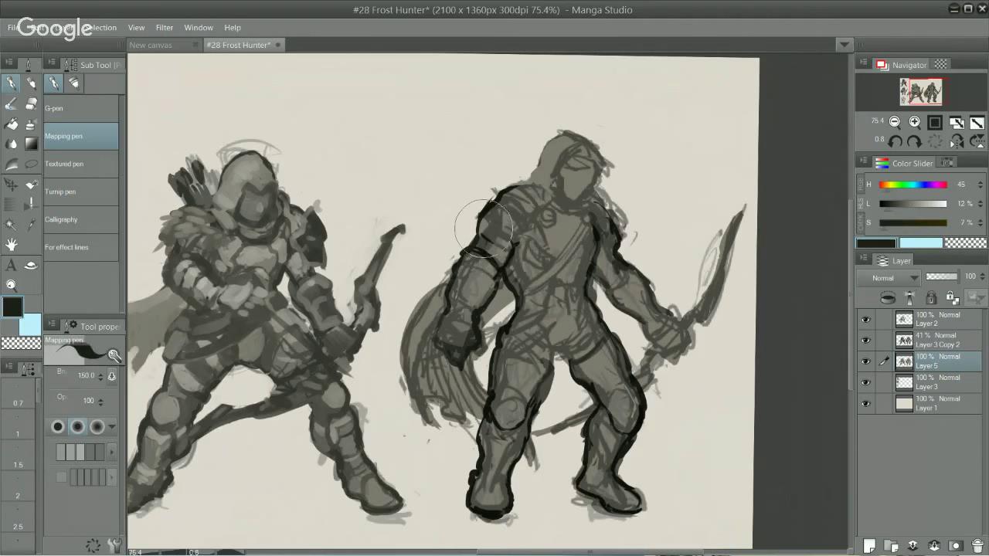
pyautogui.moveTo(512, 243)
pyautogui.mouseDown()
pyautogui.moveTo(480, 229)
pyautogui.moveTo(519, 239)
pyautogui.mouseUp()
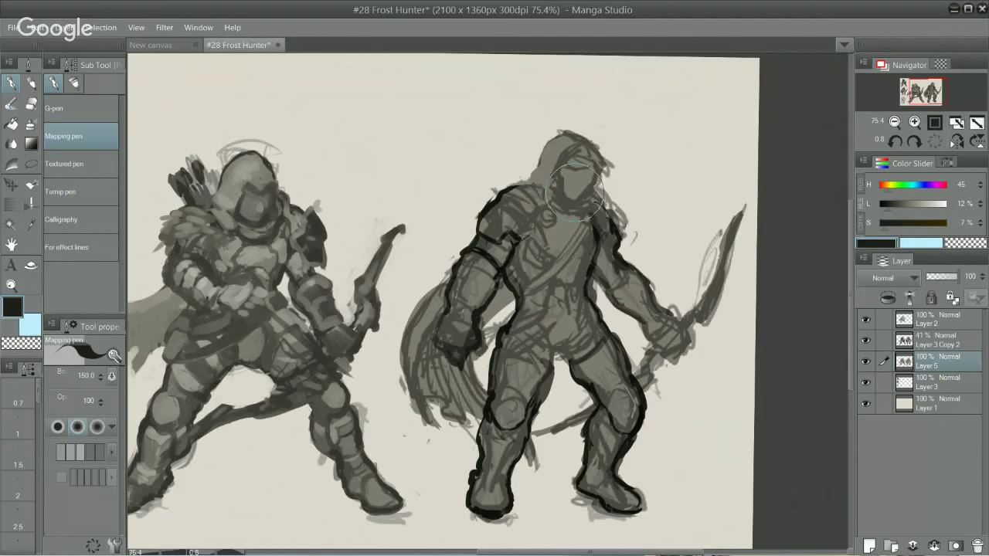
pyautogui.moveTo(480, 200); pyautogui.dragTo(474, 220)
# - Sketch a small near-black jointed mannequin in the empty space between the two figures
pyautogui.moveTo(429, 122)
pyautogui.mouseDown()
pyautogui.moveTo(423, 157)
pyautogui.moveTo(437, 145)
pyautogui.moveTo(439, 165)
pyautogui.moveTo(428, 152)
pyautogui.moveTo(421, 188)
pyautogui.moveTo(440, 167)
pyautogui.moveTo(434, 187)
pyautogui.moveTo(430, 177)
pyautogui.moveTo(429, 202)
pyautogui.moveTo(440, 185)
pyautogui.moveTo(441, 215)
pyautogui.mouseUp()
pyautogui.moveTo(435, 148); pyautogui.dragTo(428, 166)
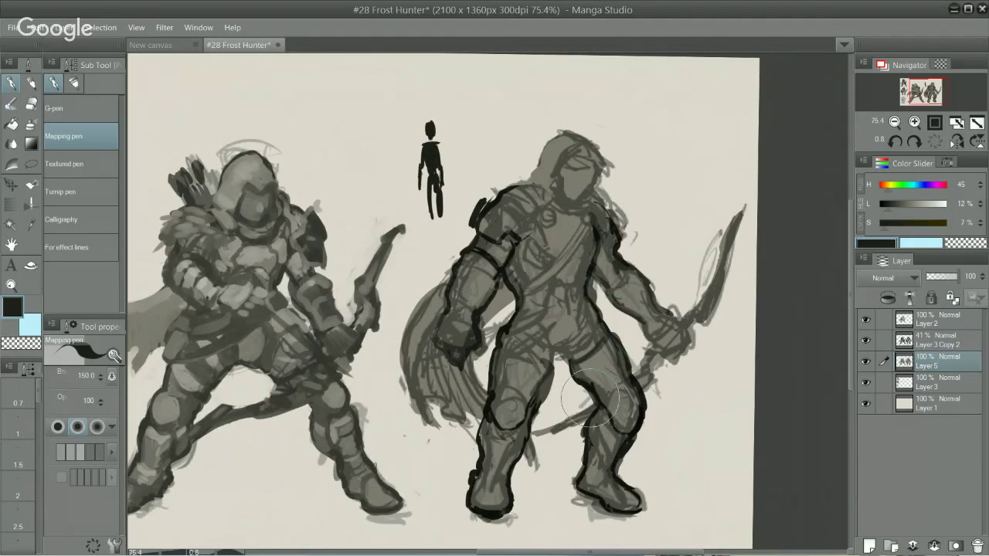
pyautogui.moveTo(415, 137); pyautogui.dragTo(517, 229)
# - Paint the mannequin's head, shoulders and arms in mid grey at 42% luminance
pyautogui.keyDown('alt'); pyautogui.click(583, 125); pyautogui.keyUp('alt')
pyautogui.keyDown('alt'); pyautogui.click(529, 232); pyautogui.keyUp('alt')
pyautogui.click(907, 204)
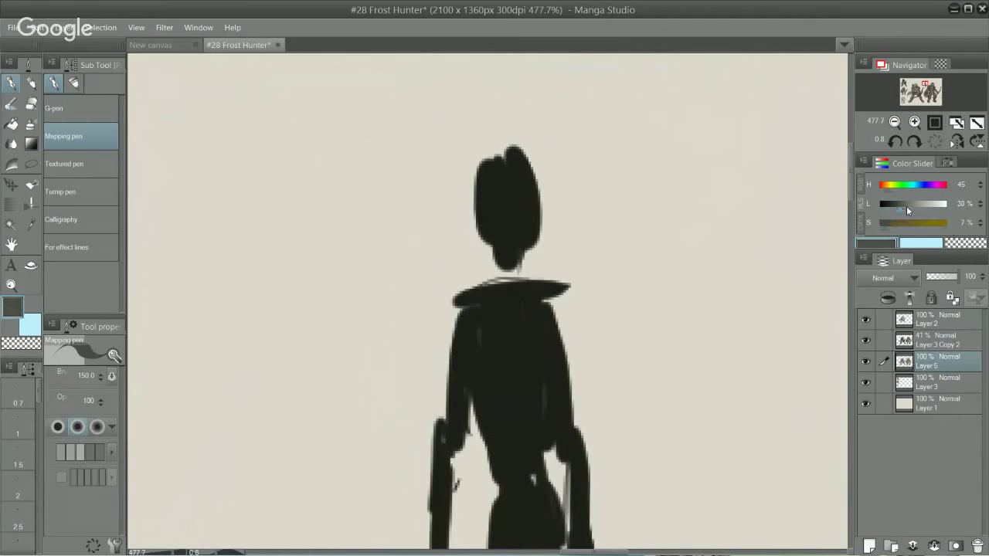
pyautogui.moveTo(482, 167)
pyautogui.mouseDown()
pyautogui.moveTo(506, 170)
pyautogui.moveTo(523, 212)
pyautogui.mouseUp()
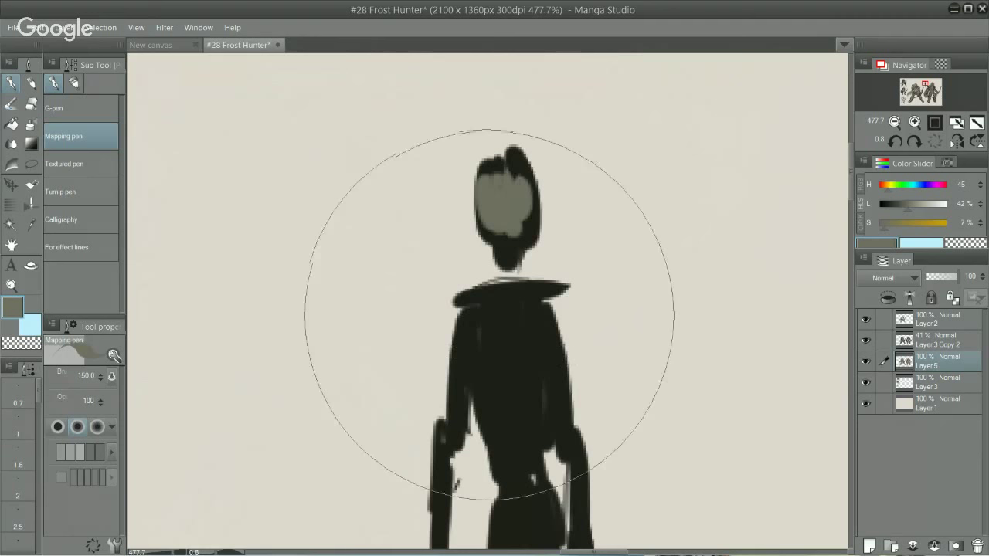
pyautogui.moveTo(480, 298)
pyautogui.mouseDown()
pyautogui.moveTo(467, 303)
pyautogui.moveTo(453, 404)
pyautogui.mouseUp()
pyautogui.moveTo(434, 446); pyautogui.dragTo(438, 500)
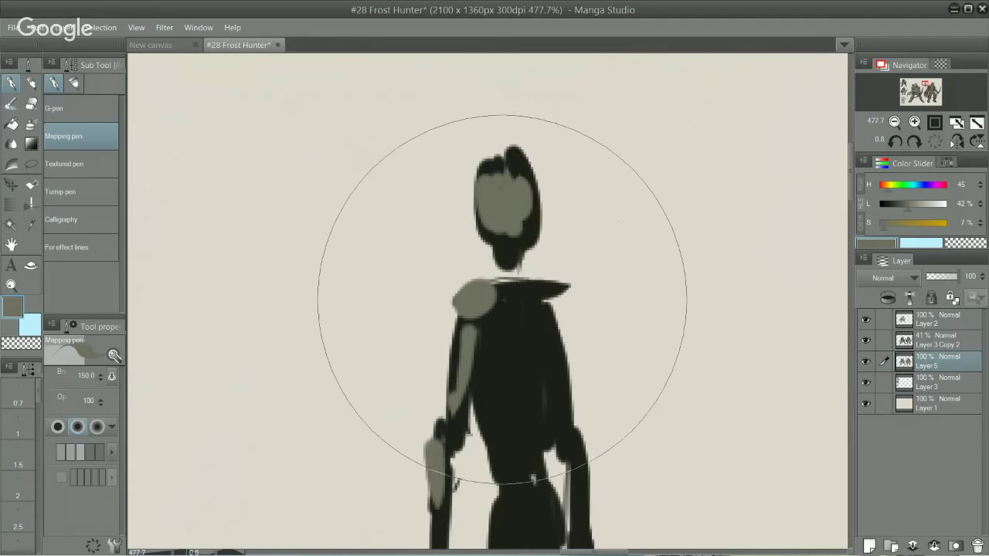
pyautogui.moveTo(502, 299)
pyautogui.mouseDown()
pyautogui.moveTo(554, 304)
pyautogui.moveTo(543, 309)
pyautogui.moveTo(549, 287)
pyautogui.moveTo(554, 302)
pyautogui.mouseUp()
pyautogui.moveTo(559, 369)
pyautogui.mouseDown()
pyautogui.moveTo(569, 429)
pyautogui.moveTo(564, 287)
pyautogui.mouseUp()
pyautogui.press('space')
pyautogui.moveTo(560, 268); pyautogui.dragTo(568, 320)
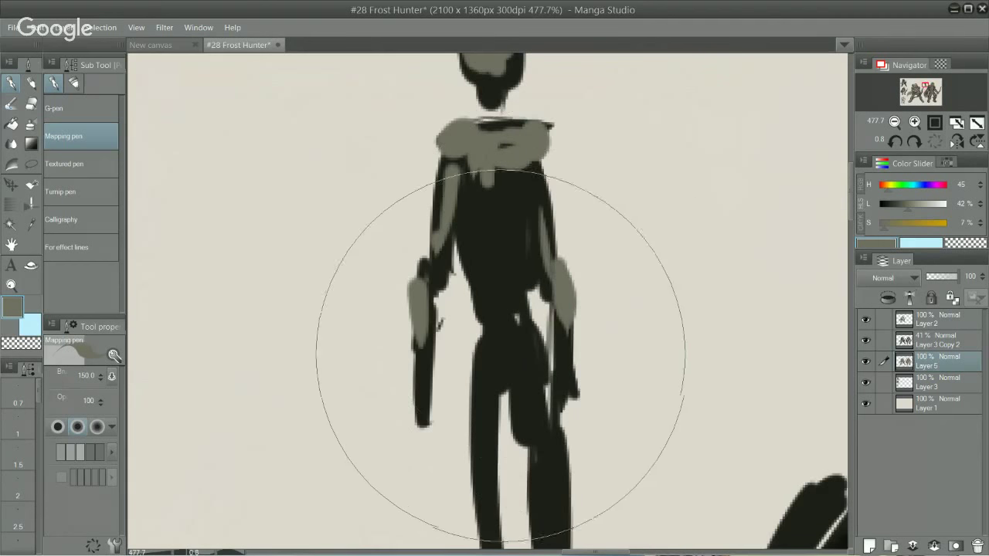
# - Paint mid-grey shapes over the mannequin's hips, thighs and lower leg
pyautogui.moveTo(489, 347); pyautogui.dragTo(491, 385)
pyautogui.moveTo(520, 345)
pyautogui.mouseDown()
pyautogui.moveTo(501, 356)
pyautogui.moveTo(529, 382)
pyautogui.mouseUp()
pyautogui.press('space')
pyautogui.moveTo(529, 421); pyautogui.dragTo(518, 311)
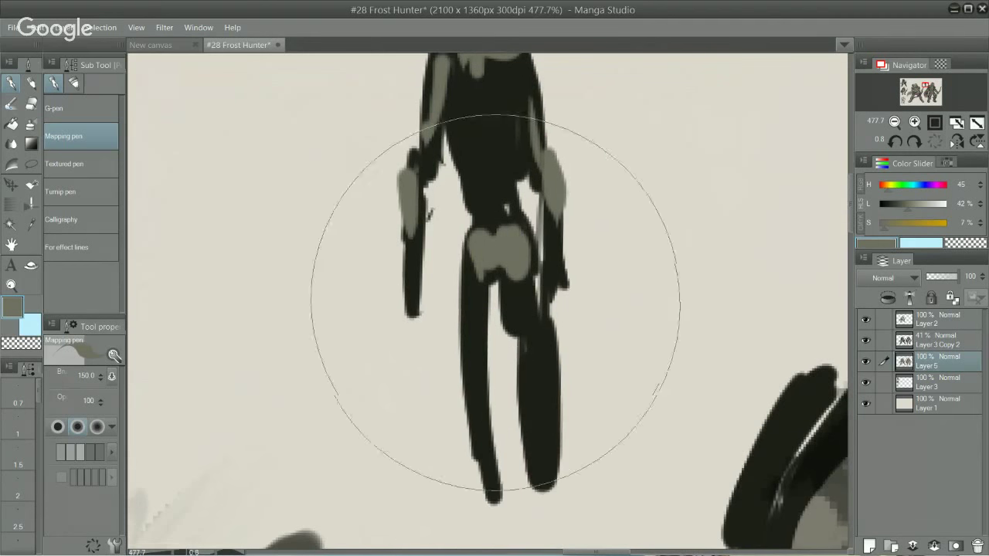
pyautogui.moveTo(472, 261); pyautogui.dragTo(477, 408)
pyautogui.moveTo(513, 263); pyautogui.dragTo(528, 344)
pyautogui.moveTo(544, 380); pyautogui.dragTo(546, 414)
pyautogui.press('space')
pyautogui.moveTo(500, 186); pyautogui.dragTo(506, 340)
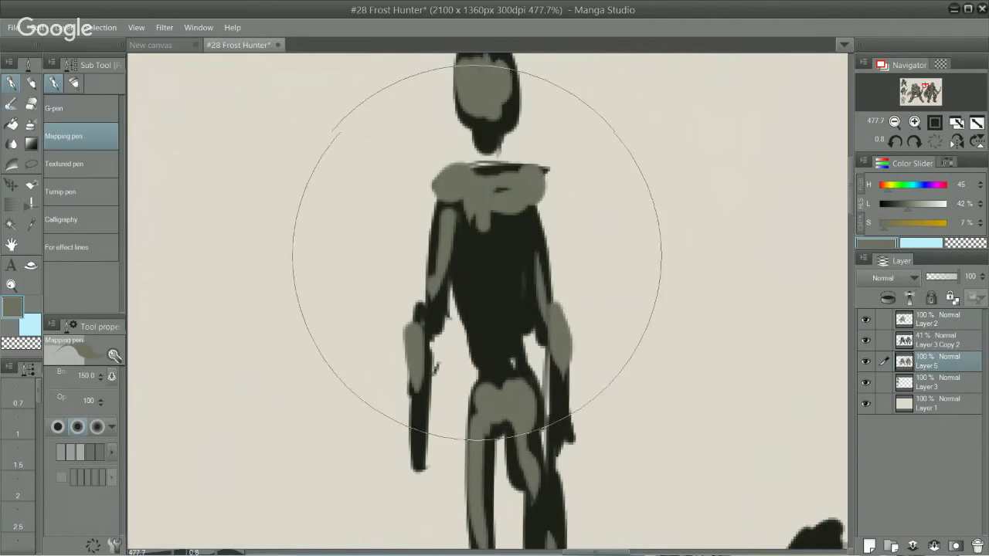
# - Fill the mannequin's chest in mid grey and touch up its near shoulder with sampled near-black
pyautogui.moveTo(458, 221)
pyautogui.mouseDown()
pyautogui.moveTo(470, 267)
pyautogui.moveTo(496, 261)
pyautogui.moveTo(522, 226)
pyautogui.mouseUp()
pyautogui.moveTo(463, 275)
pyautogui.mouseDown()
pyautogui.moveTo(478, 308)
pyautogui.moveTo(469, 291)
pyautogui.moveTo(485, 302)
pyautogui.moveTo(512, 245)
pyautogui.moveTo(493, 192)
pyautogui.moveTo(467, 185)
pyautogui.mouseUp()
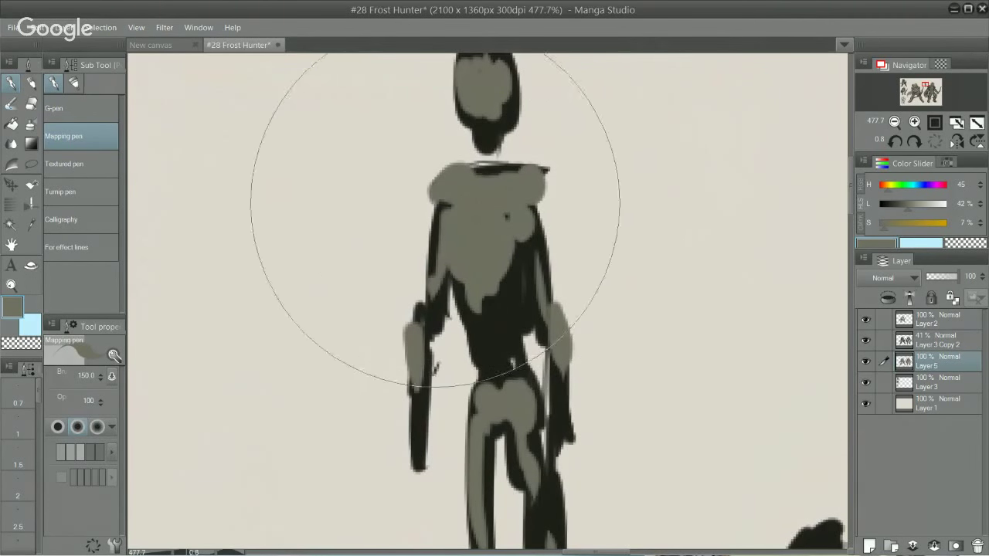
pyautogui.keyDown('alt'); pyautogui.click(437, 212); pyautogui.keyUp('alt')
pyautogui.moveTo(432, 223); pyautogui.dragTo(430, 215)
# - Undo the mannequin's grey shading and its near-black sketch
pyautogui.hotkey('ctrl', 'space')
pyautogui.moveTo(507, 197); pyautogui.dragTo(599, 342)
pyautogui.scroll(-1, 600, 342)
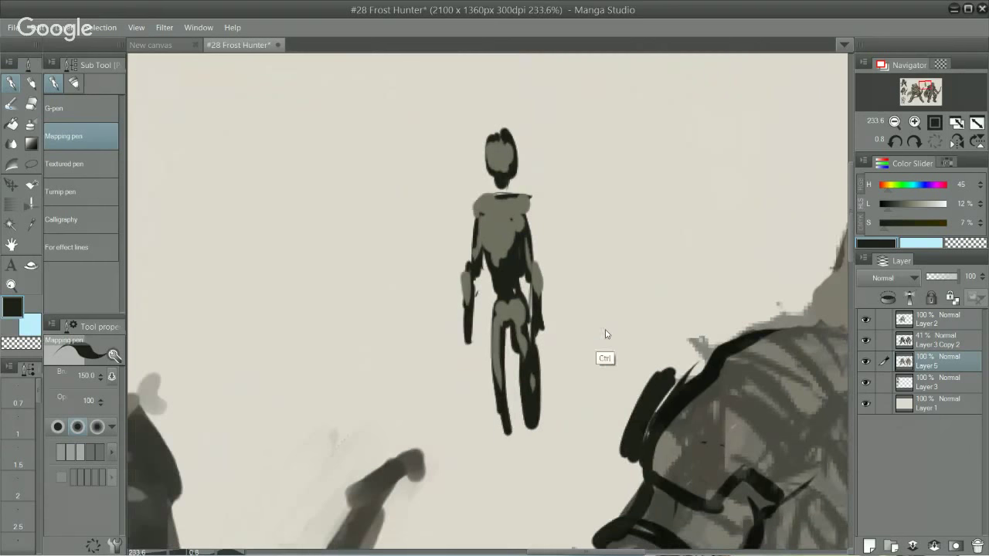
pyautogui.hotkey('ctrl', 'z')
pyautogui.hotkey('ctrl', 'z')
pyautogui.hotkey('ctrl', 'z')
pyautogui.hotkey('ctrl', 'z')
pyautogui.hotkey('ctrl', 'z')
pyautogui.hotkey('ctrl', 'z')
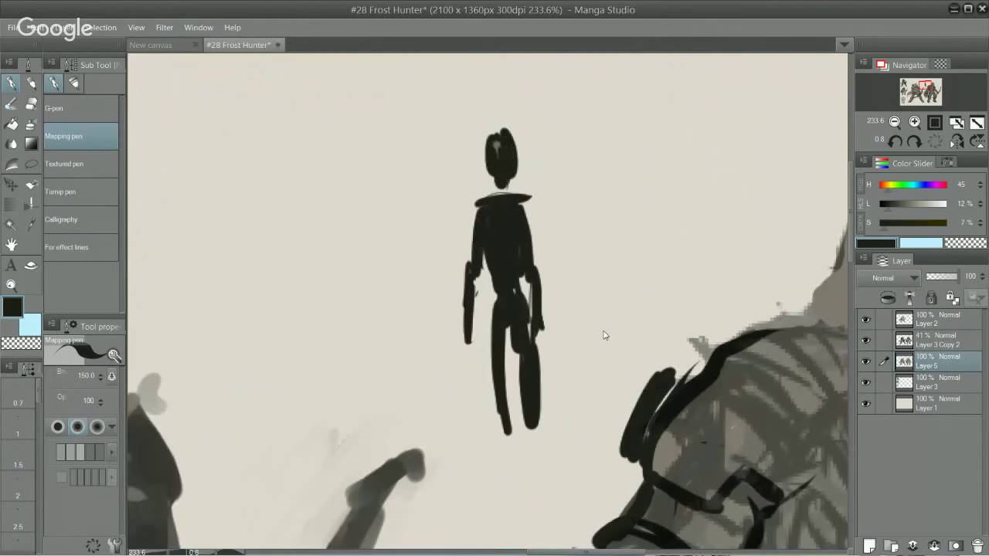
pyautogui.hotkey('ctrl', 'z')
pyautogui.scroll(-5, 603, 331)
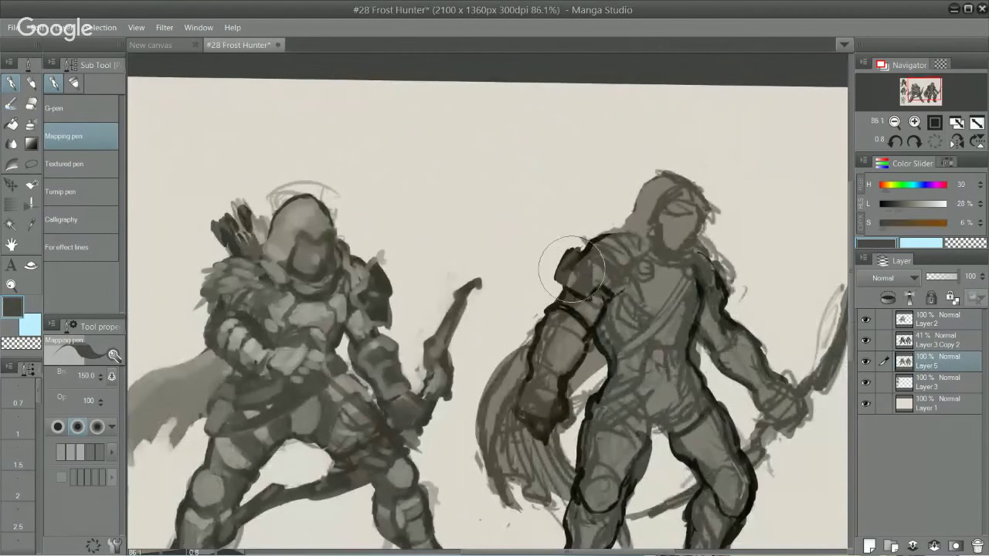
# - Blend the near shoulder plate's black edge into sampled dark grey with the Dense watercolor brush
pyautogui.press('b')
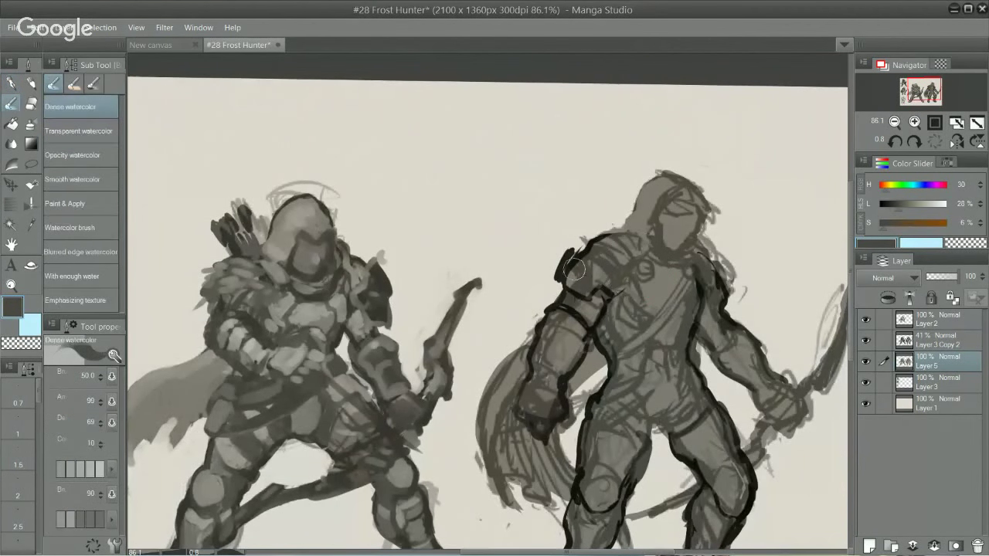
pyautogui.keyDown('alt'); pyautogui.click(571, 267); pyautogui.keyUp('alt')
pyautogui.keyDown('alt'); pyautogui.click(568, 302); pyautogui.keyUp('alt')
pyautogui.keyDown('alt'); pyautogui.click(567, 280); pyautogui.keyUp('alt')
pyautogui.moveTo(574, 266); pyautogui.dragTo(568, 279)
pyautogui.keyDown('alt'); pyautogui.click(594, 261); pyautogui.keyUp('alt')
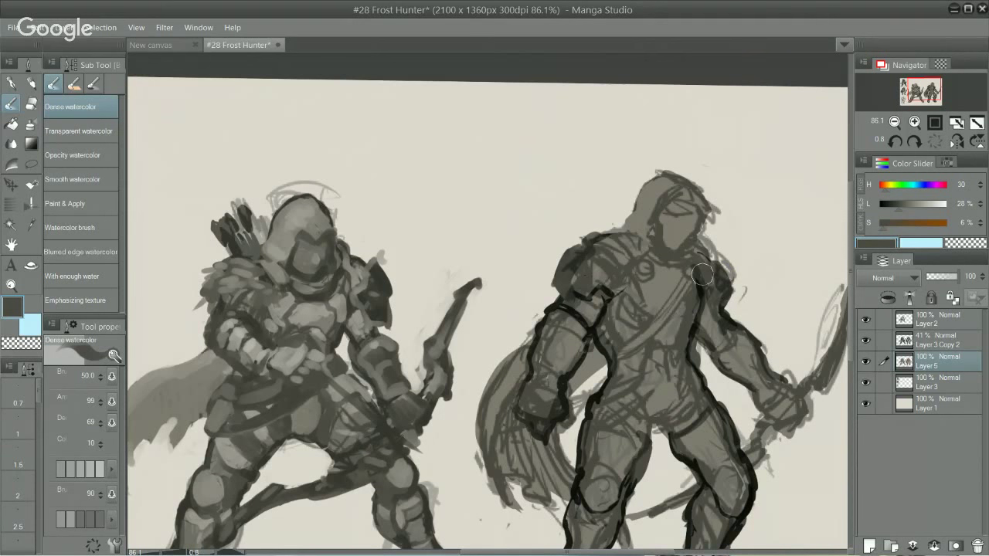
# - Try to darken the near forearm's inner edge in sampled near-black, and undo the strokes
pyautogui.keyDown('alt'); pyautogui.click(610, 351); pyautogui.keyUp('alt')
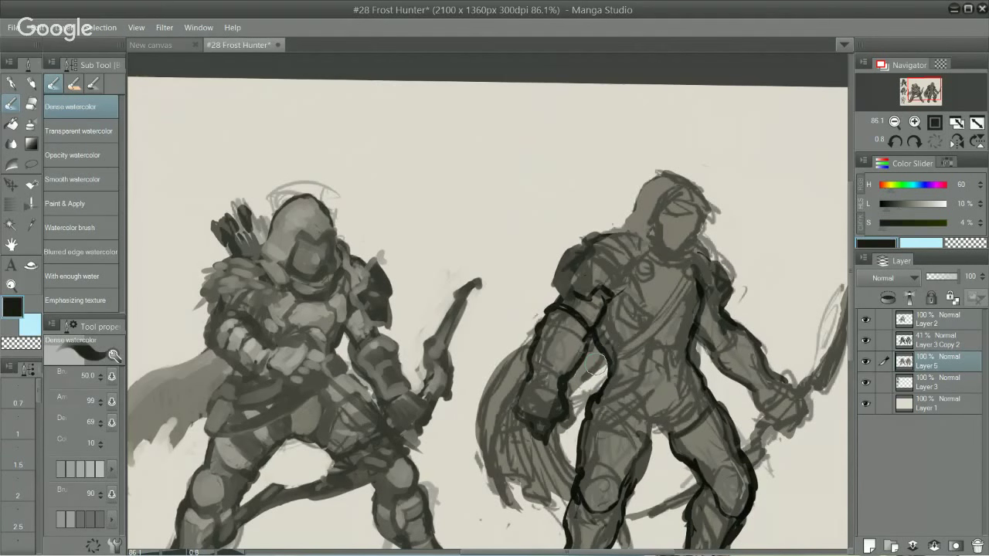
pyautogui.moveTo(596, 364); pyautogui.dragTo(573, 391)
pyautogui.hotkey('ctrl', 'z')
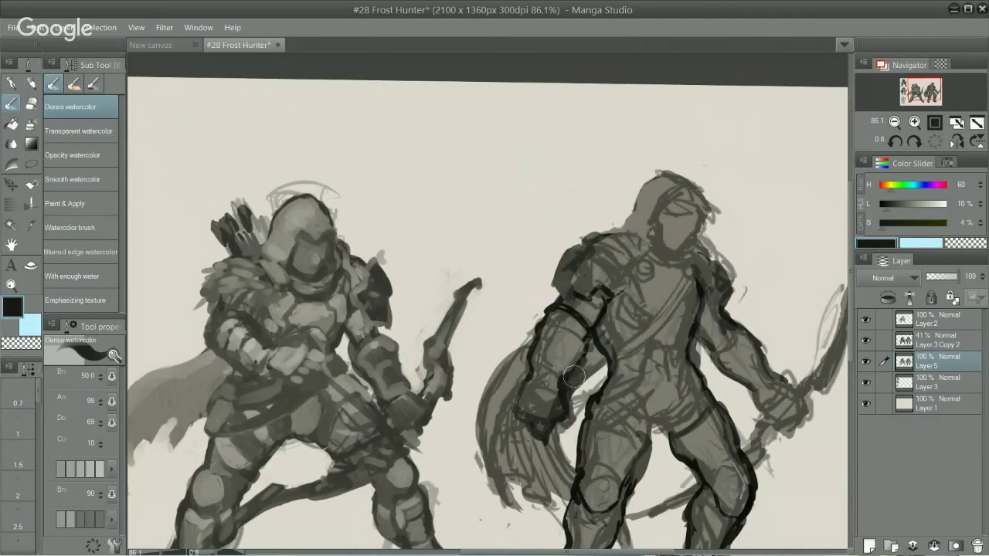
pyautogui.hotkey('ctrl', 'z')
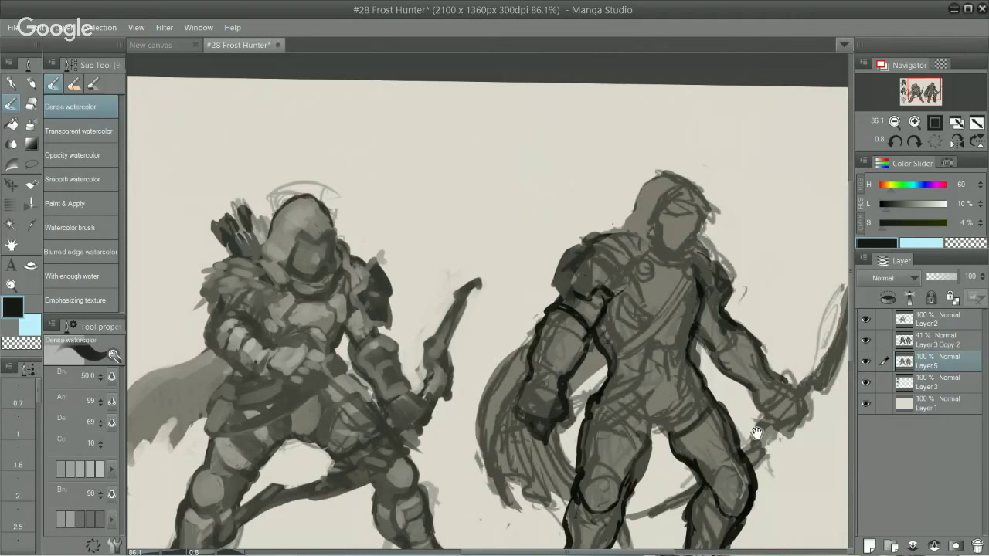
# - Strengthen the second figure's hood, far shoulder and crotch outlines and the lower end of the bow grip in near-black
pyautogui.scroll(-4, 756, 433)
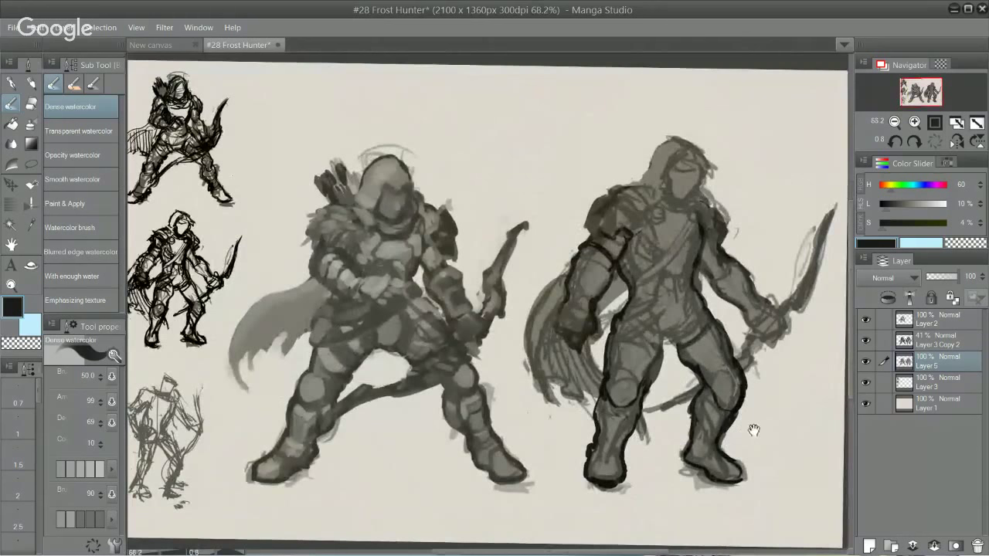
pyautogui.scroll(2, 752, 426)
pyautogui.moveTo(751, 423); pyautogui.dragTo(669, 525)
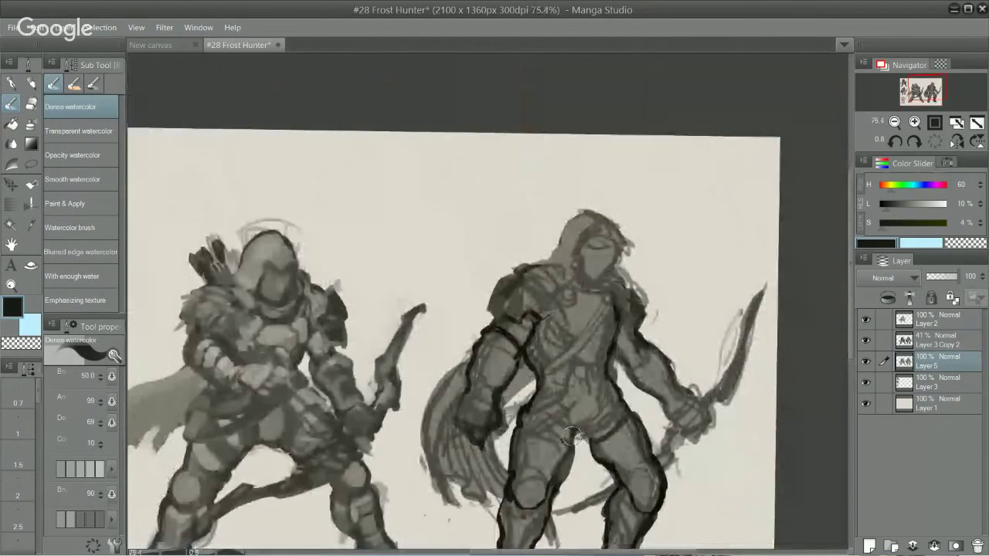
pyautogui.moveTo(583, 436); pyautogui.dragTo(592, 439)
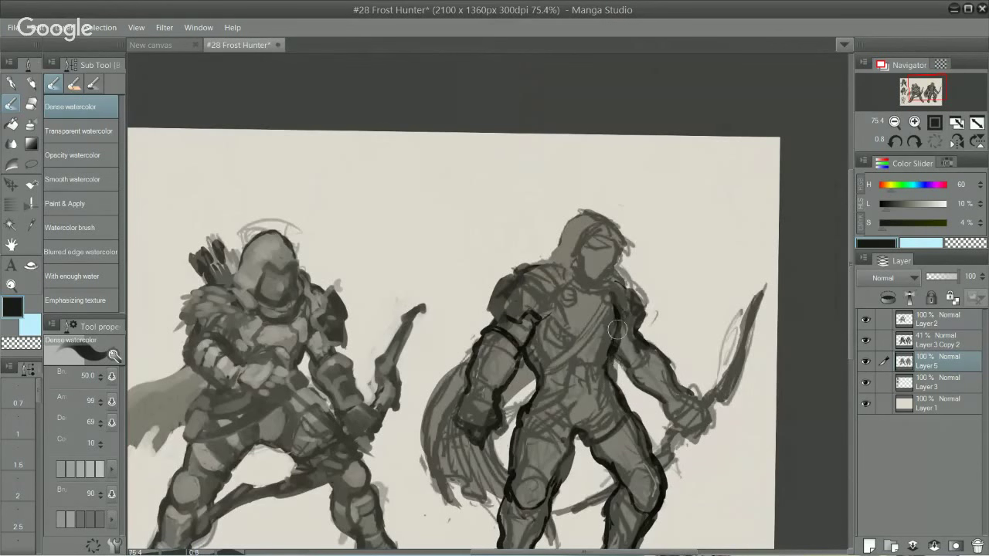
pyautogui.moveTo(615, 300)
pyautogui.mouseDown()
pyautogui.moveTo(630, 287)
pyautogui.moveTo(648, 315)
pyautogui.moveTo(637, 328)
pyautogui.moveTo(646, 311)
pyautogui.moveTo(626, 282)
pyautogui.moveTo(638, 289)
pyautogui.moveTo(608, 280)
pyautogui.moveTo(615, 232)
pyautogui.moveTo(623, 245)
pyautogui.moveTo(597, 245)
pyautogui.moveTo(607, 241)
pyautogui.moveTo(546, 265)
pyautogui.moveTo(566, 226)
pyautogui.moveTo(594, 207)
pyautogui.moveTo(579, 255)
pyautogui.mouseUp()
pyautogui.scroll(2, 667, 385)
pyautogui.moveTo(628, 371)
pyautogui.mouseDown()
pyautogui.moveTo(640, 351)
pyautogui.moveTo(634, 380)
pyautogui.mouseUp()
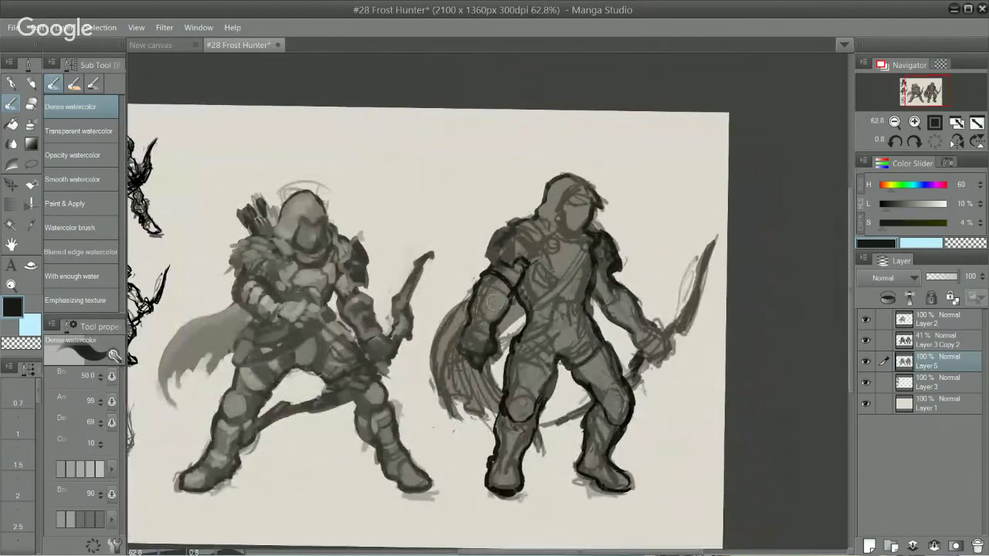
# - Touch up the near shoulder plate's edge, and repaint its surface in sampled mid grey
pyautogui.moveTo(494, 302)
pyautogui.mouseDown()
pyautogui.moveTo(492, 246)
pyautogui.moveTo(492, 255)
pyautogui.mouseUp()
pyautogui.keyDown('alt'); pyautogui.click(499, 247); pyautogui.keyUp('alt')
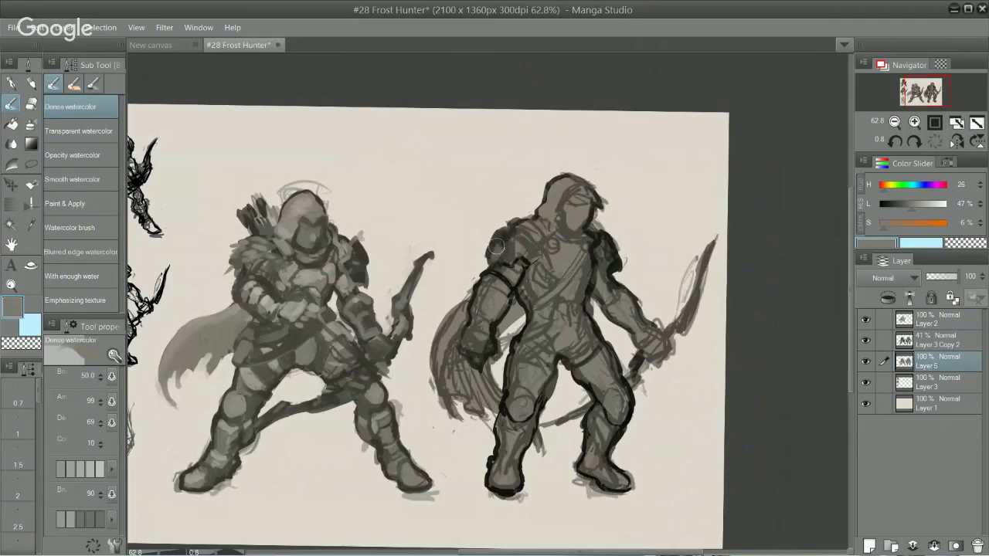
pyautogui.moveTo(496, 246); pyautogui.dragTo(506, 235)
# - Try sketching the near hip and thigh details in sampled near-black, and undo the strokes
pyautogui.keyDown('alt'); pyautogui.click(514, 363); pyautogui.keyUp('alt')
pyautogui.keyDown('alt'); pyautogui.click(518, 359); pyautogui.keyUp('alt')
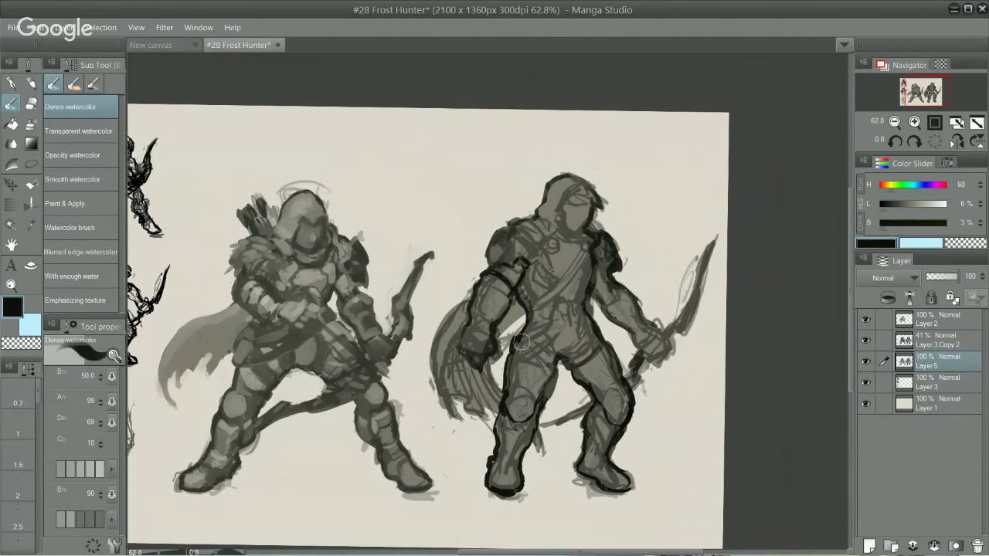
pyautogui.moveTo(521, 342)
pyautogui.mouseDown()
pyautogui.moveTo(551, 367)
pyautogui.moveTo(520, 343)
pyautogui.moveTo(556, 367)
pyautogui.moveTo(515, 352)
pyautogui.moveTo(538, 377)
pyautogui.moveTo(507, 377)
pyautogui.moveTo(549, 384)
pyautogui.mouseUp()
pyautogui.hotkey('ctrl', 'z')
pyautogui.hotkey('ctrl', 'z')
pyautogui.hotkey('ctrl', 'z')
pyautogui.hotkey('ctrl', 'z')
# - Draw near-black armour bands across the thighs and forearms, and define the knee guards and bow hand
pyautogui.moveTo(510, 358)
pyautogui.mouseDown()
pyautogui.moveTo(547, 364)
pyautogui.moveTo(541, 403)
pyautogui.moveTo(544, 369)
pyautogui.moveTo(615, 357)
pyautogui.moveTo(591, 390)
pyautogui.moveTo(623, 346)
pyautogui.mouseUp()
pyautogui.moveTo(609, 307)
pyautogui.mouseDown()
pyautogui.moveTo(624, 293)
pyautogui.moveTo(614, 306)
pyautogui.moveTo(649, 333)
pyautogui.mouseUp()
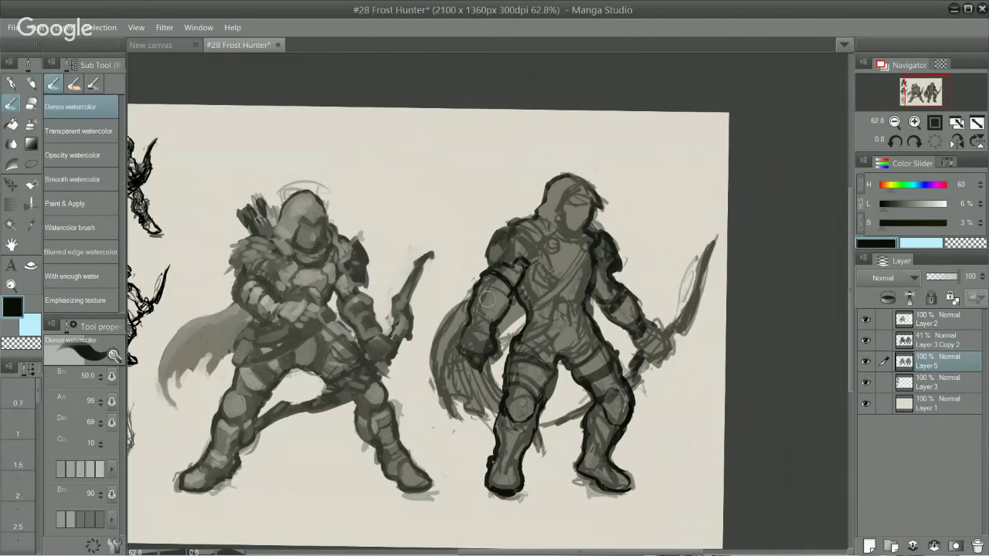
pyautogui.moveTo(475, 287)
pyautogui.mouseDown()
pyautogui.moveTo(506, 303)
pyautogui.moveTo(494, 297)
pyautogui.moveTo(476, 317)
pyautogui.moveTo(483, 330)
pyautogui.moveTo(464, 328)
pyautogui.moveTo(487, 333)
pyautogui.moveTo(473, 322)
pyautogui.mouseUp()
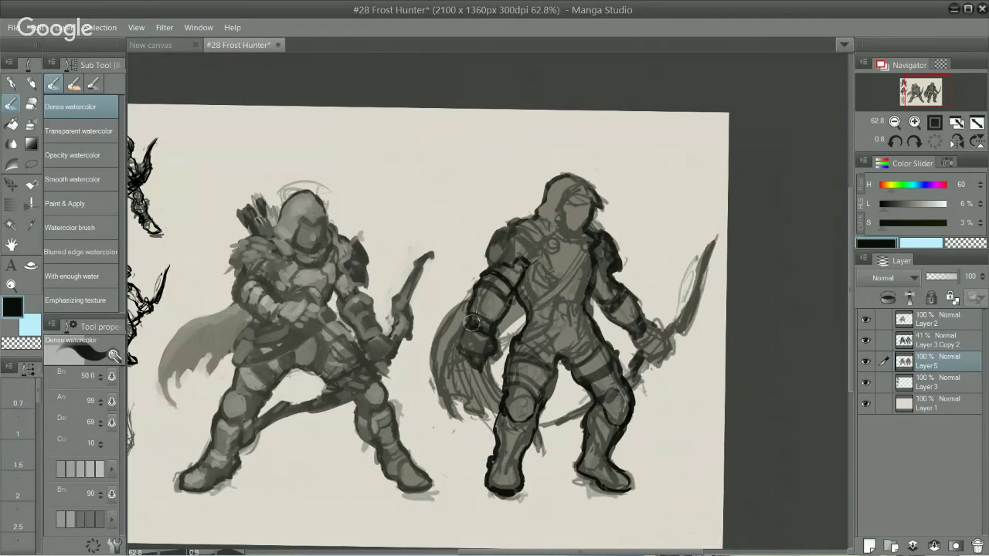
pyautogui.moveTo(646, 323); pyautogui.dragTo(666, 332)
# - Shade the near arm's armour with sampled dark greys, and darken the cape's outer edge and folds
pyautogui.keyDown('alt'); pyautogui.click(510, 302); pyautogui.keyUp('alt')
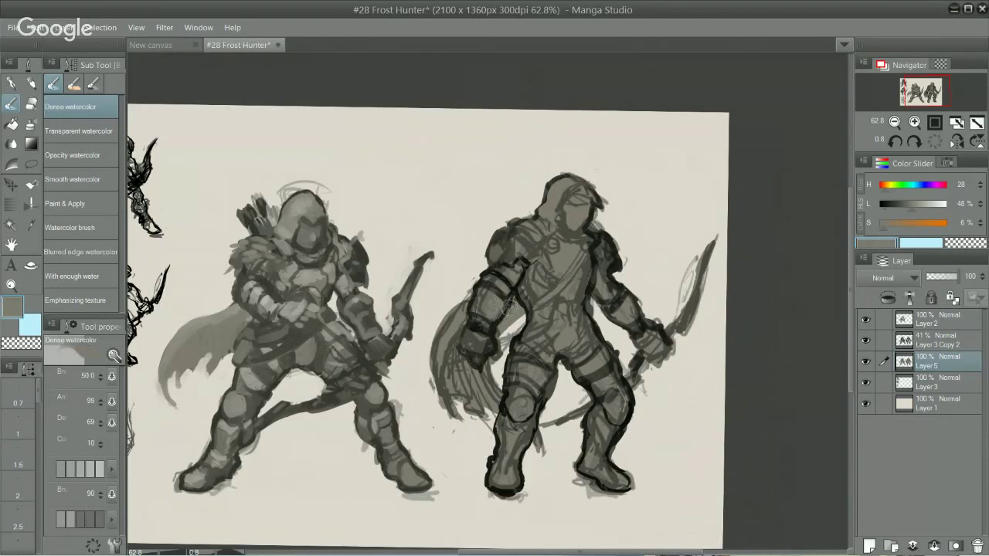
pyautogui.keyDown('alt'); pyautogui.click(495, 322); pyautogui.keyUp('alt')
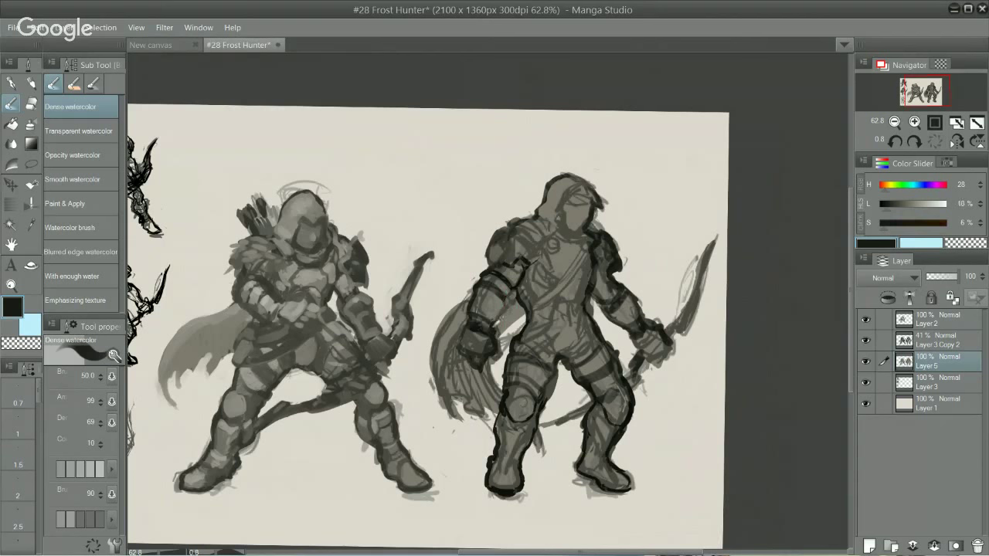
pyautogui.moveTo(503, 303)
pyautogui.mouseDown()
pyautogui.moveTo(495, 325)
pyautogui.moveTo(472, 292)
pyautogui.moveTo(492, 266)
pyautogui.moveTo(474, 281)
pyautogui.mouseUp()
pyautogui.keyDown('alt'); pyautogui.click(472, 339); pyautogui.keyUp('alt')
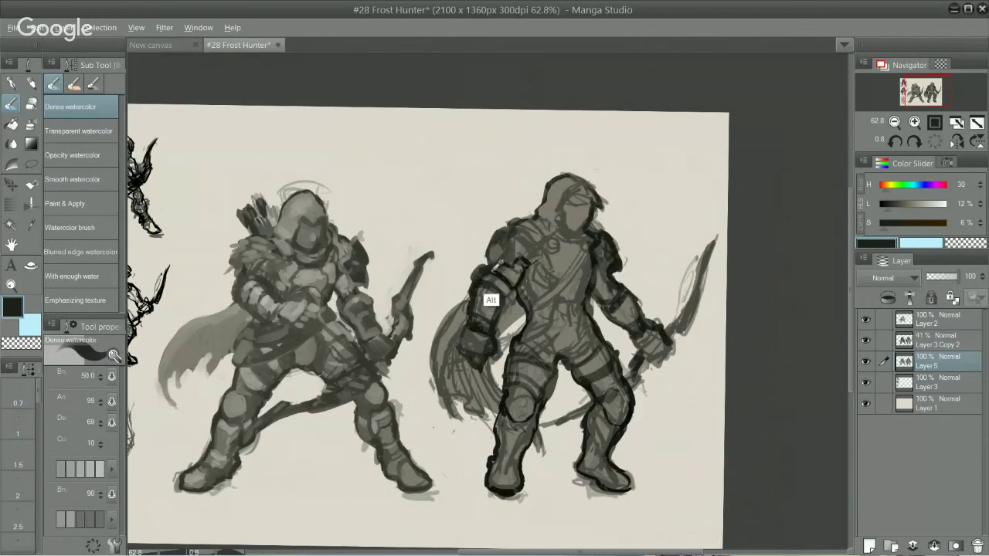
pyautogui.keyDown('alt'); pyautogui.click(490, 301); pyautogui.keyUp('alt')
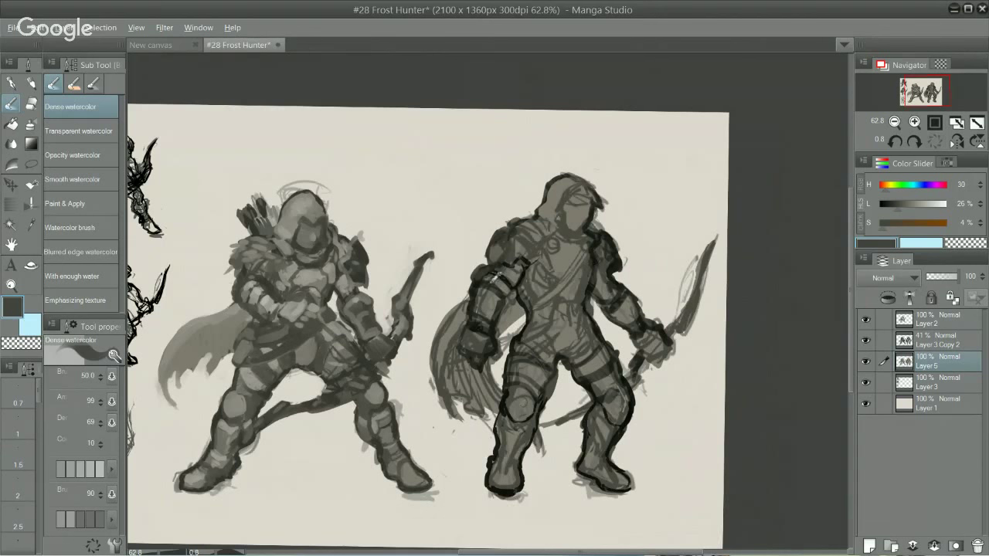
pyautogui.keyDown('alt'); pyautogui.click(472, 316); pyautogui.keyUp('alt')
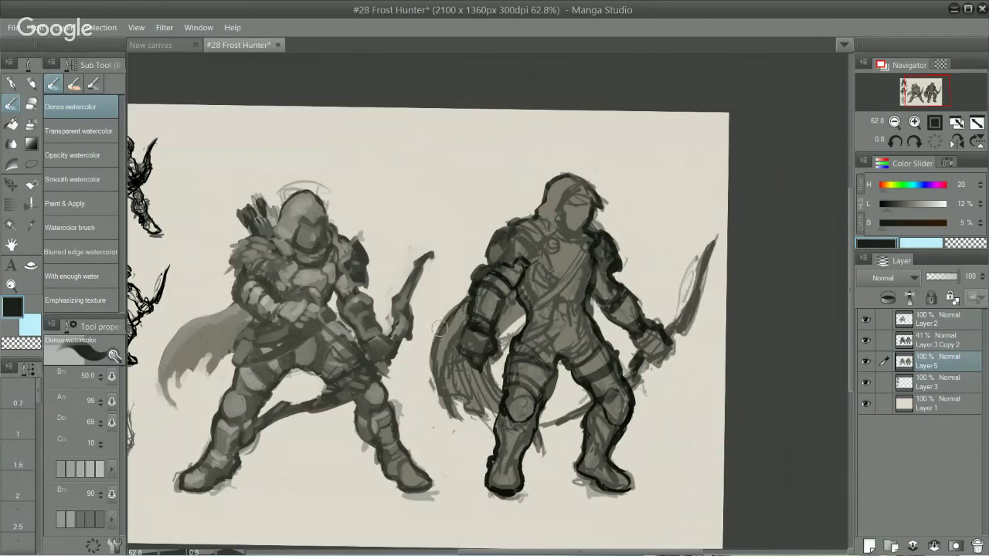
pyautogui.moveTo(439, 329)
pyautogui.mouseDown()
pyautogui.moveTo(431, 353)
pyautogui.moveTo(434, 344)
pyautogui.moveTo(444, 398)
pyautogui.moveTo(440, 388)
pyautogui.moveTo(456, 413)
pyautogui.moveTo(457, 394)
pyautogui.moveTo(474, 414)
pyautogui.moveTo(500, 409)
pyautogui.mouseUp()
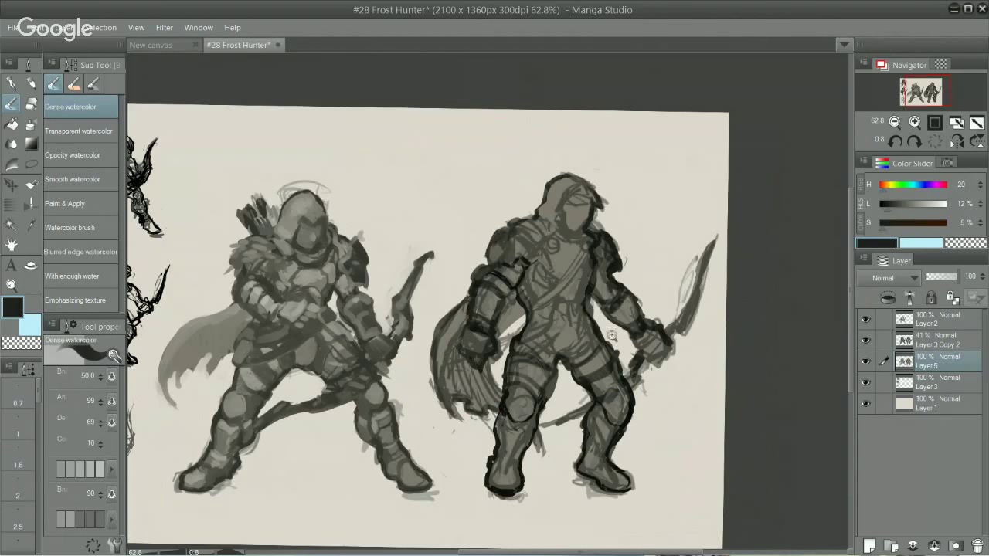
# - Paint a ragged fur mantle over the near shoulder and upper chest in sampled dark grey
pyautogui.keyDown('ctrl'); pyautogui.click(628, 372); pyautogui.keyUp('ctrl')
pyautogui.moveTo(683, 320); pyautogui.dragTo(722, 463)
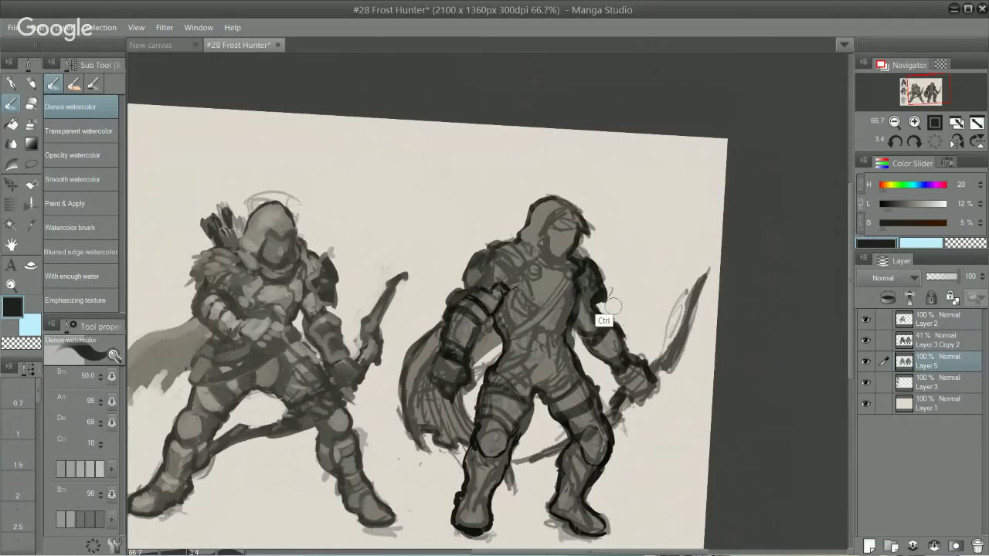
pyautogui.keyDown('alt'); pyautogui.click(564, 314); pyautogui.keyUp('alt')
pyautogui.keyDown('alt'); pyautogui.click(497, 280); pyautogui.keyUp('alt')
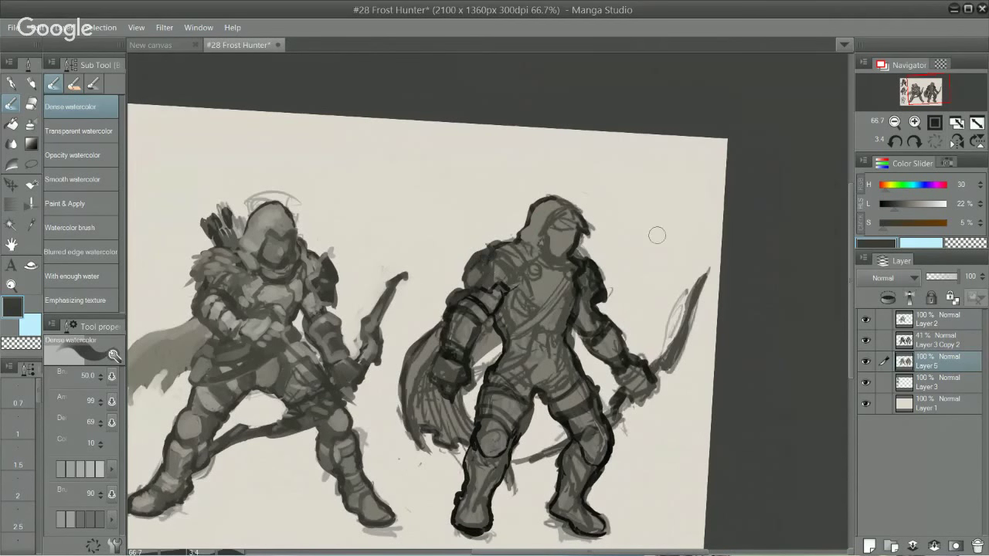
pyautogui.moveTo(466, 257)
pyautogui.mouseDown()
pyautogui.moveTo(494, 254)
pyautogui.moveTo(476, 243)
pyautogui.moveTo(498, 235)
pyautogui.moveTo(510, 254)
pyautogui.moveTo(511, 244)
pyautogui.moveTo(571, 285)
pyautogui.moveTo(534, 260)
pyautogui.moveTo(587, 276)
pyautogui.mouseUp()
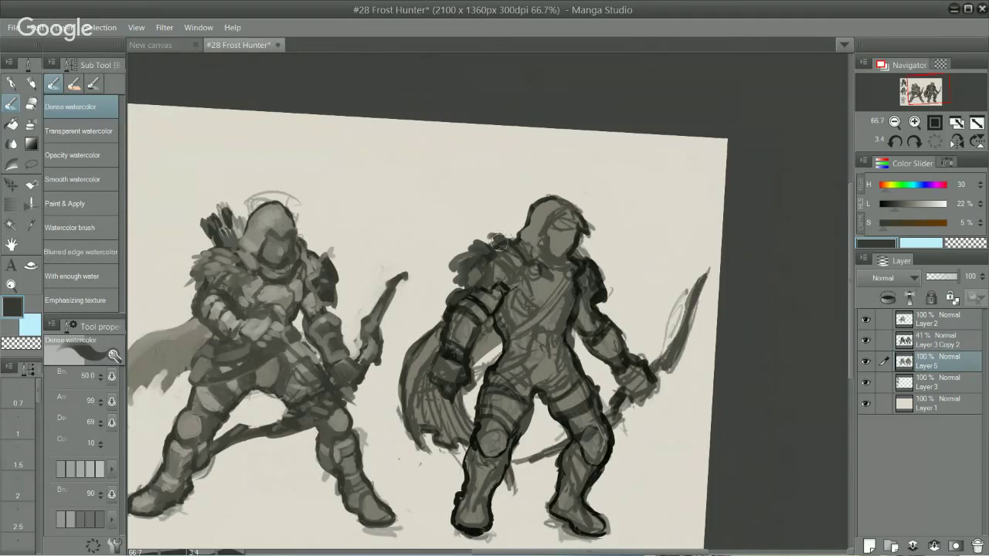
pyautogui.moveTo(498, 242)
pyautogui.mouseDown()
pyautogui.moveTo(506, 232)
pyautogui.moveTo(515, 245)
pyautogui.moveTo(499, 260)
pyautogui.moveTo(516, 289)
pyautogui.moveTo(528, 270)
pyautogui.moveTo(522, 304)
pyautogui.moveTo(512, 306)
pyautogui.moveTo(539, 269)
pyautogui.moveTo(550, 301)
pyautogui.moveTo(546, 272)
pyautogui.mouseUp()
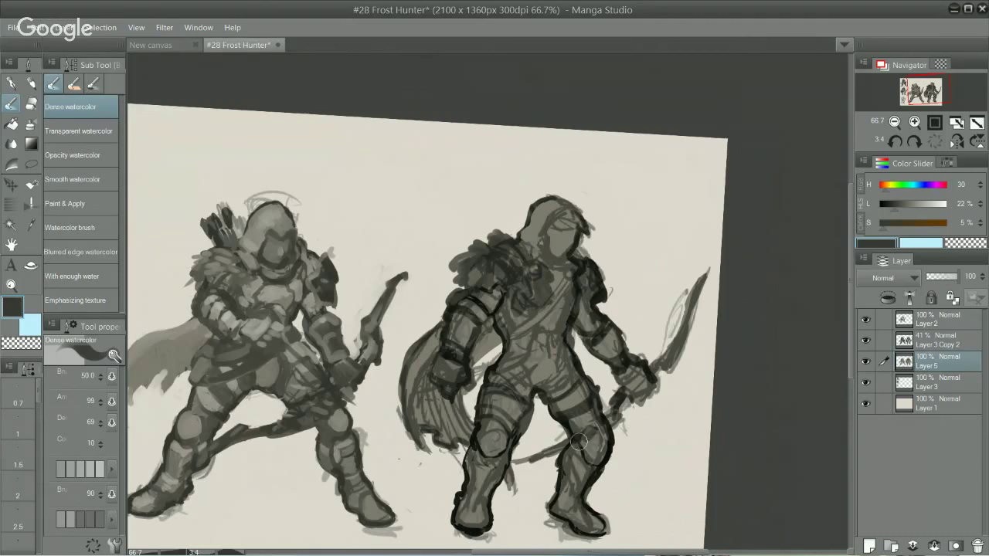
# - Try dark grey strokes around the knees and lower legs, and undo them
pyautogui.moveTo(578, 442)
pyautogui.mouseDown()
pyautogui.moveTo(580, 409)
pyautogui.moveTo(552, 447)
pyautogui.moveTo(554, 429)
pyautogui.moveTo(541, 443)
pyautogui.moveTo(582, 442)
pyautogui.mouseUp()
pyautogui.hotkey('ctrl', 'z')
pyautogui.moveTo(456, 436)
pyautogui.mouseDown()
pyautogui.moveTo(451, 449)
pyautogui.moveTo(456, 439)
pyautogui.moveTo(487, 448)
pyautogui.moveTo(488, 438)
pyautogui.mouseUp()
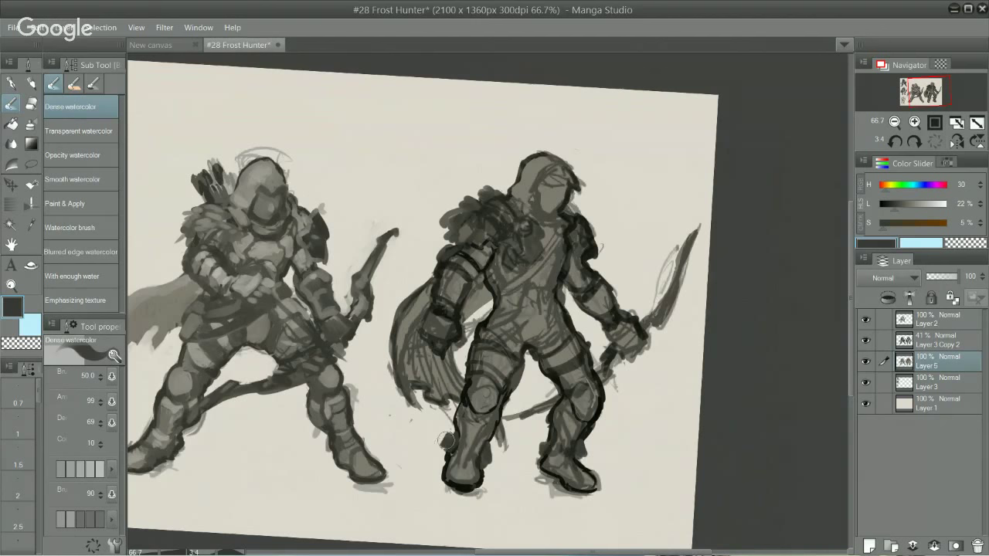
pyautogui.moveTo(446, 441); pyautogui.dragTo(442, 434)
pyautogui.hotkey('ctrl', 'z')
pyautogui.hotkey('ctrl', 'z')
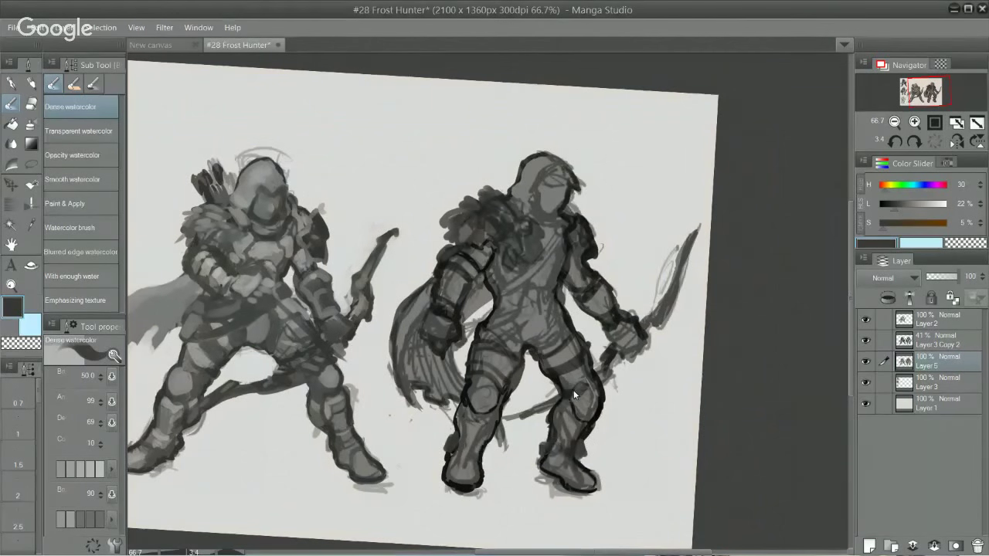
# - Blend and texture the near shoulder's fur mantle with sampled dark greys, extending tufts along its upper edge
pyautogui.press('alt')
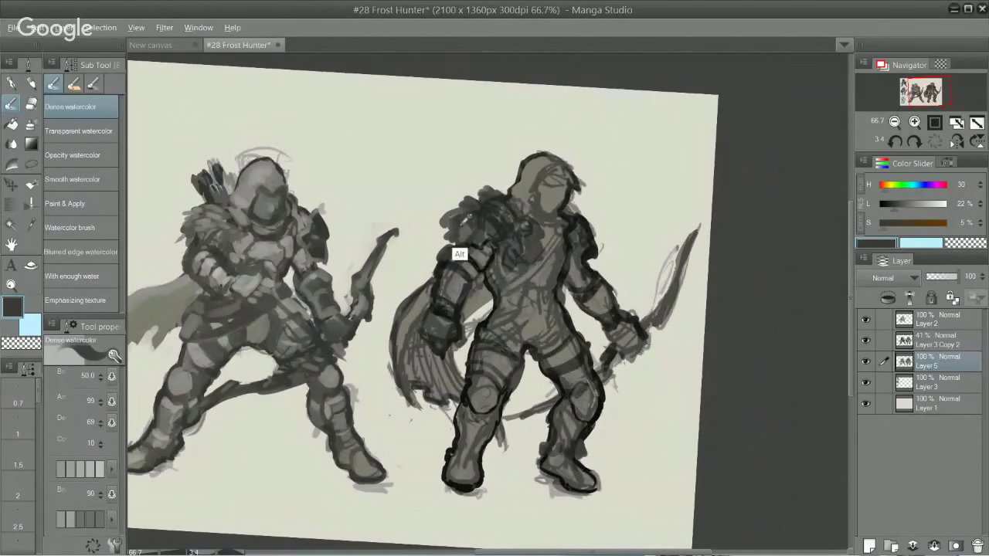
pyautogui.keyDown('alt'); pyautogui.click(458, 223); pyautogui.keyUp('alt')
pyautogui.keyDown('alt'); pyautogui.click(475, 240); pyautogui.keyUp('alt')
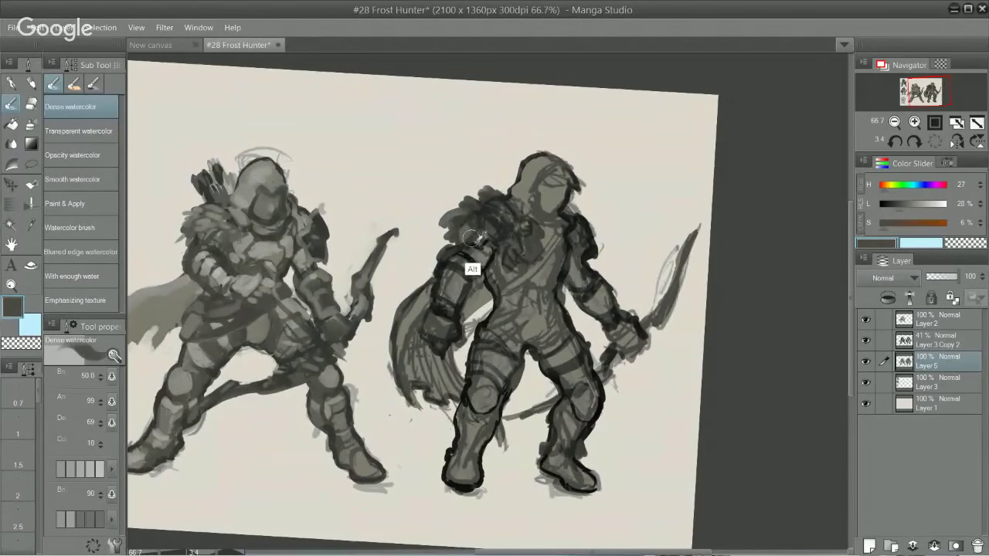
pyautogui.moveTo(467, 239)
pyautogui.mouseDown()
pyautogui.moveTo(456, 241)
pyautogui.moveTo(468, 223)
pyautogui.moveTo(450, 252)
pyautogui.moveTo(474, 212)
pyautogui.mouseUp()
pyautogui.keyDown('alt'); pyautogui.click(466, 227); pyautogui.keyUp('alt')
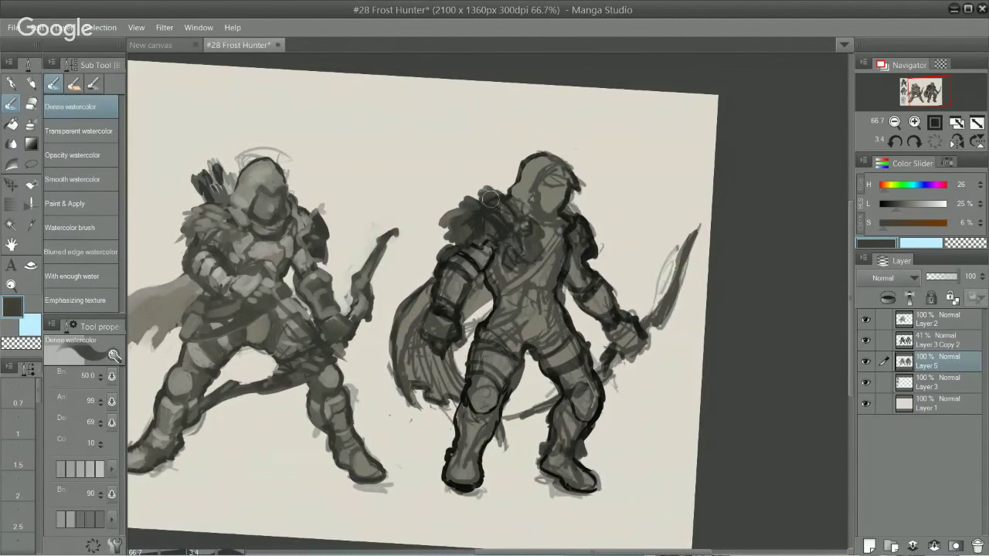
pyautogui.moveTo(645, 293)
pyautogui.mouseDown()
pyautogui.moveTo(653, 304)
pyautogui.moveTo(636, 330)
pyautogui.moveTo(648, 326)
pyautogui.mouseUp()
pyautogui.keyDown('alt'); pyautogui.click(460, 193); pyautogui.keyUp('alt')
pyautogui.moveTo(463, 191)
pyautogui.mouseDown()
pyautogui.moveTo(491, 180)
pyautogui.moveTo(486, 188)
pyautogui.mouseUp()
pyautogui.keyDown('alt'); pyautogui.click(474, 193); pyautogui.keyUp('alt')
pyautogui.keyDown('alt'); pyautogui.click(457, 205); pyautogui.keyUp('alt')
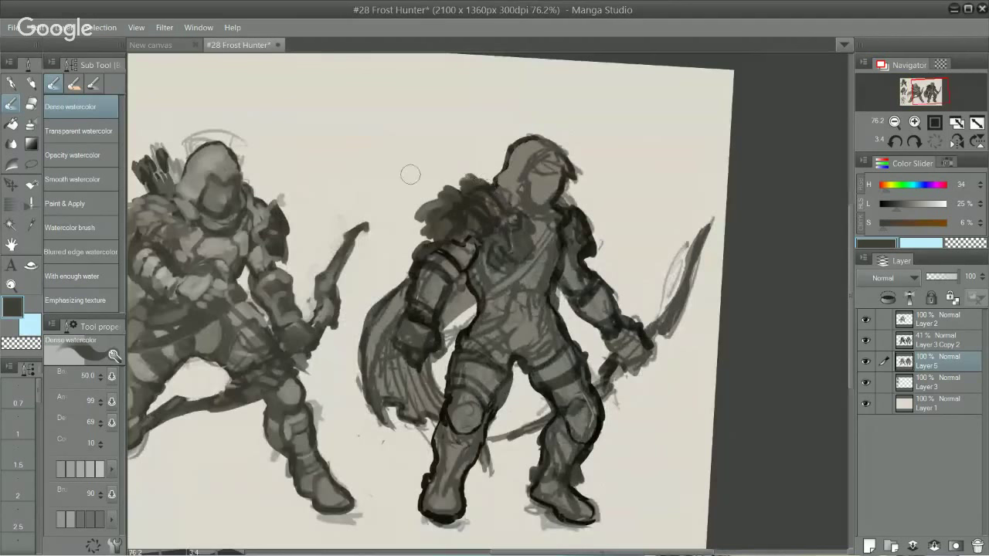
# - Draw an arrow pointing at the fur mantle and a wavy line trailing from the bow grip past the far foot
pyautogui.moveTo(372, 128)
pyautogui.mouseDown()
pyautogui.moveTo(401, 177)
pyautogui.moveTo(432, 183)
pyautogui.mouseUp()
pyautogui.moveTo(402, 179)
pyautogui.mouseDown()
pyautogui.moveTo(438, 185)
pyautogui.moveTo(421, 184)
pyautogui.mouseUp()
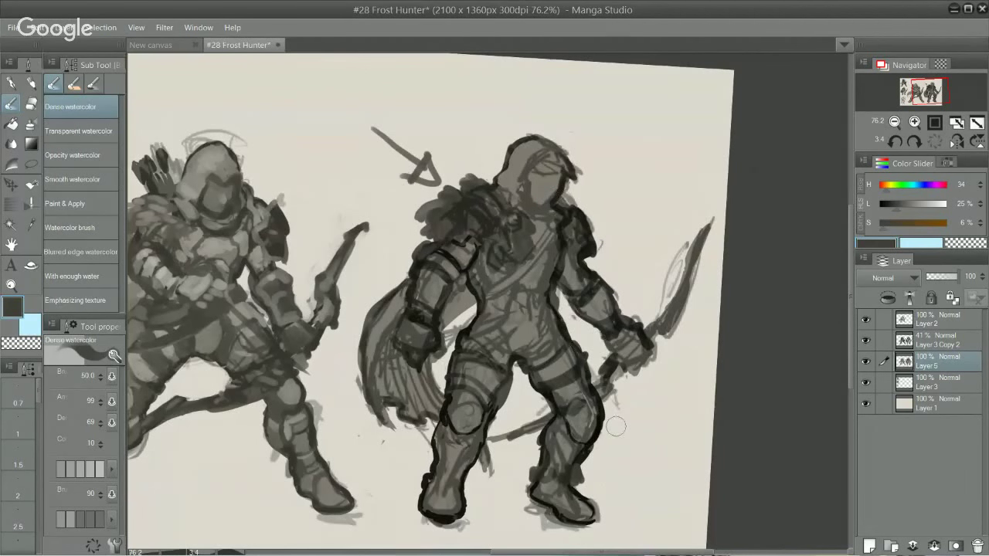
pyautogui.moveTo(612, 391)
pyautogui.mouseDown()
pyautogui.moveTo(619, 439)
pyautogui.moveTo(619, 503)
pyautogui.moveTo(589, 531)
pyautogui.mouseUp()
pyautogui.moveTo(535, 415); pyautogui.dragTo(502, 497)
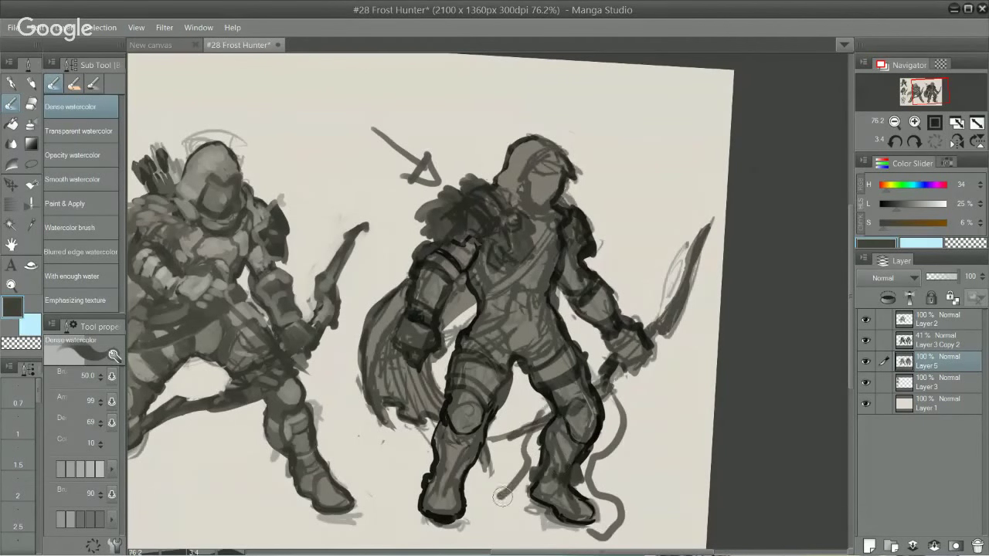
pyautogui.hotkey('ctrl', 'z')
pyautogui.press('alt')
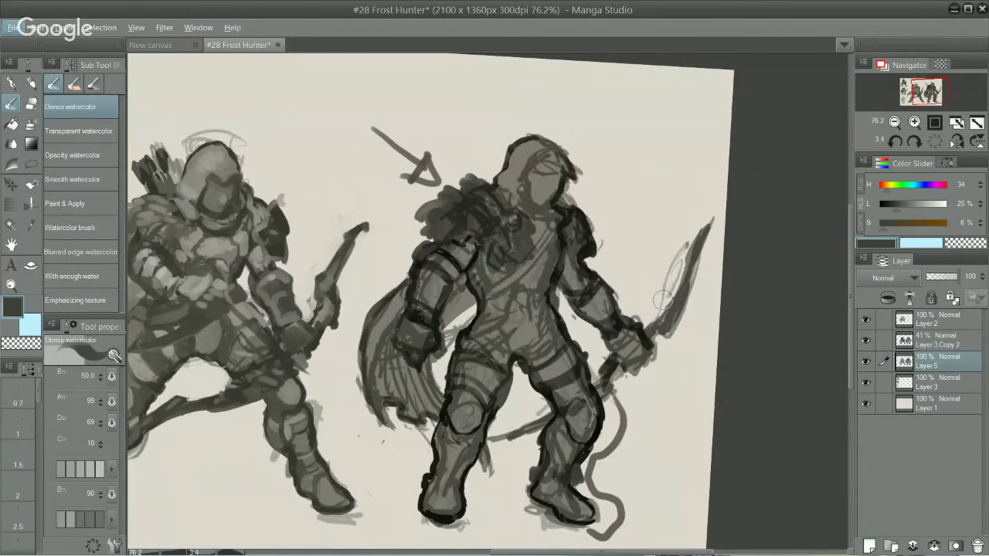
# - Try to trim the far shoulder plate's outer edge with the Hard eraser, and undo the stroke
pyautogui.press('e')
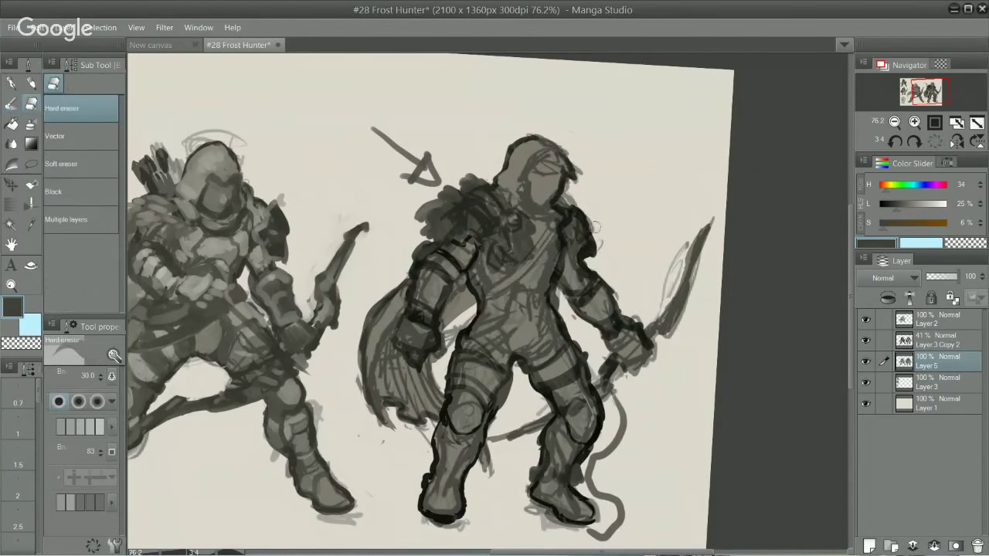
pyautogui.scroll(5, 595, 226)
pyautogui.keyDown('alt'); pyautogui.click(578, 233); pyautogui.keyUp('alt')
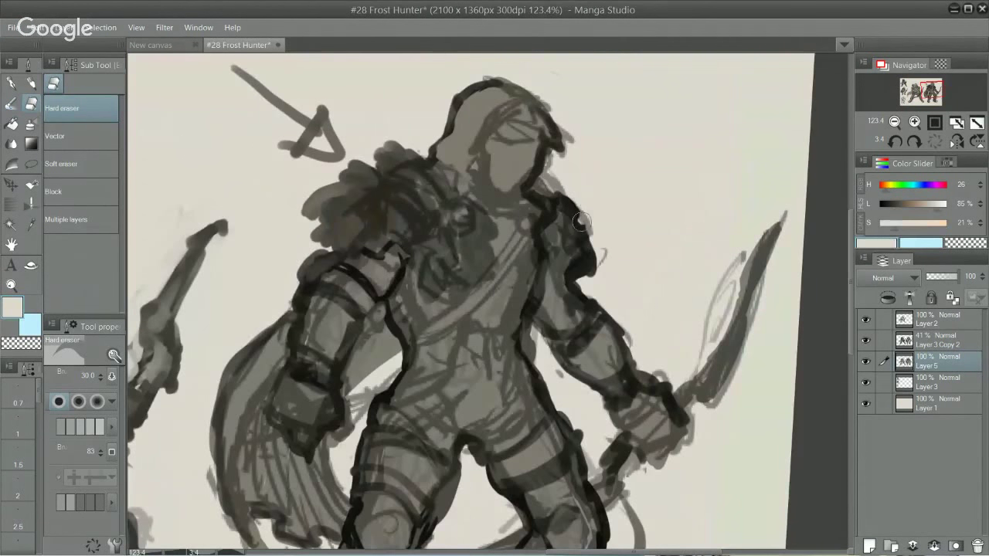
pyautogui.moveTo(582, 222)
pyautogui.mouseDown()
pyautogui.moveTo(599, 276)
pyautogui.moveTo(595, 248)
pyautogui.moveTo(591, 281)
pyautogui.moveTo(584, 226)
pyautogui.moveTo(591, 239)
pyautogui.moveTo(571, 197)
pyautogui.moveTo(540, 201)
pyautogui.moveTo(554, 193)
pyautogui.moveTo(574, 209)
pyautogui.moveTo(555, 188)
pyautogui.moveTo(579, 216)
pyautogui.moveTo(590, 202)
pyautogui.moveTo(576, 236)
pyautogui.mouseUp()
pyautogui.hotkey('ctrl', 'z')
# - Darken the far shoulder plate with the G-pen in sampled near-black, and touch up the collar in sampled mid grey
pyautogui.press('p')
pyautogui.keyDown('alt'); pyautogui.click(581, 230); pyautogui.keyUp('alt')
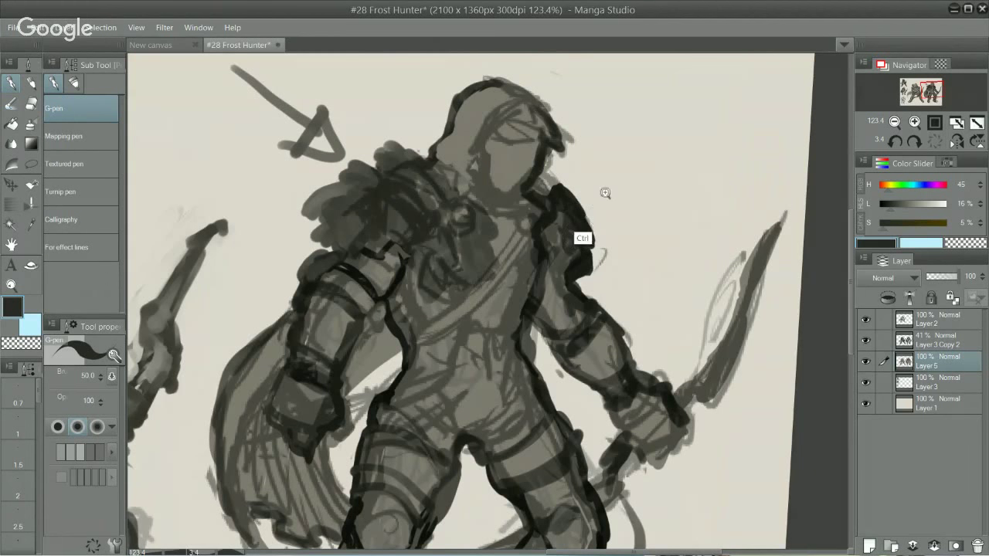
pyautogui.scroll(-2, 605, 194)
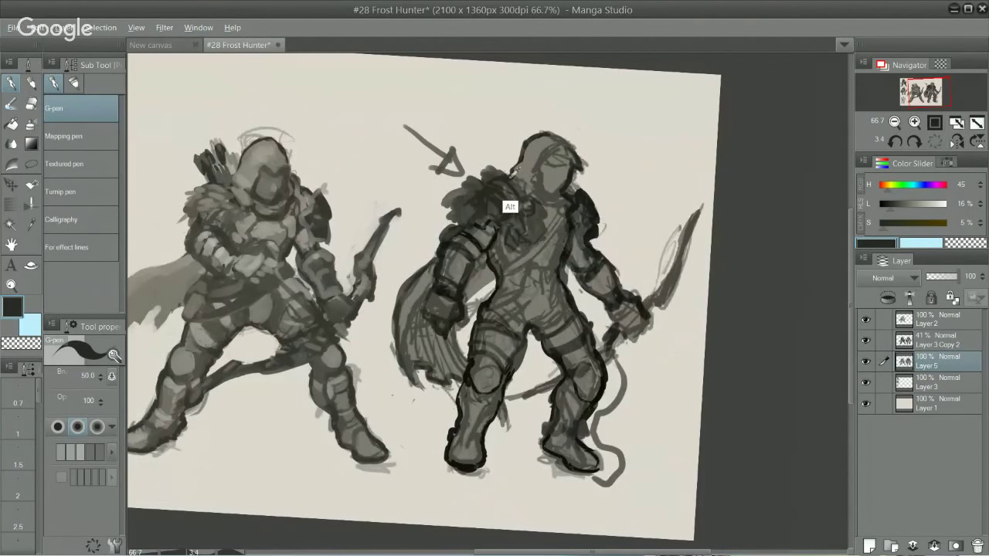
pyautogui.keyDown('alt'); pyautogui.click(507, 203); pyautogui.keyUp('alt')
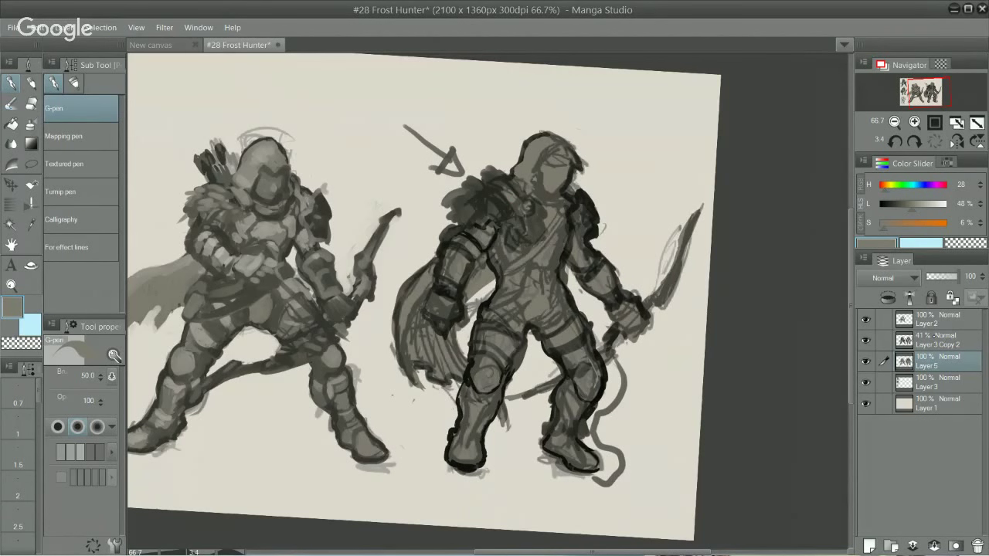
# - Select Layer 2, compare the archer with and without it, and hide Layer 2, Layer 3 Copy 2 and Layer 5
pyautogui.click(933, 322)
pyautogui.click(865, 319)
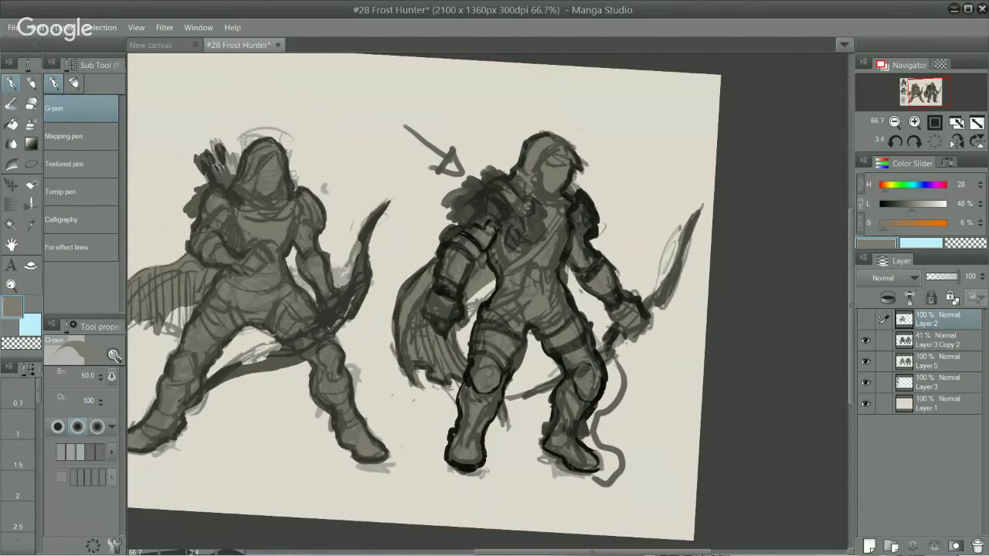
pyautogui.click(866, 319)
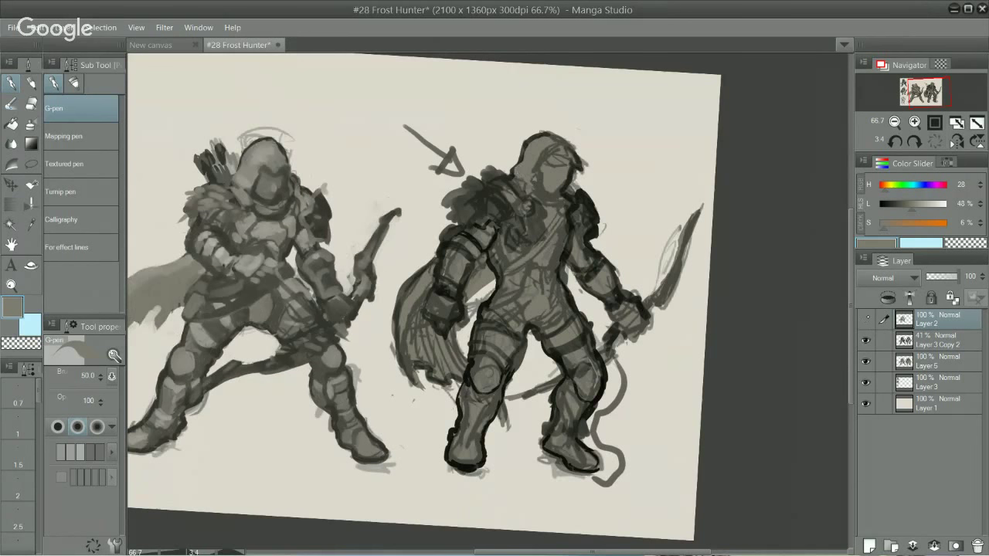
pyautogui.click(866, 319)
pyautogui.click(867, 340)
pyautogui.click(866, 362)
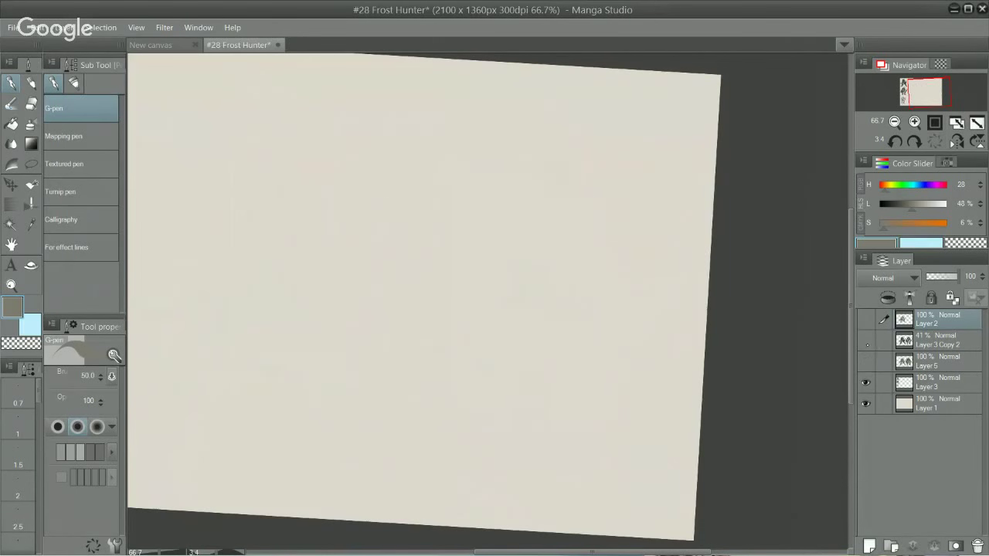
# - Make Layer 3 Copy 2 and Layer 5 visible again
pyautogui.click(867, 340)
pyautogui.click(867, 341)
pyautogui.click(867, 341)
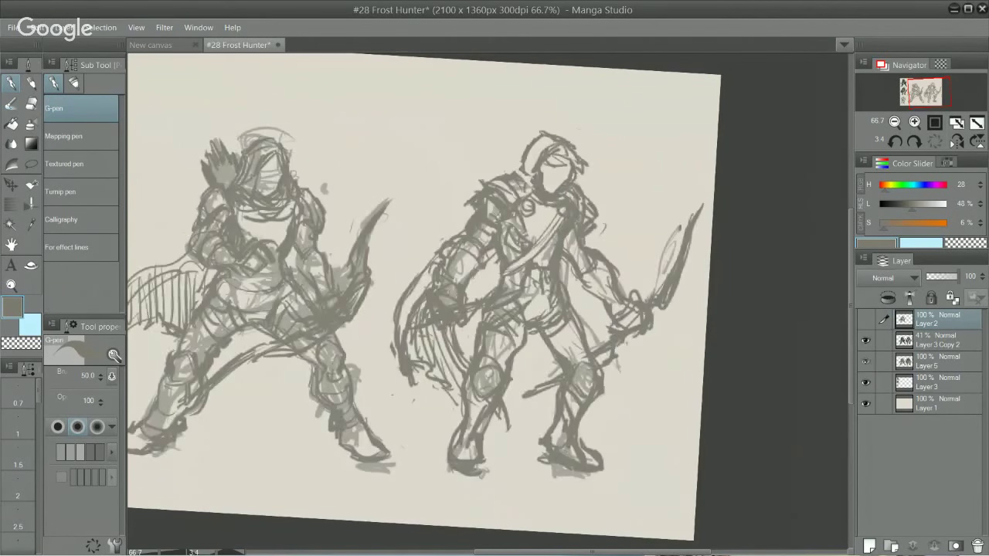
pyautogui.click(866, 361)
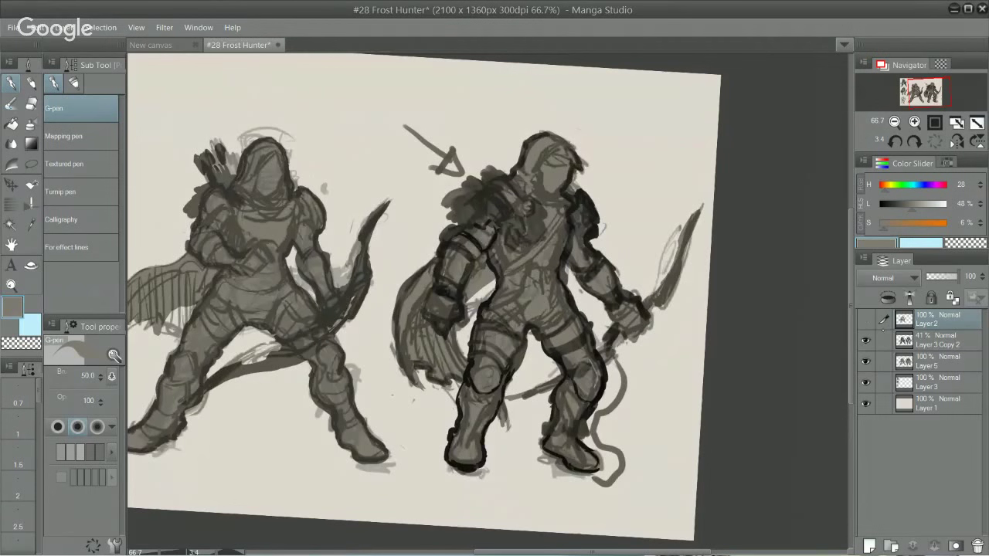
# - Try light grey highlights at 79% luminosity on the second figure's hood, mantle and arm on a new layer above Layer 5, and undo everything
pyautogui.click(938, 362)
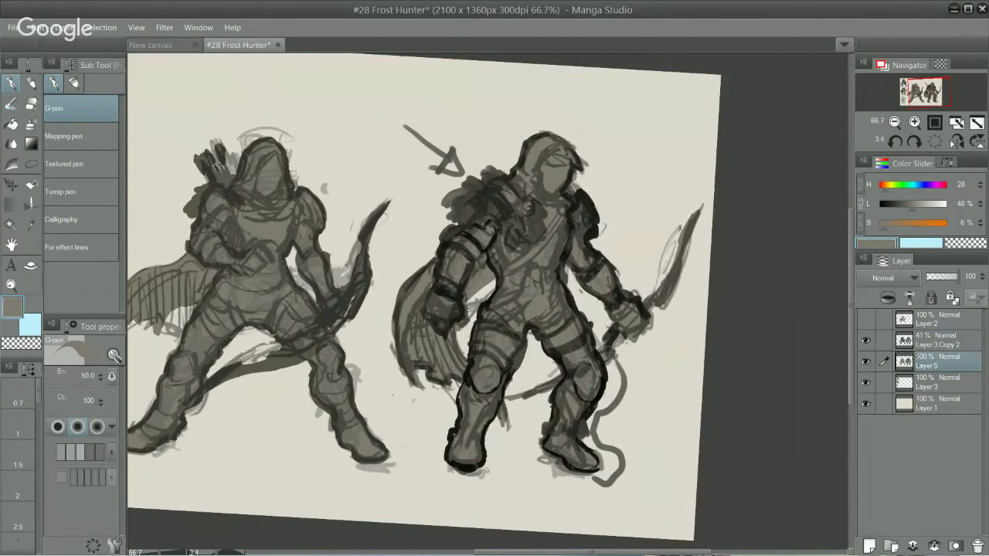
pyautogui.click(870, 546)
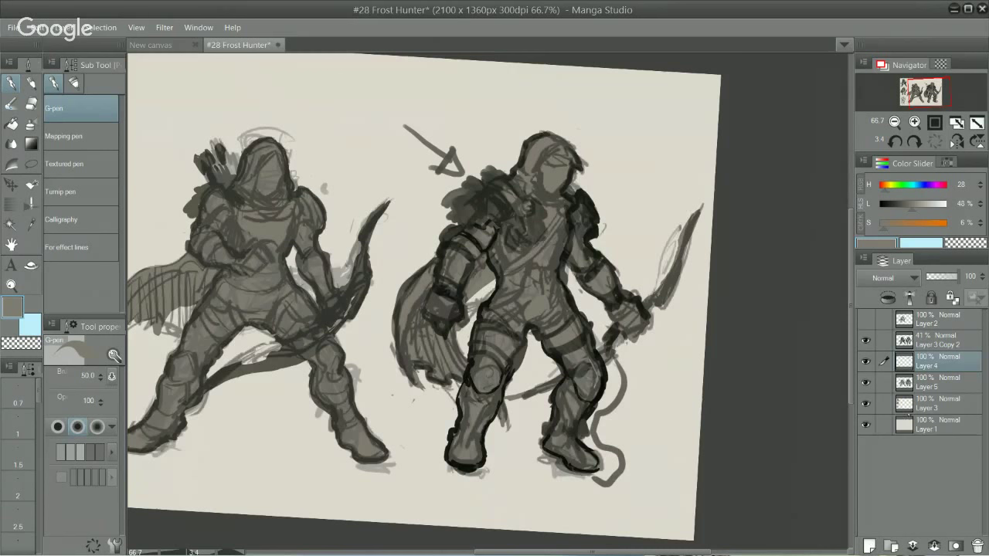
pyautogui.click(936, 383)
pyautogui.click(936, 361)
pyautogui.click(933, 204)
pyautogui.moveTo(525, 286)
pyautogui.mouseDown()
pyautogui.moveTo(516, 247)
pyautogui.moveTo(486, 213)
pyautogui.mouseUp()
pyautogui.hotkey('ctrl', 'z')
pyautogui.moveTo(461, 253)
pyautogui.mouseDown()
pyautogui.moveTo(493, 211)
pyautogui.moveTo(482, 194)
pyautogui.moveTo(456, 205)
pyautogui.moveTo(485, 180)
pyautogui.moveTo(516, 193)
pyautogui.mouseUp()
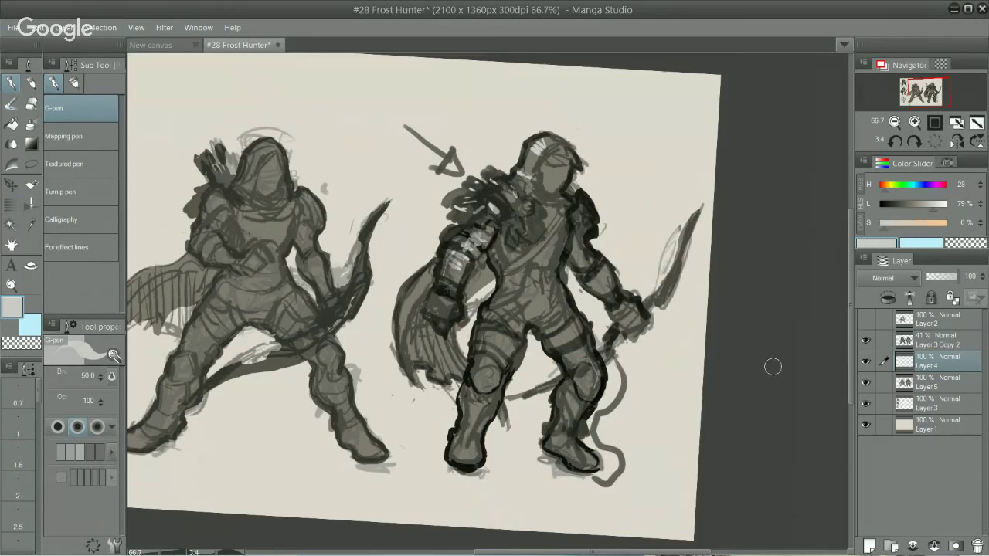
pyautogui.hotkey('ctrl', 'z')
pyautogui.hotkey('ctrl', 'z')
pyautogui.hotkey('ctrl', 'z')
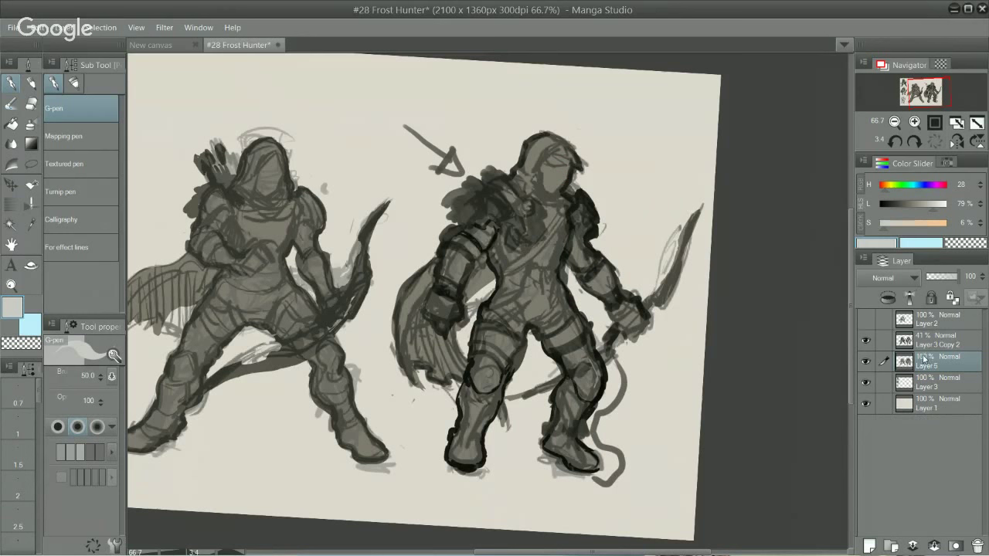
# - Make Layer 2 active and visible above the sketch layers
pyautogui.click(931, 319)
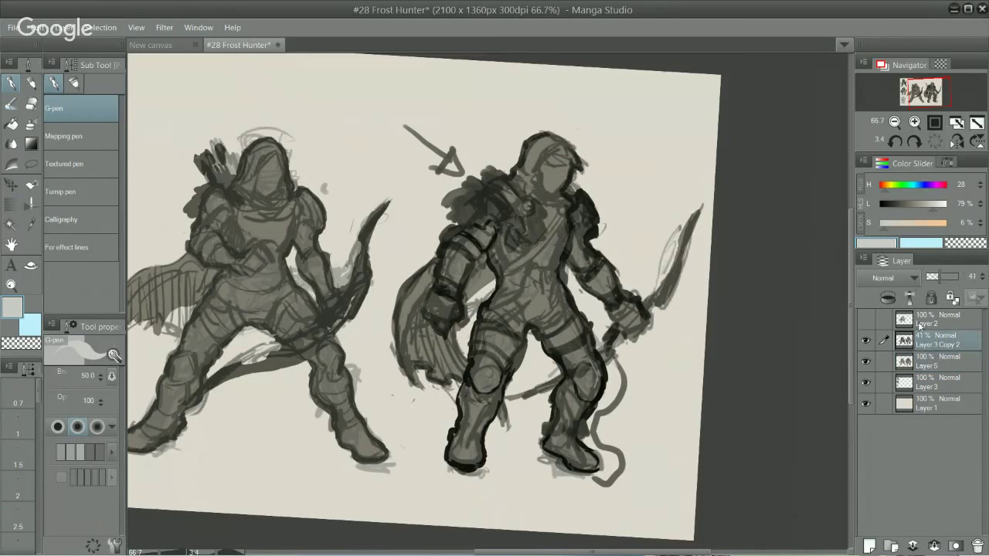
pyautogui.click(865, 321)
pyautogui.moveTo(611, 239); pyautogui.dragTo(714, 378)
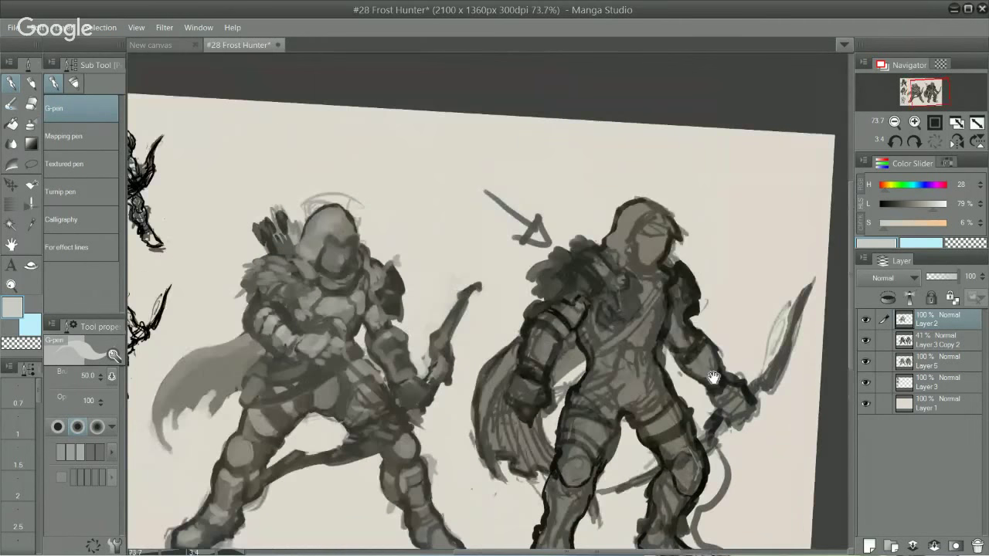
# - Paint highlights in grey at 61% luminosity on the second figure's hood, fur mantle and near upper arm, switching from G-pen to Dense watercolor
pyautogui.click(920, 206)
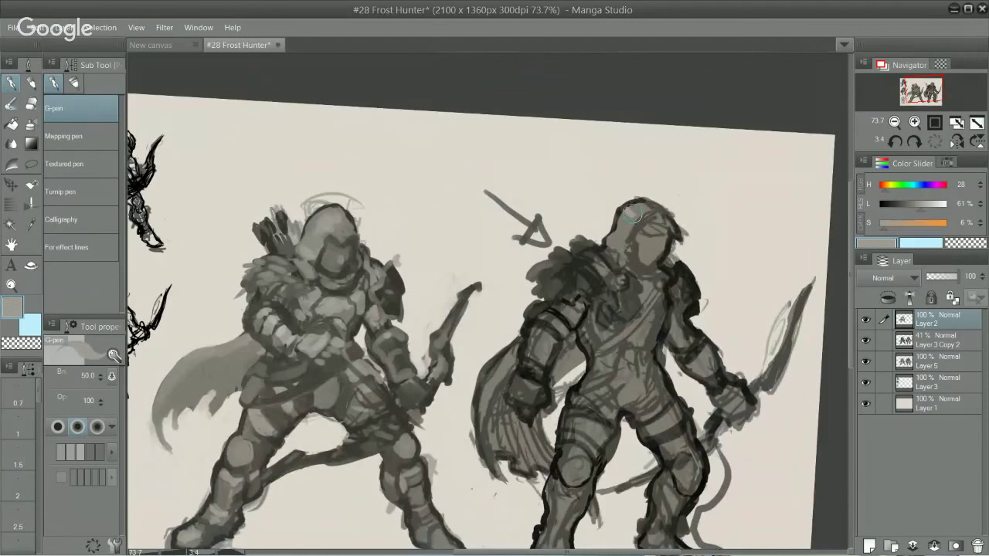
pyautogui.press('b')
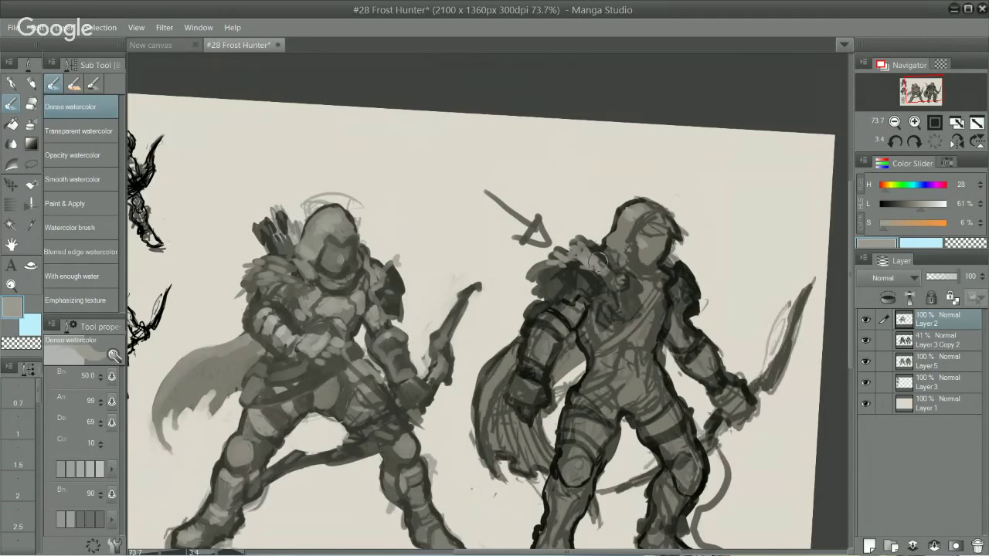
pyautogui.press('ctrl')
pyautogui.moveTo(581, 247)
pyautogui.mouseDown()
pyautogui.moveTo(609, 277)
pyautogui.moveTo(593, 288)
pyautogui.moveTo(580, 258)
pyautogui.mouseUp()
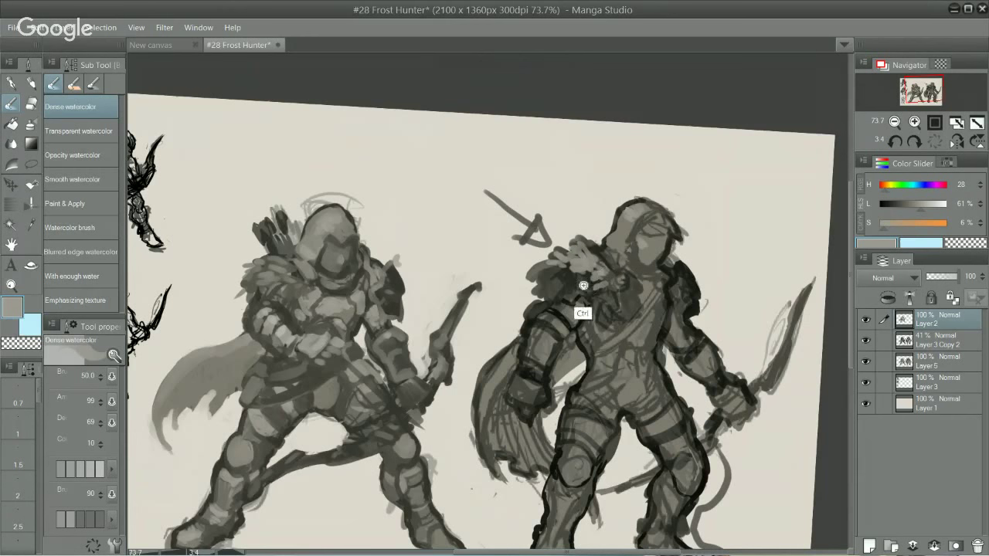
pyautogui.hotkey('ctrl', 'alt', '0')
pyautogui.moveTo(565, 318)
pyautogui.mouseDown()
pyautogui.moveTo(578, 320)
pyautogui.moveTo(552, 325)
pyautogui.moveTo(561, 303)
pyautogui.moveTo(531, 381)
pyautogui.moveTo(526, 363)
pyautogui.mouseUp()
pyautogui.scroll(-3, 535, 371)
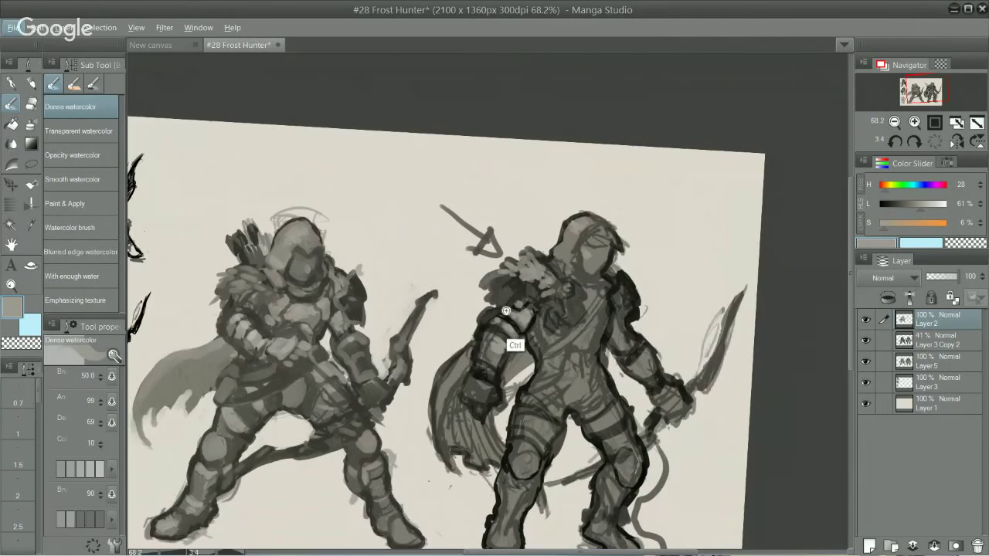
# - Smooth the near upper arm and soften its shoulder outline with Dense watercolor in sampled mid greys
pyautogui.scroll(3, 495, 332)
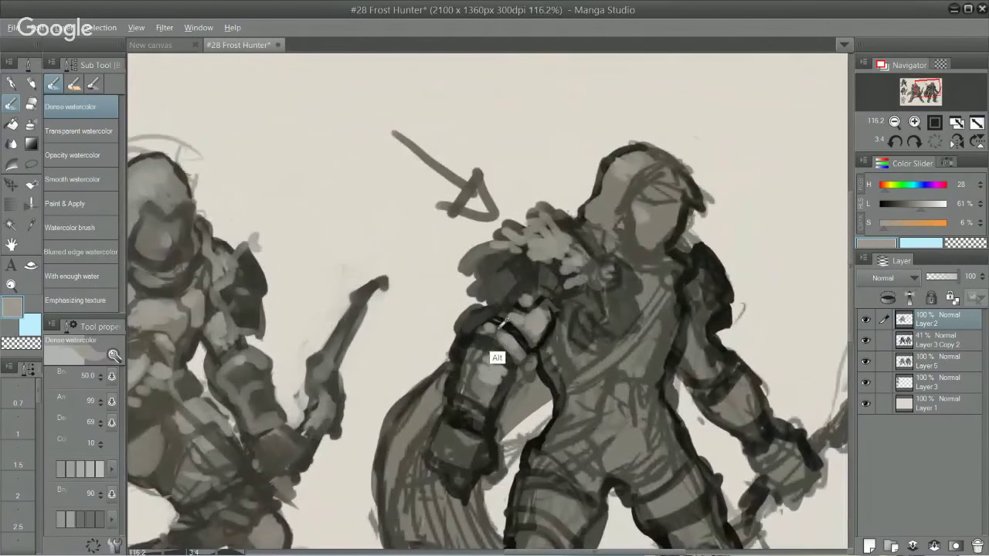
pyautogui.keyDown('alt'); pyautogui.click(489, 344); pyautogui.keyUp('alt')
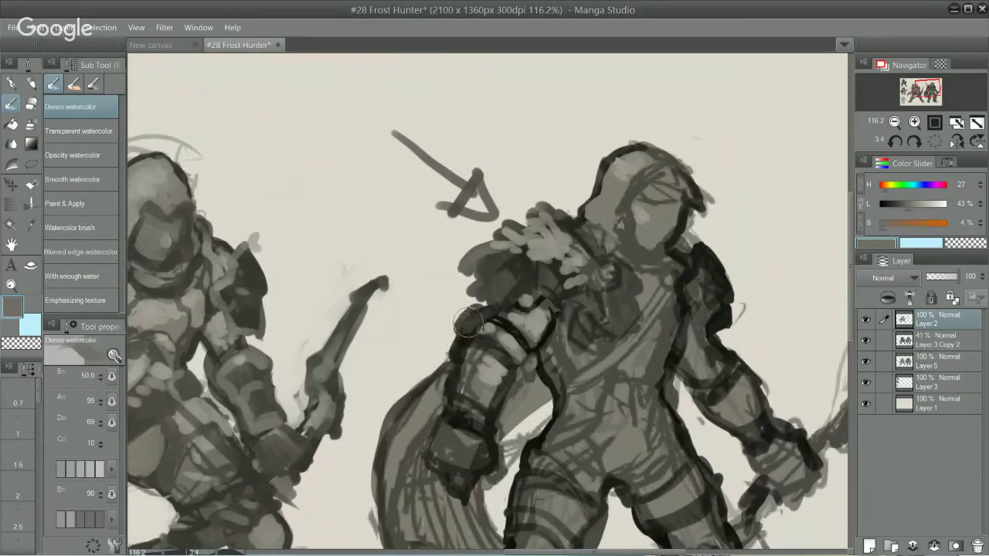
pyautogui.moveTo(463, 344)
pyautogui.mouseDown()
pyautogui.moveTo(456, 379)
pyautogui.moveTo(464, 364)
pyautogui.moveTo(491, 379)
pyautogui.moveTo(463, 348)
pyautogui.moveTo(494, 352)
pyautogui.moveTo(501, 369)
pyautogui.moveTo(494, 361)
pyautogui.moveTo(474, 375)
pyautogui.moveTo(510, 368)
pyautogui.mouseUp()
pyautogui.keyDown('alt'); pyautogui.click(467, 379); pyautogui.keyUp('alt')
pyautogui.keyDown('alt'); pyautogui.click(491, 379); pyautogui.keyUp('alt')
pyautogui.keyDown('alt'); pyautogui.click(495, 376); pyautogui.keyUp('alt')
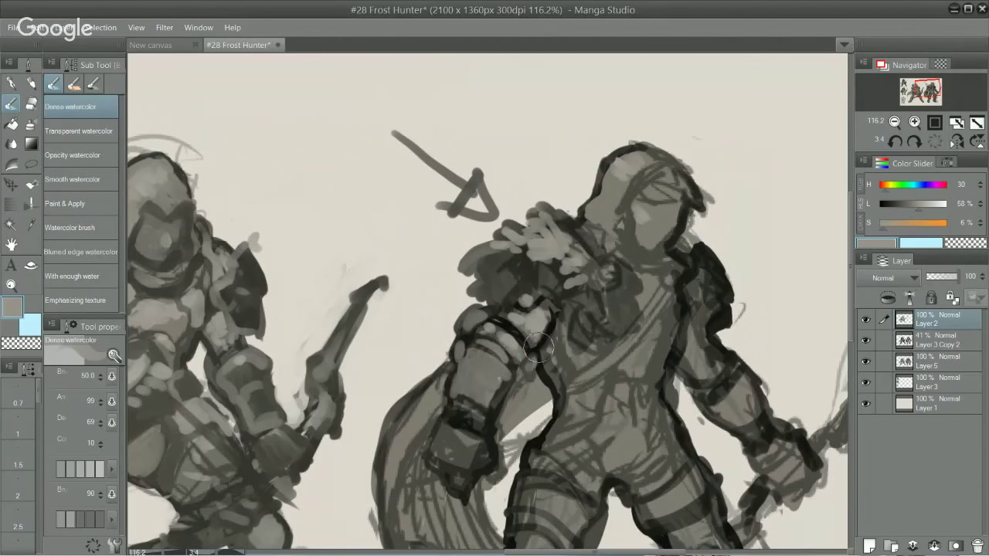
# - Blend the rounded top of the near arm and the band below it with sampled light and mid greys
pyautogui.keyDown('alt'); pyautogui.click(495, 350); pyautogui.keyUp('alt')
pyautogui.moveTo(498, 329); pyautogui.dragTo(497, 338)
pyautogui.keyDown('alt'); pyautogui.click(490, 344); pyautogui.keyUp('alt')
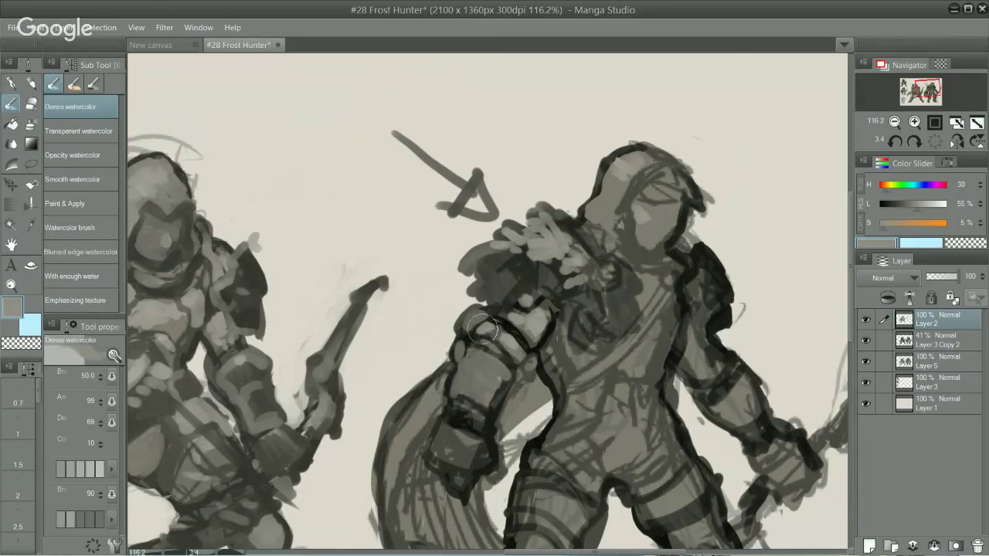
pyautogui.keyDown('alt'); pyautogui.click(484, 326); pyautogui.keyUp('alt')
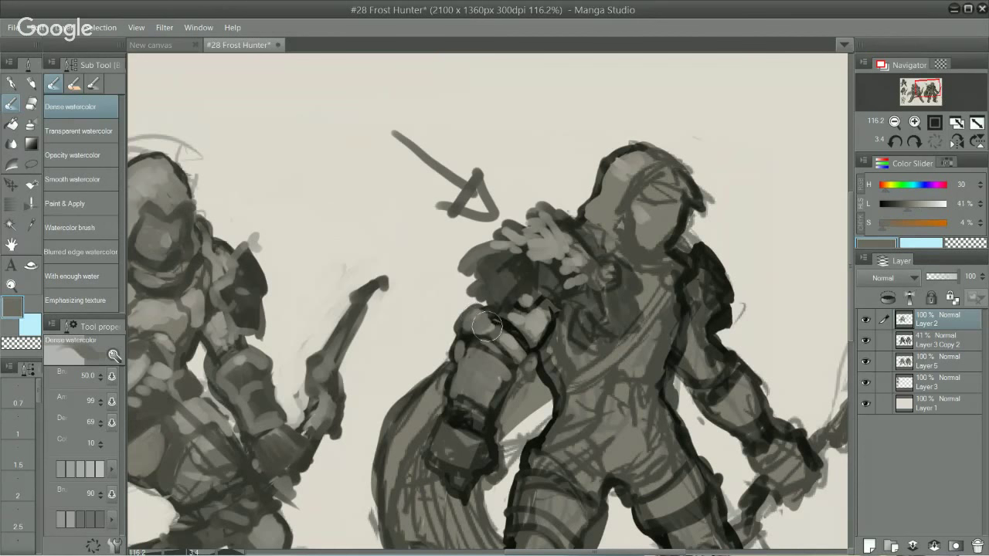
pyautogui.moveTo(484, 315); pyautogui.dragTo(496, 331)
# - Paint the near forearm band in sampled dark grey and add sampled light grey highlights to the bracer and gauntlet
pyautogui.moveTo(591, 381)
pyautogui.mouseDown()
pyautogui.moveTo(605, 420)
pyautogui.moveTo(585, 419)
pyautogui.moveTo(585, 384)
pyautogui.mouseUp()
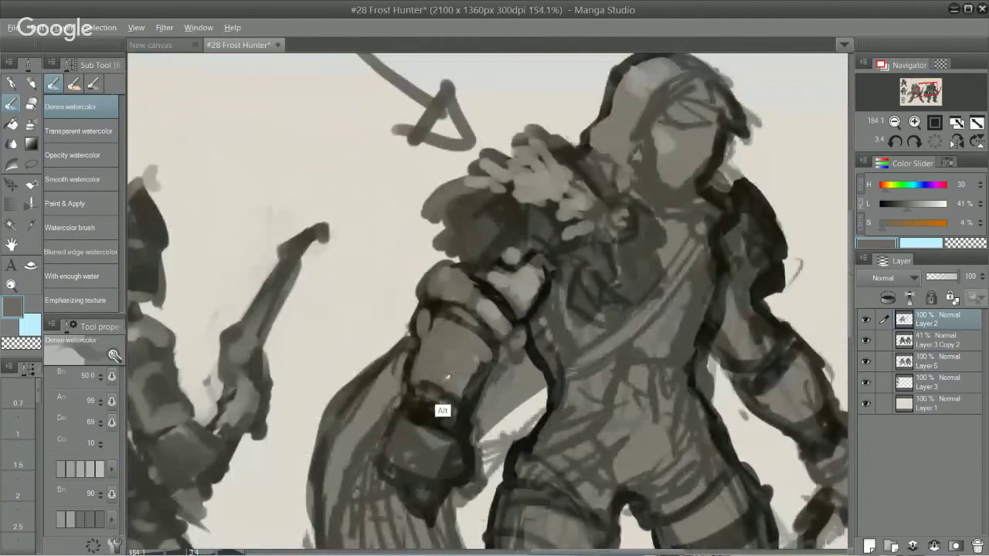
pyautogui.keyDown('alt'); pyautogui.click(446, 377); pyautogui.keyUp('alt')
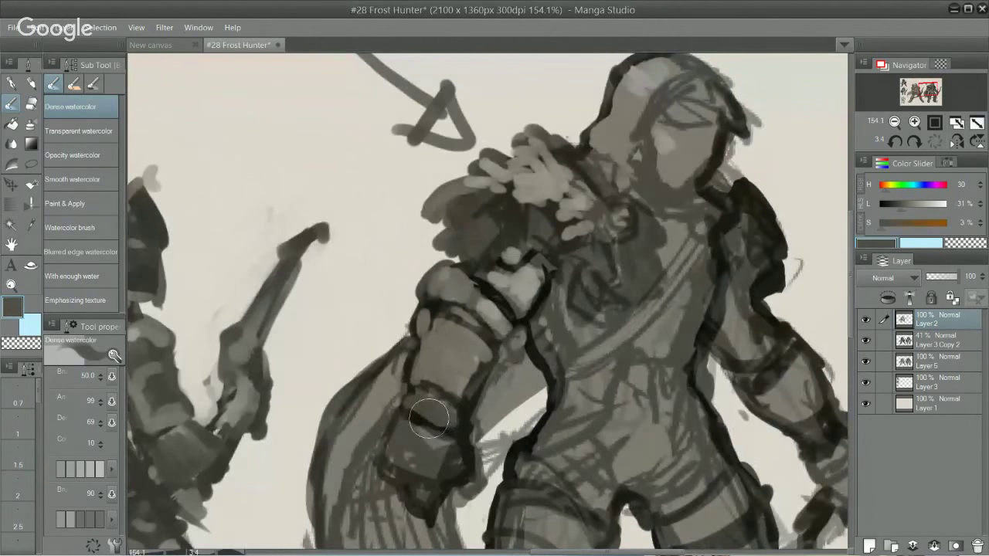
pyautogui.moveTo(429, 418)
pyautogui.mouseDown()
pyautogui.moveTo(402, 413)
pyautogui.moveTo(432, 432)
pyautogui.moveTo(400, 415)
pyautogui.moveTo(414, 417)
pyautogui.moveTo(412, 395)
pyautogui.moveTo(445, 414)
pyautogui.moveTo(413, 392)
pyautogui.moveTo(390, 413)
pyautogui.mouseUp()
pyautogui.keyDown('alt'); pyautogui.click(495, 300); pyautogui.keyUp('alt')
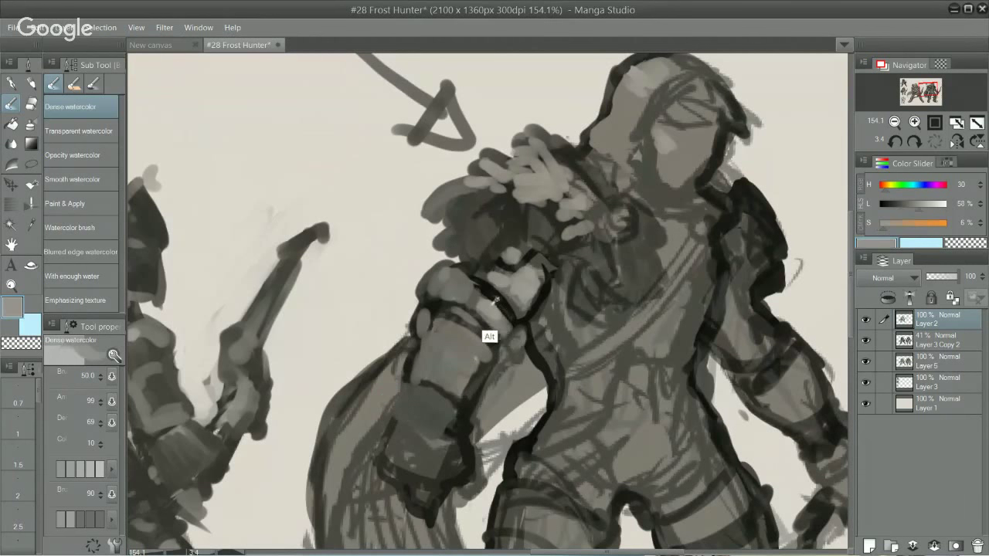
pyautogui.moveTo(429, 383)
pyautogui.mouseDown()
pyautogui.moveTo(418, 424)
pyautogui.moveTo(433, 435)
pyautogui.moveTo(449, 408)
pyautogui.moveTo(492, 405)
pyautogui.moveTo(432, 452)
pyautogui.moveTo(415, 441)
pyautogui.moveTo(435, 459)
pyautogui.moveTo(421, 445)
pyautogui.moveTo(391, 456)
pyautogui.moveTo(455, 384)
pyautogui.moveTo(438, 423)
pyautogui.mouseUp()
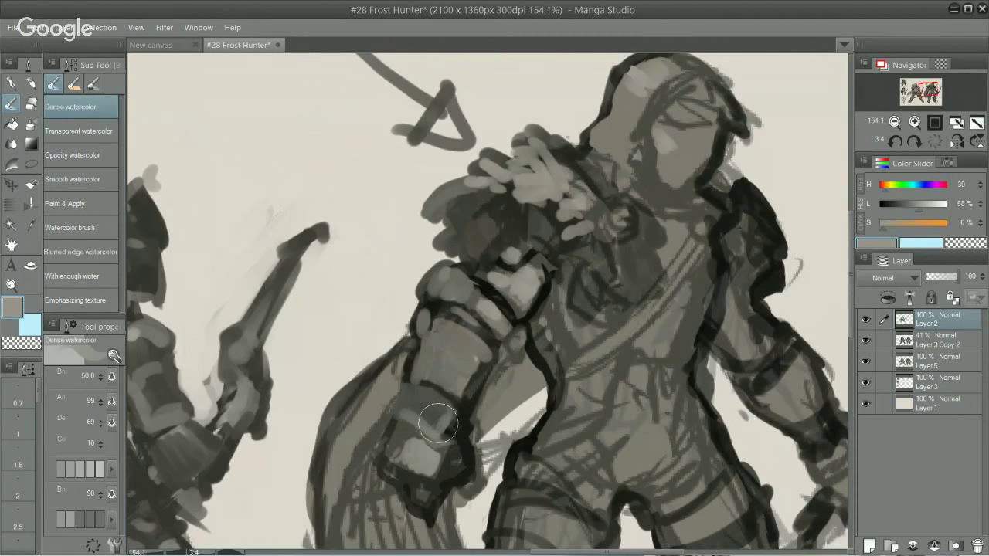
# - Rework the near arm's shading and the dark band above its bracer with sampled light, mid and dark greys
pyautogui.scroll(-2, 665, 373)
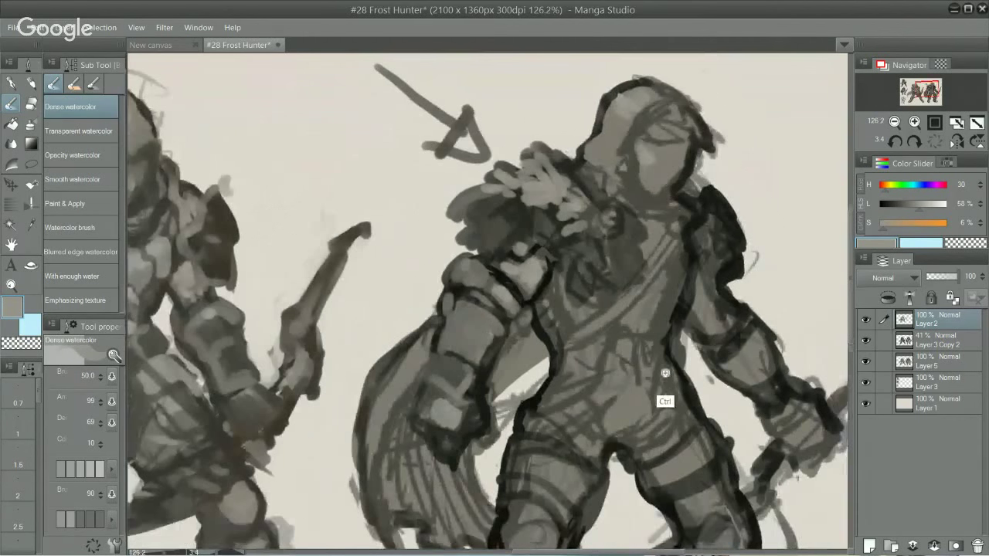
pyautogui.scroll(2, 670, 376)
pyautogui.scroll(-5, 662, 382)
pyautogui.scroll(3, 662, 384)
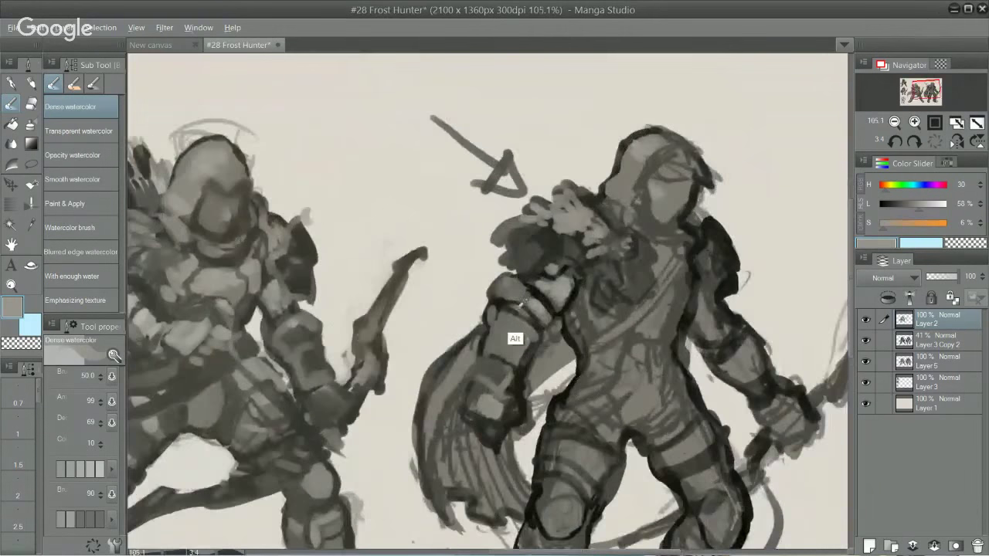
pyautogui.keyDown('alt'); pyautogui.click(522, 305); pyautogui.keyUp('alt')
pyautogui.moveTo(499, 307)
pyautogui.mouseDown()
pyautogui.moveTo(531, 318)
pyautogui.moveTo(539, 337)
pyautogui.moveTo(489, 347)
pyautogui.moveTo(515, 362)
pyautogui.moveTo(485, 351)
pyautogui.moveTo(517, 371)
pyautogui.moveTo(480, 355)
pyautogui.moveTo(515, 340)
pyautogui.moveTo(489, 354)
pyautogui.moveTo(513, 367)
pyautogui.moveTo(486, 353)
pyautogui.moveTo(510, 368)
pyautogui.mouseUp()
pyautogui.keyDown('alt'); pyautogui.click(524, 363); pyautogui.keyUp('alt')
pyautogui.keyDown('alt'); pyautogui.click(513, 342); pyautogui.keyUp('alt')
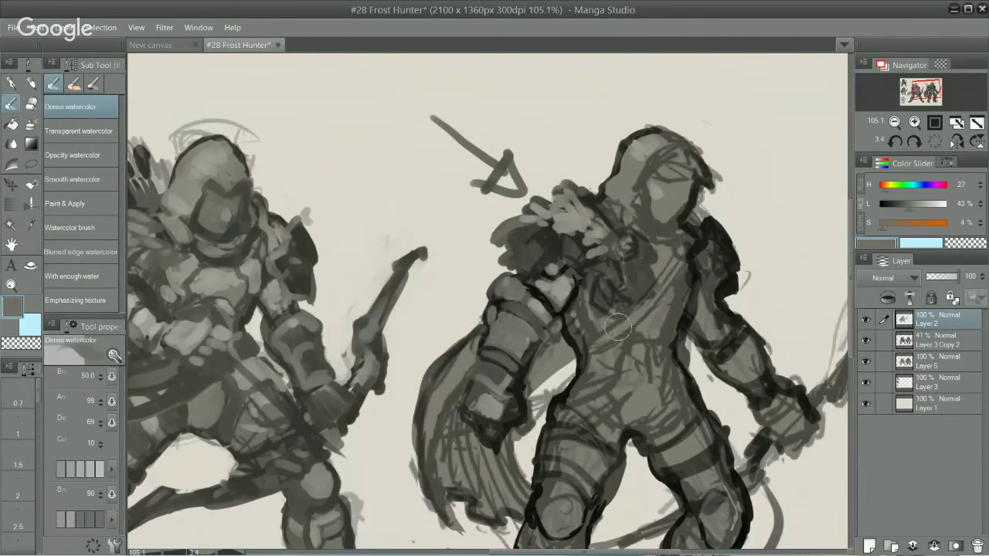
pyautogui.moveTo(494, 358)
pyautogui.mouseDown()
pyautogui.moveTo(523, 345)
pyautogui.moveTo(522, 362)
pyautogui.moveTo(512, 368)
pyautogui.moveTo(493, 352)
pyautogui.moveTo(499, 312)
pyautogui.moveTo(662, 262)
pyautogui.moveTo(500, 358)
pyautogui.moveTo(507, 366)
pyautogui.moveTo(519, 326)
pyautogui.mouseUp()
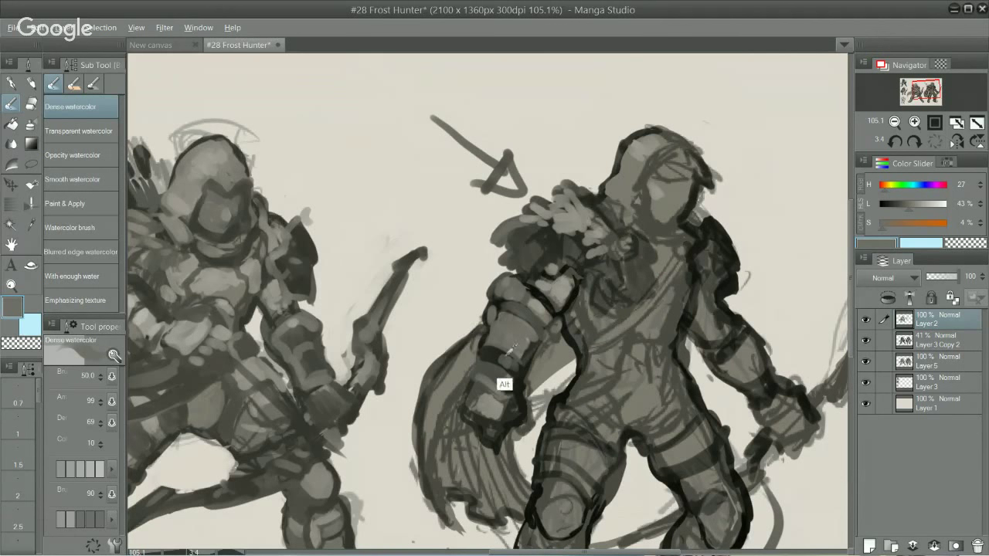
pyautogui.keyDown('alt'); pyautogui.click(482, 384); pyautogui.keyUp('alt')
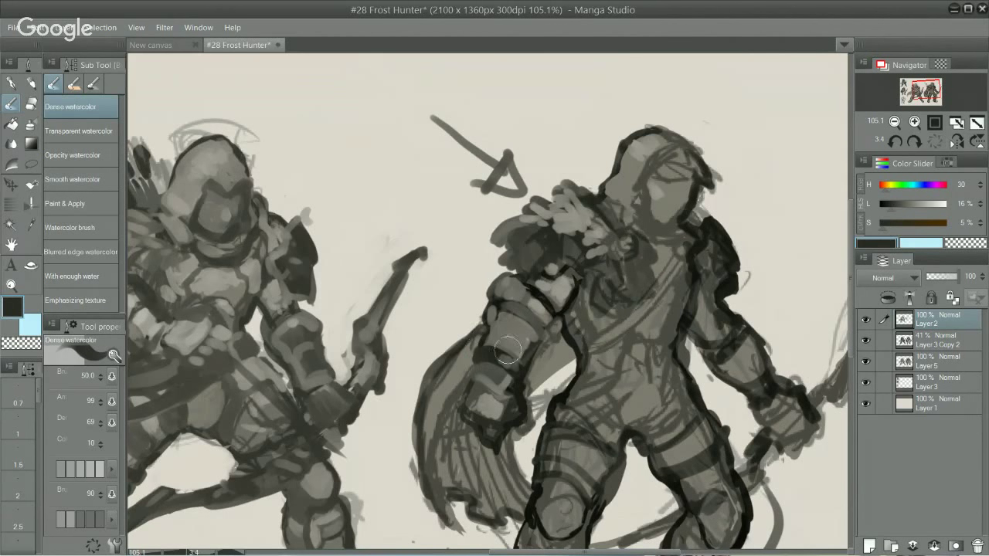
# - Lighten the near upper arm, tone down the gauntlet highlight and soften the arm's outer outline with sampled greys
pyautogui.scroll(-2, 717, 349)
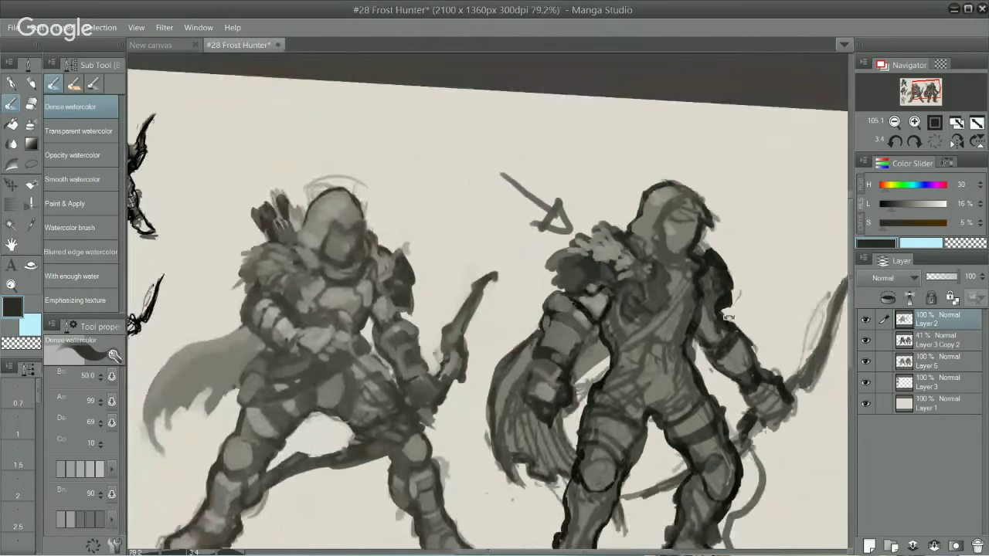
pyautogui.moveTo(729, 318); pyautogui.dragTo(771, 316)
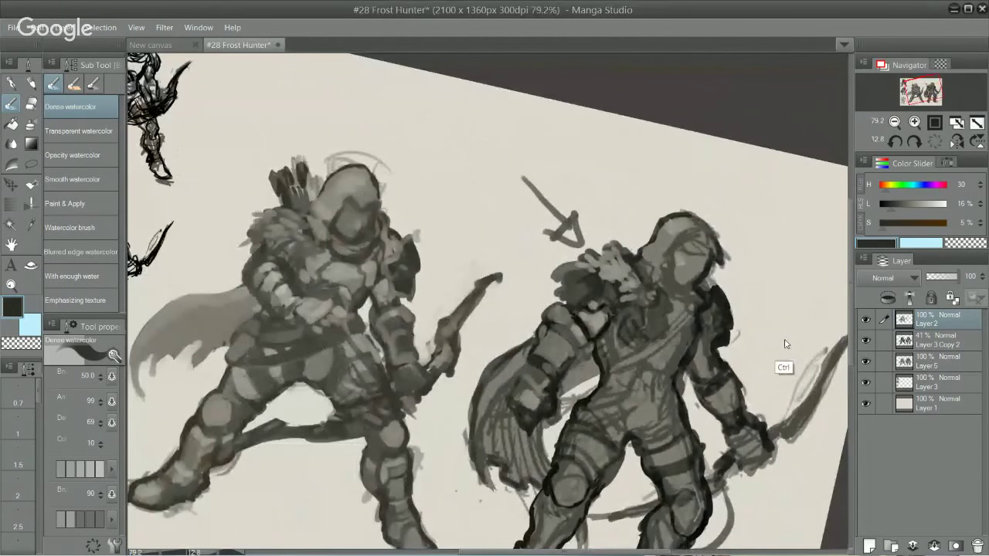
pyautogui.scroll(2, 556, 346)
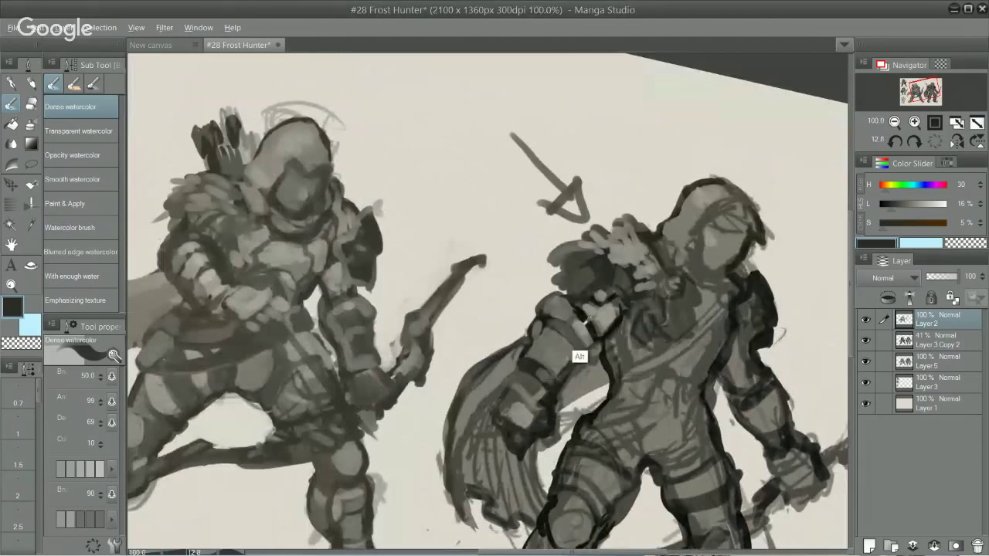
pyautogui.keyDown('alt'); pyautogui.click(572, 347); pyautogui.keyUp('alt')
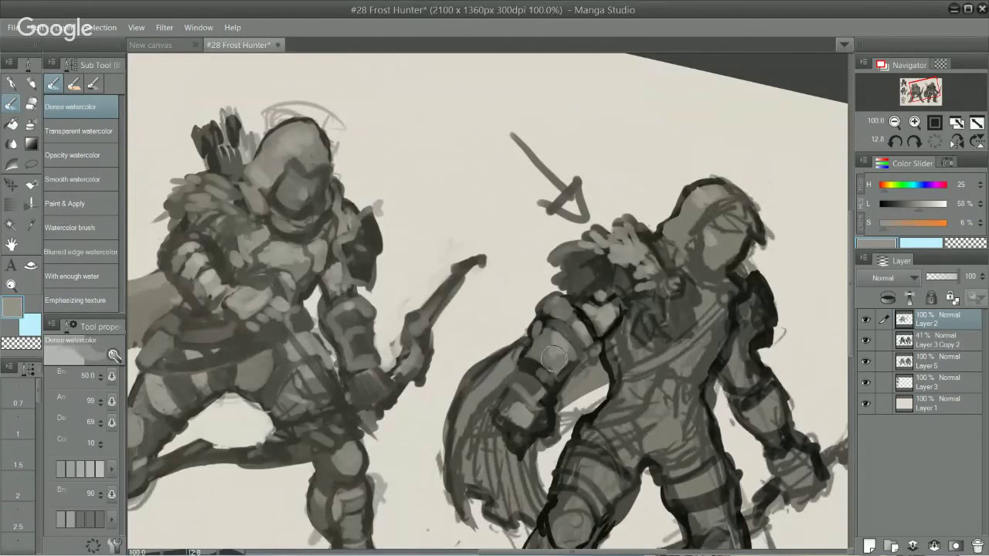
pyautogui.keyDown('alt'); pyautogui.click(522, 385); pyautogui.keyUp('alt')
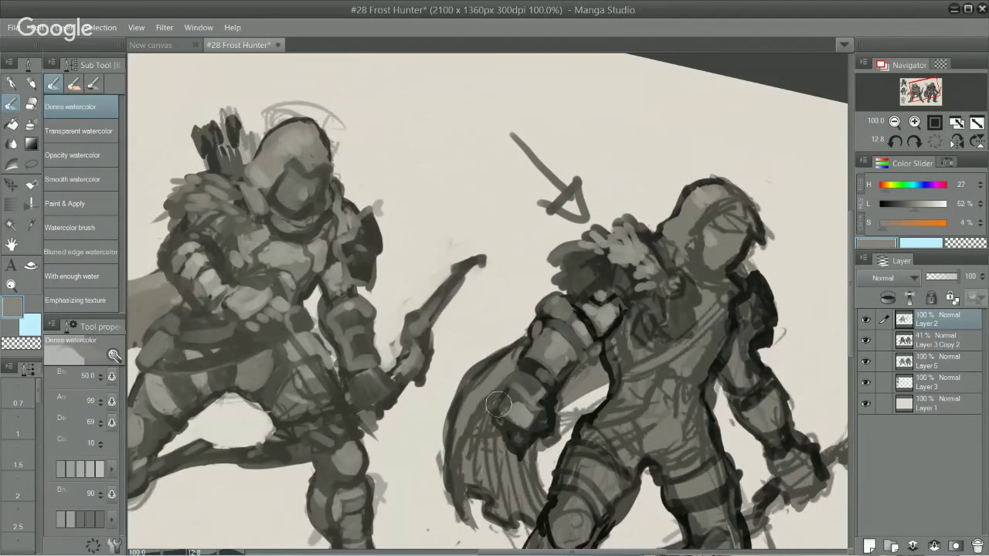
pyautogui.keyDown('alt'); pyautogui.click(537, 361); pyautogui.keyUp('alt')
pyautogui.moveTo(497, 402)
pyautogui.mouseDown()
pyautogui.moveTo(526, 432)
pyautogui.moveTo(510, 401)
pyautogui.moveTo(533, 421)
pyautogui.moveTo(504, 385)
pyautogui.moveTo(498, 409)
pyautogui.moveTo(522, 429)
pyautogui.moveTo(537, 410)
pyautogui.moveTo(508, 384)
pyautogui.moveTo(542, 402)
pyautogui.moveTo(533, 409)
pyautogui.mouseUp()
pyautogui.keyDown('alt'); pyautogui.click(506, 396); pyautogui.keyUp('alt')
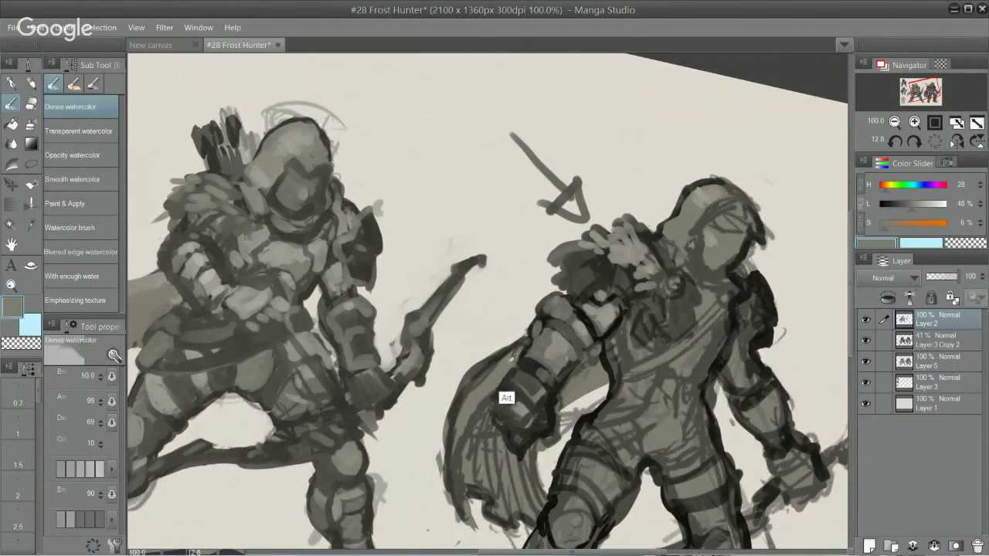
pyautogui.moveTo(506, 373)
pyautogui.mouseDown()
pyautogui.moveTo(489, 398)
pyautogui.moveTo(510, 372)
pyautogui.mouseUp()
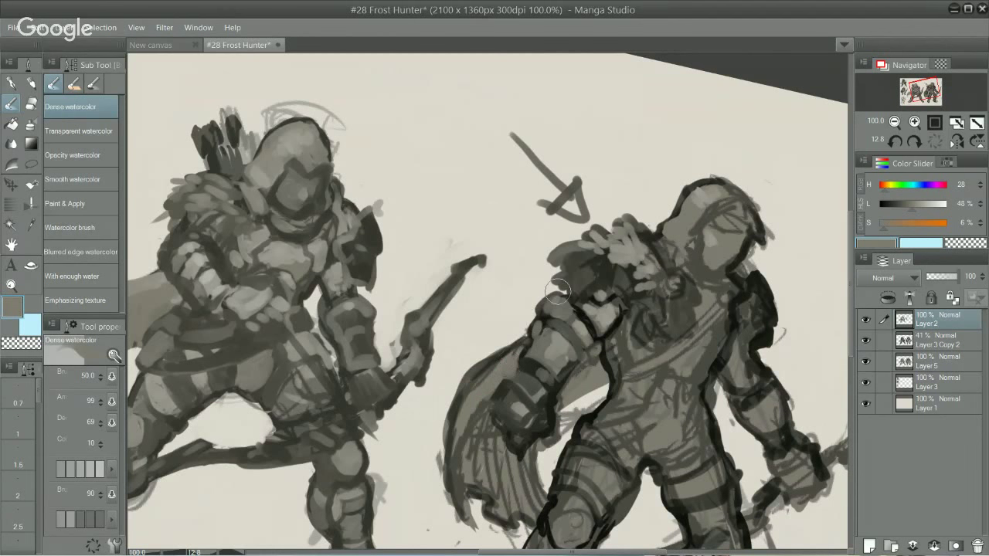
# - Fill the gap between the second figure's near shoulder and chest with sampled black and dark grey
pyautogui.moveTo(624, 285); pyautogui.dragTo(610, 291)
pyautogui.moveTo(754, 282); pyautogui.dragTo(751, 309)
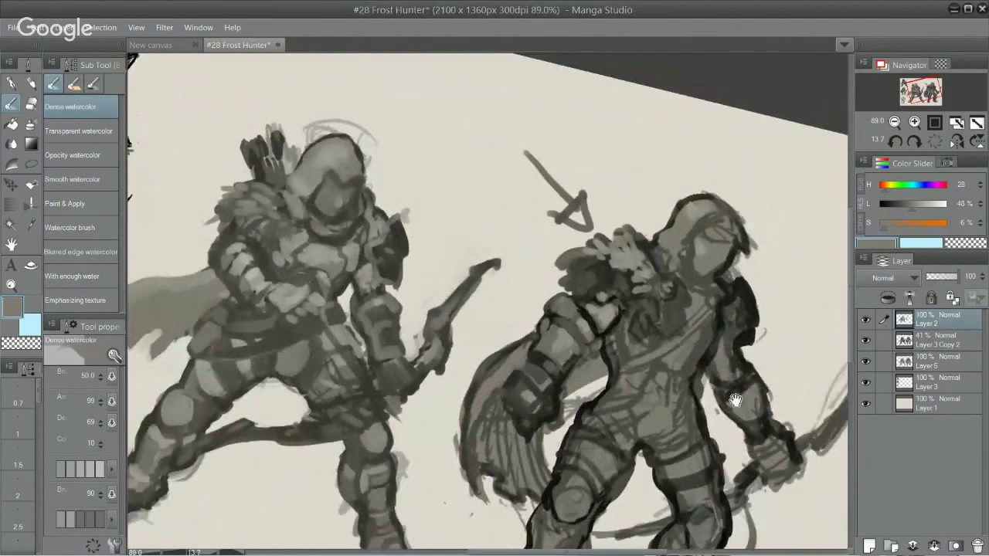
pyautogui.moveTo(734, 400); pyautogui.dragTo(731, 384)
pyautogui.keyDown('alt'); pyautogui.click(585, 240); pyautogui.keyUp('alt')
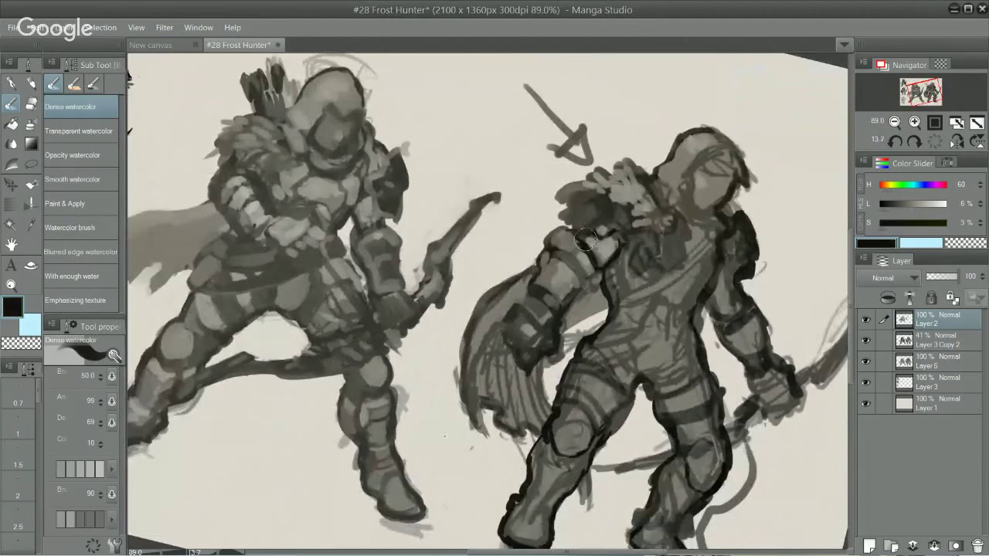
pyautogui.moveTo(585, 241); pyautogui.dragTo(609, 252)
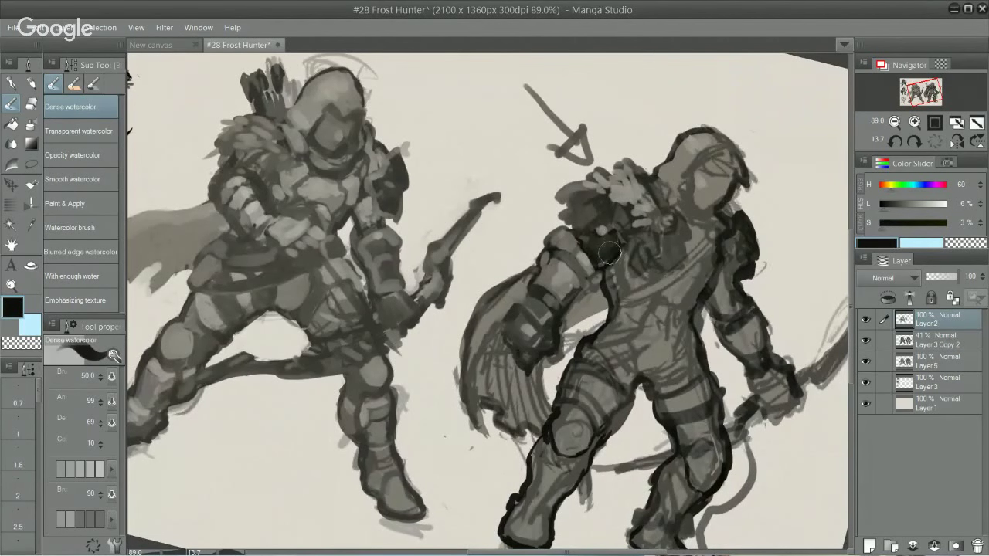
pyautogui.keyDown('alt'); pyautogui.click(609, 251); pyautogui.keyUp('alt')
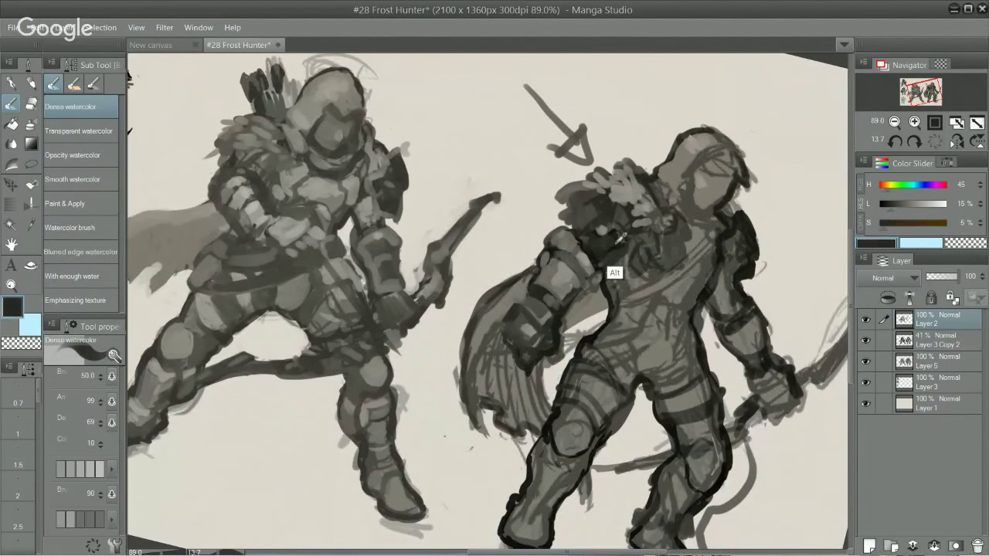
pyautogui.keyDown('alt'); pyautogui.click(613, 237); pyautogui.keyUp('alt')
# - Block in the upper thigh straps and the near side of the chest and waist with dark grey
pyautogui.moveTo(616, 371)
pyautogui.mouseDown()
pyautogui.moveTo(605, 362)
pyautogui.moveTo(620, 372)
pyautogui.mouseUp()
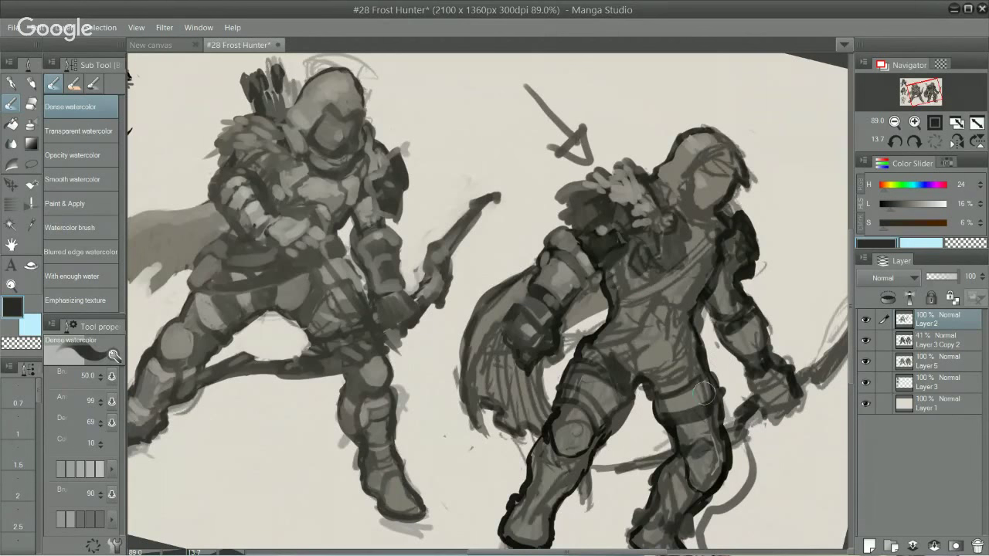
pyautogui.moveTo(699, 392); pyautogui.dragTo(706, 388)
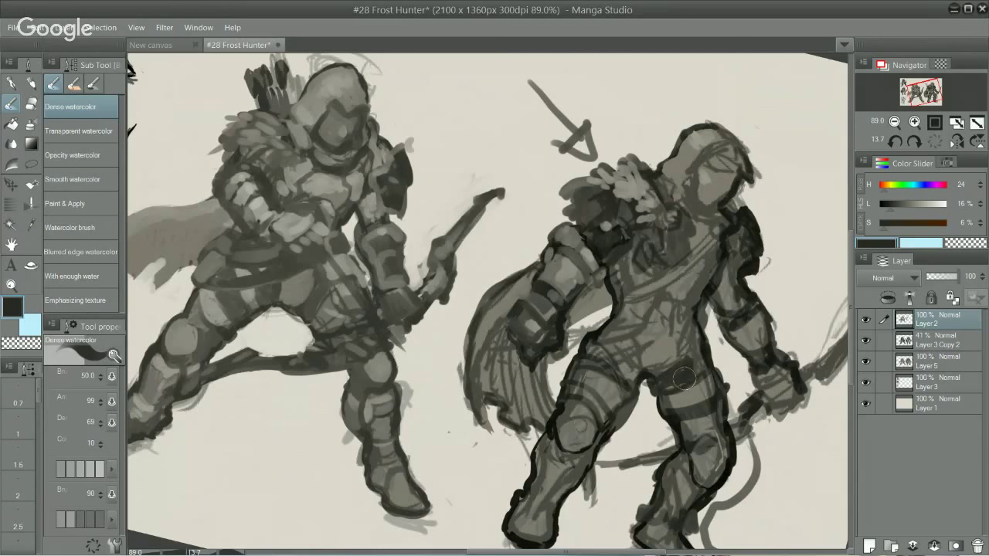
pyautogui.moveTo(683, 379)
pyautogui.mouseDown()
pyautogui.moveTo(681, 420)
pyautogui.moveTo(697, 409)
pyautogui.mouseUp()
pyautogui.moveTo(614, 353)
pyautogui.mouseDown()
pyautogui.moveTo(635, 375)
pyautogui.moveTo(622, 289)
pyautogui.moveTo(612, 260)
pyautogui.mouseUp()
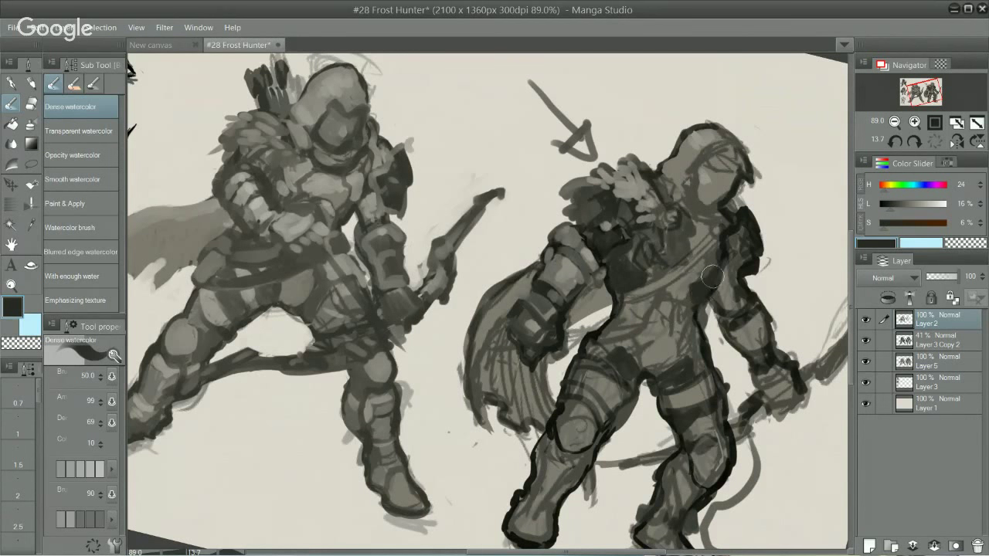
pyautogui.moveTo(626, 318)
pyautogui.mouseDown()
pyautogui.moveTo(627, 303)
pyautogui.moveTo(619, 321)
pyautogui.mouseUp()
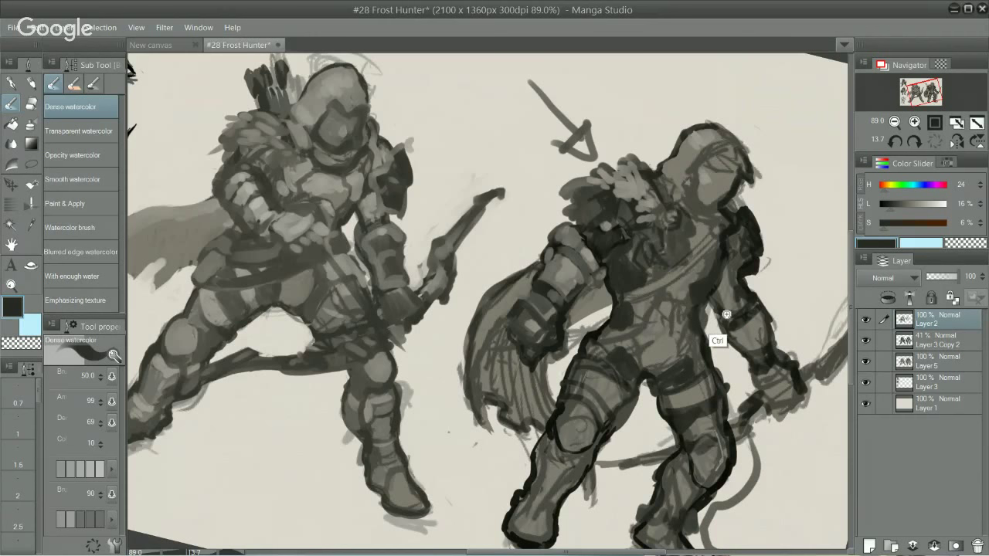
# - Paint dark grey bands across the thighs above both knees and touch up the upper thigh with sampled greys
pyautogui.moveTo(729, 316)
pyautogui.mouseDown()
pyautogui.moveTo(762, 216)
pyautogui.moveTo(661, 284)
pyautogui.moveTo(672, 283)
pyautogui.mouseUp()
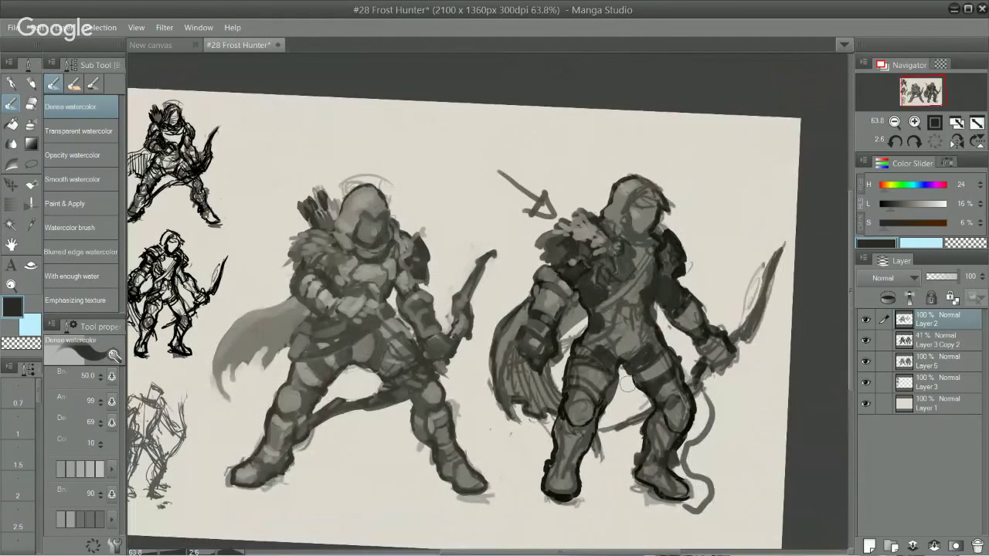
pyautogui.moveTo(568, 387)
pyautogui.mouseDown()
pyautogui.moveTo(591, 397)
pyautogui.moveTo(604, 390)
pyautogui.moveTo(596, 401)
pyautogui.mouseUp()
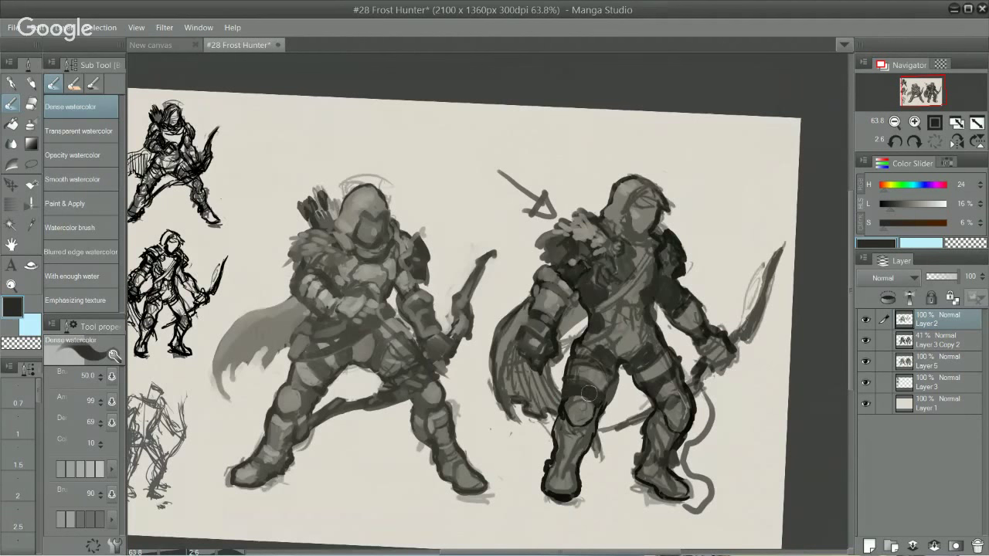
pyautogui.moveTo(647, 390)
pyautogui.mouseDown()
pyautogui.moveTo(663, 411)
pyautogui.moveTo(667, 384)
pyautogui.mouseUp()
pyautogui.keyDown('alt'); pyautogui.click(635, 373); pyautogui.keyUp('alt')
pyautogui.keyDown('alt'); pyautogui.click(665, 362); pyautogui.keyUp('alt')
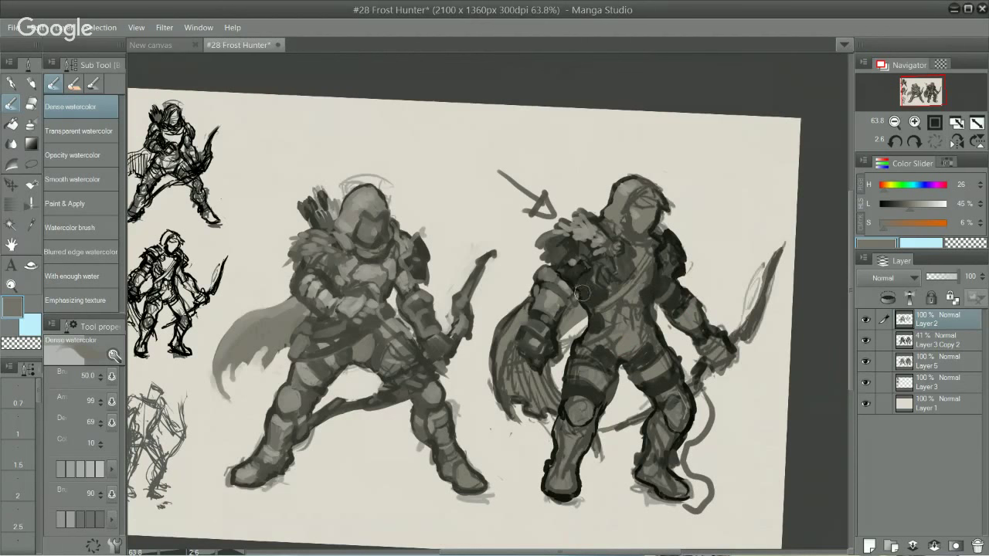
# - Shade the torso around the diagonal chest strap and waist with sampled mid greys
pyautogui.scroll(1, 581, 292)
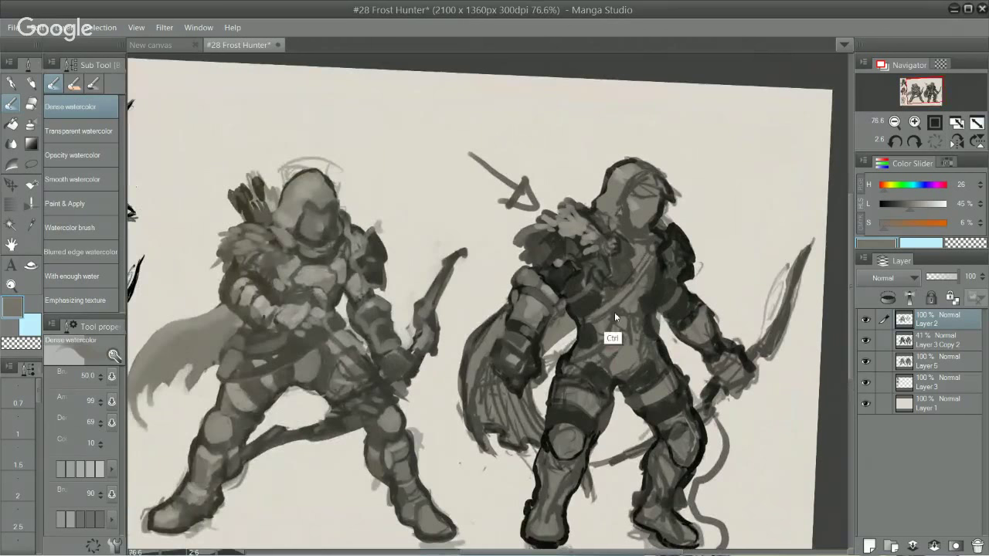
pyautogui.keyDown('alt'); pyautogui.click(652, 295); pyautogui.keyUp('alt')
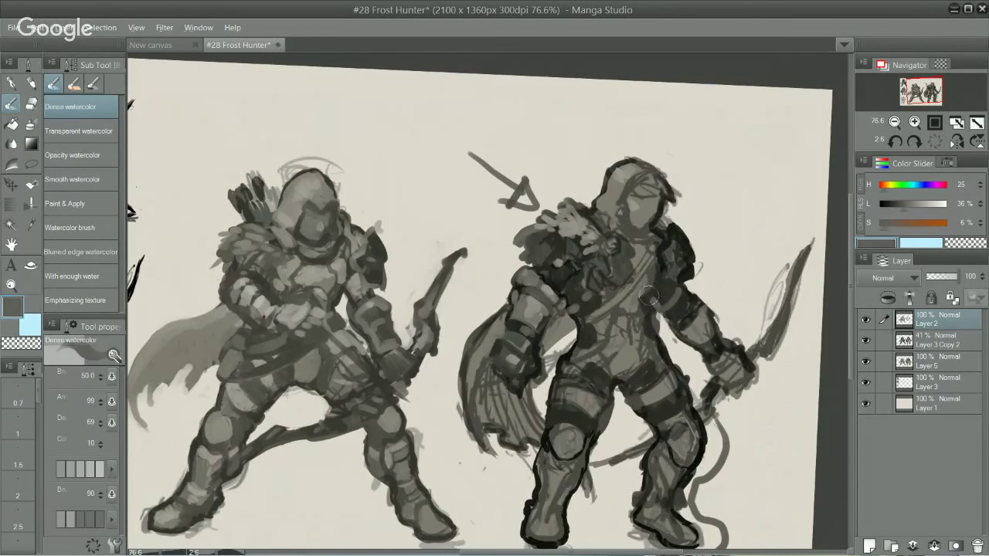
pyautogui.keyDown('alt'); pyautogui.click(646, 323); pyautogui.keyUp('alt')
pyautogui.keyDown('alt'); pyautogui.click(597, 341); pyautogui.keyUp('alt')
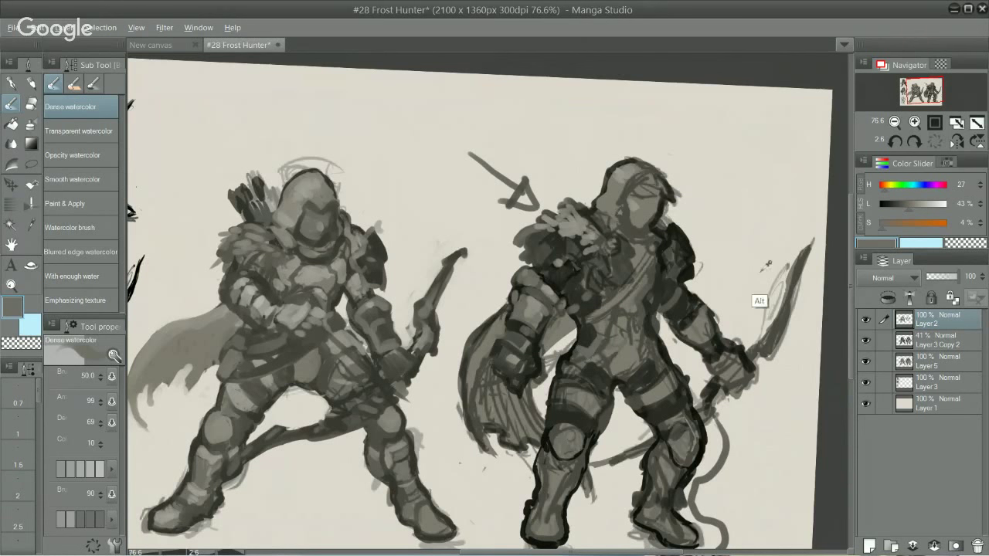
pyautogui.keyDown('alt'); pyautogui.click(576, 303); pyautogui.keyUp('alt')
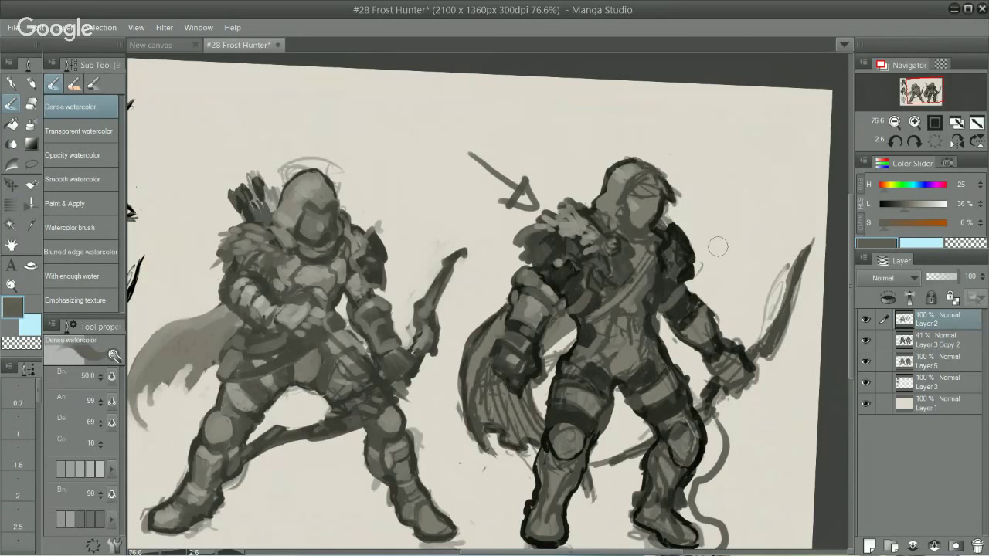
# - Rework the near chest panel and lighten the far shoulder armour plates with sampled dark and light greys
pyautogui.press('ctrl')
pyautogui.keyDown('alt'); pyautogui.click(589, 291); pyautogui.keyUp('alt')
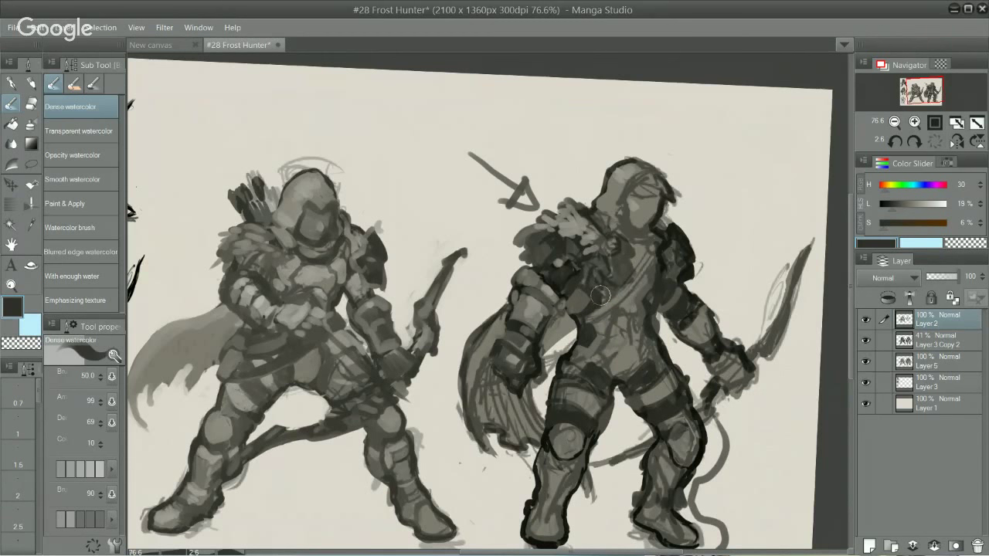
pyautogui.keyDown('alt'); pyautogui.click(609, 325); pyautogui.keyUp('alt')
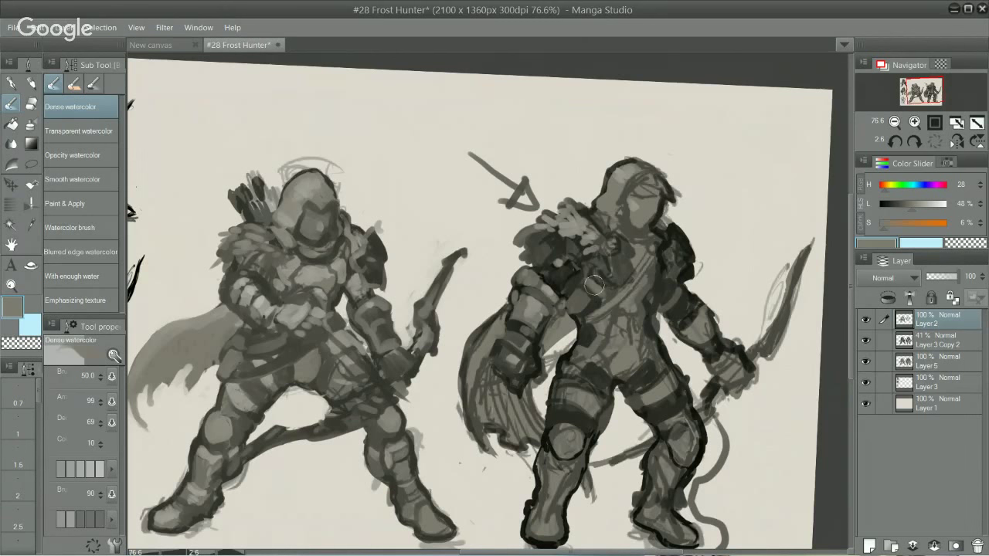
pyautogui.moveTo(657, 282)
pyautogui.mouseDown()
pyautogui.moveTo(643, 295)
pyautogui.moveTo(663, 246)
pyautogui.moveTo(675, 261)
pyautogui.moveTo(675, 232)
pyautogui.moveTo(679, 267)
pyautogui.moveTo(677, 225)
pyautogui.moveTo(682, 260)
pyautogui.moveTo(674, 263)
pyautogui.moveTo(684, 257)
pyautogui.moveTo(686, 267)
pyautogui.mouseUp()
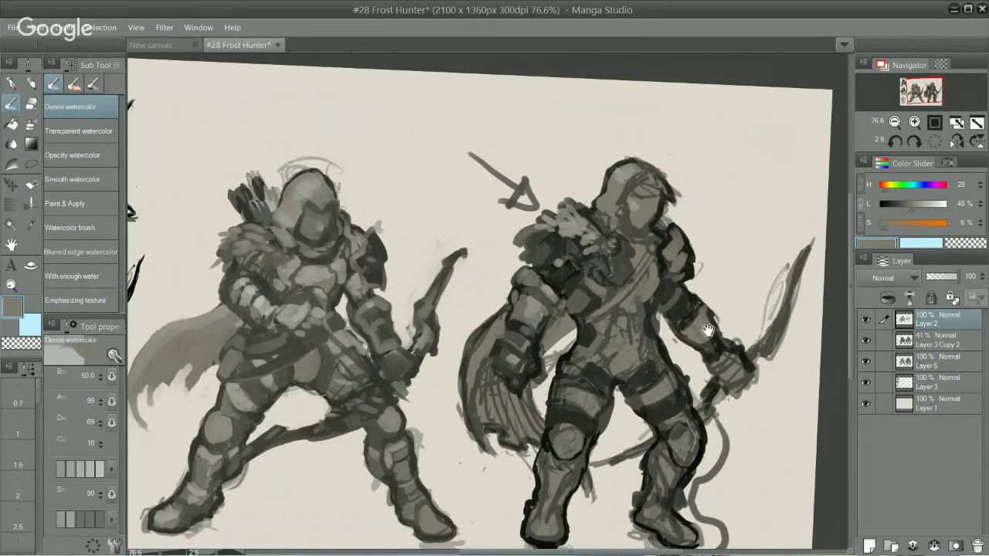
# - Cover the face sketch with mid-dark grey and define the hood opening with a dark edge and lighter inner strokes
pyautogui.scroll(-2, 707, 330)
pyautogui.scroll(3, 725, 360)
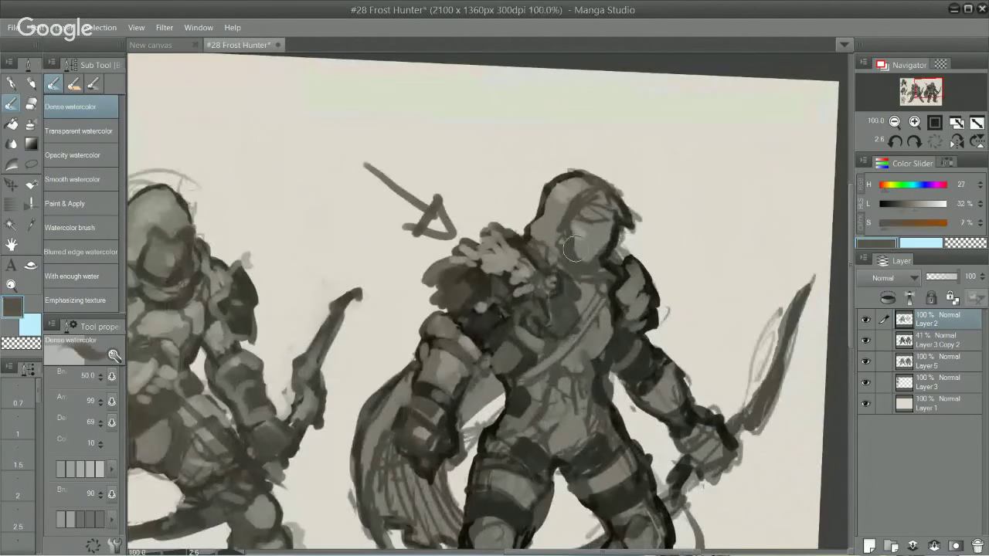
pyautogui.moveTo(574, 249)
pyautogui.mouseDown()
pyautogui.moveTo(579, 219)
pyautogui.moveTo(587, 259)
pyautogui.moveTo(607, 218)
pyautogui.moveTo(608, 231)
pyautogui.moveTo(589, 216)
pyautogui.moveTo(613, 213)
pyautogui.moveTo(578, 213)
pyautogui.mouseUp()
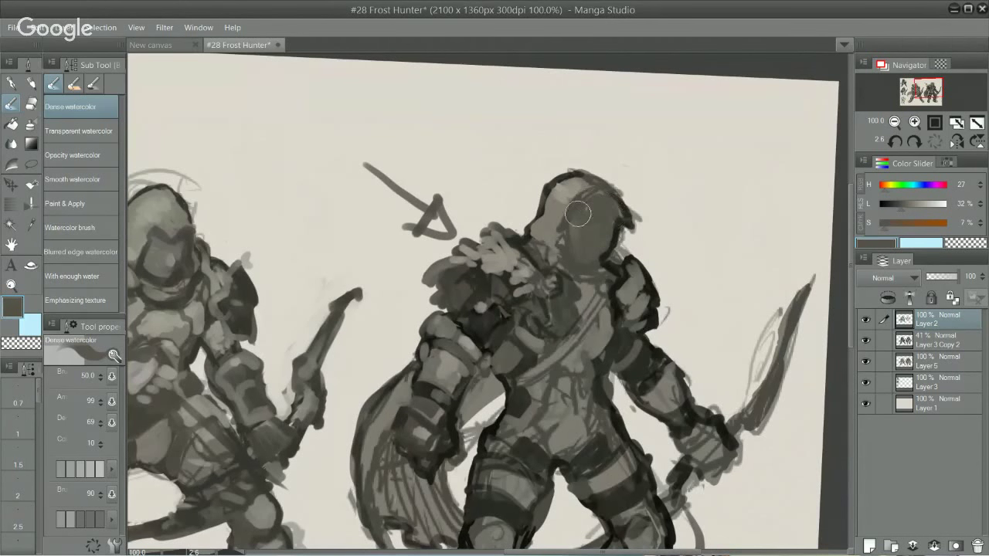
pyautogui.keyDown('alt'); pyautogui.click(568, 286); pyautogui.keyUp('alt')
pyautogui.moveTo(564, 266)
pyautogui.mouseDown()
pyautogui.moveTo(564, 229)
pyautogui.moveTo(606, 186)
pyautogui.mouseUp()
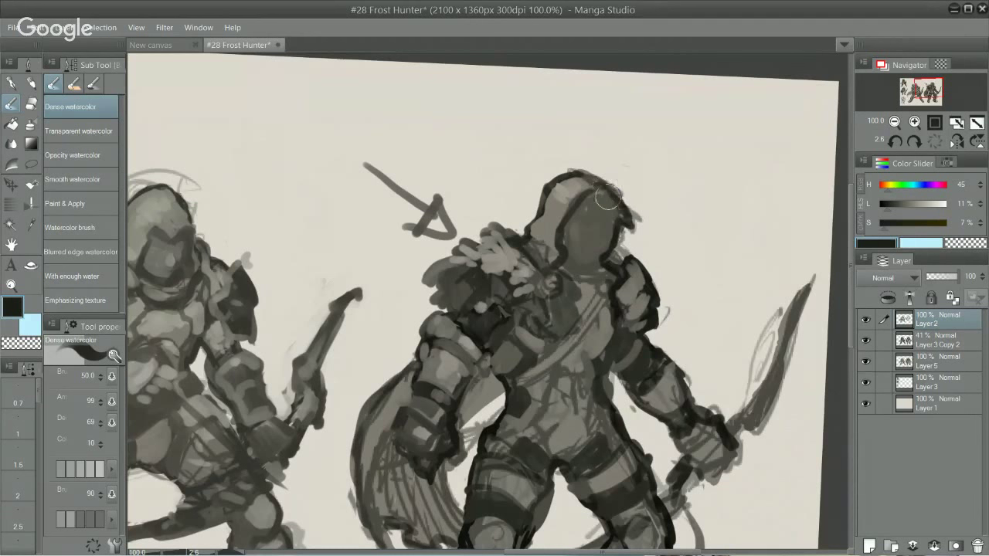
pyautogui.keyDown('alt'); pyautogui.click(566, 222); pyautogui.keyUp('alt')
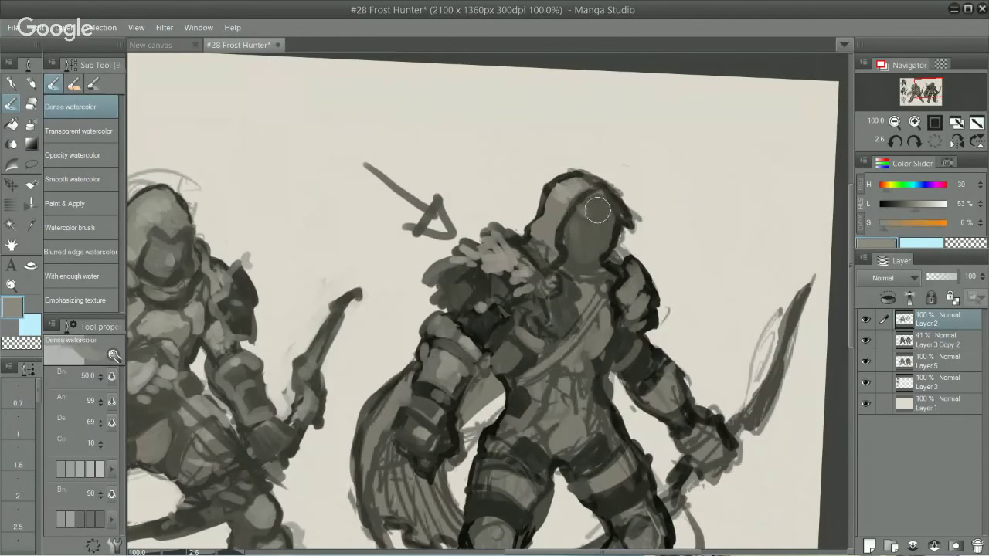
pyautogui.moveTo(590, 201)
pyautogui.mouseDown()
pyautogui.moveTo(597, 195)
pyautogui.moveTo(577, 217)
pyautogui.mouseUp()
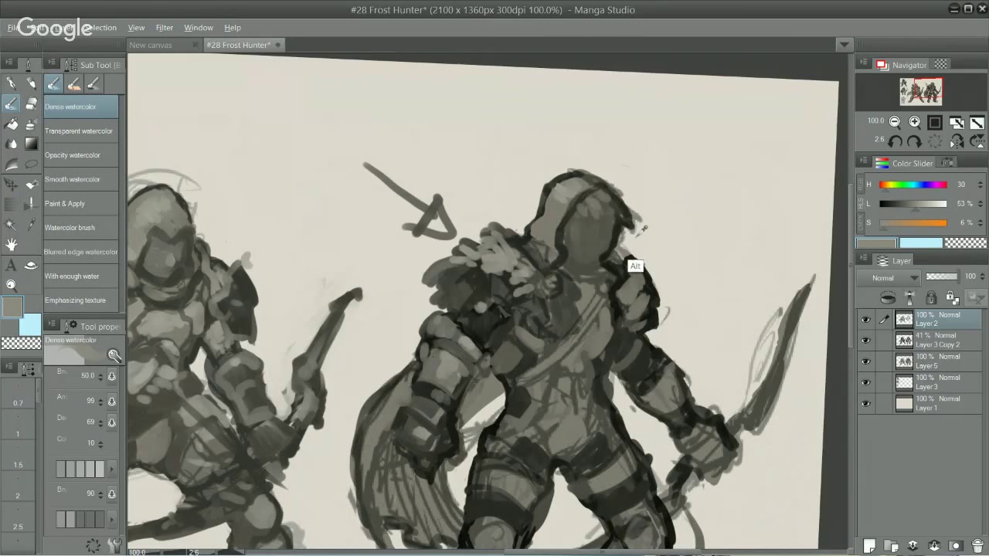
# - Trim the hood's outer edge with the background colour and shade the face and chin with sampled dark and mid greys
pyautogui.keyDown('alt'); pyautogui.click(639, 234); pyautogui.keyUp('alt')
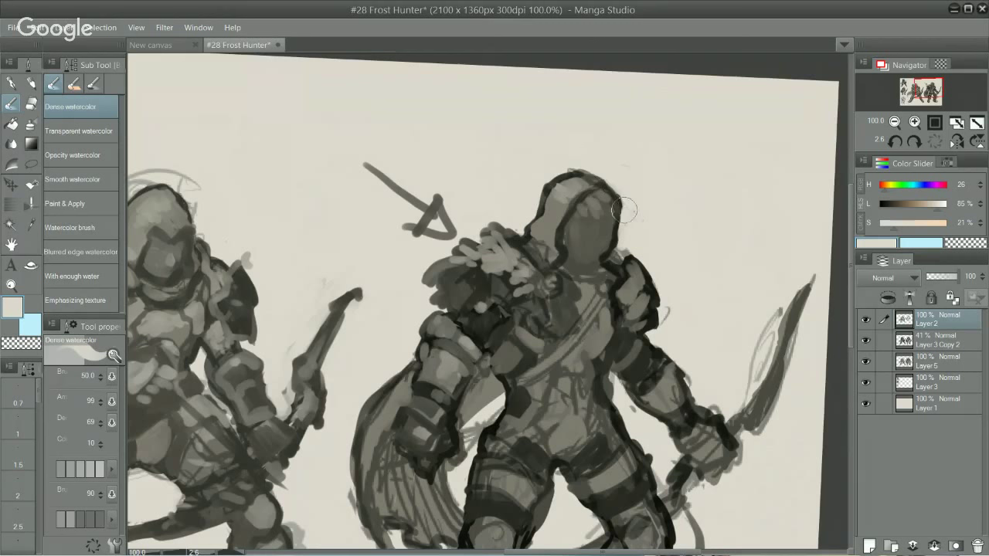
pyautogui.keyDown('alt'); pyautogui.click(573, 231); pyautogui.keyUp('alt')
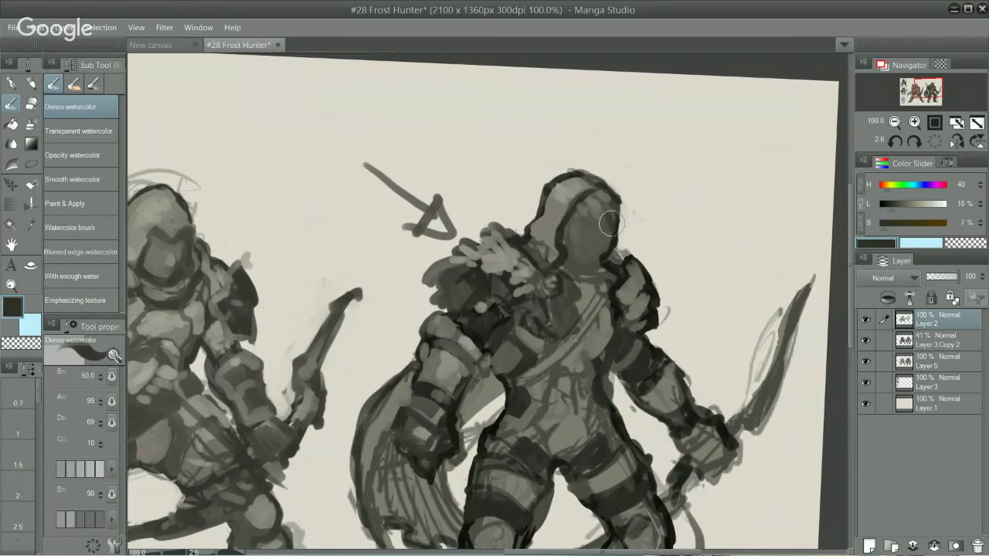
pyautogui.moveTo(613, 223); pyautogui.dragTo(607, 255)
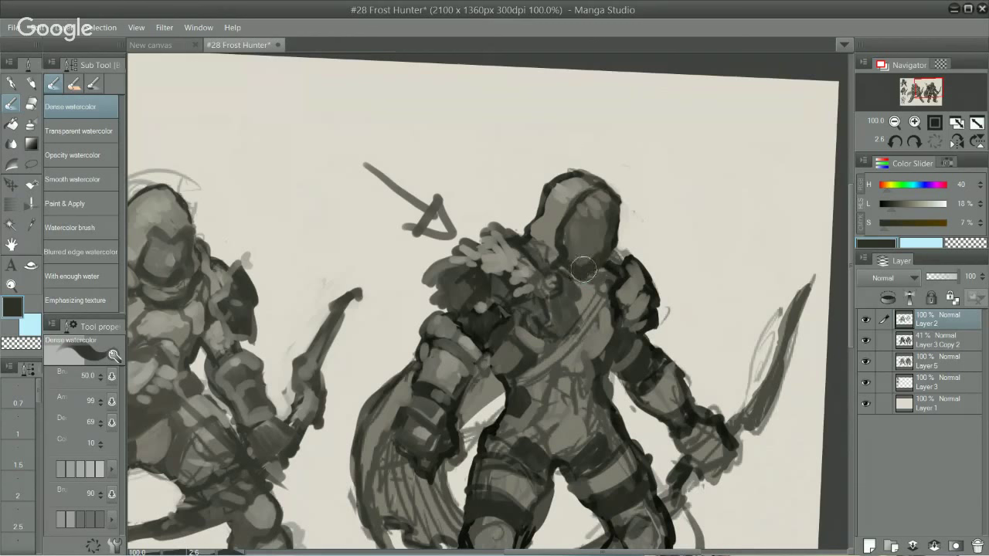
pyautogui.press('ctrl')
pyautogui.moveTo(563, 261)
pyautogui.mouseDown()
pyautogui.moveTo(608, 248)
pyautogui.moveTo(585, 271)
pyautogui.mouseUp()
pyautogui.keyDown('alt'); pyautogui.click(554, 222); pyautogui.keyUp('alt')
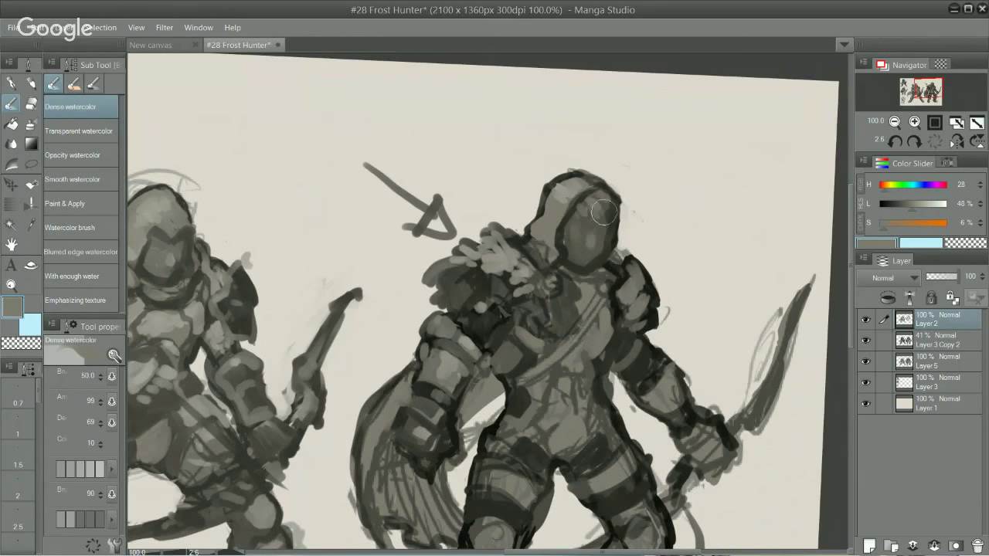
# - Clean up the outer edge of the fur mantle with the sampled background colour
pyautogui.moveTo(623, 207); pyautogui.dragTo(654, 302)
pyautogui.scroll(2, 645, 270)
pyautogui.keyDown('alt'); pyautogui.click(482, 267); pyautogui.keyUp('alt')
pyautogui.moveTo(485, 261)
pyautogui.mouseDown()
pyautogui.moveTo(484, 234)
pyautogui.moveTo(507, 214)
pyautogui.moveTo(488, 235)
pyautogui.moveTo(504, 210)
pyautogui.mouseUp()
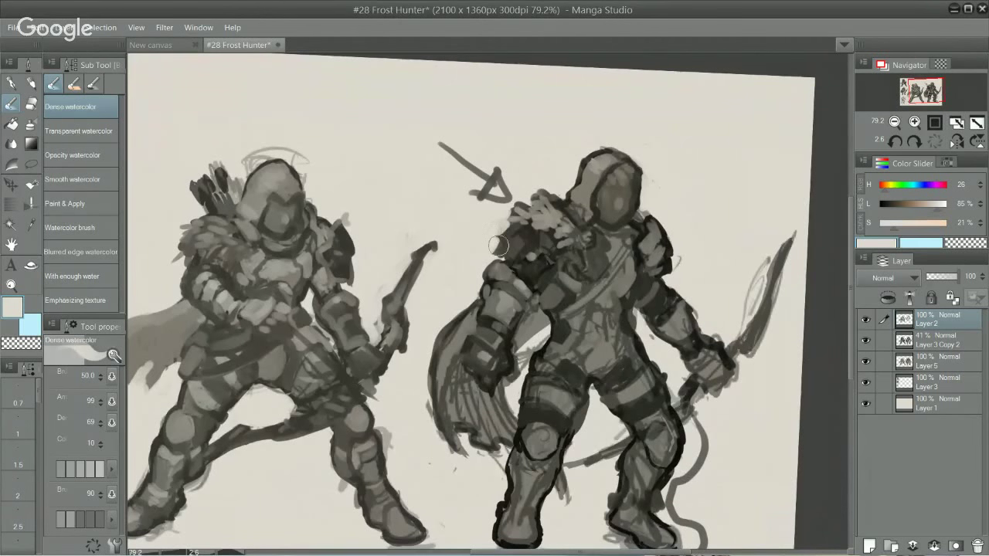
# - Reshape the near shoulder pad below the fur, adding a mid grey band and dark grey shading with sampled tones
pyautogui.moveTo(499, 246)
pyautogui.mouseDown()
pyautogui.moveTo(501, 210)
pyautogui.moveTo(512, 227)
pyautogui.moveTo(497, 249)
pyautogui.moveTo(531, 247)
pyautogui.moveTo(510, 242)
pyautogui.moveTo(543, 258)
pyautogui.moveTo(503, 245)
pyautogui.moveTo(537, 254)
pyautogui.moveTo(523, 242)
pyautogui.moveTo(643, 207)
pyautogui.moveTo(515, 241)
pyautogui.moveTo(552, 237)
pyautogui.mouseUp()
pyautogui.keyDown('alt'); pyautogui.click(506, 295); pyautogui.keyUp('alt')
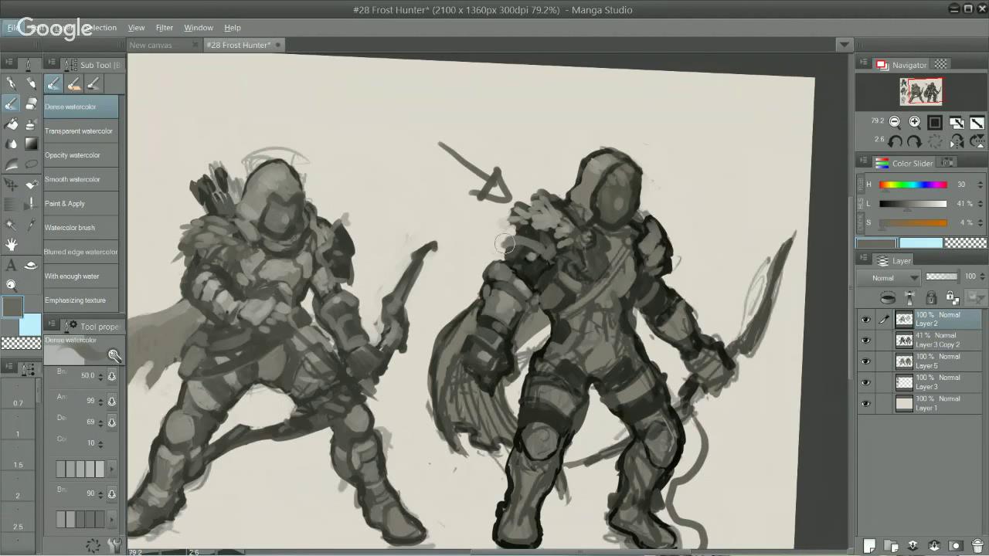
pyautogui.keyDown('alt'); pyautogui.click(517, 244); pyautogui.keyUp('alt')
pyautogui.keyDown('alt'); pyautogui.click(526, 249); pyautogui.keyUp('alt')
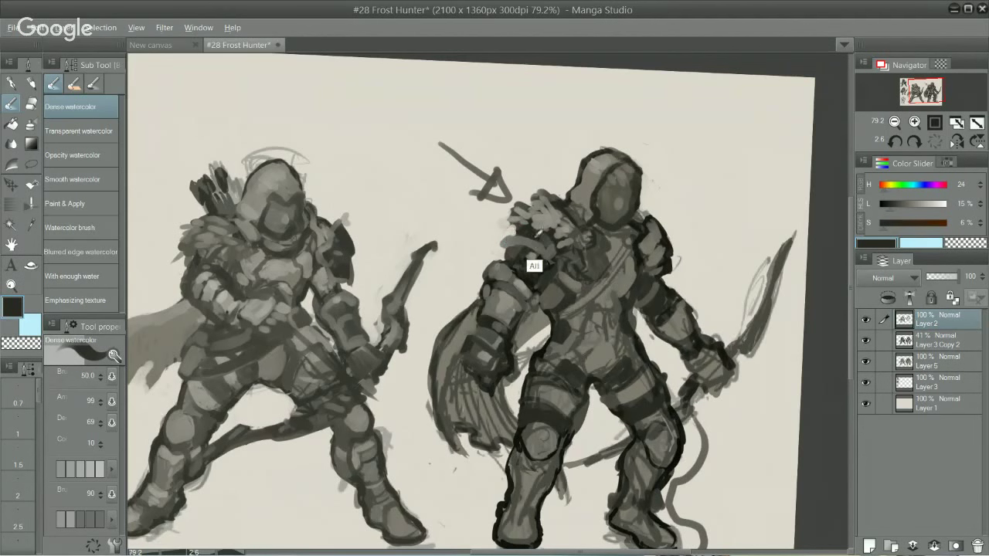
pyautogui.moveTo(509, 239)
pyautogui.mouseDown()
pyautogui.moveTo(543, 249)
pyautogui.moveTo(523, 222)
pyautogui.mouseUp()
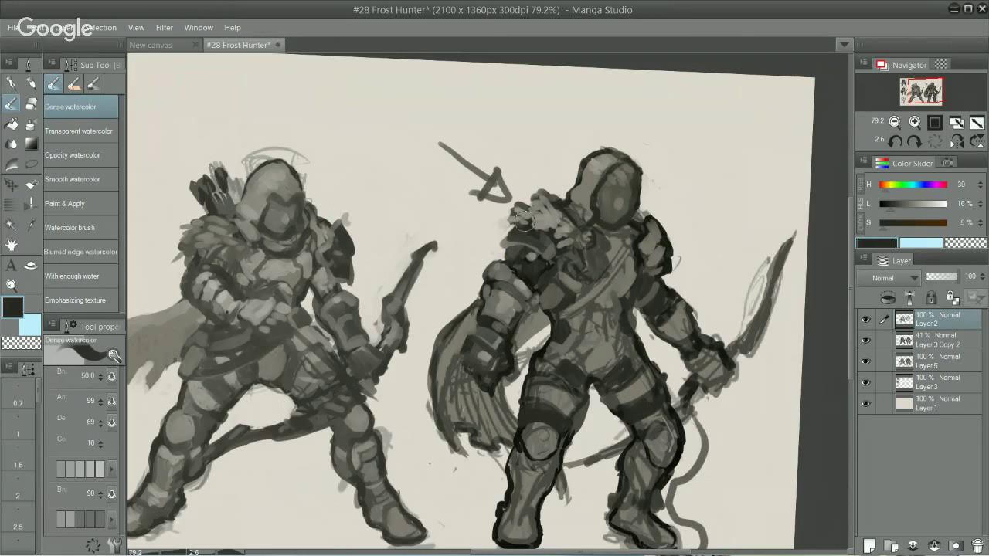
# - Extend the fur mantle below the hood and lighten the upper chest strap with sampled dark and light greys
pyautogui.scroll(-2, 588, 309)
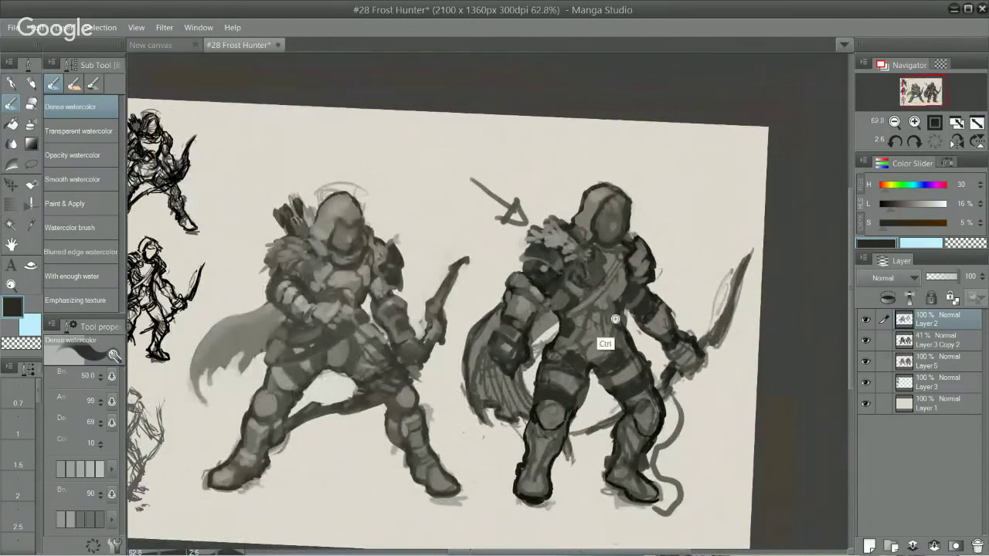
pyautogui.keyDown('alt'); pyautogui.click(578, 238); pyautogui.keyUp('alt')
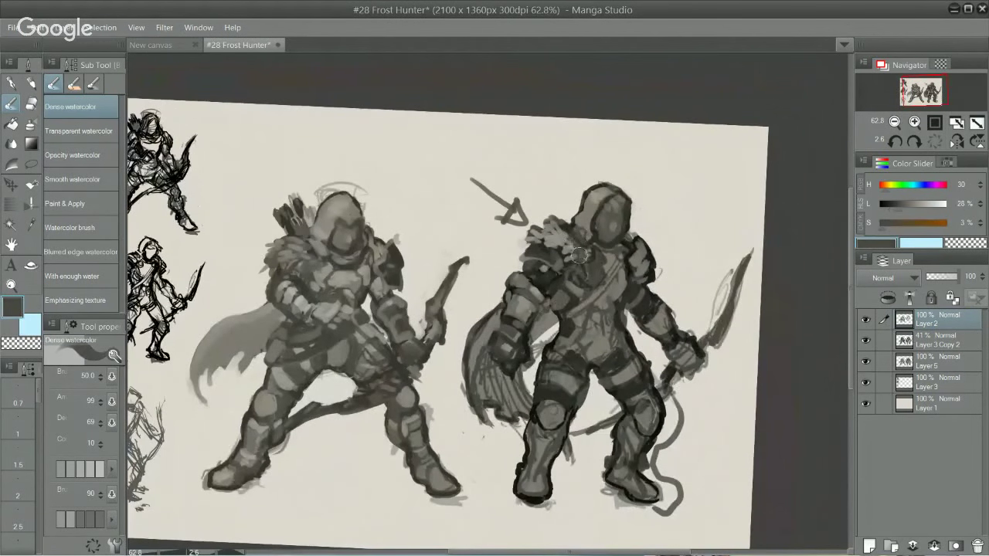
pyautogui.moveTo(579, 254); pyautogui.dragTo(572, 237)
pyautogui.keyDown('alt'); pyautogui.click(575, 236); pyautogui.keyUp('alt')
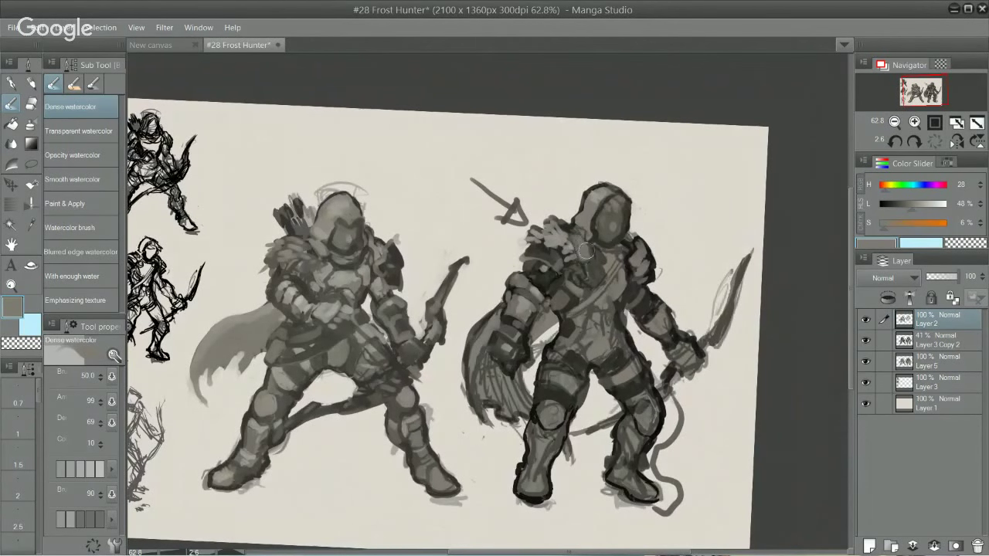
pyautogui.moveTo(623, 246); pyautogui.dragTo(624, 264)
pyautogui.keyDown('alt'); pyautogui.click(619, 309); pyautogui.keyUp('alt')
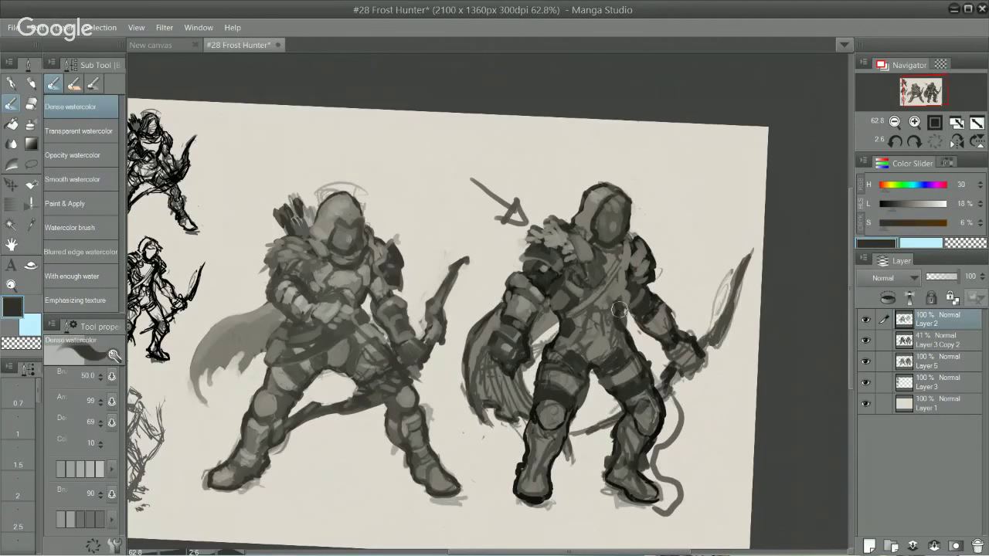
# - Refine the far side of the second figure's chest beside the arm with sampled dark and mid greys
pyautogui.keyDown('alt'); pyautogui.click(624, 300); pyautogui.keyUp('alt')
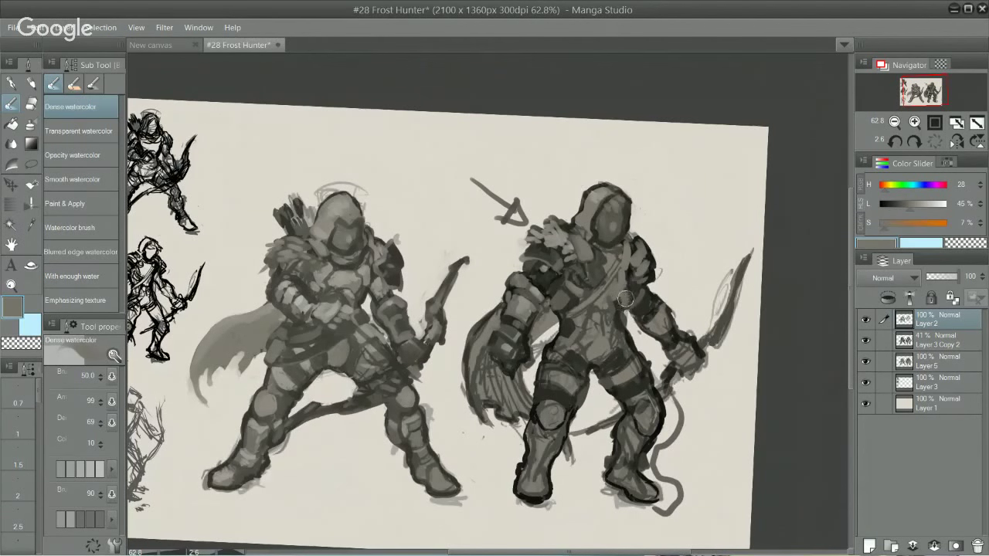
pyautogui.keyDown('alt'); pyautogui.click(622, 309); pyautogui.keyUp('alt')
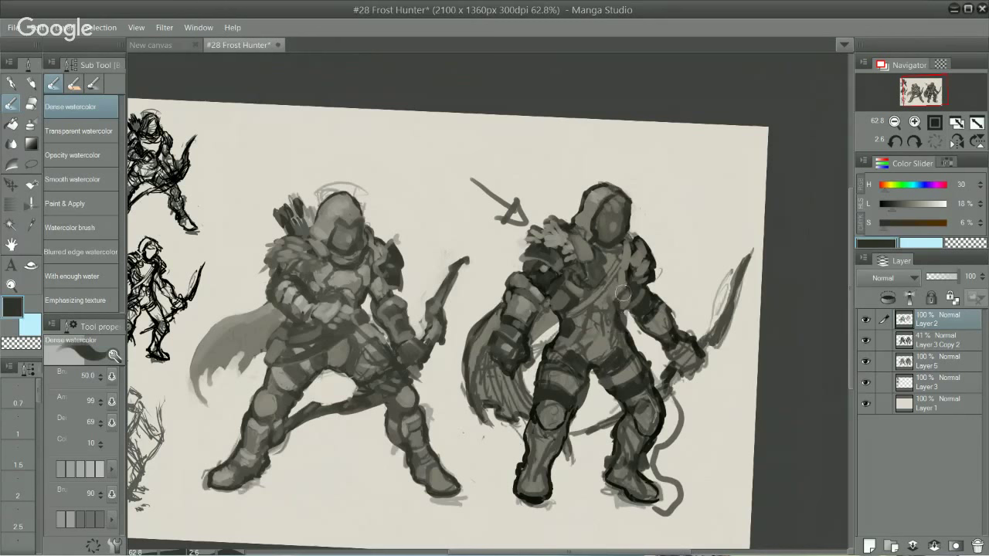
pyautogui.keyDown('alt'); pyautogui.click(623, 292); pyautogui.keyUp('alt')
pyautogui.moveTo(621, 284)
pyautogui.mouseDown()
pyautogui.moveTo(616, 298)
pyautogui.moveTo(622, 286)
pyautogui.mouseUp()
pyautogui.keyDown('alt'); pyautogui.click(612, 323); pyautogui.keyUp('alt')
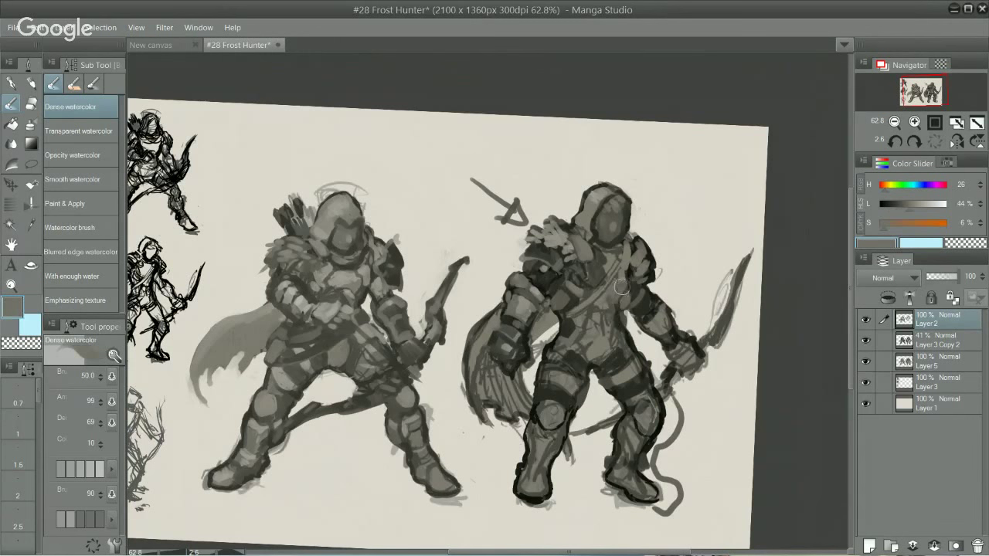
pyautogui.keyDown('alt'); pyautogui.click(613, 310); pyautogui.keyUp('alt')
# - Touch up the torso's near edge and repaint the diagonal chest strap up to the collar in sampled dark grey
pyautogui.keyDown('alt'); pyautogui.click(571, 344); pyautogui.keyUp('alt')
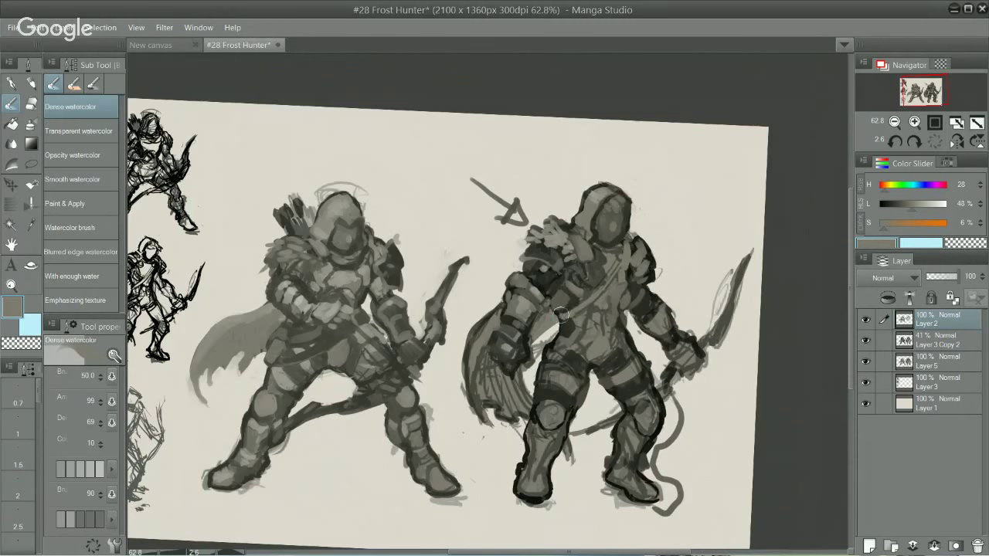
pyautogui.keyDown('alt'); pyautogui.click(565, 352); pyautogui.keyUp('alt')
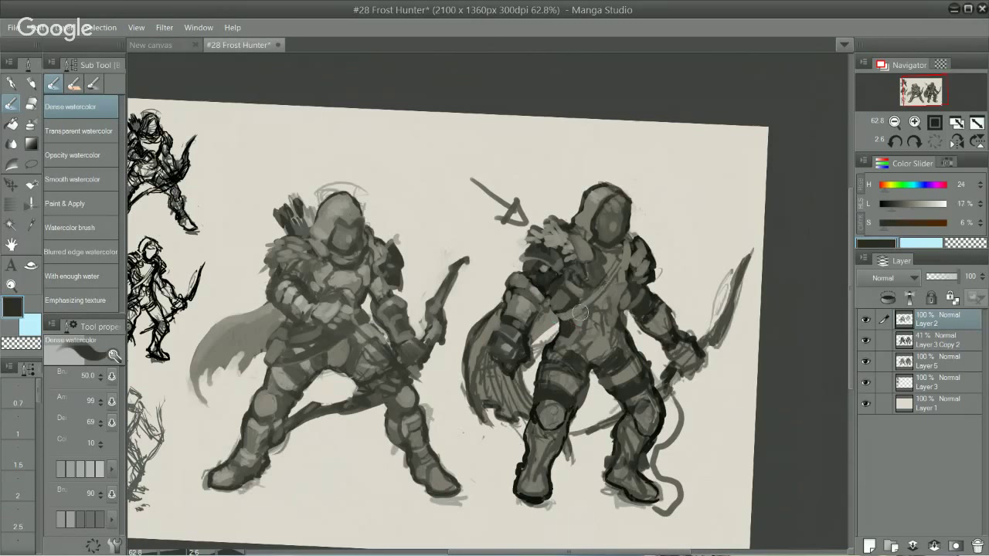
pyautogui.keyDown('alt'); pyautogui.click(588, 275); pyautogui.keyUp('alt')
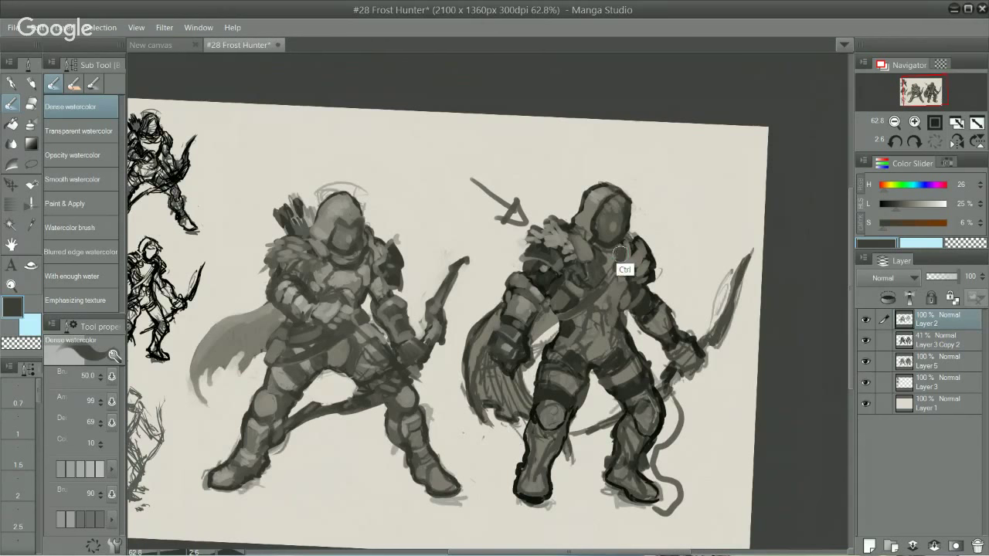
pyautogui.moveTo(562, 317); pyautogui.dragTo(586, 304)
pyautogui.scroll(1, 620, 279)
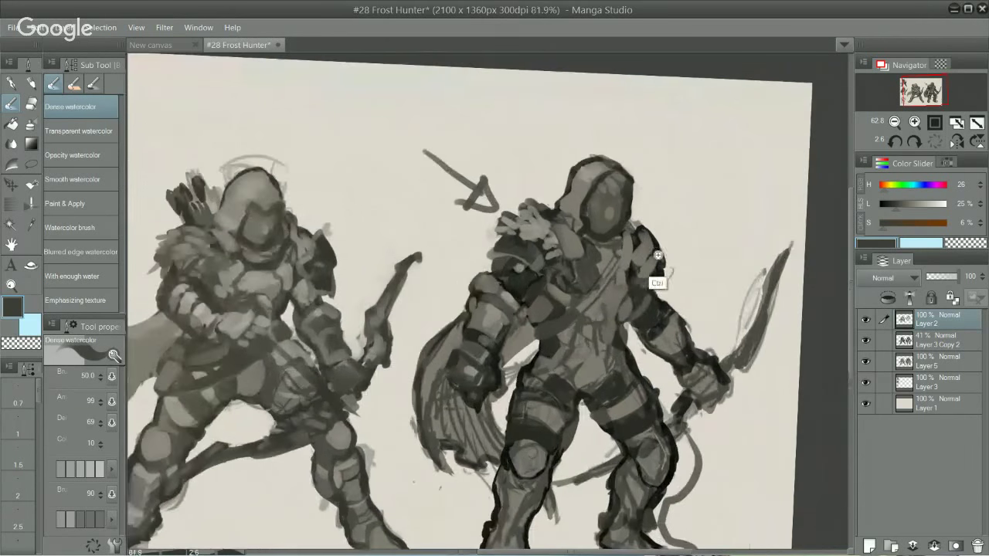
pyautogui.moveTo(543, 328); pyautogui.dragTo(584, 304)
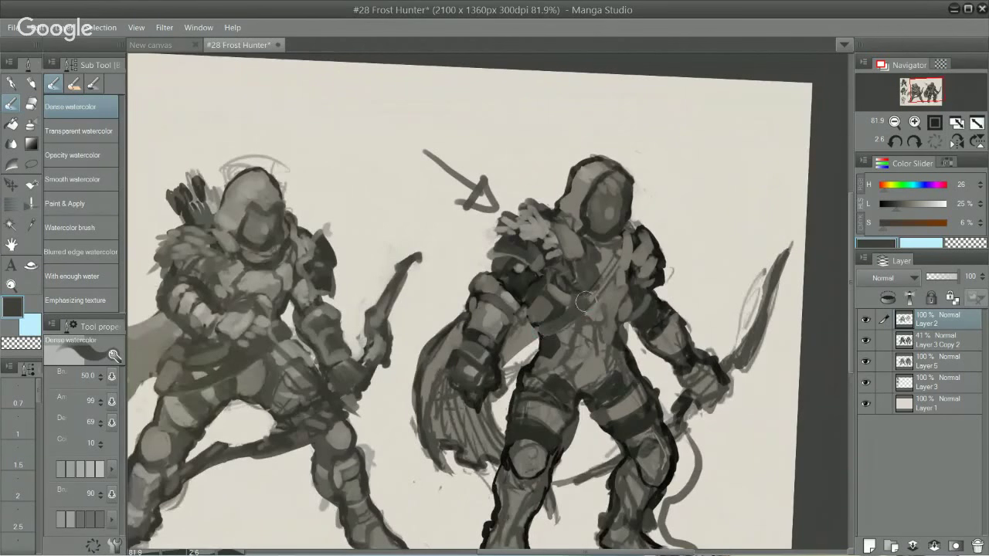
pyautogui.moveTo(607, 272); pyautogui.dragTo(624, 240)
# - Smooth the chest beside the strap with sampled mid grey and add a dark grey band crossing toward the far side of the waist
pyautogui.keyDown('alt'); pyautogui.click(598, 315); pyautogui.keyUp('alt')
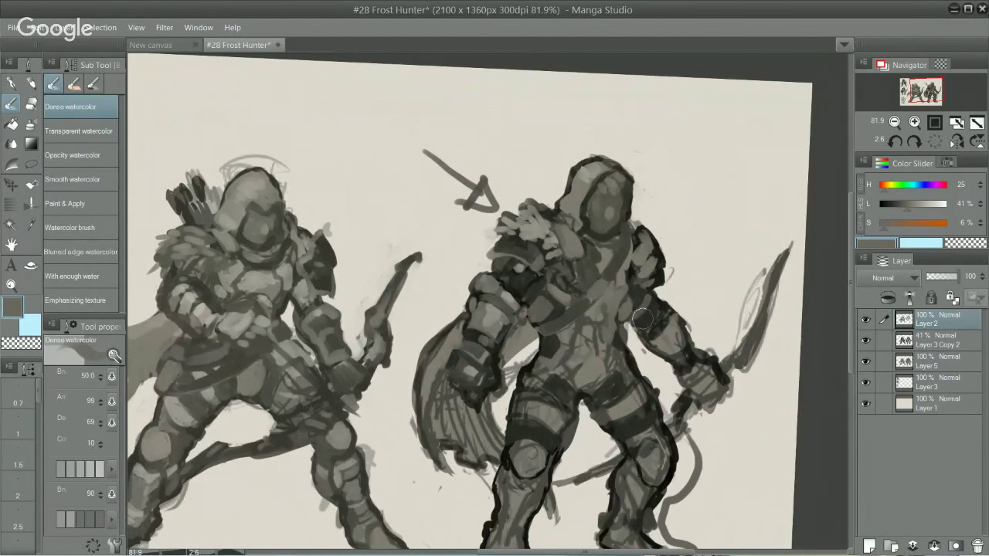
pyautogui.keyDown('alt'); pyautogui.click(582, 336); pyautogui.keyUp('alt')
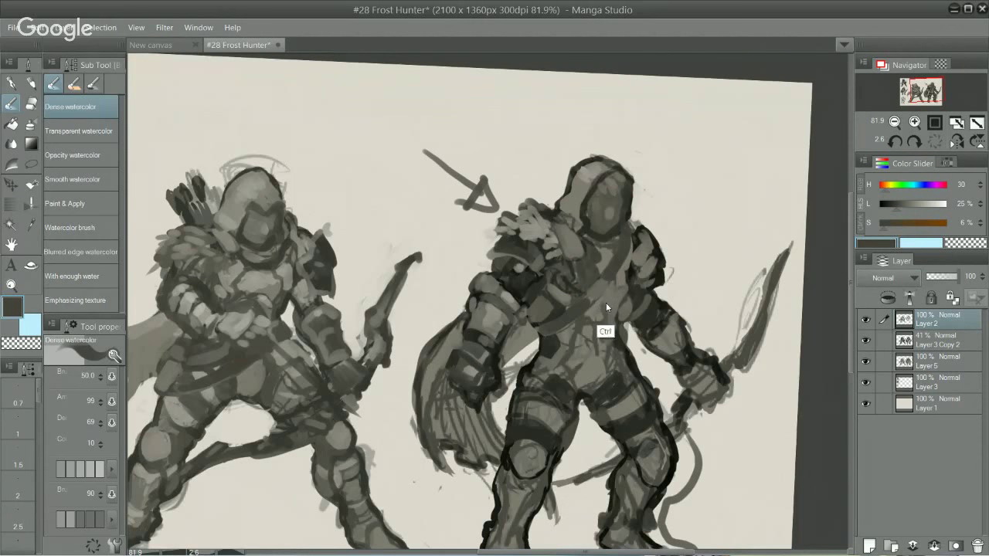
pyautogui.moveTo(609, 299); pyautogui.dragTo(616, 312)
pyautogui.scroll(1, 623, 369)
pyautogui.scroll(-3, 629, 372)
pyautogui.moveTo(654, 390); pyautogui.dragTo(610, 371)
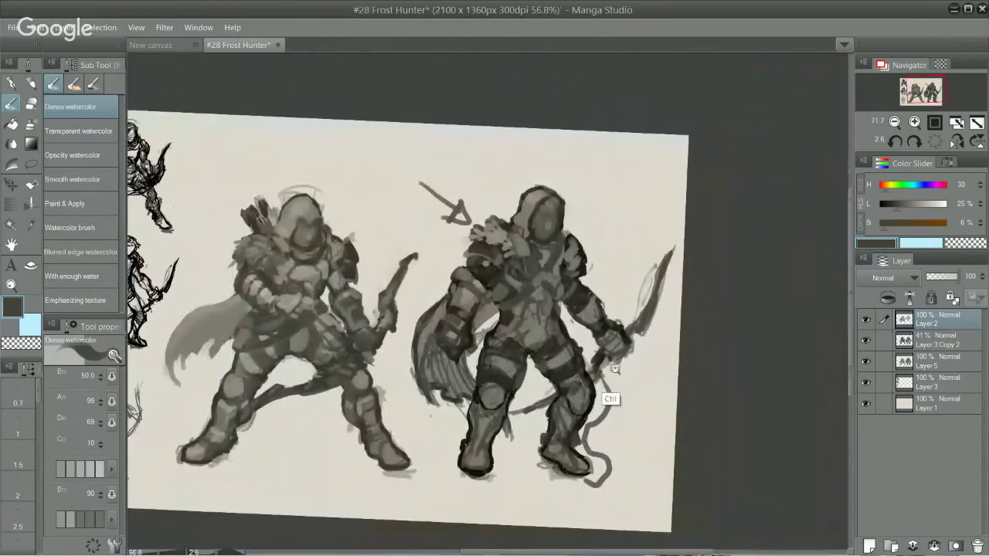
# - Reshape the far arm around the elbow and upper forearm guard with sampled dark and lighter greys
pyautogui.scroll(1, 590, 301)
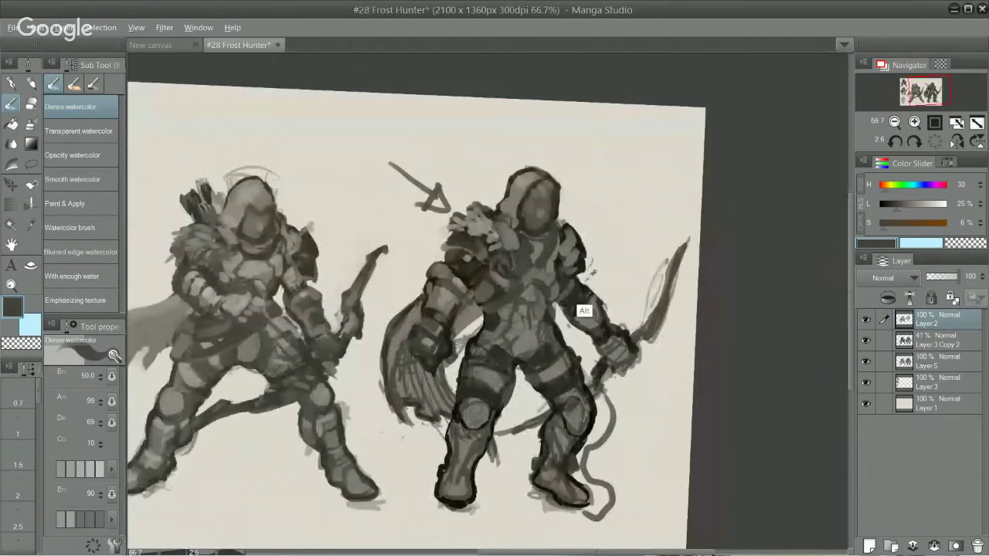
pyautogui.keyDown('alt'); pyautogui.click(591, 296); pyautogui.keyUp('alt')
pyautogui.moveTo(599, 288)
pyautogui.mouseDown()
pyautogui.moveTo(586, 295)
pyautogui.moveTo(589, 288)
pyautogui.mouseUp()
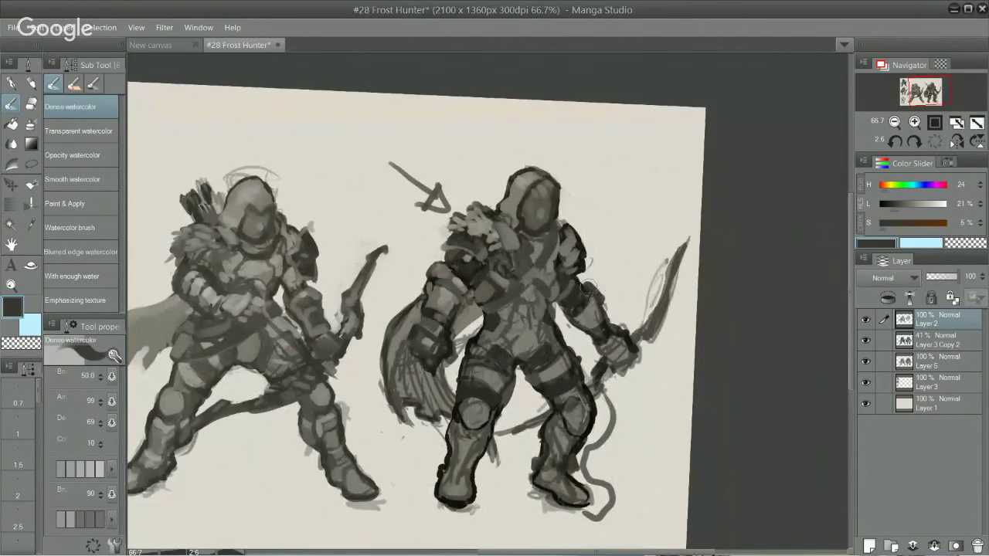
pyautogui.keyDown('alt'); pyautogui.click(595, 298); pyautogui.keyUp('alt')
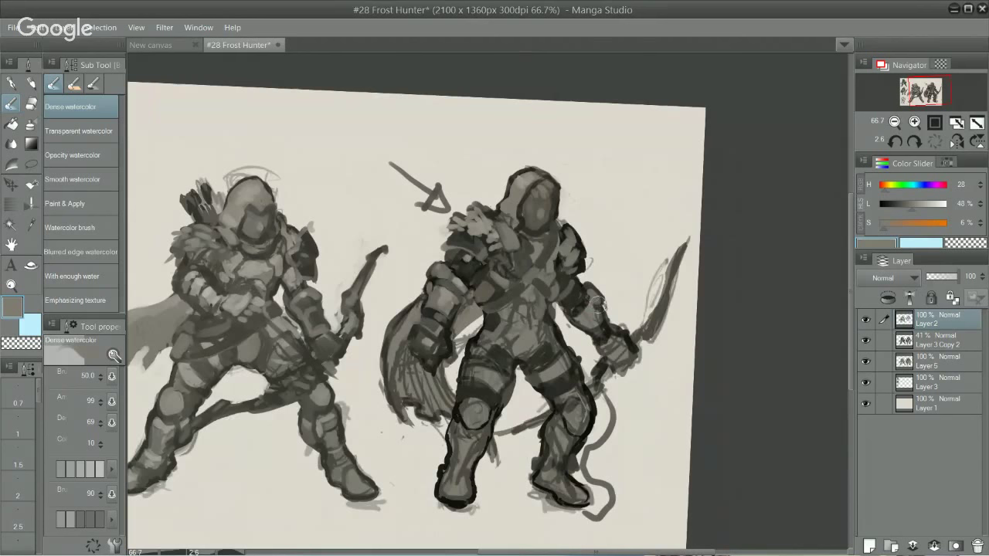
# - Paint over the right figure's thigh above the knee with sampled grey-brown tones using Dense watercolor
pyautogui.scroll(-1, 597, 302)
pyautogui.keyDown('alt'); pyautogui.click(504, 400); pyautogui.keyUp('alt')
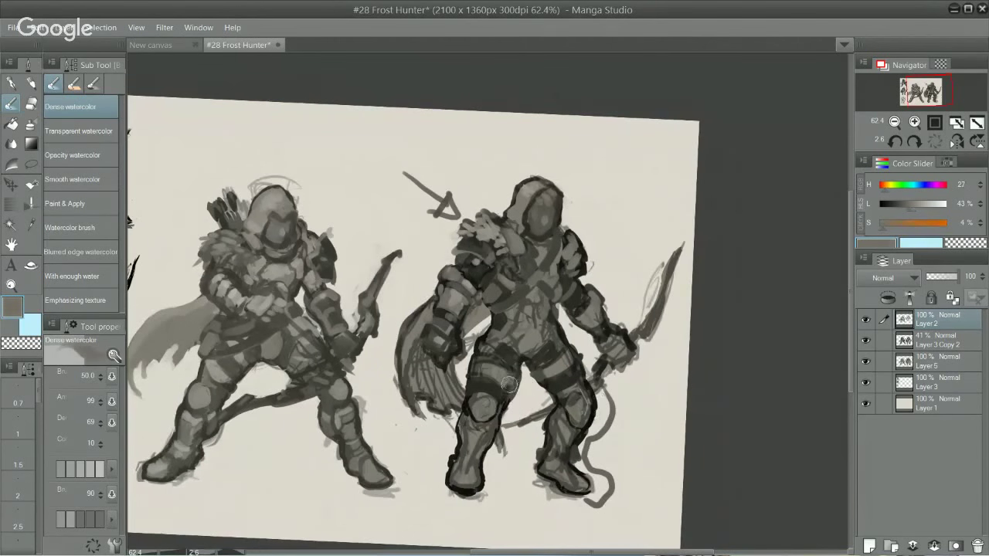
pyautogui.moveTo(508, 384)
pyautogui.mouseDown()
pyautogui.moveTo(657, 315)
pyautogui.moveTo(468, 375)
pyautogui.mouseUp()
pyautogui.keyDown('alt'); pyautogui.click(476, 393); pyautogui.keyUp('alt')
# - Simplify the right figure's chest and scarf by painting over the strap lines with sampled mid-grey tones
pyautogui.keyDown('alt'); pyautogui.click(544, 281); pyautogui.keyUp('alt')
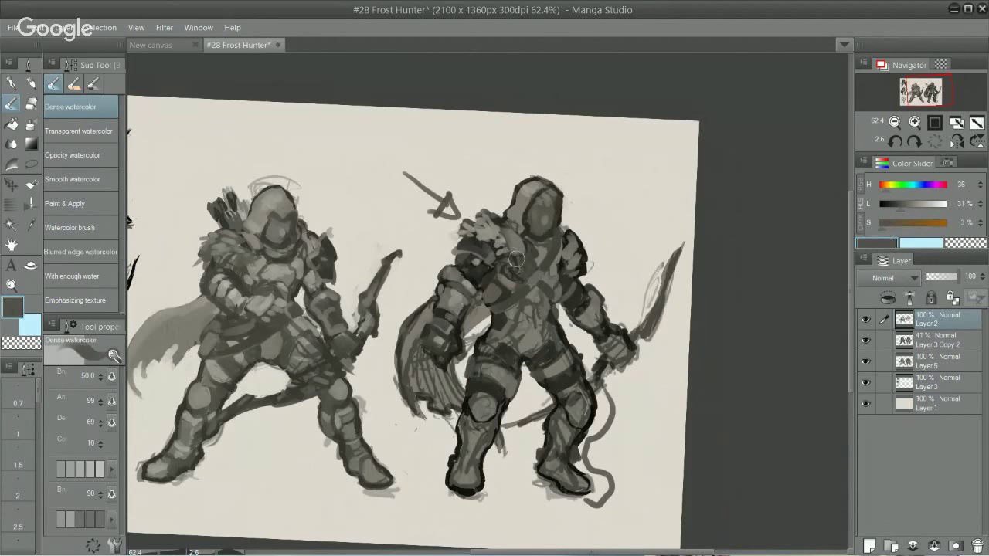
pyautogui.keyDown('alt'); pyautogui.click(532, 264); pyautogui.keyUp('alt')
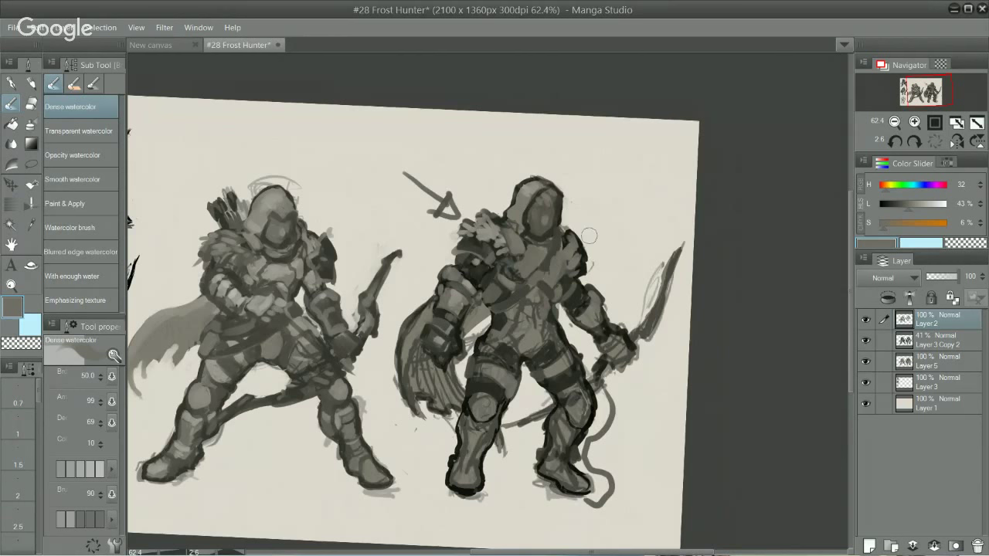
pyautogui.press('alt')
# - Repaint the knee and shin of the right figure's bow-side leg with sampled dark grey-brown, covering the sketch lines
pyautogui.keyDown('alt'); pyautogui.click(585, 418); pyautogui.keyUp('alt')
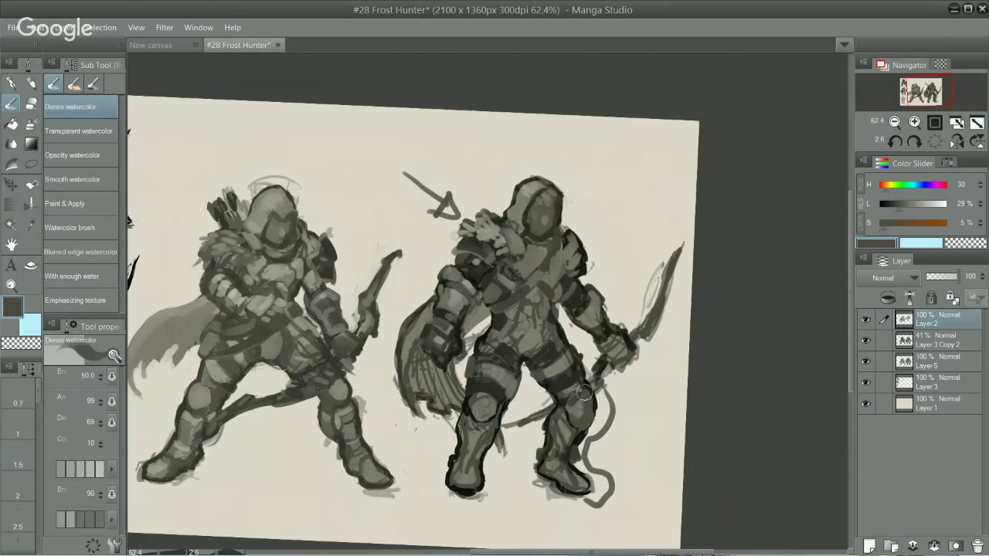
pyautogui.keyDown('alt'); pyautogui.click(553, 420); pyautogui.keyUp('alt')
pyautogui.keyDown('alt'); pyautogui.click(549, 421); pyautogui.keyUp('alt')
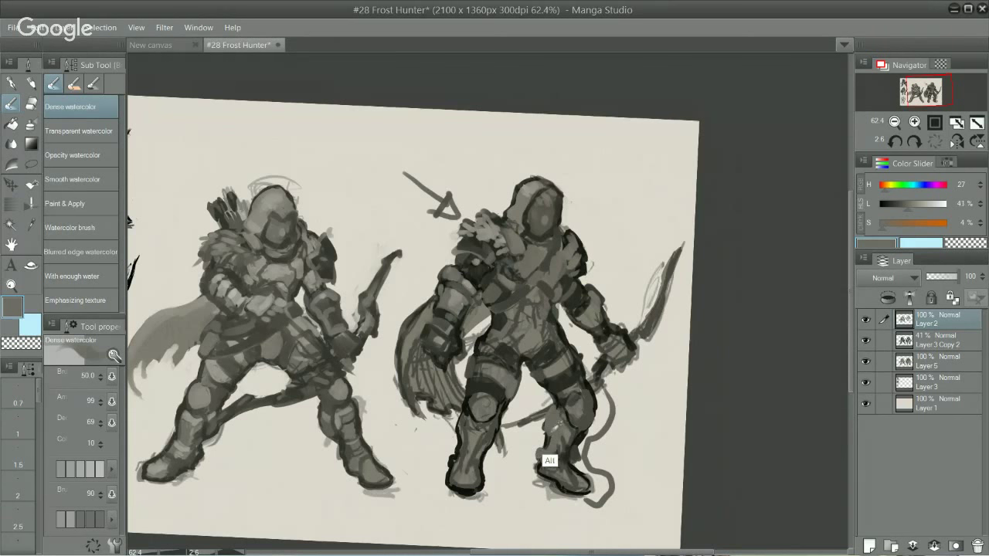
pyautogui.keyDown('alt'); pyautogui.click(547, 466); pyautogui.keyUp('alt')
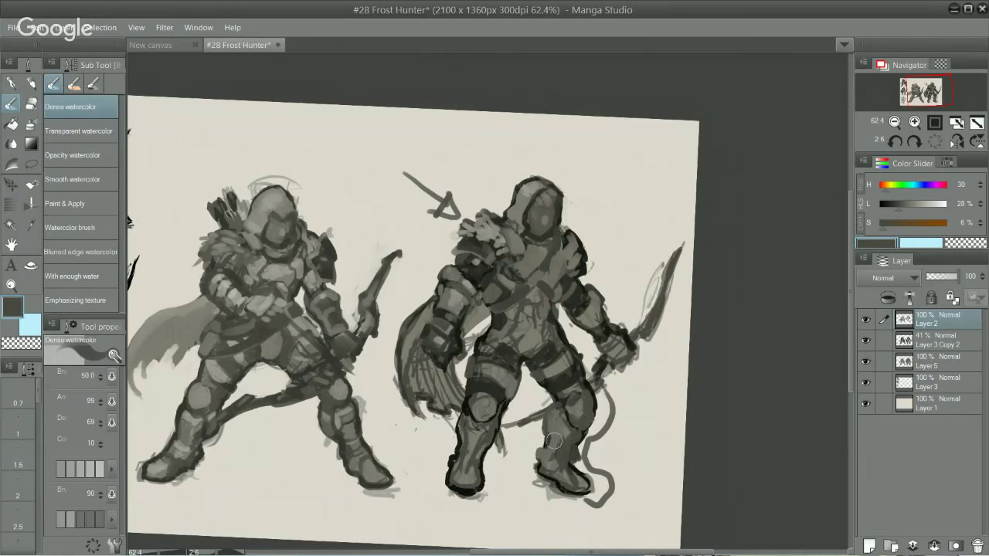
pyautogui.moveTo(547, 422)
pyautogui.mouseDown()
pyautogui.moveTo(555, 435)
pyautogui.moveTo(545, 462)
pyautogui.moveTo(564, 479)
pyautogui.mouseUp()
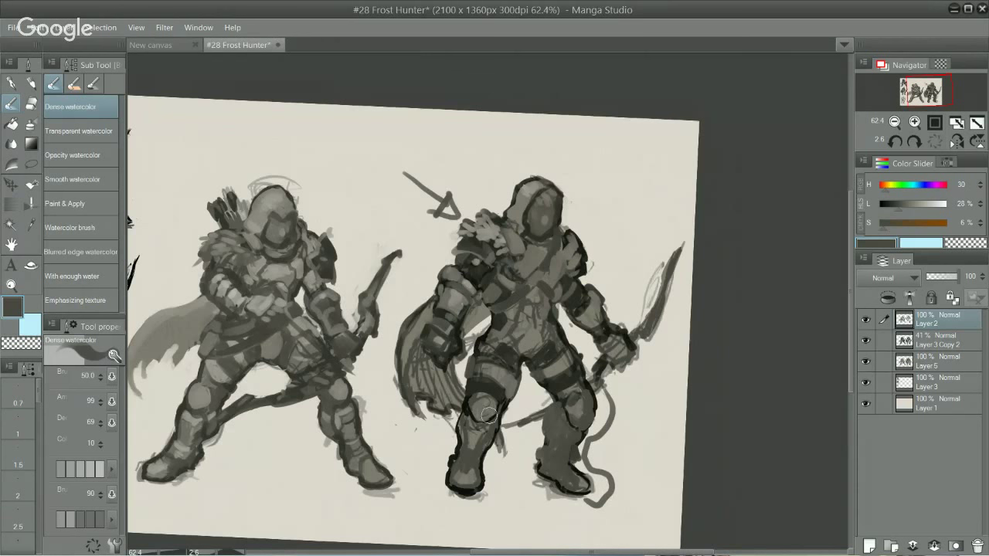
# - Shade the right figure's other shin and refine both boots with sampled dark and mid grey-browns
pyautogui.keyDown('alt'); pyautogui.click(471, 476); pyautogui.keyUp('alt')
pyautogui.moveTo(474, 450); pyautogui.dragTo(463, 440)
pyautogui.keyDown('alt'); pyautogui.click(471, 466); pyautogui.keyUp('alt')
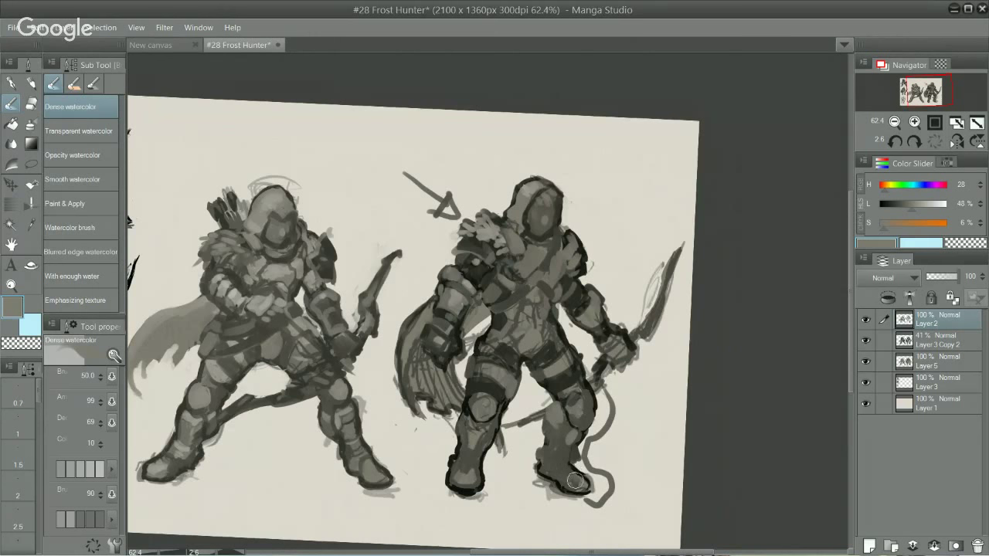
pyautogui.keyDown('alt'); pyautogui.click(555, 424); pyautogui.keyUp('alt')
pyautogui.moveTo(600, 430); pyautogui.dragTo(616, 441)
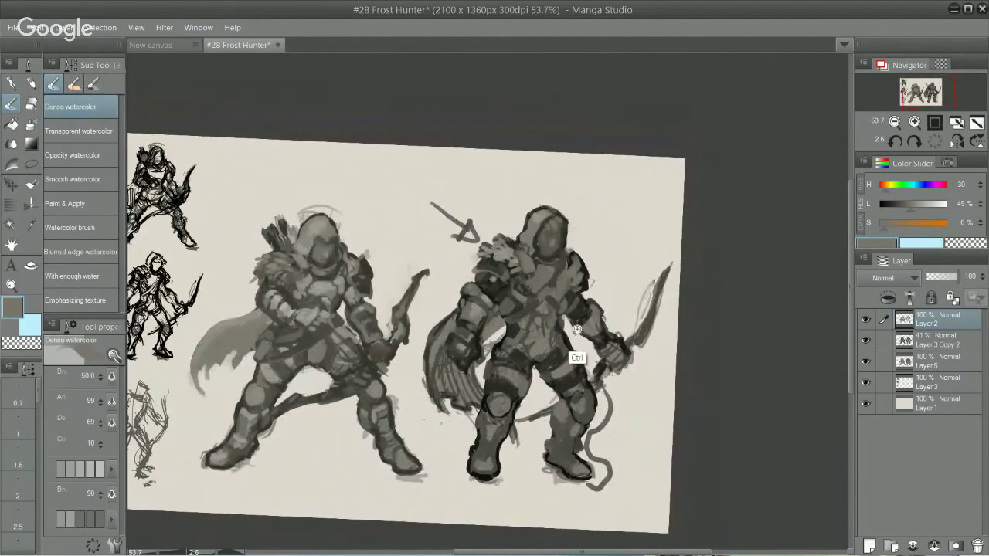
pyautogui.scroll(1, 576, 355)
pyautogui.keyDown('alt'); pyautogui.click(483, 211); pyautogui.keyUp('alt')
pyautogui.moveTo(469, 224)
pyautogui.mouseDown()
pyautogui.moveTo(451, 244)
pyautogui.moveTo(455, 210)
pyautogui.moveTo(429, 207)
pyautogui.moveTo(456, 215)
pyautogui.moveTo(411, 190)
pyautogui.moveTo(456, 199)
pyautogui.mouseUp()
pyautogui.hotkey('ctrl', 'z')
pyautogui.press('.')
pyautogui.hotkey('ctrl', 'z')
pyautogui.press('e')
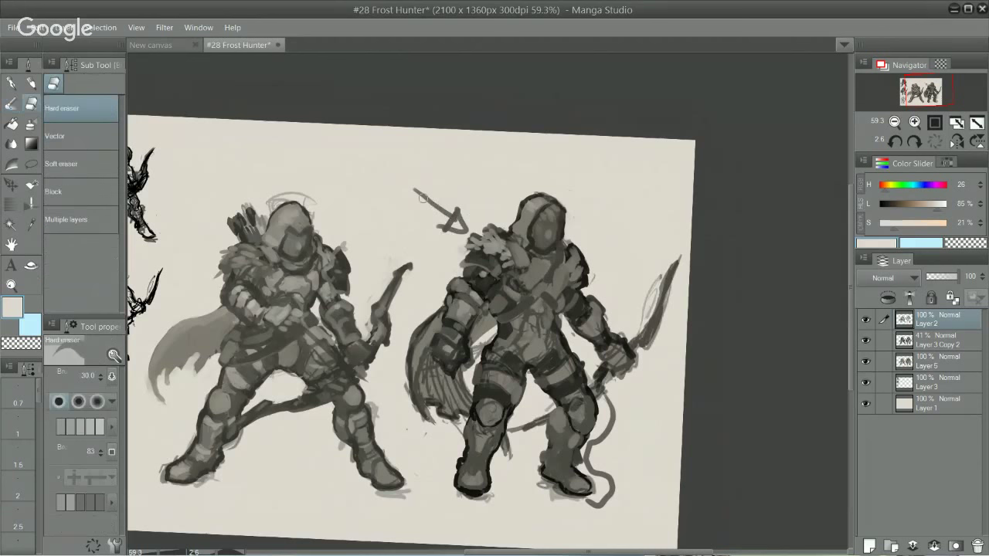
# - Block in the right figure's shoulder fur with the G-pen in a sampled light grey, at brush size 70
pyautogui.press('p')
pyautogui.keyDown('alt'); pyautogui.click(500, 277); pyautogui.keyUp('alt')
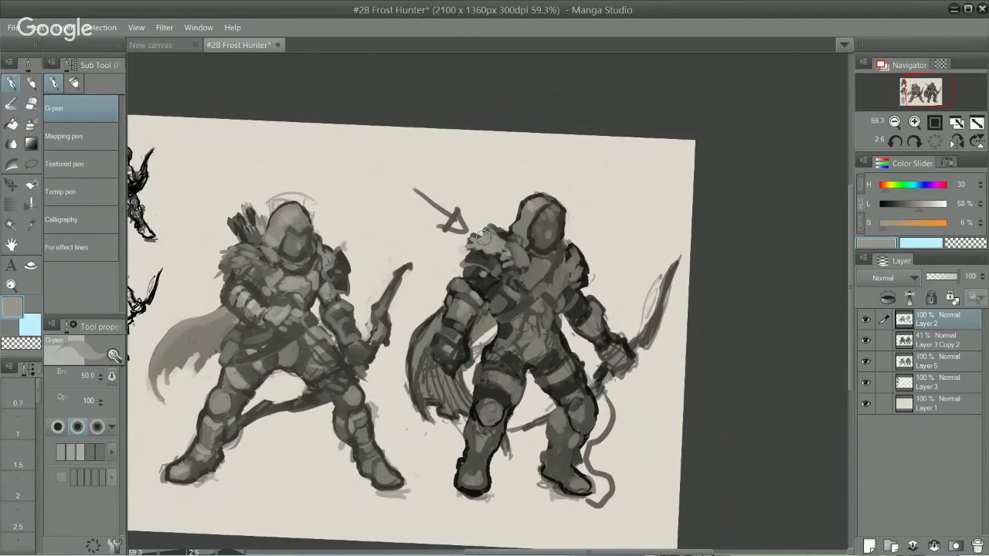
pyautogui.moveTo(483, 239); pyautogui.dragTo(475, 229)
pyautogui.keyDown('alt'); pyautogui.click(483, 281); pyautogui.keyUp('alt')
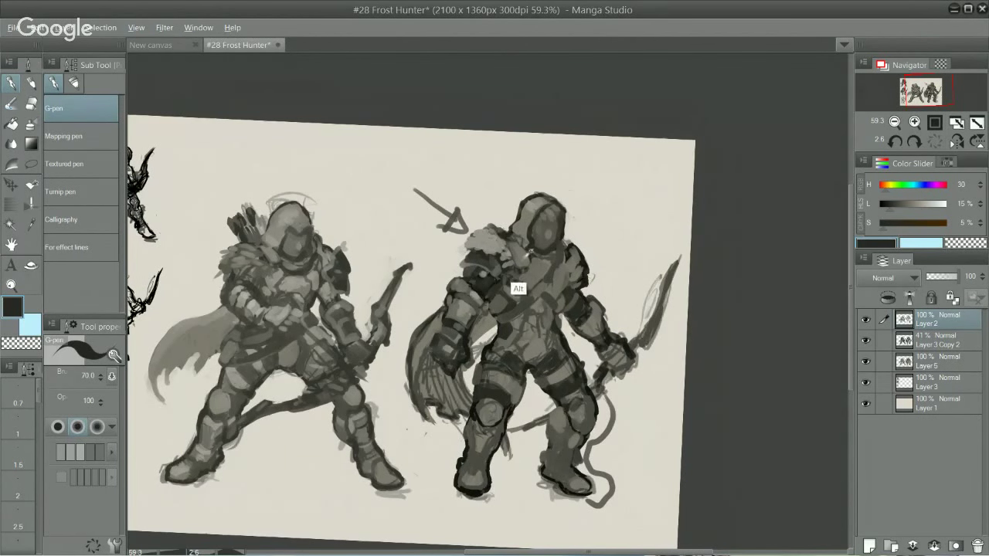
pyautogui.keyDown('alt'); pyautogui.click(501, 251); pyautogui.keyUp('alt')
pyautogui.moveTo(499, 250)
pyautogui.mouseDown()
pyautogui.moveTo(477, 240)
pyautogui.moveTo(505, 261)
pyautogui.mouseUp()
pyautogui.keyDown('alt'); pyautogui.click(476, 269); pyautogui.keyUp('alt')
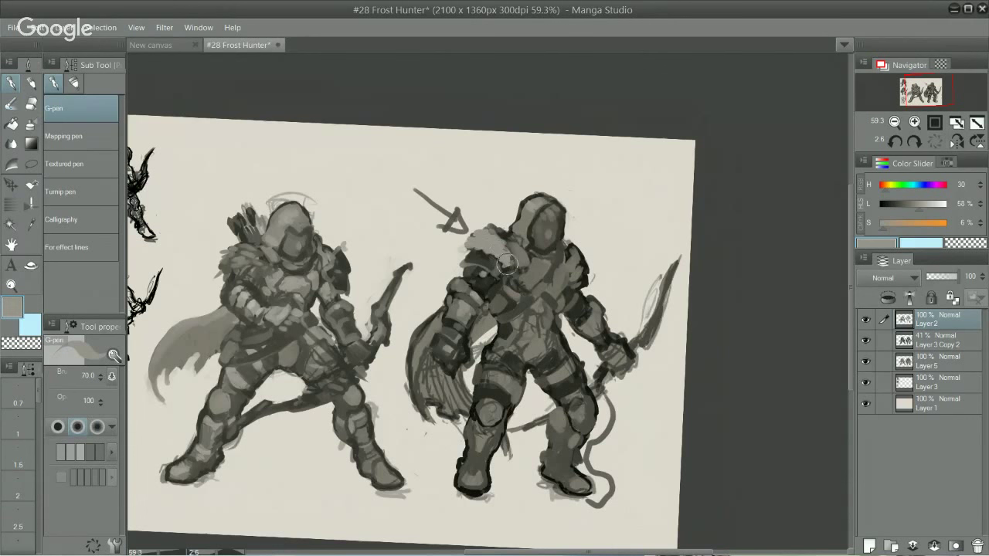
# - Darken the shoulder fur with Dense watercolor and paint out the arrow beside it in the sampled background colour
pyautogui.scroll(2, 561, 283)
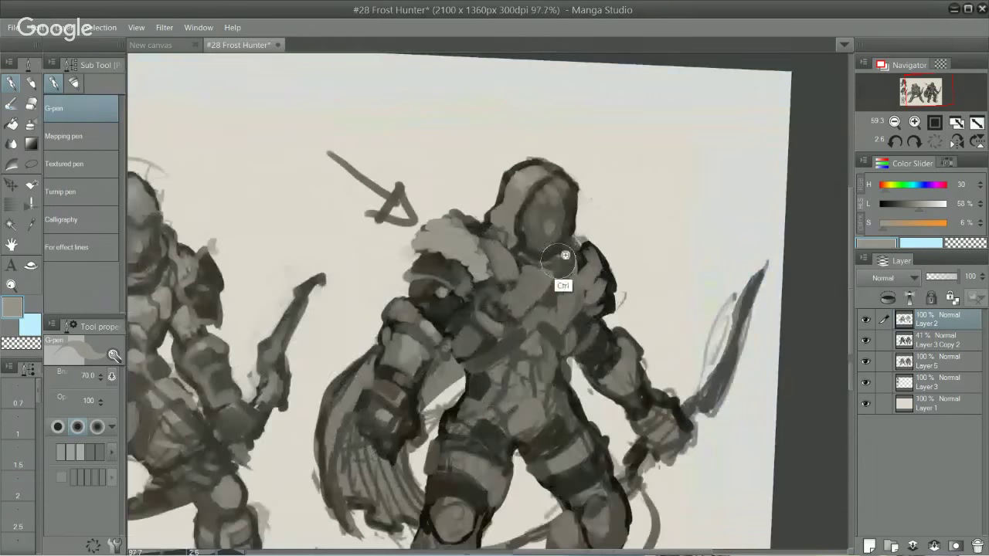
pyautogui.keyDown('alt'); pyautogui.click(490, 313); pyautogui.keyUp('alt')
pyautogui.press('b')
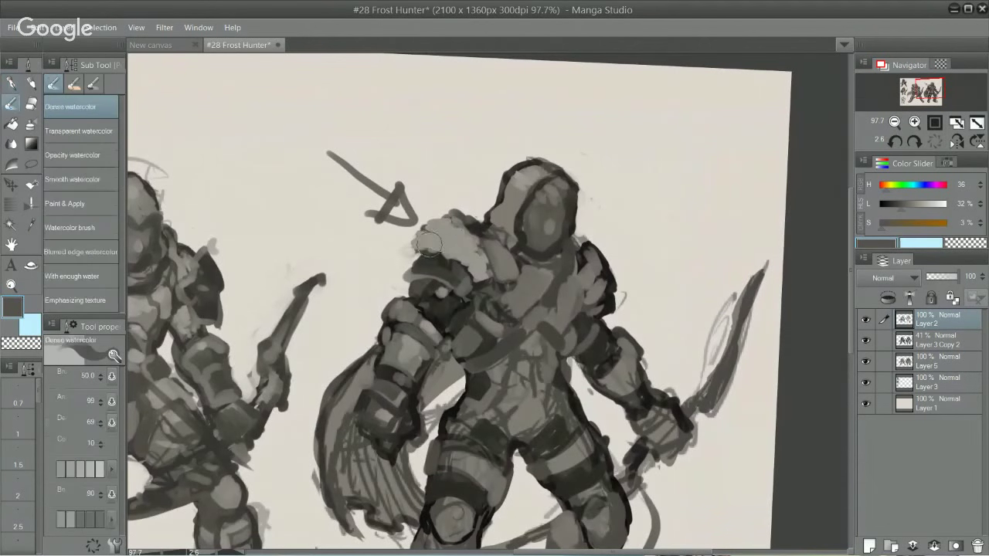
pyautogui.moveTo(434, 242)
pyautogui.mouseDown()
pyautogui.moveTo(419, 244)
pyautogui.moveTo(433, 237)
pyautogui.moveTo(423, 232)
pyautogui.moveTo(461, 224)
pyautogui.moveTo(436, 247)
pyautogui.moveTo(485, 278)
pyautogui.moveTo(462, 244)
pyautogui.moveTo(416, 216)
pyautogui.moveTo(451, 213)
pyautogui.moveTo(456, 224)
pyautogui.mouseUp()
pyautogui.keyDown('alt'); pyautogui.click(420, 198); pyautogui.keyUp('alt')
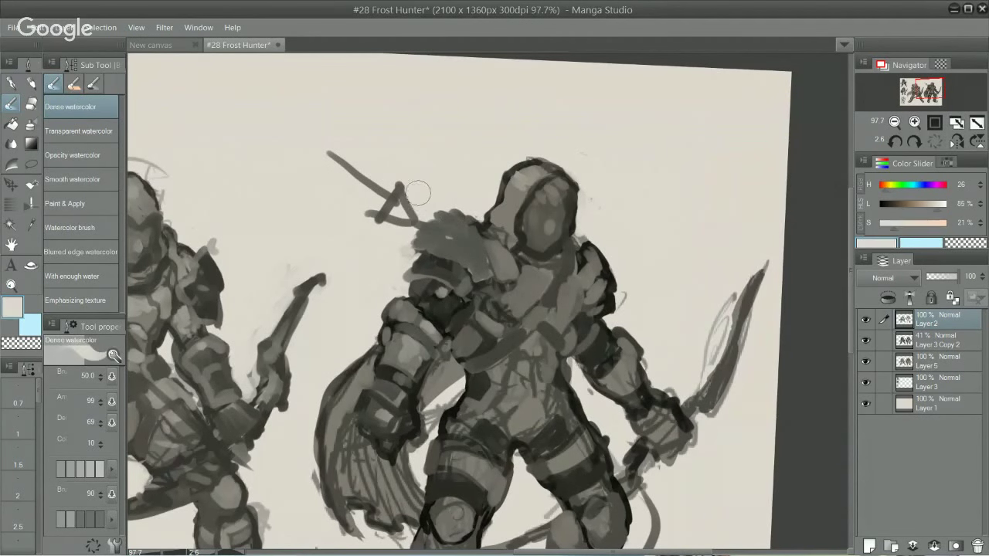
pyautogui.moveTo(419, 193)
pyautogui.mouseDown()
pyautogui.moveTo(428, 201)
pyautogui.moveTo(415, 174)
pyautogui.moveTo(378, 193)
pyautogui.moveTo(360, 165)
pyautogui.moveTo(375, 183)
pyautogui.mouseUp()
# - Paint spiky tufts and tonal variation into the right figure's shoulder fur with sampled grey-browns
pyautogui.keyDown('alt'); pyautogui.click(434, 231); pyautogui.keyUp('alt')
pyautogui.keyDown('alt'); pyautogui.click(498, 280); pyautogui.keyUp('alt')
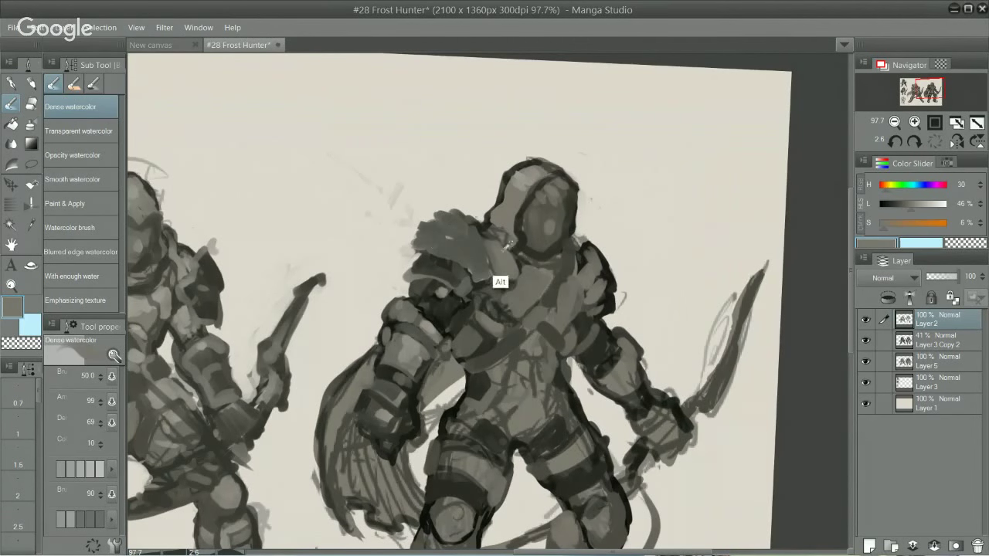
pyautogui.moveTo(464, 230)
pyautogui.mouseDown()
pyautogui.moveTo(484, 263)
pyautogui.moveTo(437, 245)
pyautogui.moveTo(457, 244)
pyautogui.moveTo(444, 234)
pyautogui.moveTo(462, 215)
pyautogui.moveTo(434, 204)
pyautogui.moveTo(454, 209)
pyautogui.moveTo(438, 210)
pyautogui.moveTo(452, 194)
pyautogui.moveTo(468, 227)
pyautogui.moveTo(459, 189)
pyautogui.moveTo(476, 228)
pyautogui.moveTo(472, 219)
pyautogui.moveTo(496, 187)
pyautogui.moveTo(522, 190)
pyautogui.moveTo(589, 238)
pyautogui.mouseUp()
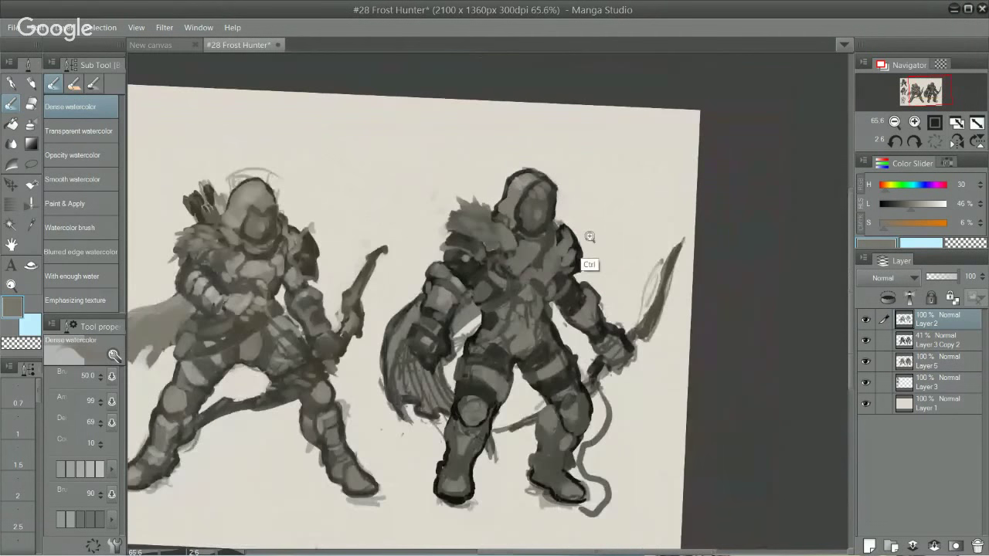
# - Rework the right figure's waist and hips with sampled dark and mid grey-brown strokes
pyautogui.moveTo(645, 287); pyautogui.dragTo(680, 260)
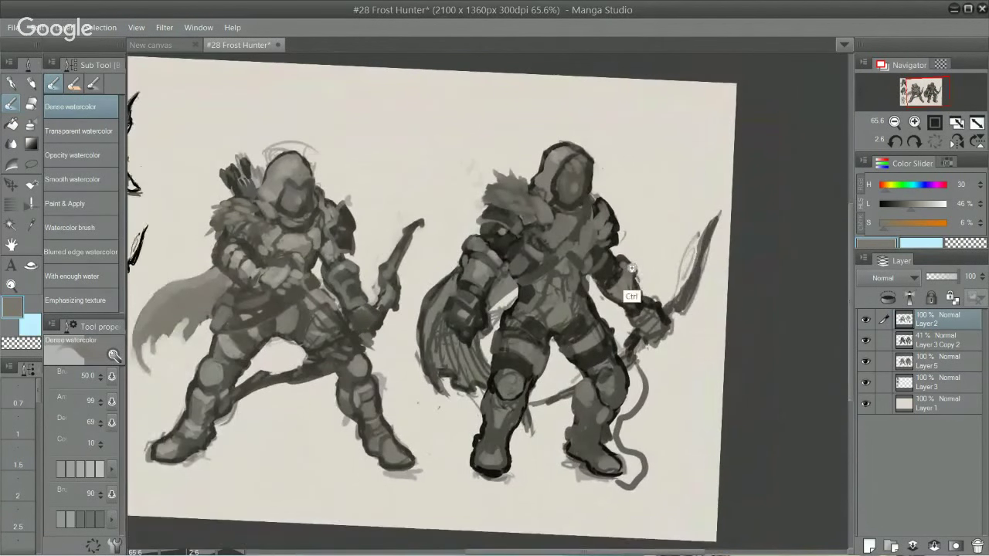
pyautogui.scroll(1, 629, 286)
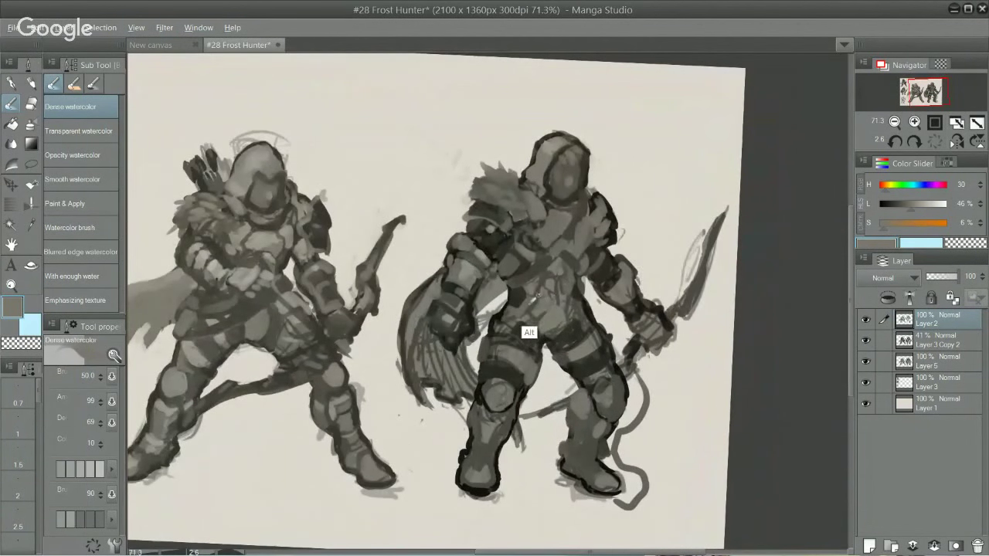
pyautogui.keyDown('alt'); pyautogui.click(538, 285); pyautogui.keyUp('alt')
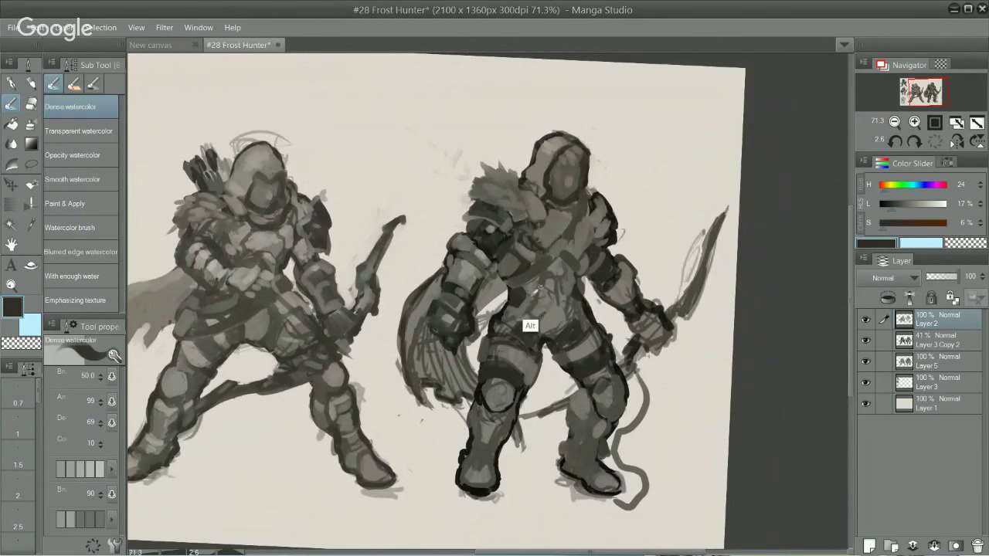
pyautogui.moveTo(522, 306)
pyautogui.mouseDown()
pyautogui.moveTo(543, 335)
pyautogui.moveTo(535, 317)
pyautogui.moveTo(558, 334)
pyautogui.moveTo(544, 337)
pyautogui.moveTo(574, 307)
pyautogui.mouseUp()
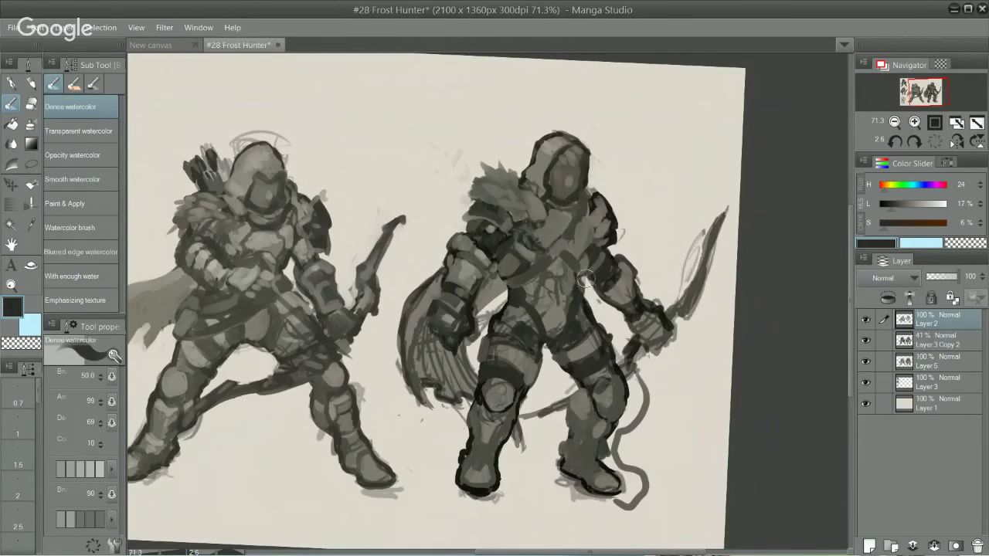
pyautogui.keyDown('alt'); pyautogui.click(531, 324); pyautogui.keyUp('alt')
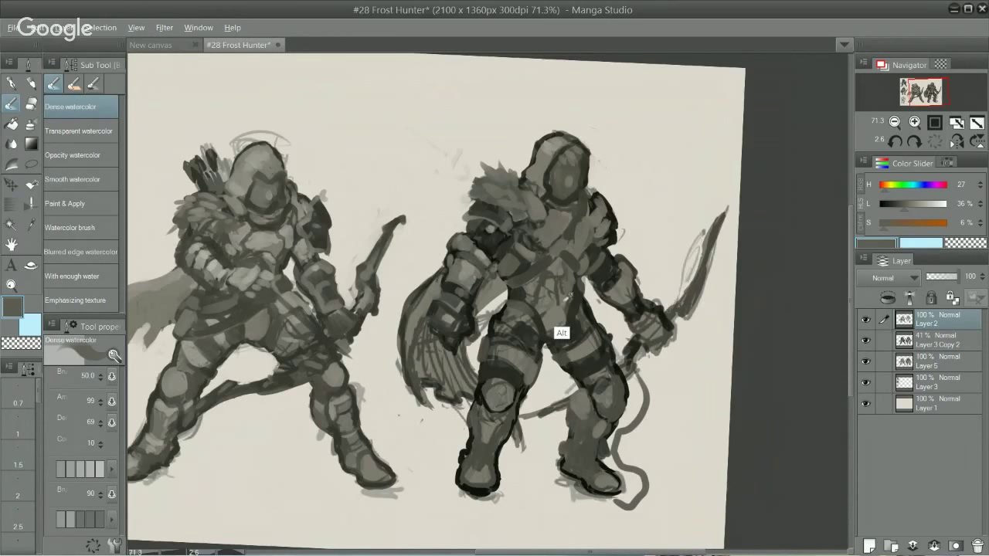
pyautogui.keyDown('alt'); pyautogui.click(545, 270); pyautogui.keyUp('alt')
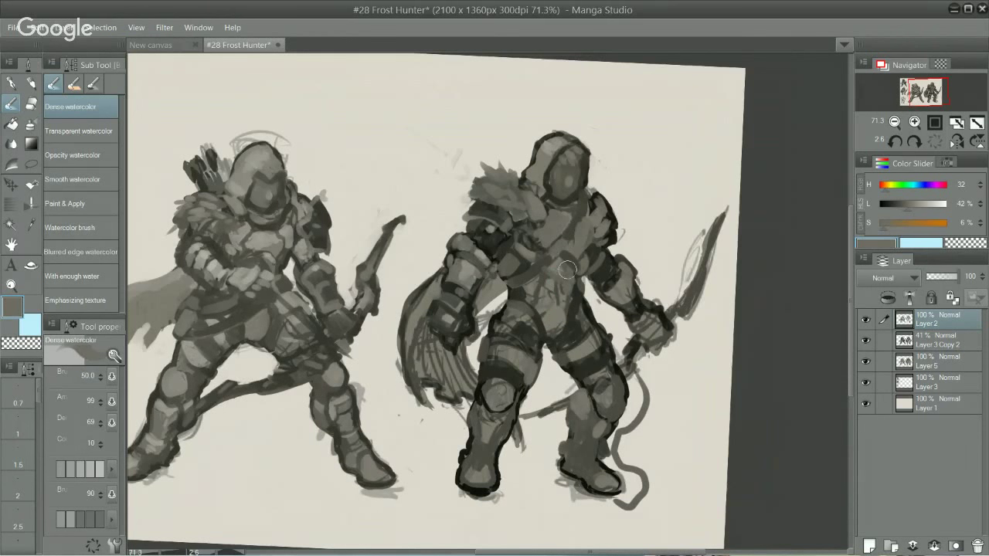
# - Try a dark belt line across the right figure's waist
pyautogui.keyDown('alt'); pyautogui.click(535, 319); pyautogui.keyUp('alt')
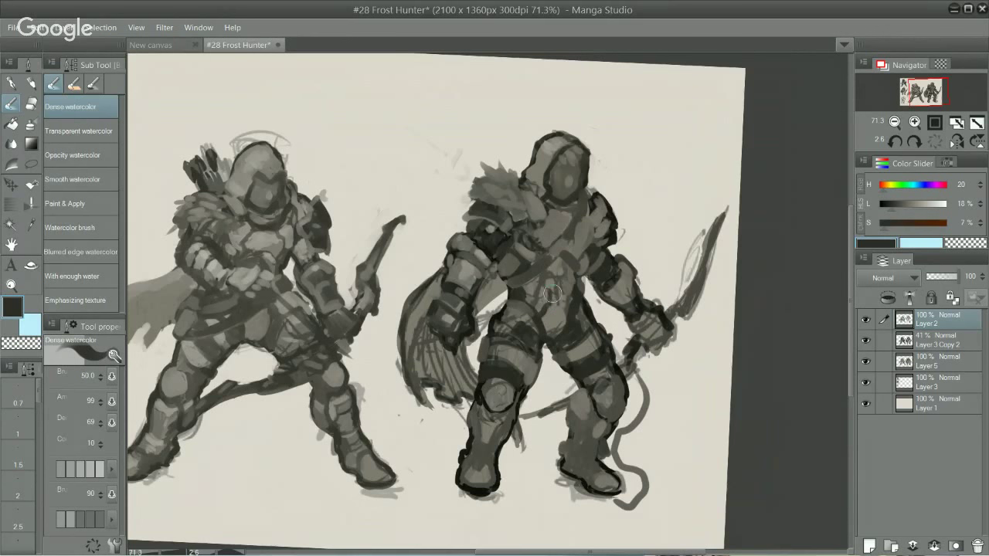
pyautogui.moveTo(553, 294)
pyautogui.mouseDown()
pyautogui.moveTo(549, 307)
pyautogui.moveTo(567, 315)
pyautogui.moveTo(541, 313)
pyautogui.moveTo(580, 305)
pyautogui.moveTo(518, 298)
pyautogui.moveTo(583, 299)
pyautogui.mouseUp()
pyautogui.keyDown('alt'); pyautogui.click(530, 324); pyautogui.keyUp('alt')
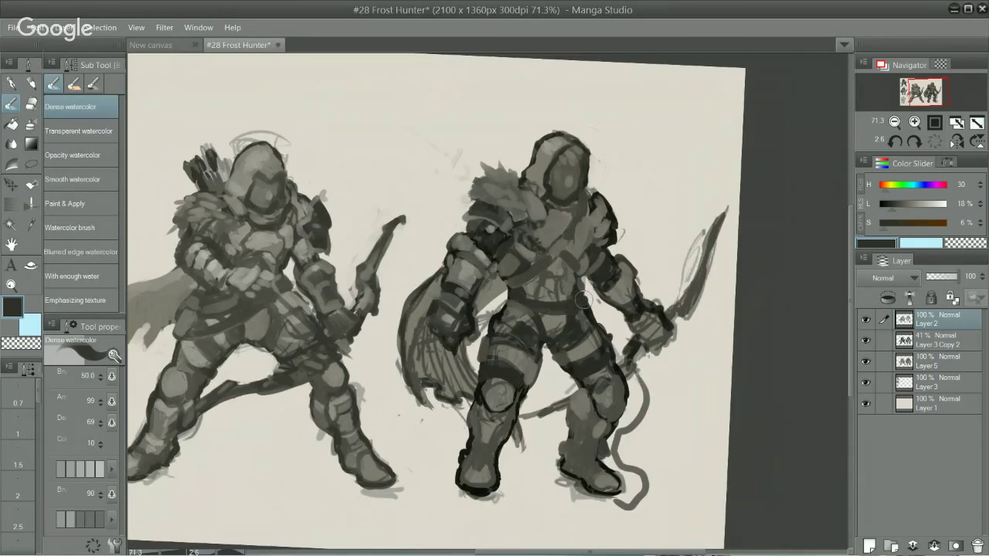
# - Blend the right figure's abdomen and waist with sampled mid grey-brown tones
pyautogui.keyDown('alt'); pyautogui.click(541, 342); pyautogui.keyUp('alt')
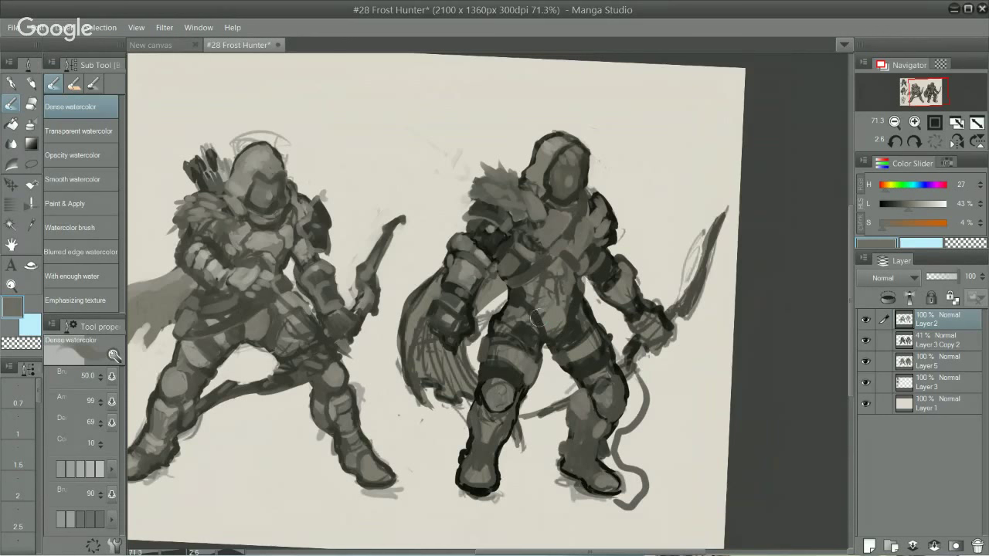
pyautogui.press('alt')
pyautogui.keyDown('alt'); pyautogui.click(566, 318); pyautogui.keyUp('alt')
pyautogui.keyDown('alt'); pyautogui.click(574, 278); pyautogui.keyUp('alt')
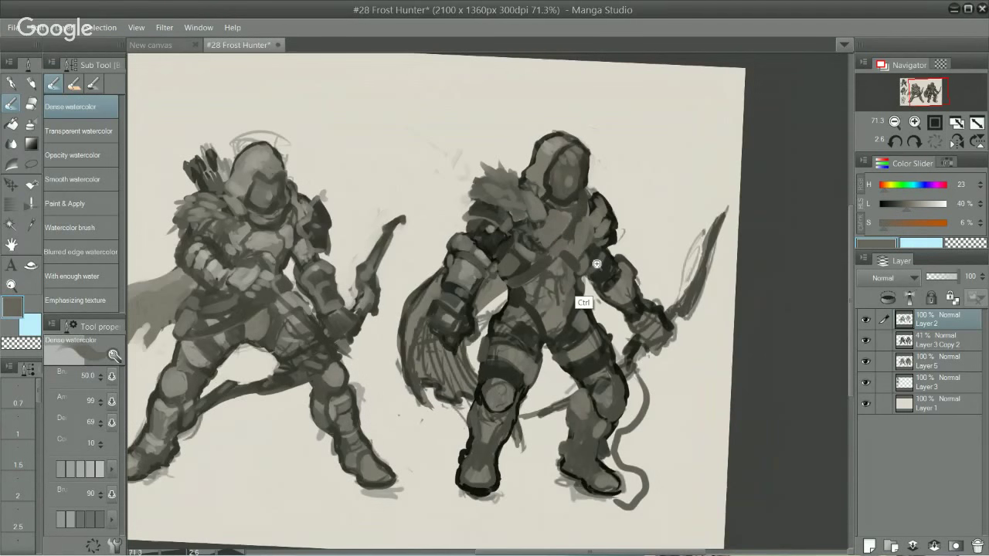
# - Paint out the wavy line below the right figure's bow, beside the boot, with the sampled background colour
pyautogui.scroll(-2, 595, 263)
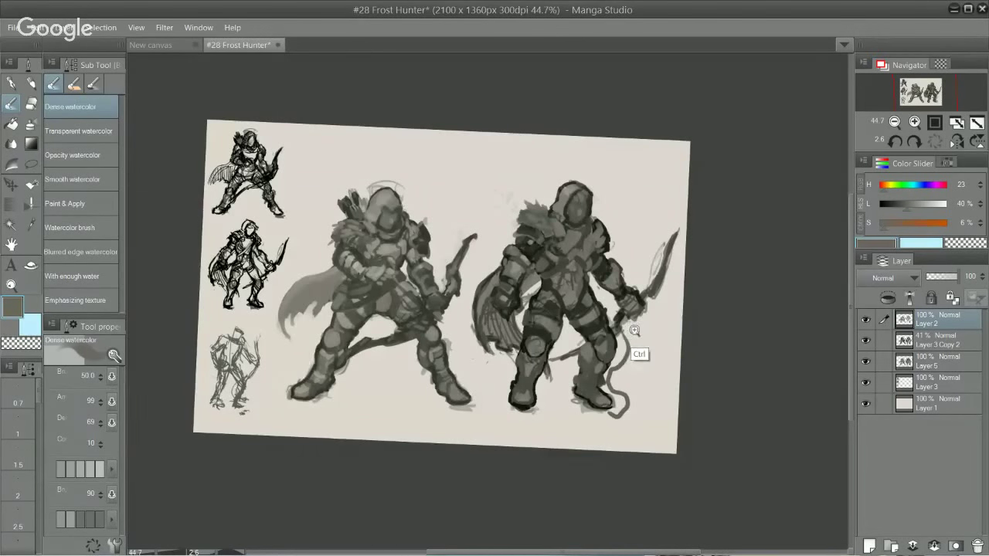
pyautogui.scroll(1, 635, 332)
pyautogui.keyDown('alt'); pyautogui.click(629, 435); pyautogui.keyUp('alt')
pyautogui.moveTo(602, 430)
pyautogui.mouseDown()
pyautogui.moveTo(631, 403)
pyautogui.moveTo(610, 400)
pyautogui.moveTo(623, 410)
pyautogui.moveTo(597, 393)
pyautogui.mouseUp()
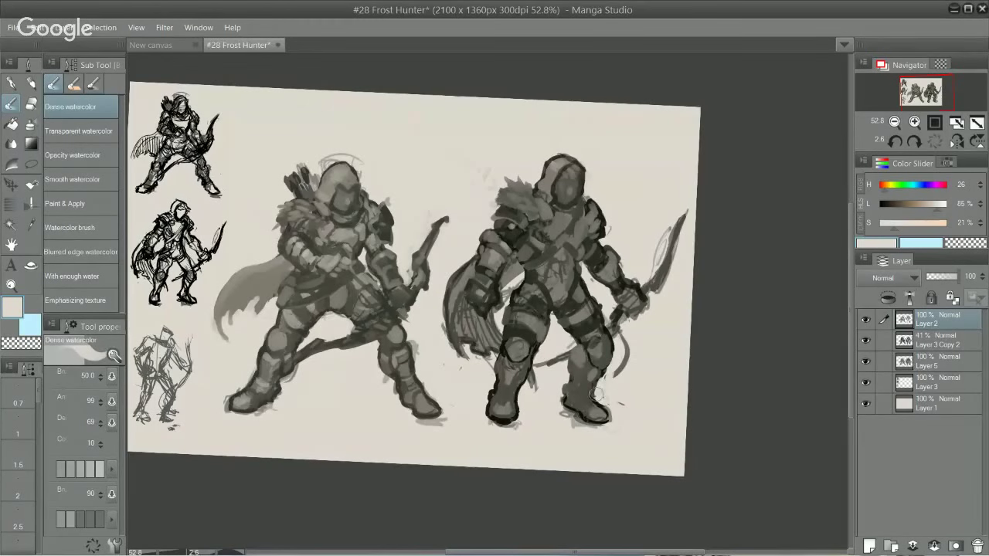
pyautogui.moveTo(623, 362); pyautogui.dragTo(619, 354)
pyautogui.moveTo(607, 404); pyautogui.dragTo(606, 424)
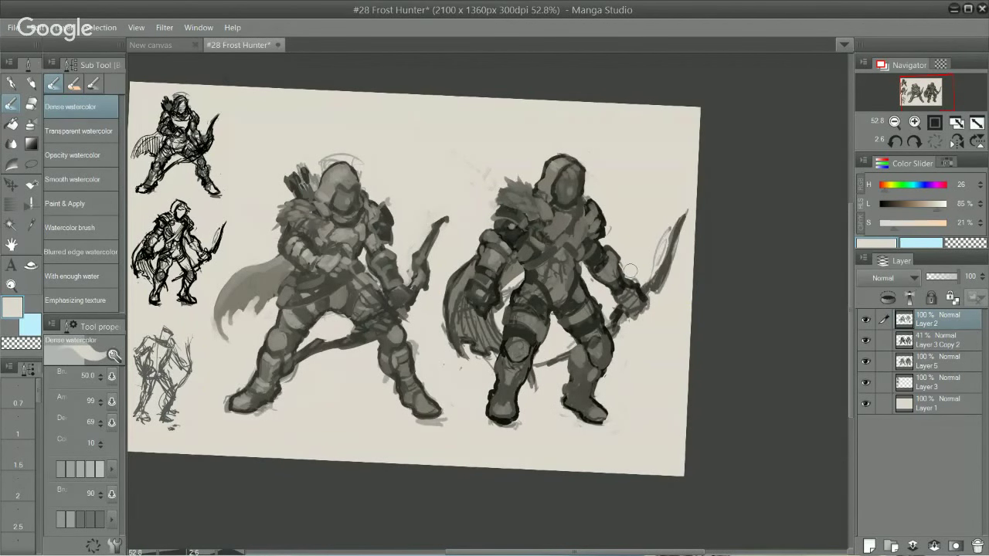
# - Cover the right figure's bow-holding hand with a sampled near-black brown
pyautogui.keyDown('alt'); pyautogui.click(634, 313); pyautogui.keyUp('alt')
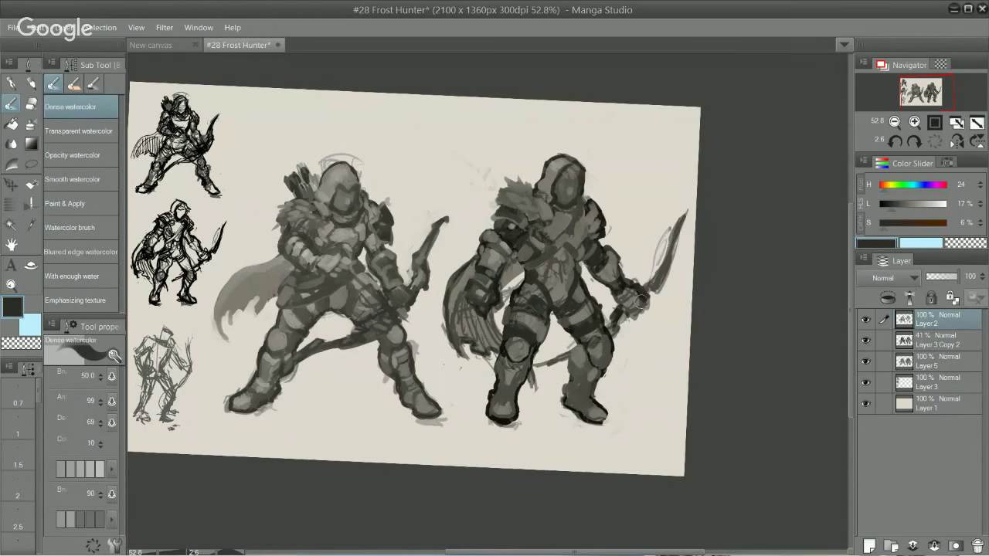
pyautogui.moveTo(626, 293); pyautogui.dragTo(632, 306)
pyautogui.scroll(1, 643, 297)
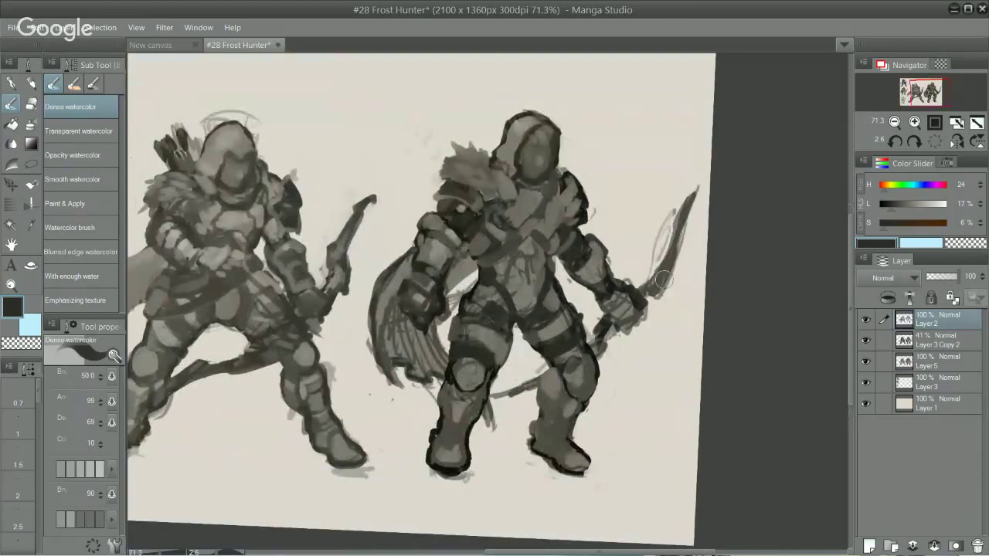
pyautogui.moveTo(614, 302)
pyautogui.mouseDown()
pyautogui.moveTo(629, 307)
pyautogui.moveTo(609, 293)
pyautogui.moveTo(629, 306)
pyautogui.moveTo(623, 320)
pyautogui.mouseUp()
# - Paint the lighter planes of the bow-holding hand and fingers over the dark base in sampled mid-grey
pyautogui.keyDown('alt'); pyautogui.click(610, 283); pyautogui.keyUp('alt')
pyautogui.keyDown('alt'); pyautogui.click(582, 245); pyautogui.keyUp('alt')
pyautogui.keyDown('alt'); pyautogui.click(601, 296); pyautogui.keyUp('alt')
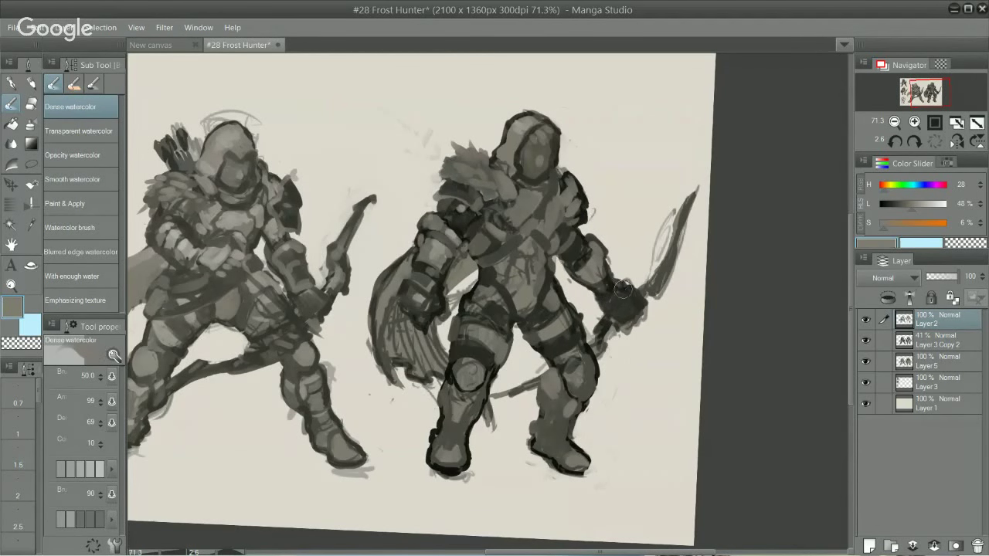
pyautogui.click(618, 289)
pyautogui.moveTo(631, 291)
pyautogui.mouseDown()
pyautogui.moveTo(647, 312)
pyautogui.moveTo(621, 317)
pyautogui.moveTo(639, 300)
pyautogui.mouseUp()
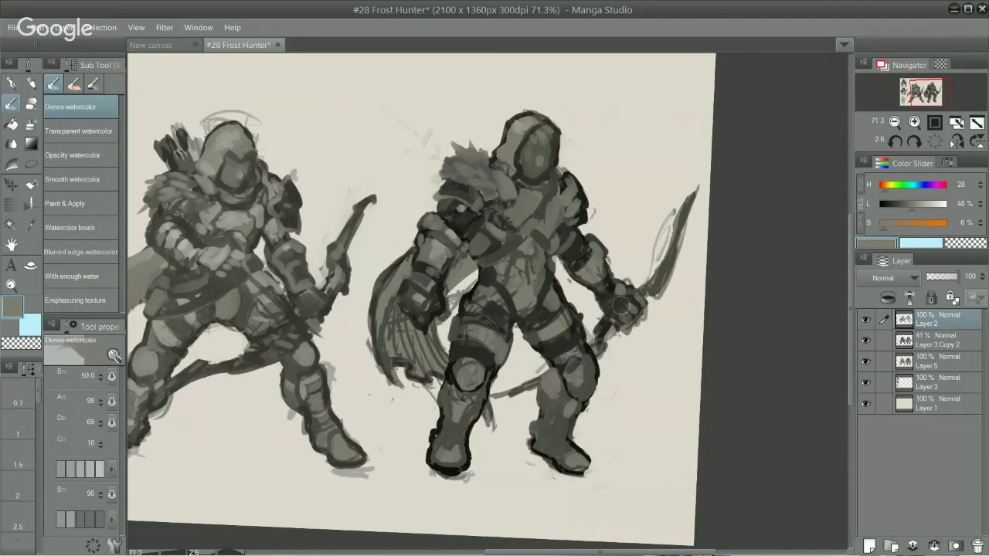
# - Add one more sampled mid-grey stroke to the fingers of the right figure's bow-holding hand
pyautogui.moveTo(611, 312); pyautogui.dragTo(626, 308)
pyautogui.keyDown('alt'); pyautogui.click(666, 267); pyautogui.keyUp('alt')
pyautogui.moveTo(668, 263)
pyautogui.mouseDown()
pyautogui.moveTo(650, 293)
pyautogui.moveTo(642, 288)
pyautogui.moveTo(685, 203)
pyautogui.moveTo(666, 235)
pyautogui.mouseUp()
pyautogui.hotkey('ctrl', 'z')
pyautogui.hotkey('ctrl', 'z')
pyautogui.hotkey('ctrl', 'z')
pyautogui.moveTo(697, 191)
pyautogui.mouseDown()
pyautogui.moveTo(669, 225)
pyautogui.moveTo(656, 280)
pyautogui.moveTo(639, 289)
pyautogui.moveTo(667, 253)
pyautogui.moveTo(645, 286)
pyautogui.moveTo(654, 296)
pyautogui.moveTo(667, 271)
pyautogui.moveTo(652, 289)
pyautogui.moveTo(656, 303)
pyautogui.moveTo(664, 280)
pyautogui.moveTo(654, 301)
pyautogui.moveTo(647, 293)
pyautogui.moveTo(671, 242)
pyautogui.mouseUp()
pyautogui.hotkey('ctrl', 'z')
pyautogui.hotkey('ctrl', 'z')
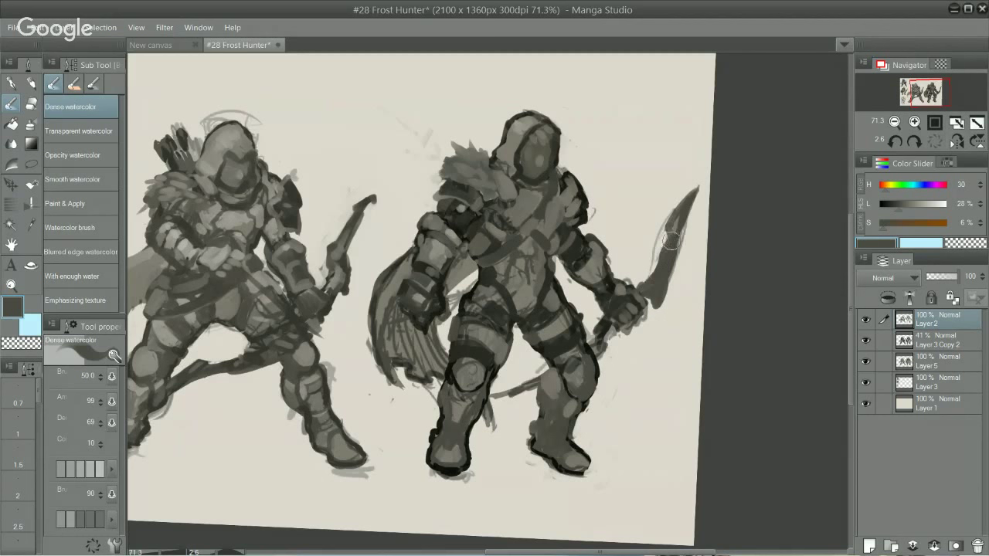
pyautogui.hotkey('ctrl', 'z')
pyautogui.moveTo(613, 337); pyautogui.dragTo(596, 354)
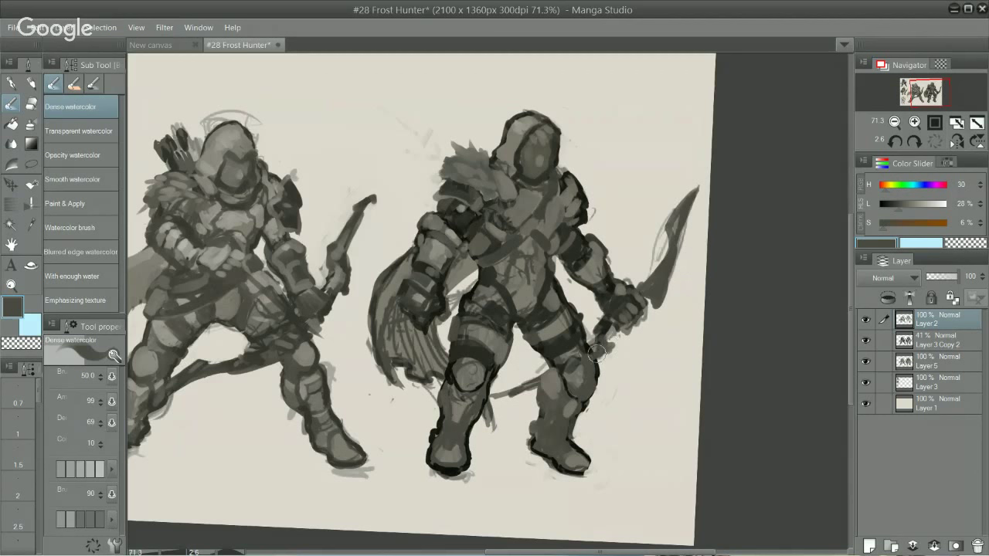
pyautogui.hotkey('ctrl', 'z')
# - Reshape the upper limb of the right figure's bow into a slimmer curve with sampled dark grey and background tones
pyautogui.keyDown('alt'); pyautogui.click(676, 287); pyautogui.keyUp('alt')
pyautogui.moveTo(671, 284); pyautogui.dragTo(685, 215)
pyautogui.keyDown('alt'); pyautogui.click(680, 269); pyautogui.keyUp('alt')
pyautogui.moveTo(683, 255)
pyautogui.mouseDown()
pyautogui.moveTo(675, 206)
pyautogui.moveTo(686, 200)
pyautogui.moveTo(670, 232)
pyautogui.moveTo(678, 218)
pyautogui.mouseUp()
pyautogui.keyDown('alt'); pyautogui.click(663, 230); pyautogui.keyUp('alt')
pyautogui.keyDown('alt'); pyautogui.click(683, 230); pyautogui.keyUp('alt')
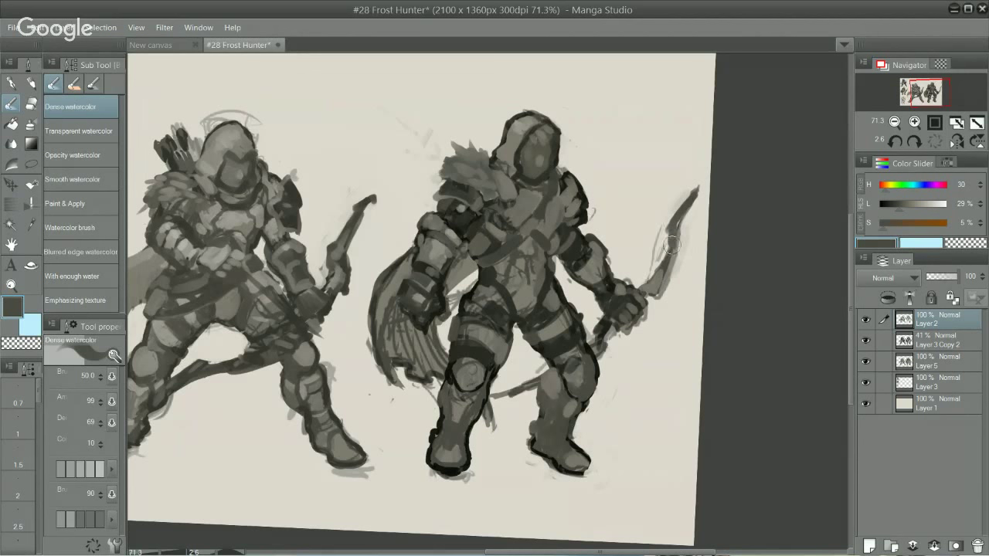
pyautogui.moveTo(659, 272); pyautogui.dragTo(670, 239)
pyautogui.moveTo(647, 288); pyautogui.dragTo(670, 250)
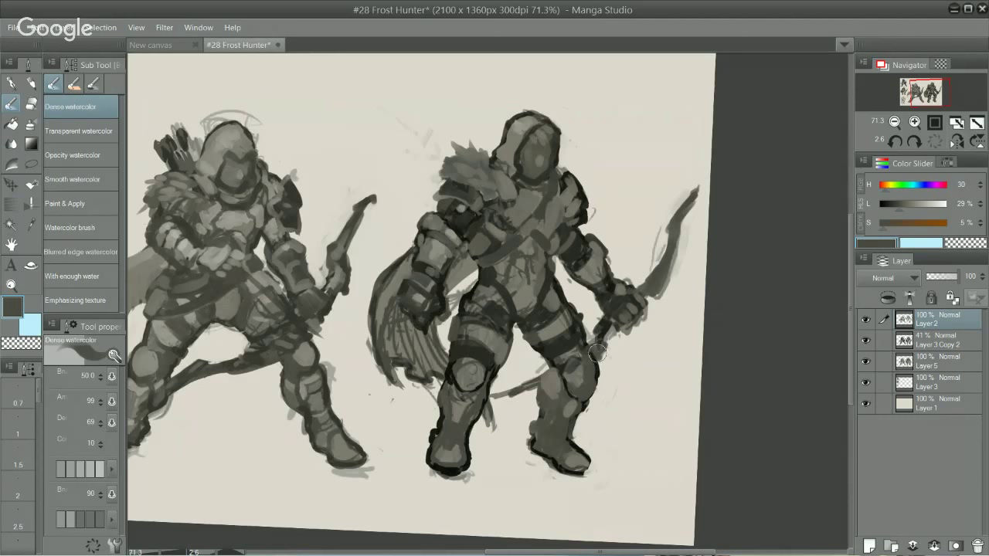
pyautogui.moveTo(603, 357); pyautogui.dragTo(600, 360)
# - Draw a thin bowstring from the upper tip of the right figure's bow past the bow-holding hand
pyautogui.moveTo(658, 257); pyautogui.dragTo(595, 188)
pyautogui.moveTo(575, 348); pyautogui.dragTo(548, 373)
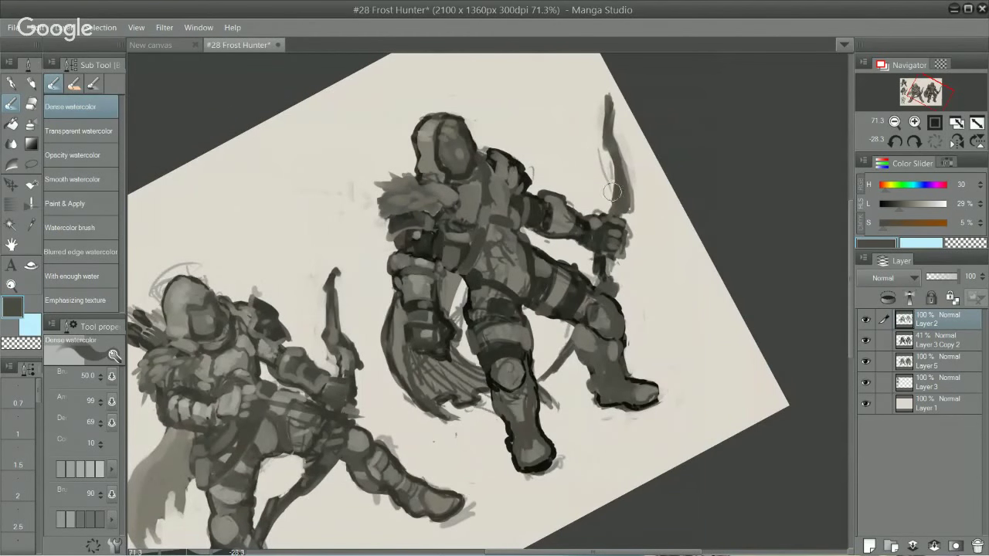
pyautogui.moveTo(607, 140)
pyautogui.mouseDown()
pyautogui.moveTo(611, 178)
pyautogui.moveTo(605, 169)
pyautogui.moveTo(578, 286)
pyautogui.mouseUp()
pyautogui.moveTo(690, 189); pyautogui.dragTo(685, 410)
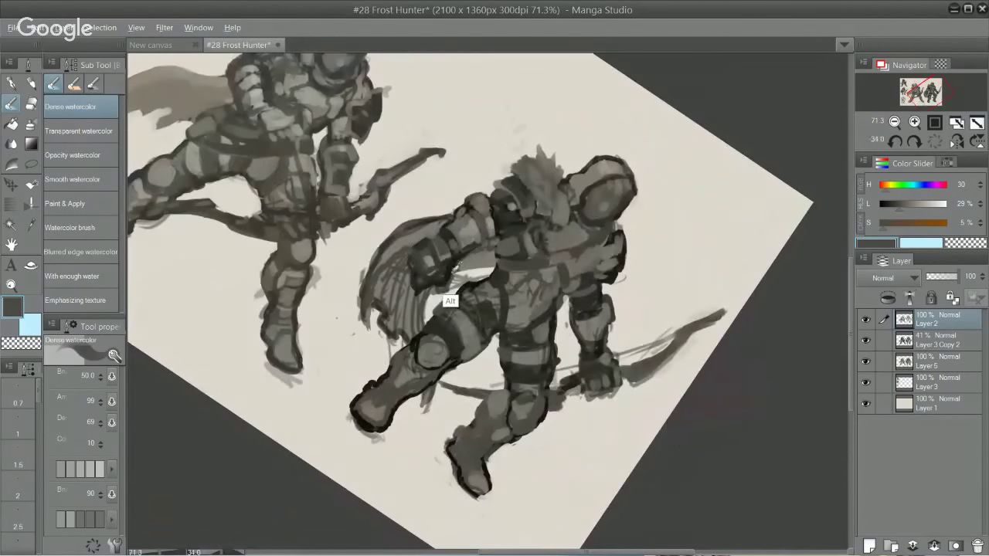
pyautogui.keyDown('alt'); pyautogui.click(461, 273); pyautogui.keyUp('alt')
pyautogui.moveTo(656, 230)
pyautogui.mouseDown()
pyautogui.moveTo(649, 202)
pyautogui.moveTo(616, 169)
pyautogui.moveTo(547, 154)
pyautogui.moveTo(657, 183)
pyautogui.moveTo(470, 141)
pyautogui.moveTo(465, 160)
pyautogui.moveTo(467, 138)
pyautogui.moveTo(462, 160)
pyautogui.moveTo(461, 145)
pyautogui.moveTo(455, 152)
pyautogui.moveTo(464, 137)
pyautogui.moveTo(455, 151)
pyautogui.moveTo(490, 99)
pyautogui.moveTo(475, 117)
pyautogui.moveTo(481, 103)
pyautogui.moveTo(516, 113)
pyautogui.moveTo(490, 137)
pyautogui.moveTo(499, 128)
pyautogui.moveTo(490, 151)
pyautogui.moveTo(503, 122)
pyautogui.moveTo(468, 156)
pyautogui.moveTo(507, 116)
pyautogui.mouseUp()
pyautogui.keyDown('alt'); pyautogui.click(468, 166); pyautogui.keyUp('alt')
pyautogui.keyDown('alt'); pyautogui.click(485, 133); pyautogui.keyUp('alt')
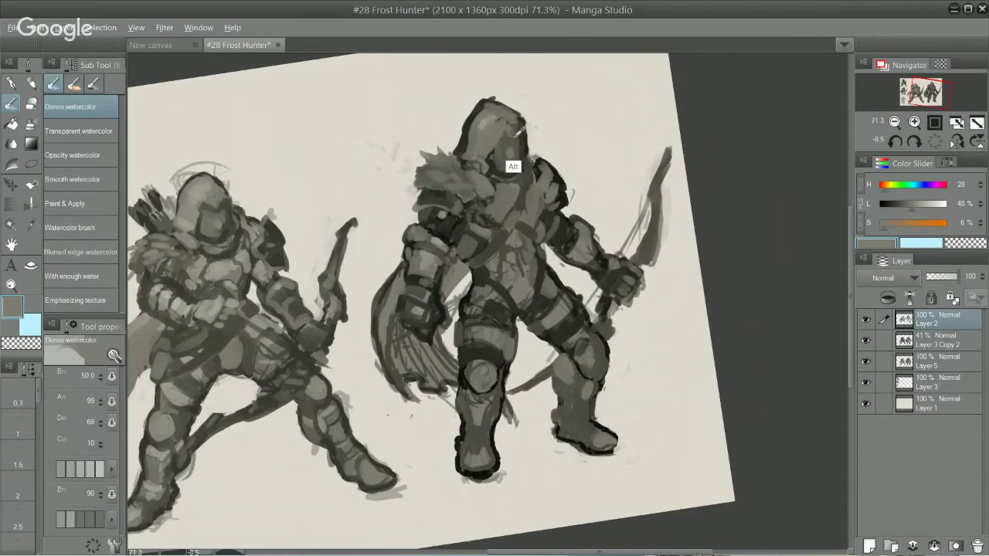
pyautogui.hotkey('ctrl', 'z')
pyautogui.hotkey('ctrl', 'y')
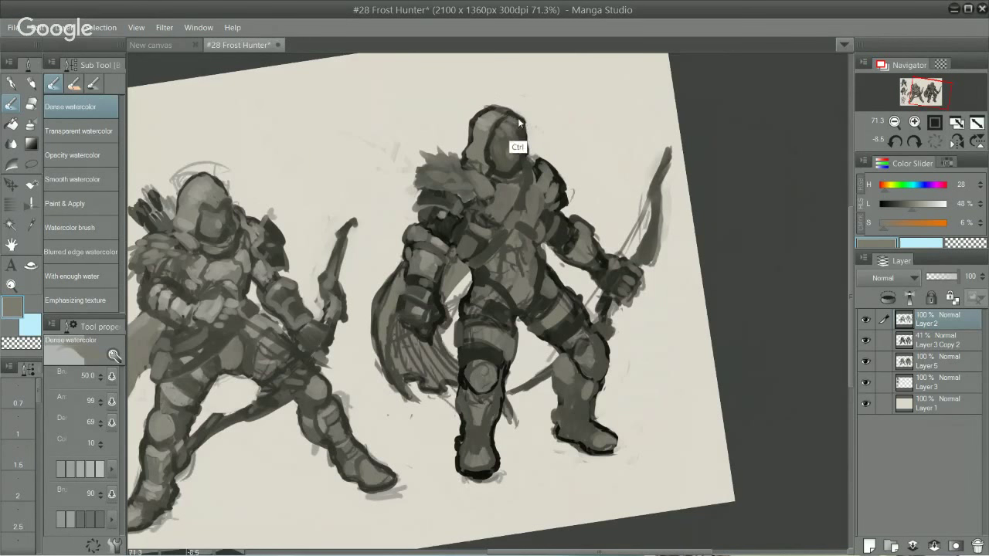
# - Refine the right figure's hood and darken its opening around the face with sampled near-black brown
pyautogui.keyDown('alt'); pyautogui.click(468, 145); pyautogui.keyUp('alt')
pyautogui.keyDown('alt'); pyautogui.click(479, 126); pyautogui.keyUp('alt')
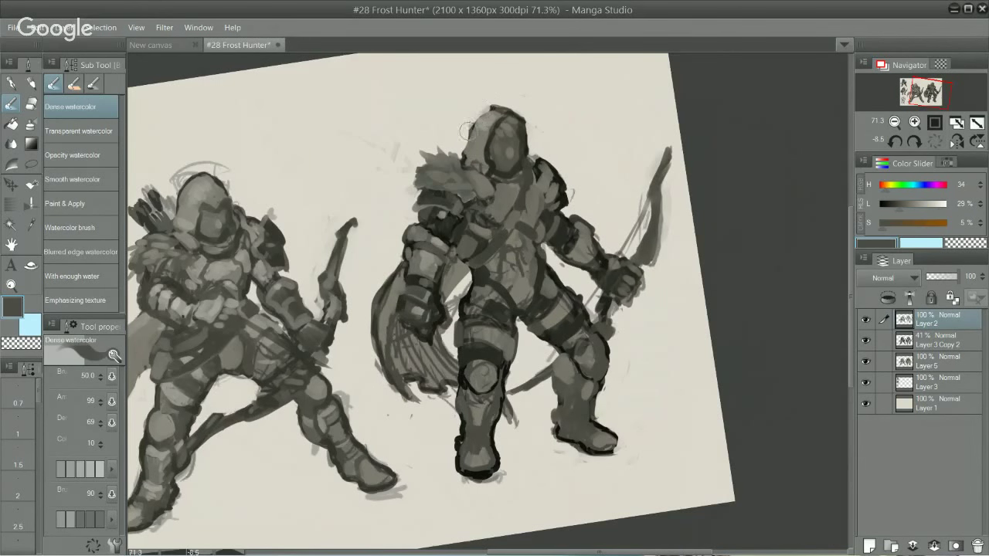
pyautogui.keyDown('alt'); pyautogui.click(491, 168); pyautogui.keyUp('alt')
pyautogui.moveTo(475, 165)
pyautogui.mouseDown()
pyautogui.moveTo(485, 114)
pyautogui.moveTo(472, 124)
pyautogui.moveTo(509, 110)
pyautogui.moveTo(519, 158)
pyautogui.moveTo(514, 135)
pyautogui.moveTo(499, 129)
pyautogui.moveTo(515, 122)
pyautogui.moveTo(523, 141)
pyautogui.moveTo(506, 170)
pyautogui.mouseUp()
pyautogui.keyDown('alt'); pyautogui.click(513, 146); pyautogui.keyUp('alt')
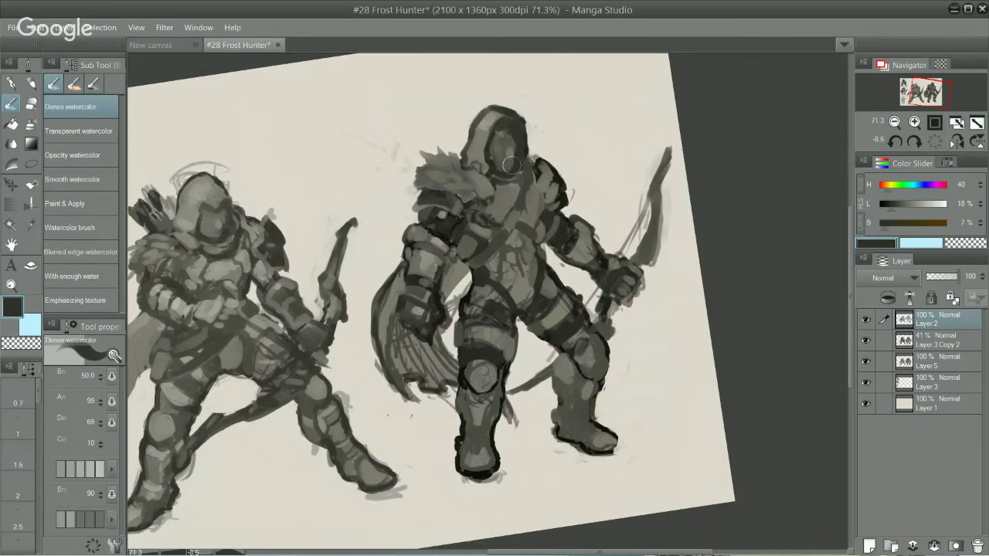
# - Paint a lighter pointed hood rim and mid-grey face planes on the right figure with sampled grey-brown tones
pyautogui.keyDown('alt'); pyautogui.click(499, 175); pyautogui.keyUp('alt')
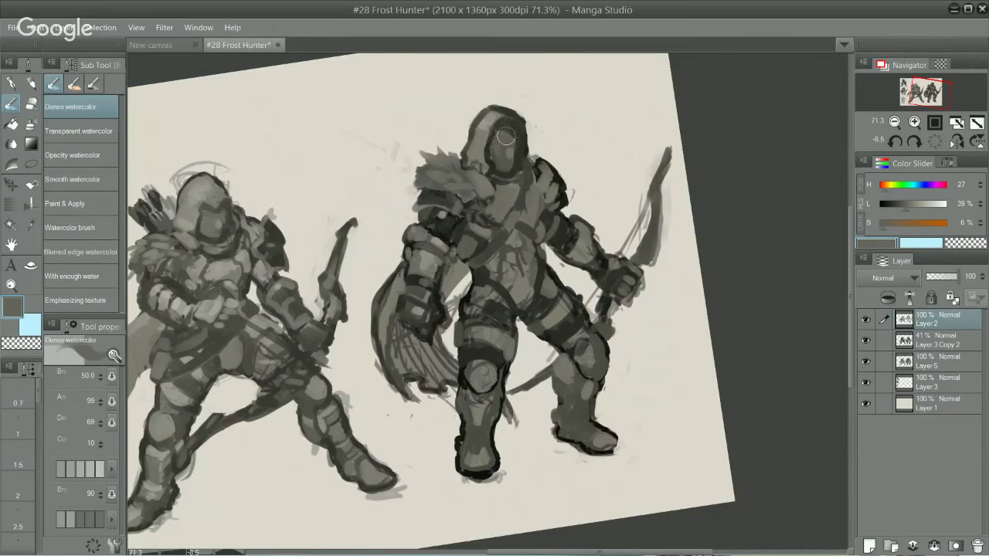
pyautogui.moveTo(511, 140)
pyautogui.mouseDown()
pyautogui.moveTo(500, 116)
pyautogui.moveTo(517, 127)
pyautogui.moveTo(501, 122)
pyautogui.moveTo(479, 140)
pyautogui.moveTo(533, 121)
pyautogui.moveTo(523, 136)
pyautogui.moveTo(514, 123)
pyautogui.moveTo(522, 155)
pyautogui.moveTo(518, 124)
pyautogui.moveTo(495, 150)
pyautogui.mouseUp()
pyautogui.keyDown('alt'); pyautogui.click(495, 127); pyautogui.keyUp('alt')
pyautogui.keyDown('alt'); pyautogui.click(521, 184); pyautogui.keyUp('alt')
pyautogui.keyDown('alt'); pyautogui.click(456, 171); pyautogui.keyUp('alt')
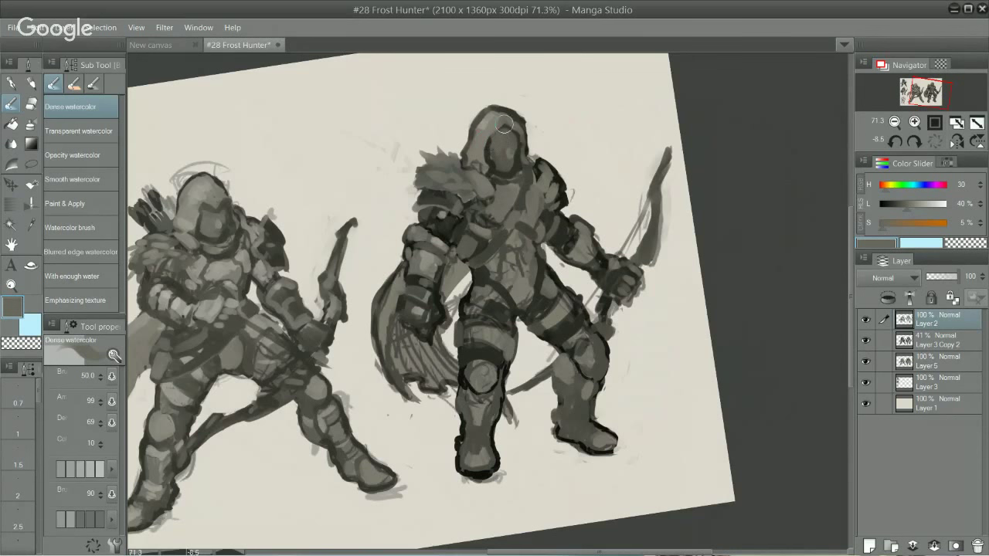
pyautogui.keyDown('alt'); pyautogui.click(455, 165); pyautogui.keyUp('alt')
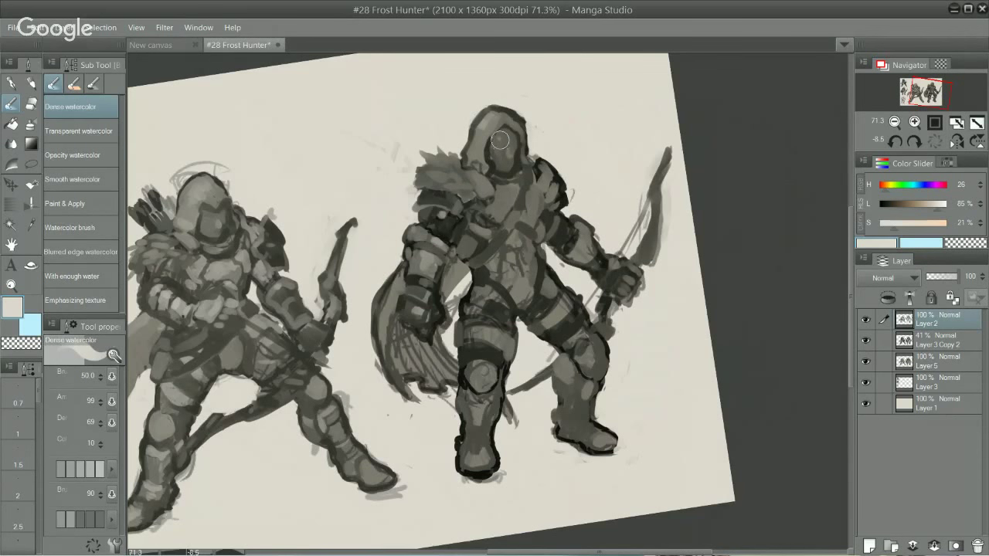
pyautogui.keyDown('alt'); pyautogui.click(500, 169); pyautogui.keyUp('alt')
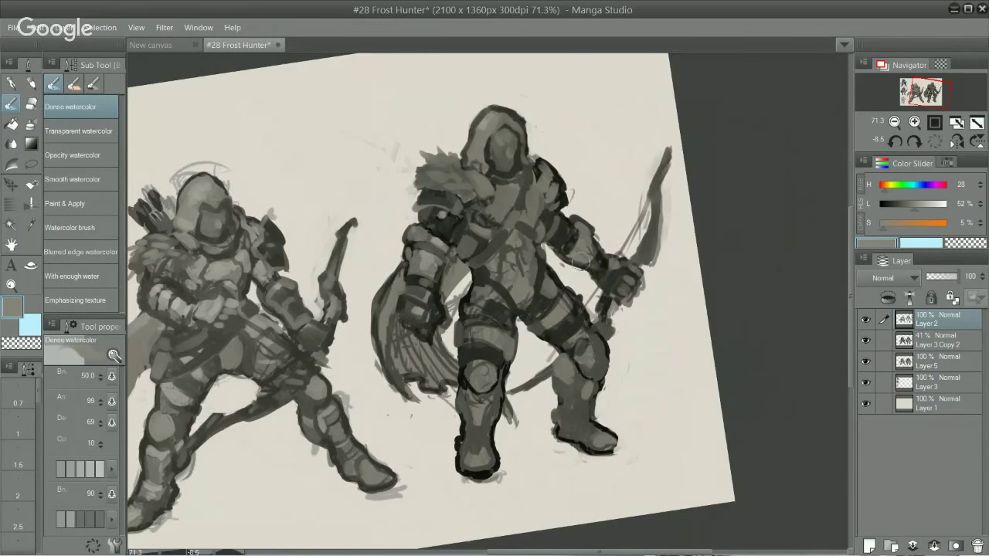
pyautogui.moveTo(593, 286); pyautogui.dragTo(598, 368)
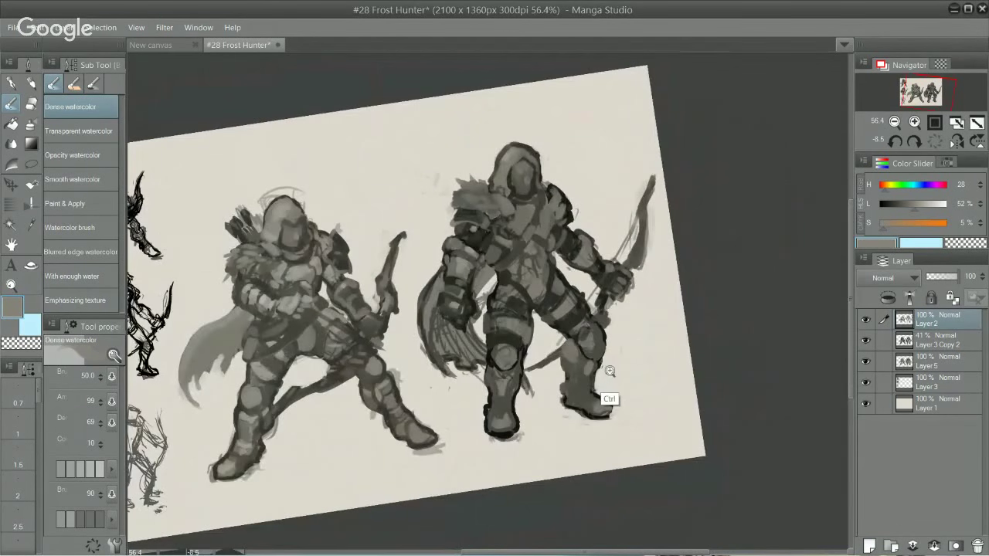
pyautogui.scroll(1, 578, 315)
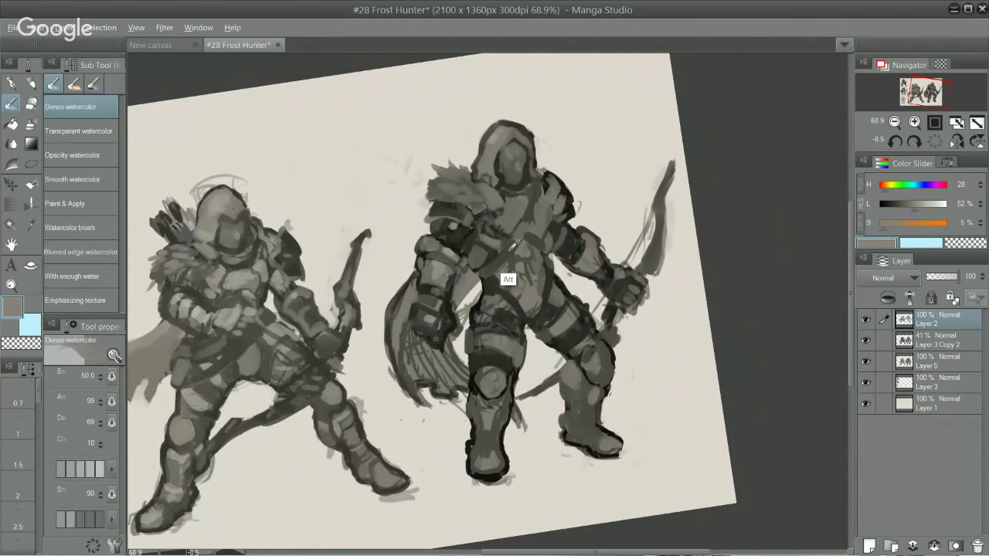
pyautogui.keyDown('alt'); pyautogui.click(492, 293); pyautogui.keyUp('alt')
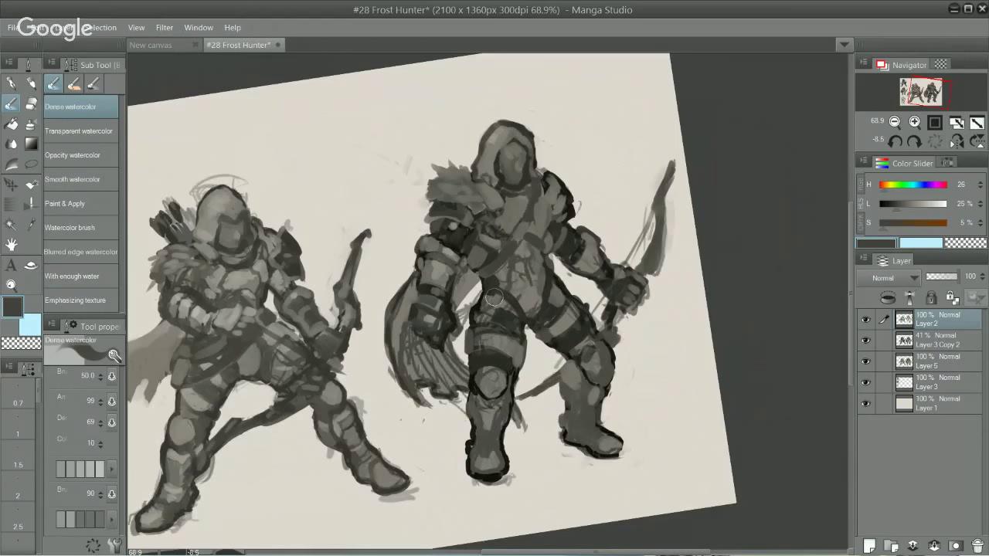
pyautogui.moveTo(496, 297); pyautogui.dragTo(539, 258)
pyautogui.hotkey('ctrl', 'z')
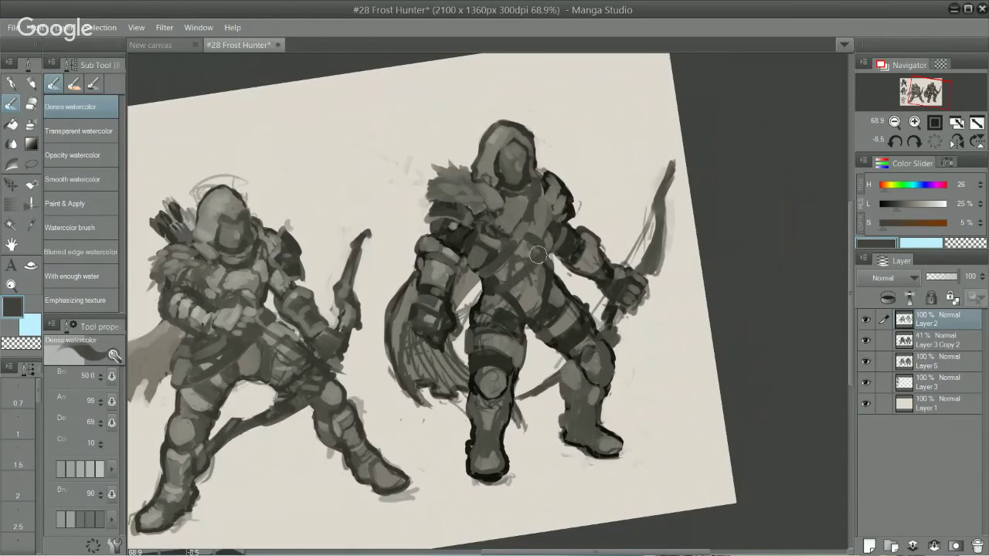
pyautogui.hotkey('ctrl', 'z')
# - Paint a dark diagonal strap across the right figure's chest and touch it up with sampled dark and mid grey-brown tones
pyautogui.moveTo(486, 286)
pyautogui.mouseDown()
pyautogui.moveTo(512, 286)
pyautogui.moveTo(520, 250)
pyautogui.moveTo(487, 273)
pyautogui.moveTo(489, 284)
pyautogui.mouseUp()
pyautogui.keyDown('alt'); pyautogui.click(482, 313); pyautogui.keyUp('alt')
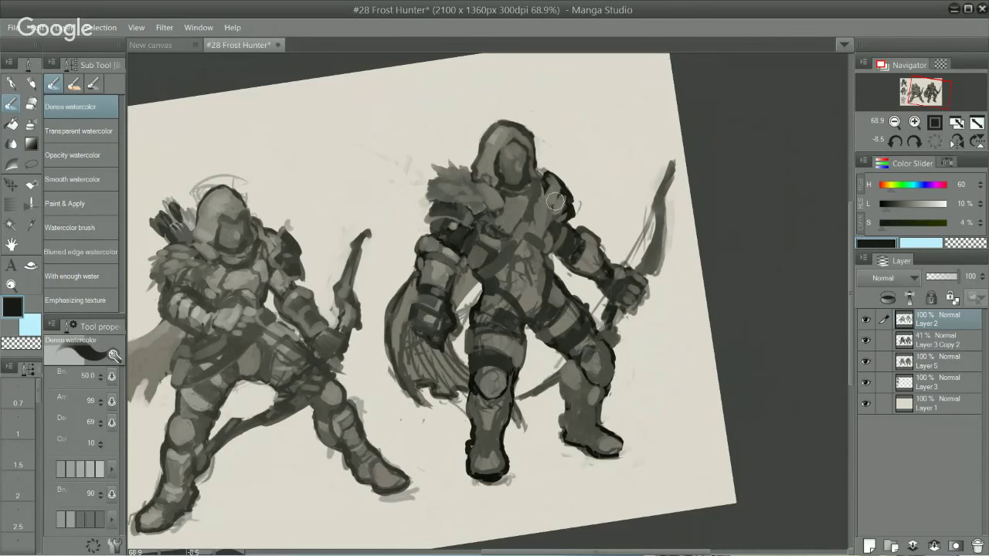
pyautogui.keyDown('alt'); pyautogui.click(531, 216); pyautogui.keyUp('alt')
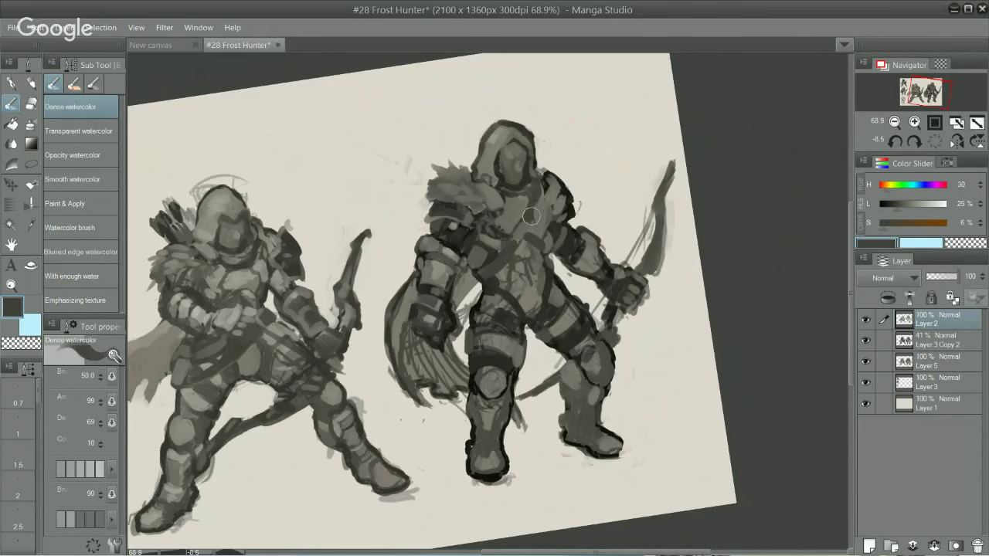
pyautogui.scroll(-2, 568, 198)
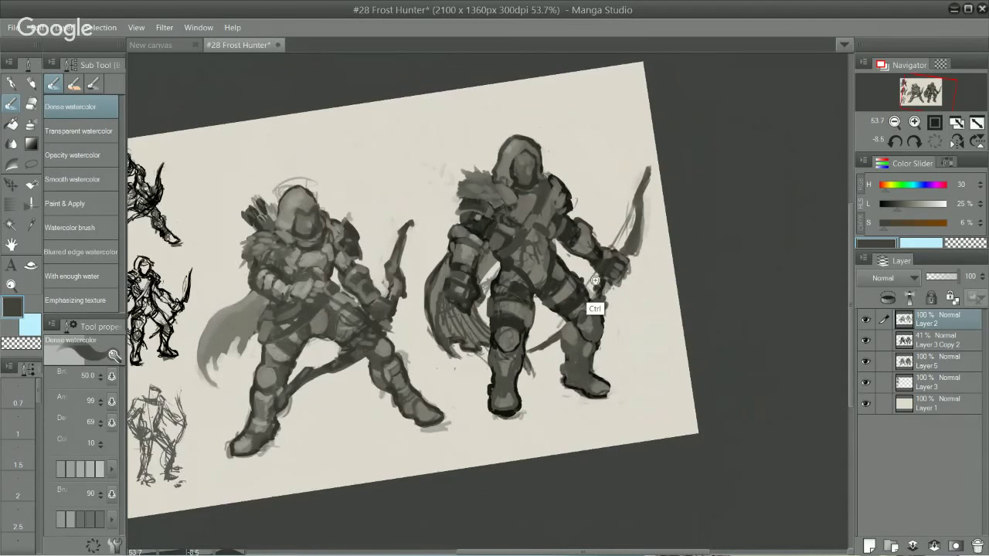
pyautogui.scroll(1, 591, 288)
pyautogui.hotkey('ctrl', '+')
pyautogui.keyDown('alt'); pyautogui.click(530, 238); pyautogui.keyUp('alt')
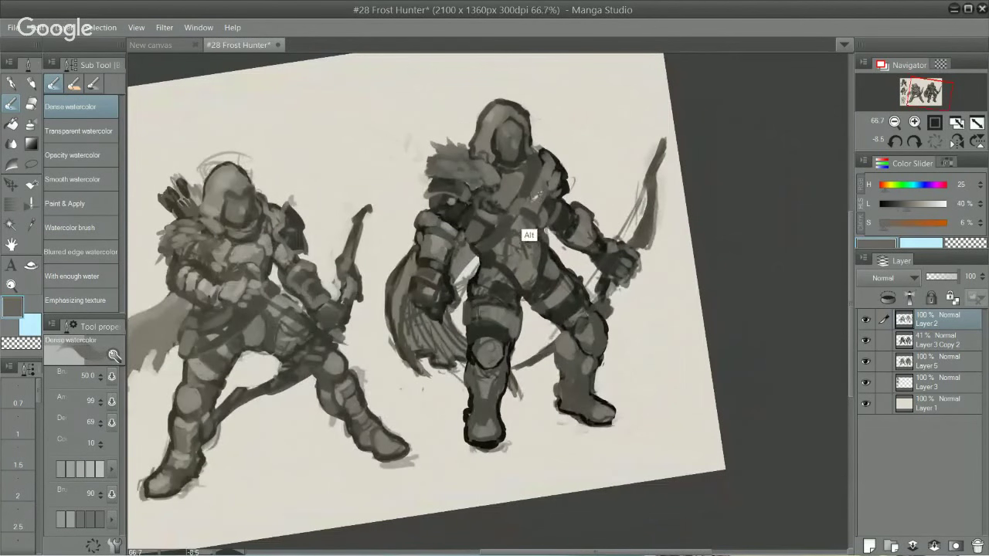
pyautogui.keyDown('alt'); pyautogui.click(538, 224); pyautogui.keyUp('alt')
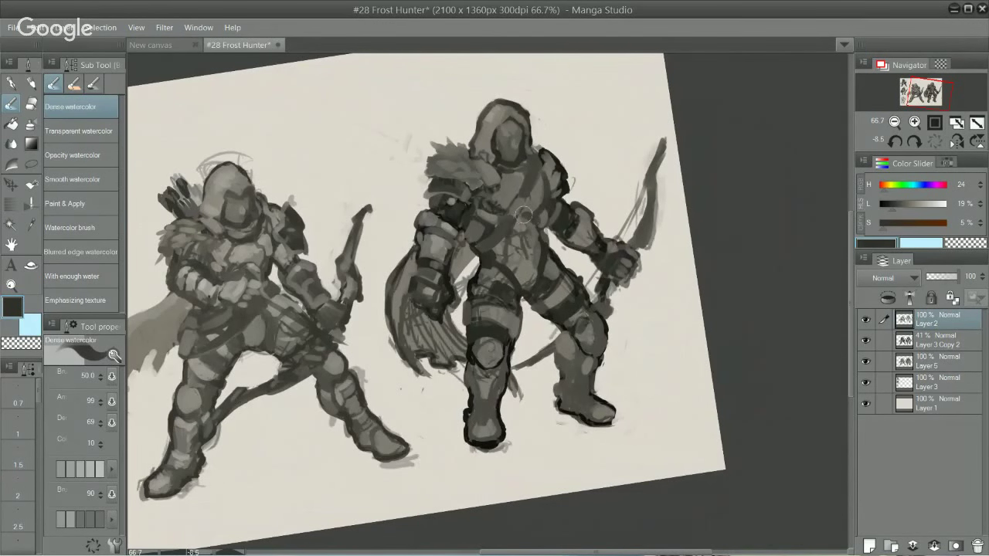
pyautogui.keyDown('alt'); pyautogui.click(549, 247); pyautogui.keyUp('alt')
pyautogui.moveTo(1, 554)
pyautogui.press('p')
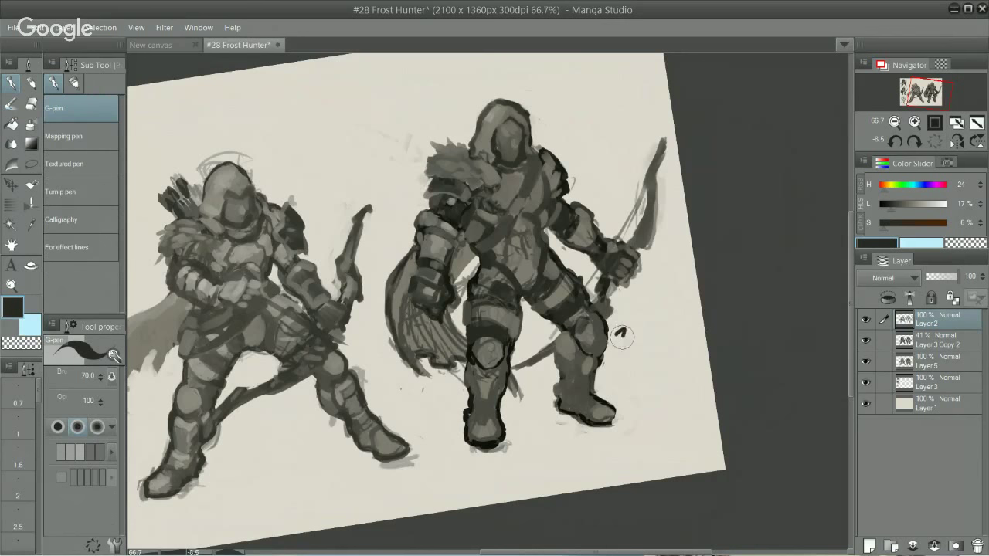
pyautogui.keyDown('alt'); pyautogui.click(585, 358); pyautogui.keyUp('alt')
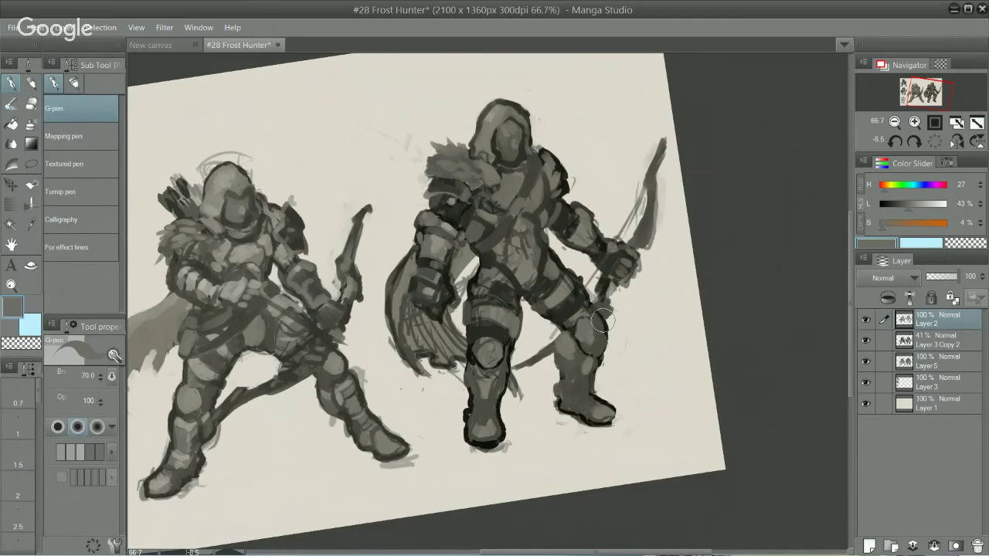
pyautogui.hotkey('ctrl', 'space')
pyautogui.moveTo(626, 319); pyautogui.dragTo(615, 320)
pyautogui.press('space')
pyautogui.moveTo(614, 320); pyautogui.dragTo(656, 377)
pyautogui.hotkey('shift', 'space')
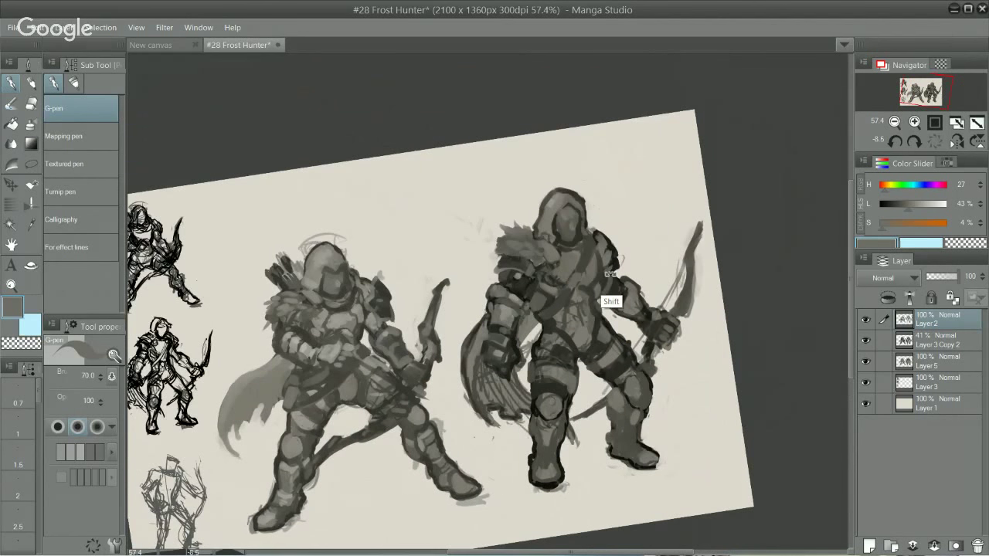
pyautogui.moveTo(610, 275); pyautogui.dragTo(609, 269)
pyautogui.hotkey('ctrl', 'space')
pyautogui.moveTo(643, 301); pyautogui.dragTo(660, 306)
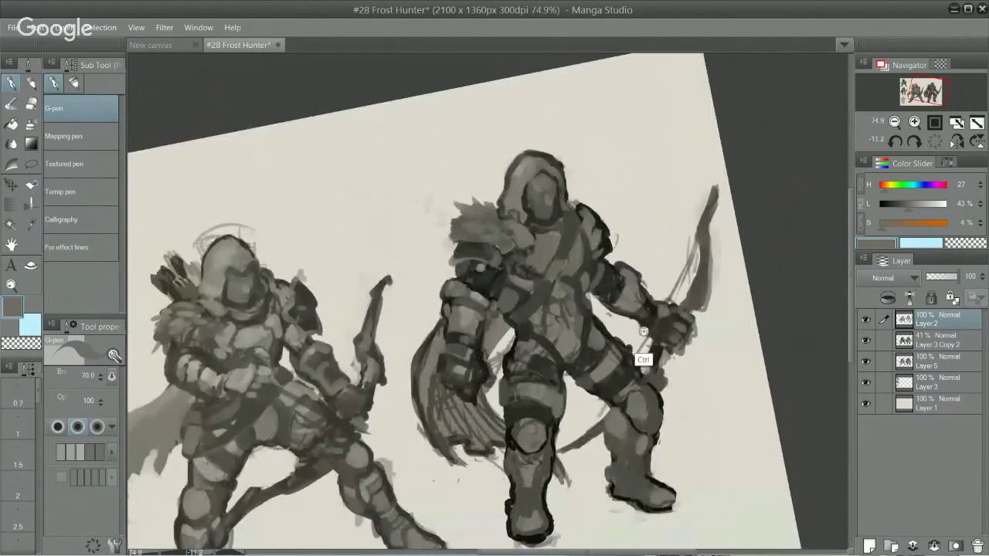
# - Rework the right figure's outer hip with dark G-pen strokes, covering them in sampled mid-grey with the Dense watercolor brush
pyautogui.keyDown('alt'); pyautogui.click(570, 249); pyautogui.keyUp('alt')
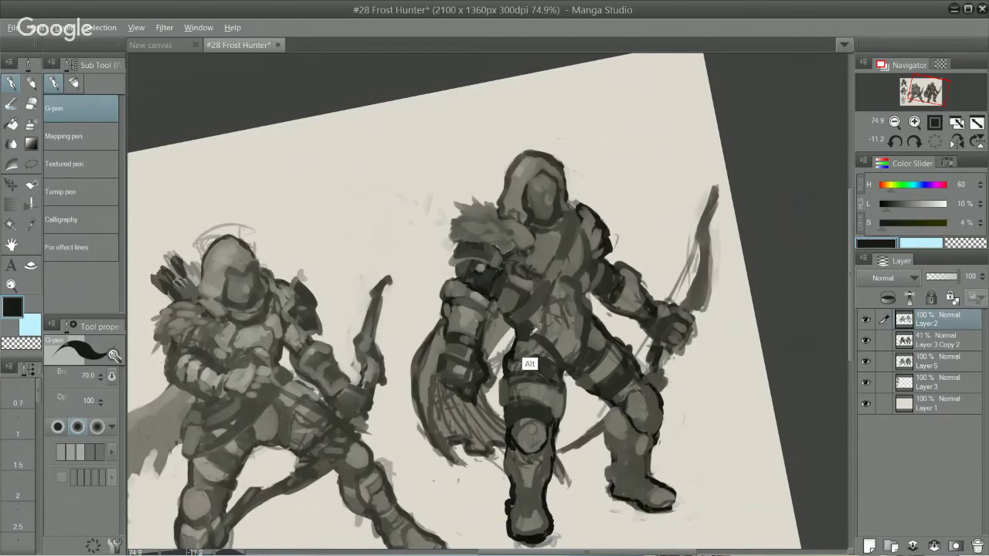
pyautogui.keyDown('alt'); pyautogui.click(517, 349); pyautogui.keyUp('alt')
pyautogui.moveTo(516, 349)
pyautogui.mouseDown()
pyautogui.moveTo(498, 363)
pyautogui.moveTo(519, 343)
pyautogui.mouseUp()
pyautogui.hotkey('ctrl', 'z')
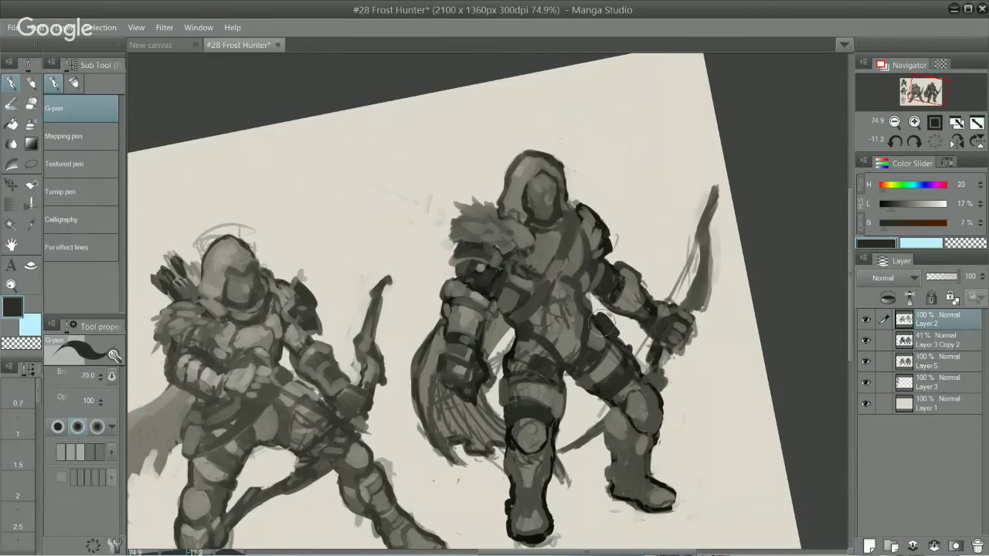
pyautogui.keyDown('alt'); pyautogui.click(606, 326); pyautogui.keyUp('alt')
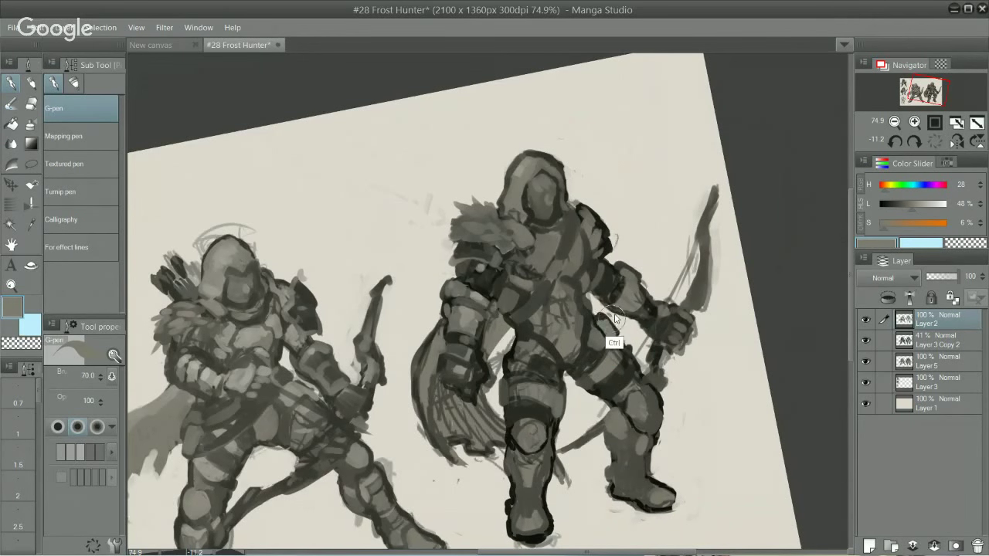
pyautogui.press('b')
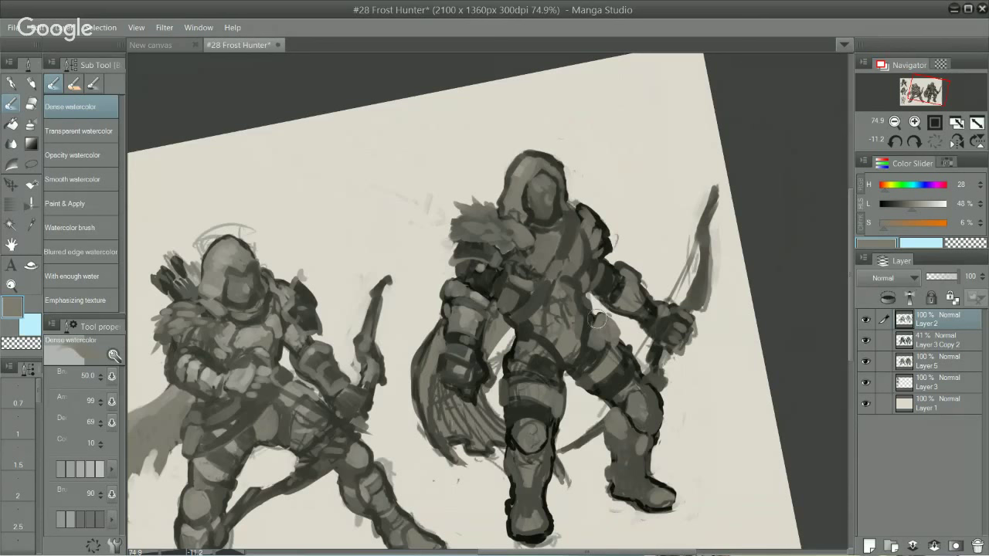
# - Cover the right figure's cape-side upper thigh in sampled near-black brown and paint lighter mid-grey planes over it
pyautogui.moveTo(513, 336); pyautogui.dragTo(502, 356)
pyautogui.hotkey('ctrl', 'z')
pyautogui.keyDown('alt'); pyautogui.click(521, 363); pyautogui.keyUp('alt')
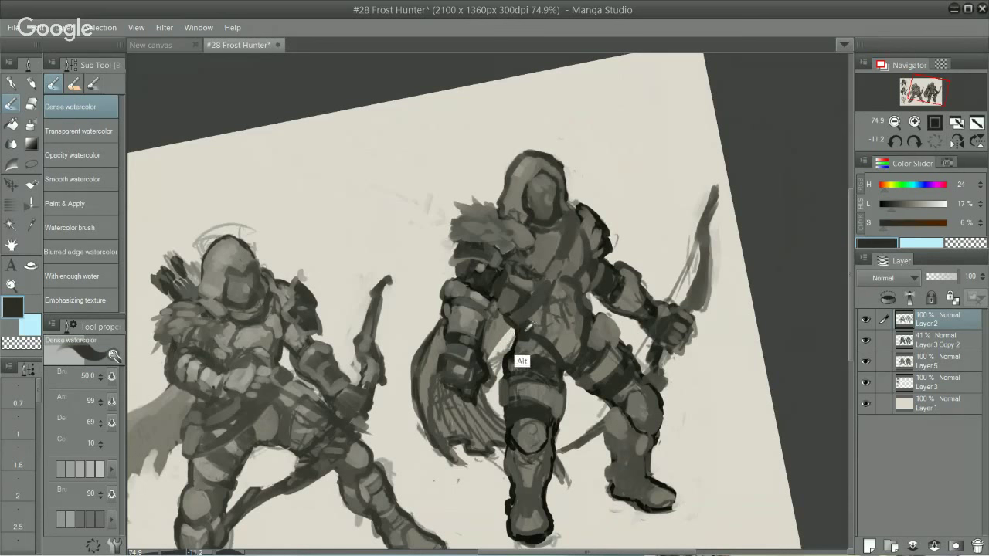
pyautogui.moveTo(511, 336)
pyautogui.mouseDown()
pyautogui.moveTo(508, 370)
pyautogui.moveTo(516, 339)
pyautogui.moveTo(534, 360)
pyautogui.mouseUp()
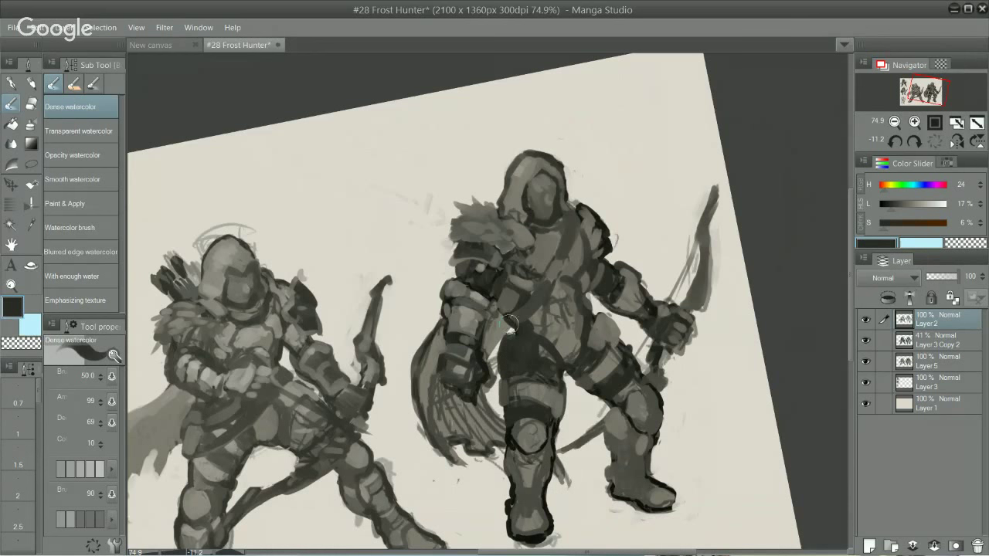
pyautogui.keyDown('alt'); pyautogui.click(601, 357); pyautogui.keyUp('alt')
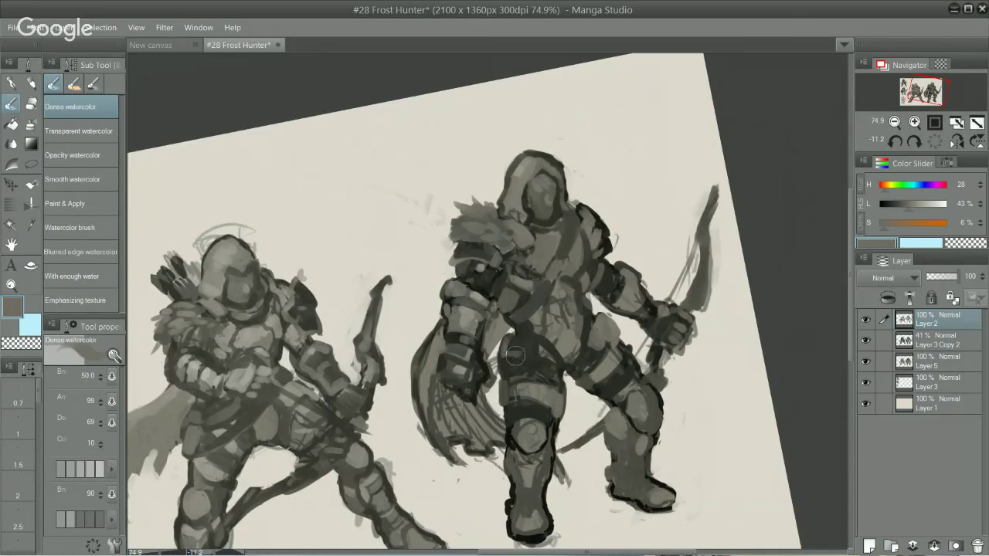
pyautogui.moveTo(515, 355)
pyautogui.mouseDown()
pyautogui.moveTo(516, 343)
pyautogui.moveTo(531, 344)
pyautogui.moveTo(505, 362)
pyautogui.moveTo(530, 369)
pyautogui.moveTo(530, 386)
pyautogui.moveTo(533, 360)
pyautogui.moveTo(503, 364)
pyautogui.moveTo(506, 373)
pyautogui.moveTo(516, 366)
pyautogui.mouseUp()
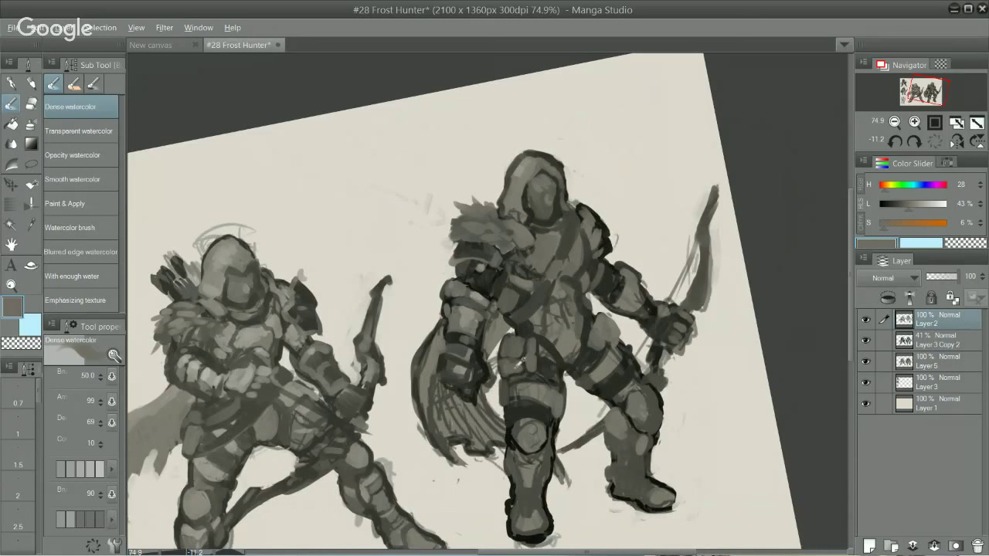
# - Paint a dark curved belt across the right figure's waist in sampled near-black brown, after touching up the abdomen in mid-grey
pyautogui.keyDown('alt'); pyautogui.click(504, 368); pyautogui.keyUp('alt')
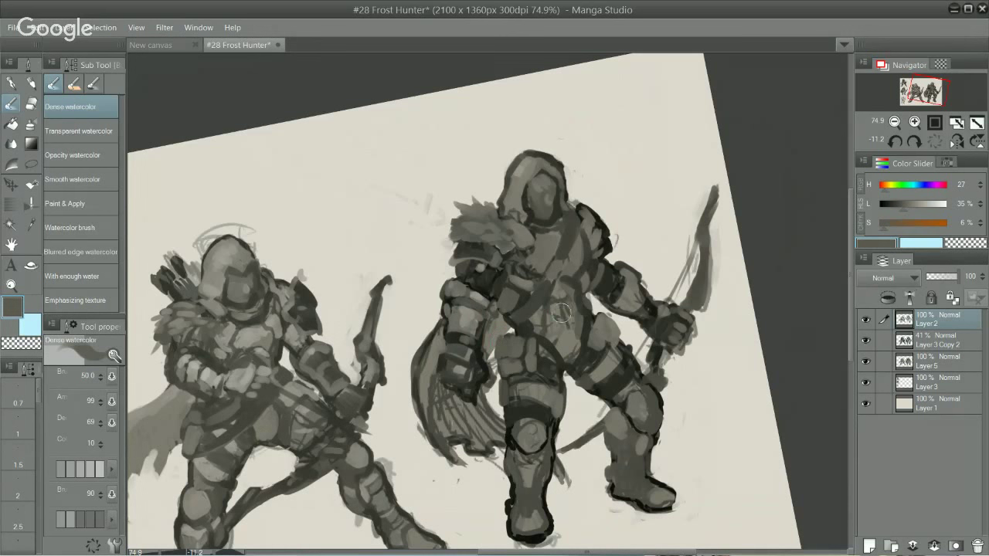
pyautogui.moveTo(562, 312)
pyautogui.mouseDown()
pyautogui.moveTo(555, 362)
pyautogui.moveTo(527, 361)
pyautogui.moveTo(553, 312)
pyautogui.mouseUp()
pyautogui.keyDown('alt'); pyautogui.click(543, 363); pyautogui.keyUp('alt')
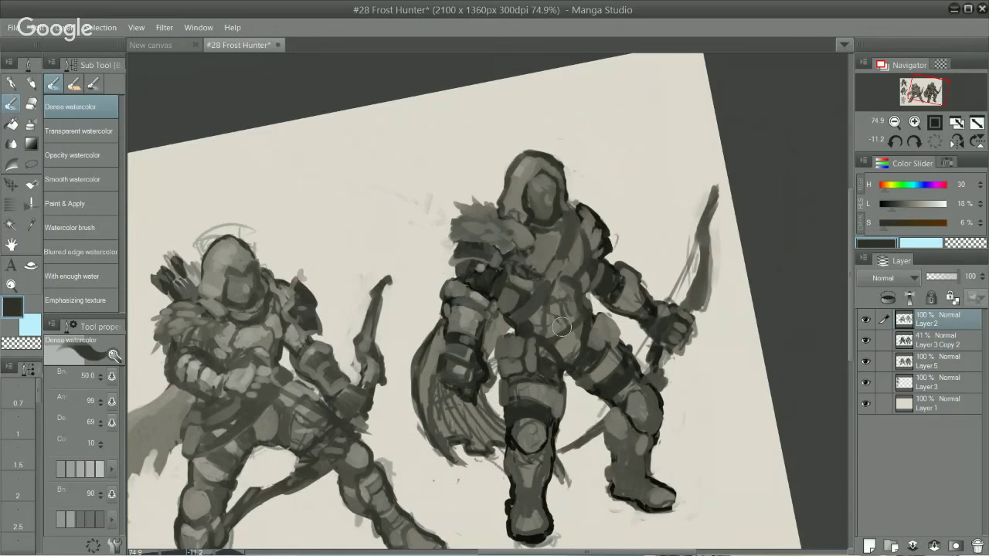
pyautogui.moveTo(541, 336)
pyautogui.mouseDown()
pyautogui.moveTo(579, 322)
pyautogui.moveTo(542, 345)
pyautogui.moveTo(579, 327)
pyautogui.moveTo(583, 310)
pyautogui.moveTo(537, 341)
pyautogui.moveTo(569, 334)
pyautogui.moveTo(577, 307)
pyautogui.moveTo(623, 258)
pyautogui.moveTo(545, 334)
pyautogui.moveTo(582, 316)
pyautogui.mouseUp()
# - Define the right figure's groin and inner hip below the belt with sampled grey-brown and near-black tones
pyautogui.keyDown('alt'); pyautogui.click(595, 362); pyautogui.keyUp('alt')
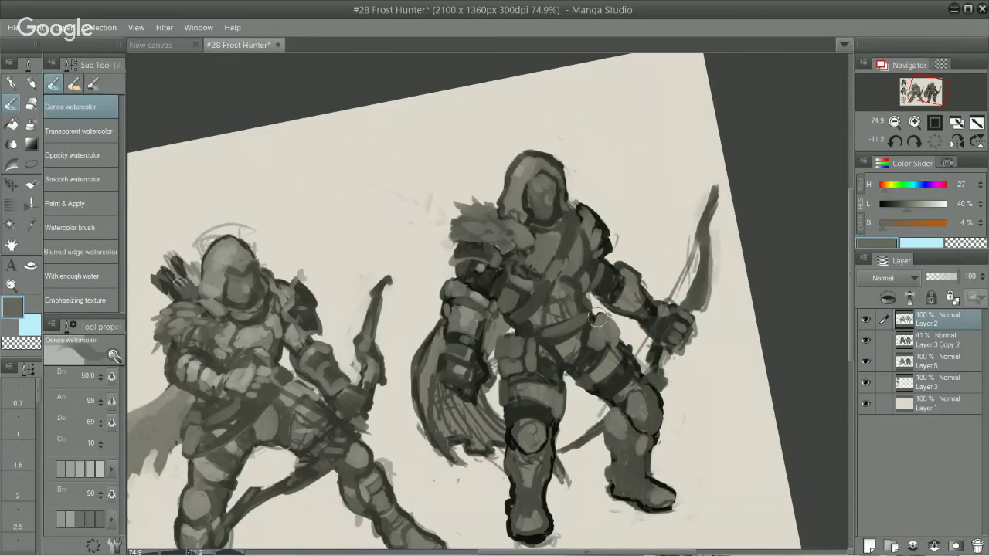
pyautogui.keyDown('alt'); pyautogui.click(555, 352); pyautogui.keyUp('alt')
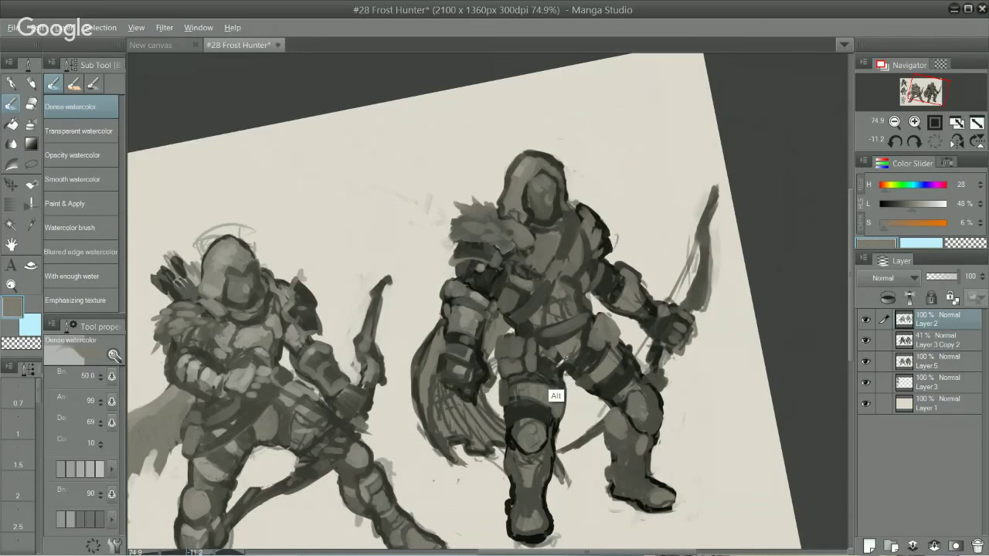
pyautogui.keyDown('alt'); pyautogui.click(559, 364); pyautogui.keyUp('alt')
pyautogui.moveTo(558, 359); pyautogui.dragTo(564, 355)
pyautogui.keyDown('alt'); pyautogui.click(568, 348); pyautogui.keyUp('alt')
pyautogui.keyDown('alt'); pyautogui.click(575, 334); pyautogui.keyUp('alt')
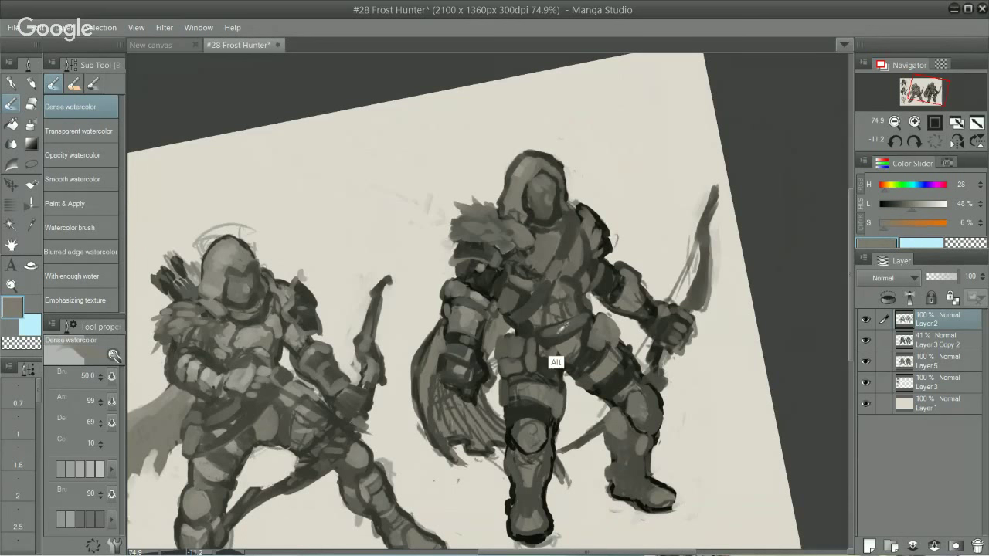
pyautogui.keyDown('alt'); pyautogui.click(553, 340); pyautogui.keyUp('alt')
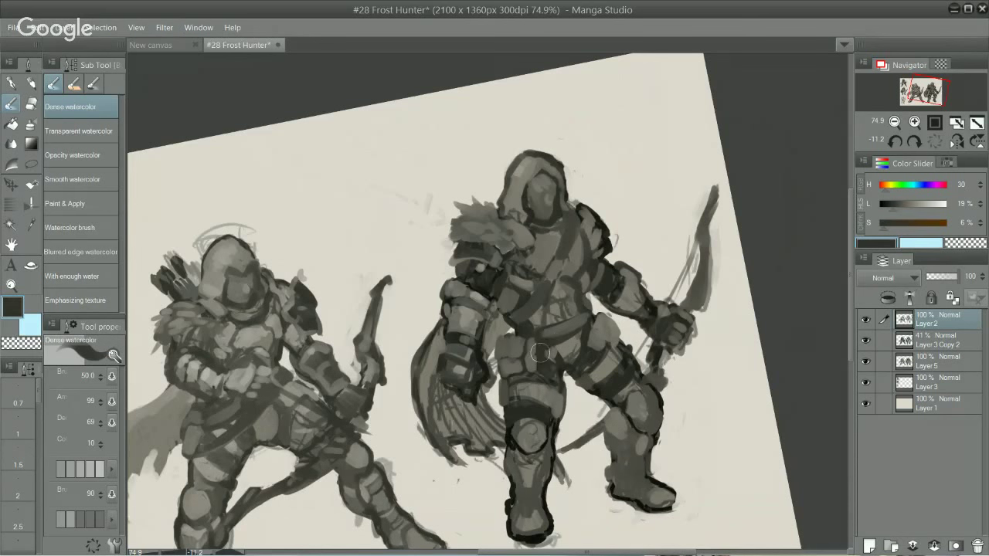
# - Darken the right figure's bow-side hip with sampled near-black brown and paint lighter grey-brown planes over it
pyautogui.keyDown('alt'); pyautogui.click(591, 328); pyautogui.keyUp('alt')
pyautogui.keyDown('alt'); pyautogui.click(595, 319); pyautogui.keyUp('alt')
pyautogui.moveTo(592, 314)
pyautogui.mouseDown()
pyautogui.moveTo(611, 332)
pyautogui.moveTo(600, 315)
pyautogui.mouseUp()
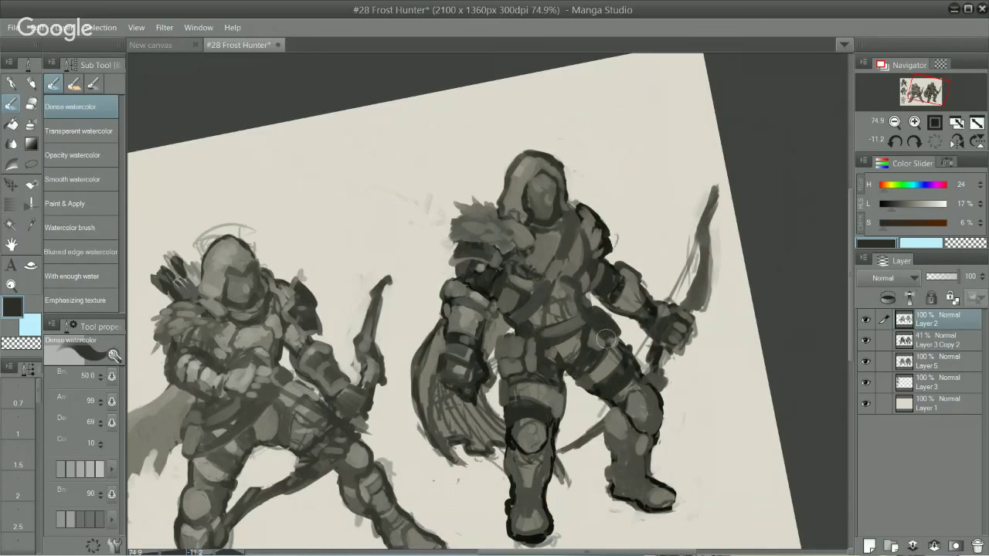
pyautogui.keyDown('alt'); pyautogui.click(583, 370); pyautogui.keyUp('alt')
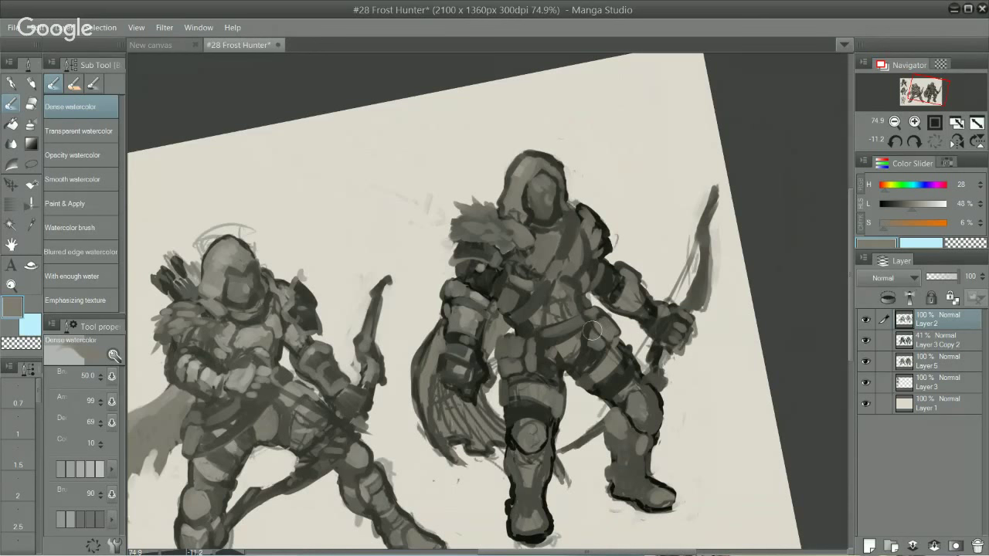
pyautogui.press('alt')
# - Shape the pouch on the right figure's cape-side hip with sampled dark brown strokes around its edges
pyautogui.keyDown('alt'); pyautogui.click(503, 403); pyautogui.keyUp('alt')
pyautogui.keyDown('alt'); pyautogui.click(502, 397); pyautogui.keyUp('alt')
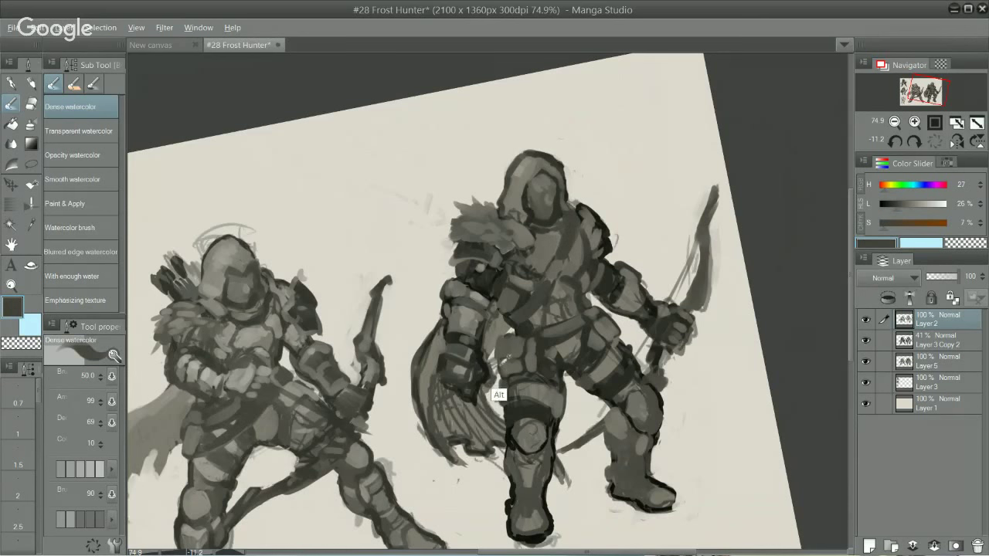
pyautogui.moveTo(496, 360)
pyautogui.mouseDown()
pyautogui.moveTo(520, 340)
pyautogui.moveTo(505, 334)
pyautogui.moveTo(527, 299)
pyautogui.moveTo(516, 349)
pyautogui.mouseUp()
pyautogui.keyDown('alt'); pyautogui.click(523, 331); pyautogui.keyUp('alt')
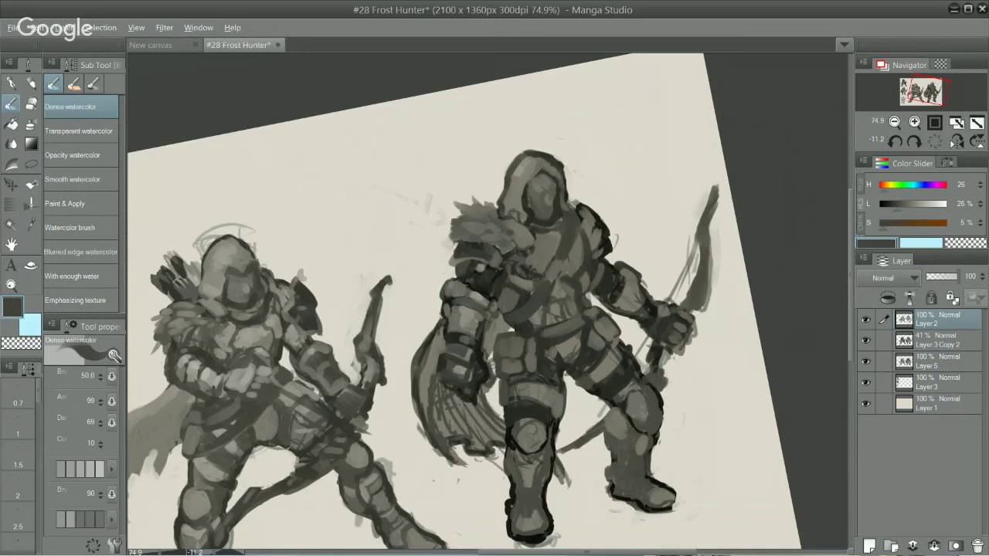
# - Touch up the right figure's chest and both sides of the torso with sampled dark and mid grey-brown tones
pyautogui.keyDown('alt'); pyautogui.click(550, 279); pyautogui.keyUp('alt')
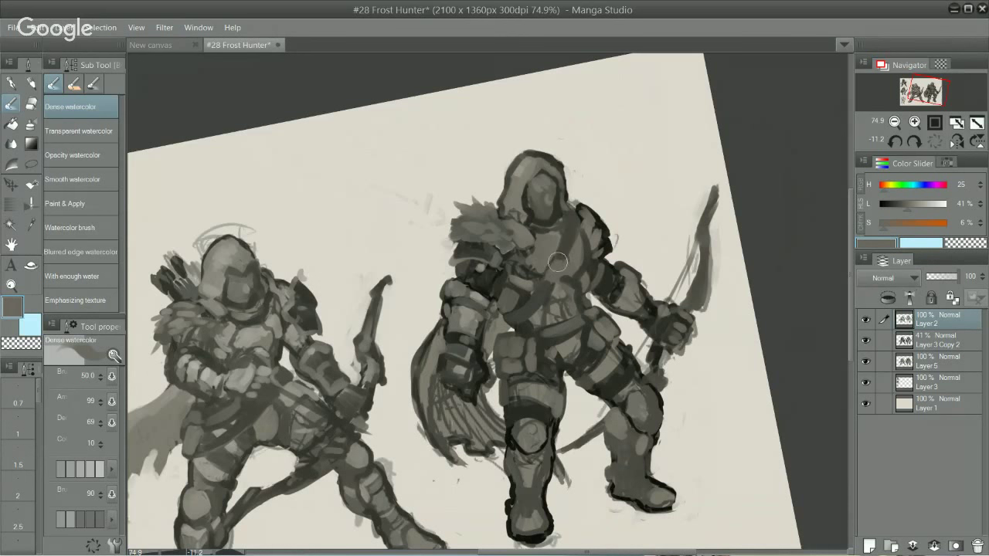
pyautogui.keyDown('alt'); pyautogui.click(537, 280); pyautogui.keyUp('alt')
pyautogui.keyDown('alt'); pyautogui.click(503, 309); pyautogui.keyUp('alt')
pyautogui.keyDown('alt'); pyautogui.click(501, 312); pyautogui.keyUp('alt')
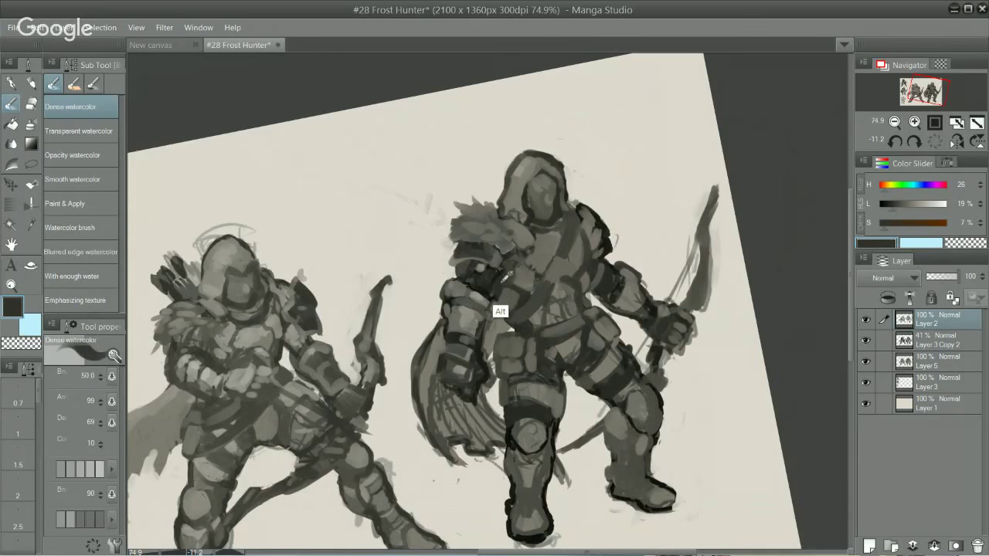
pyautogui.keyDown('alt'); pyautogui.click(507, 284); pyautogui.keyUp('alt')
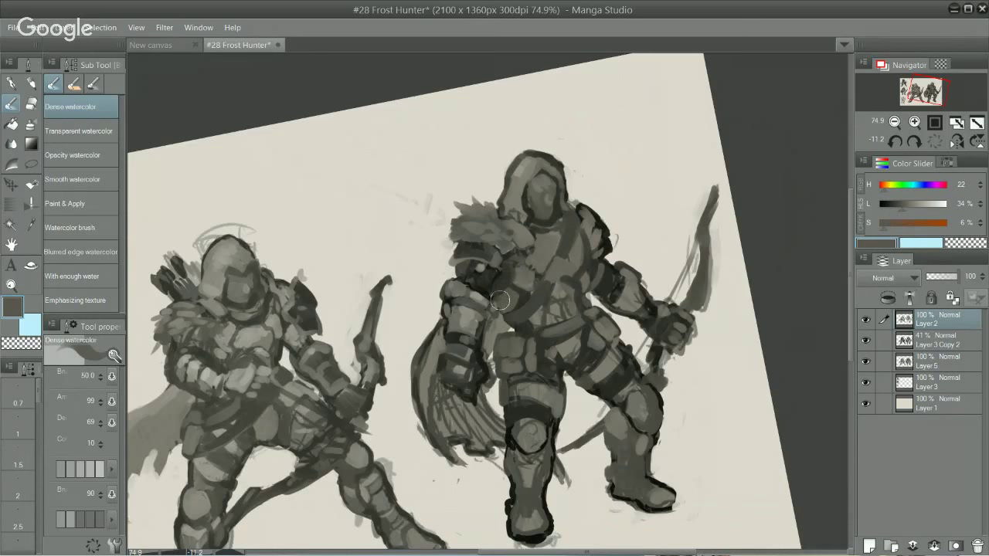
pyautogui.keyDown('alt'); pyautogui.click(576, 307); pyautogui.keyUp('alt')
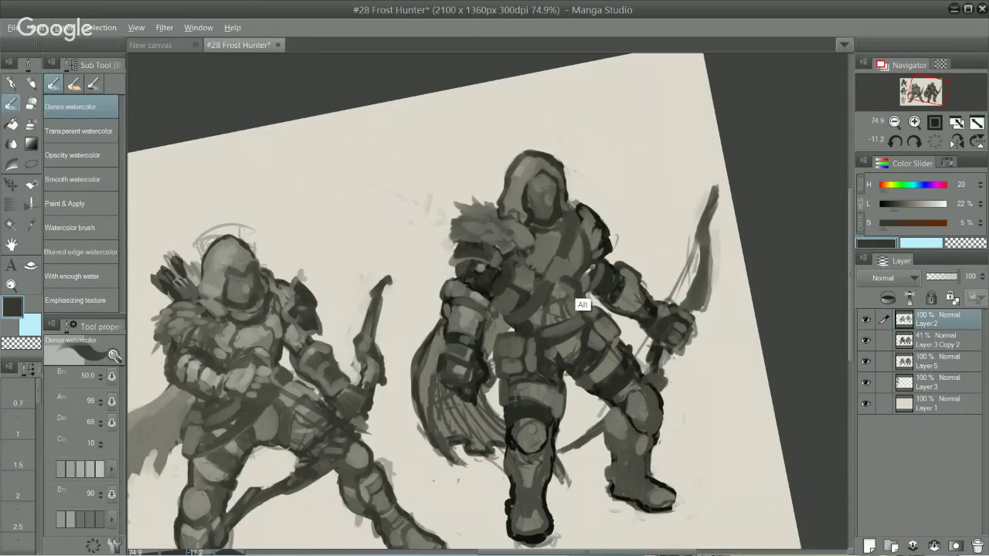
pyautogui.keyDown('alt'); pyautogui.click(590, 274); pyautogui.keyUp('alt')
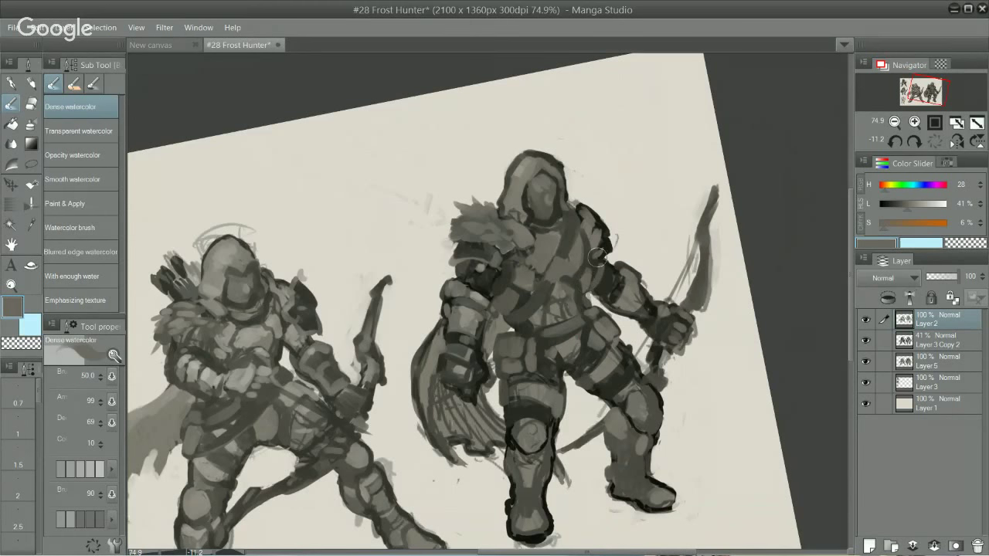
# - Clean up the right figure's cape-side waist with sampled light and dark tones, and dab dark brown on the bow-side upper arm
pyautogui.moveTo(647, 246); pyautogui.dragTo(656, 283)
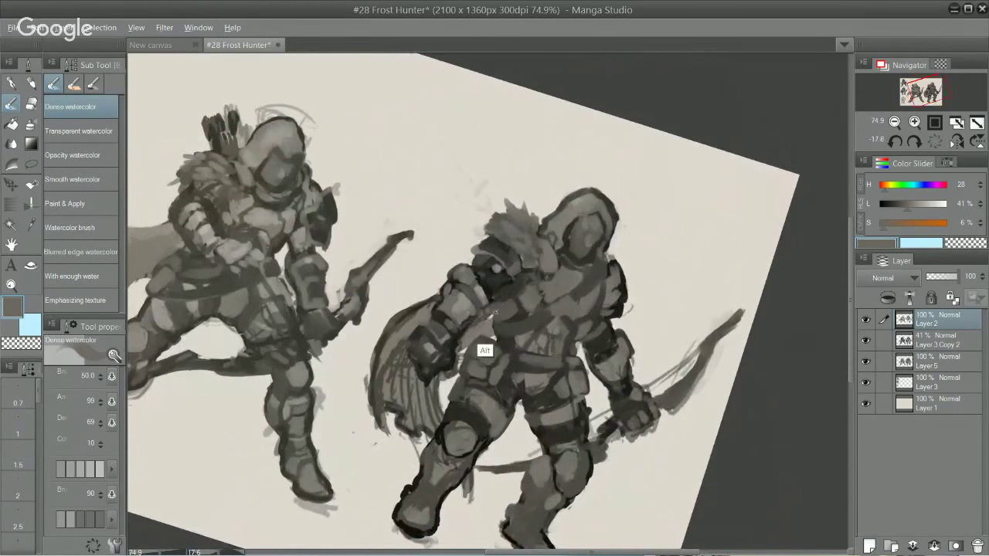
pyautogui.keyDown('alt'); pyautogui.click(494, 313); pyautogui.keyUp('alt')
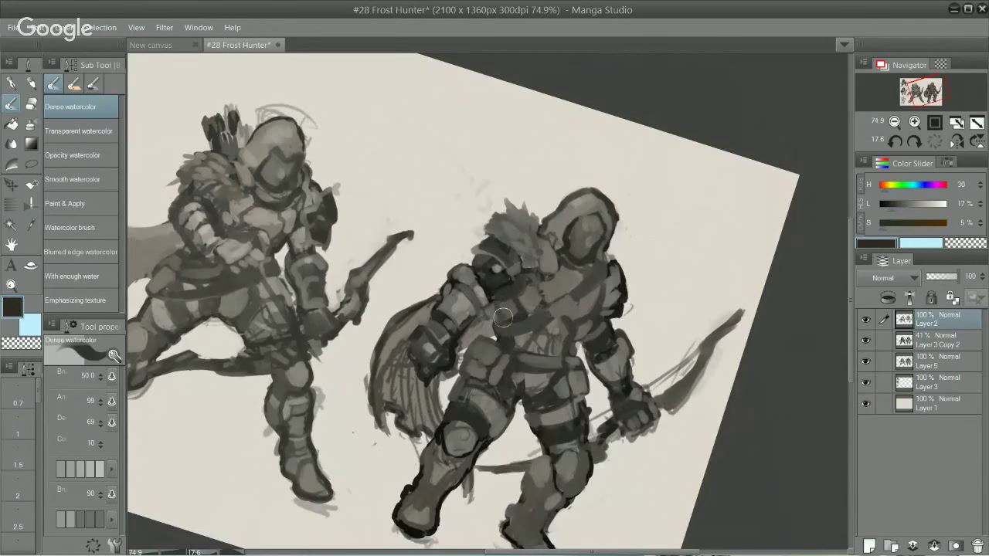
pyautogui.keyDown('alt'); pyautogui.click(496, 328); pyautogui.keyUp('alt')
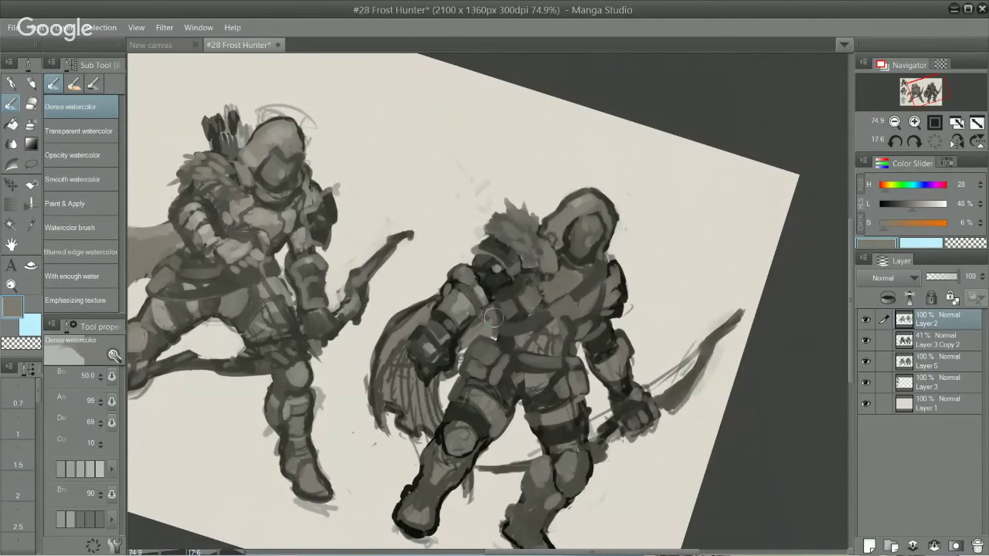
pyautogui.keyDown('alt'); pyautogui.click(495, 329); pyautogui.keyUp('alt')
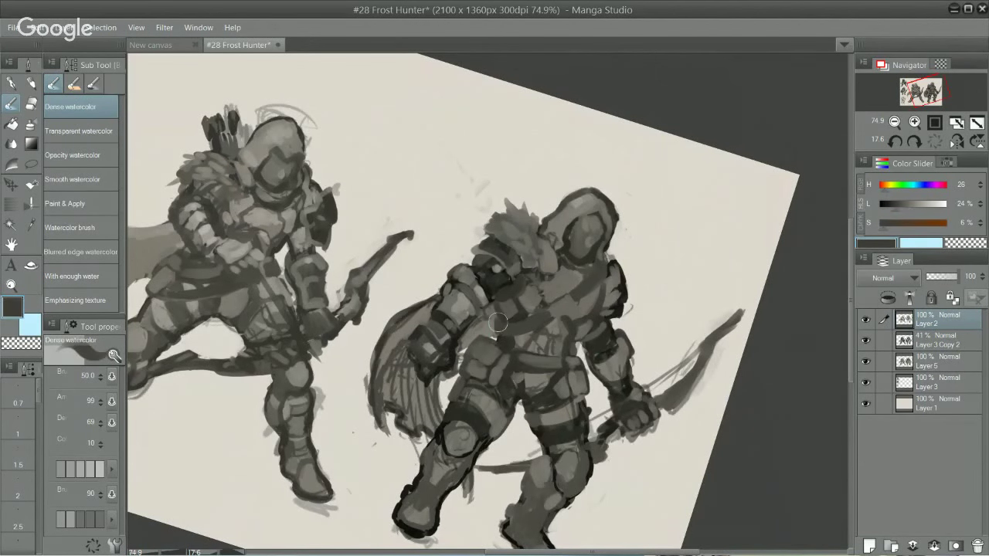
pyautogui.moveTo(630, 191); pyautogui.dragTo(587, 161)
pyautogui.scroll(-3, 666, 293)
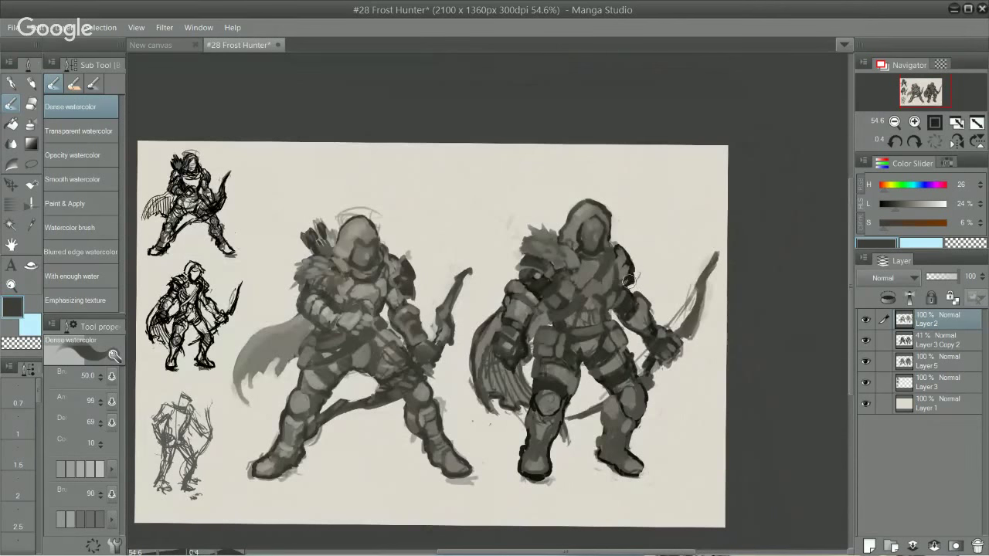
pyautogui.moveTo(627, 287); pyautogui.dragTo(633, 275)
# - Strengthen the belt across the right figure's waist with sampled dark brown strokes and blend its edges in mid-grey
pyautogui.moveTo(618, 209); pyautogui.dragTo(538, 145)
pyautogui.scroll(3, 603, 233)
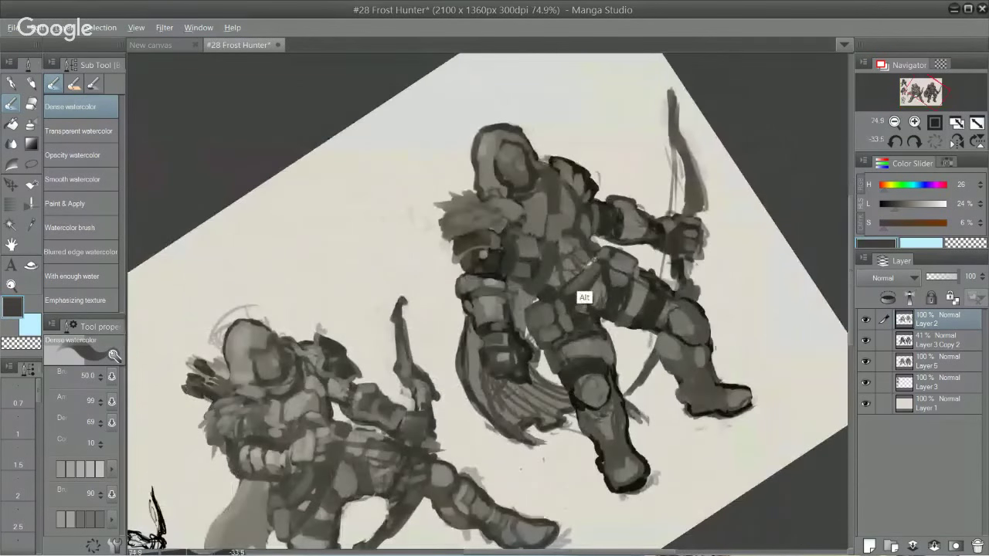
pyautogui.keyDown('alt'); pyautogui.click(577, 275); pyautogui.keyUp('alt')
pyautogui.keyDown('alt'); pyautogui.click(587, 279); pyautogui.keyUp('alt')
pyautogui.moveTo(553, 294); pyautogui.dragTo(593, 250)
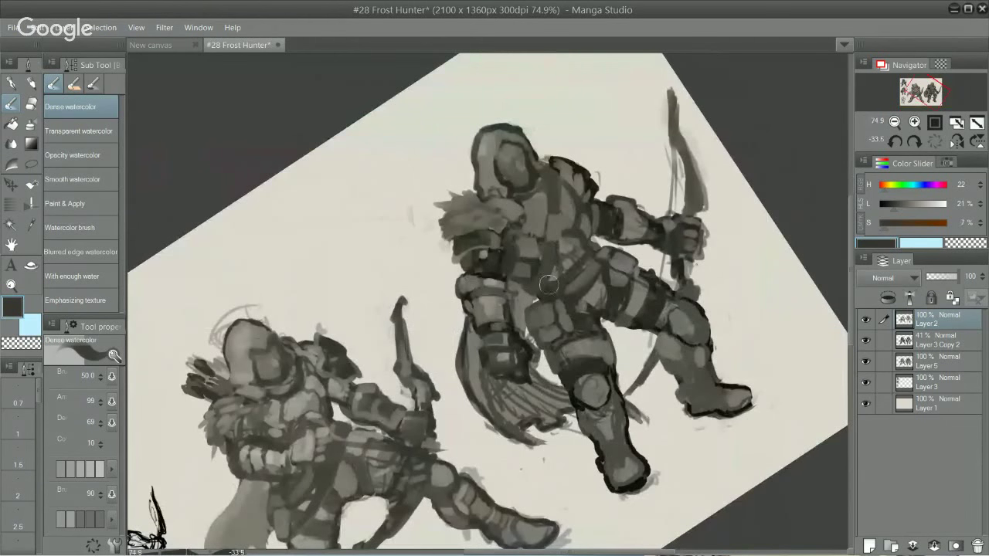
pyautogui.moveTo(564, 286)
pyautogui.mouseDown()
pyautogui.moveTo(586, 269)
pyautogui.moveTo(561, 285)
pyautogui.moveTo(583, 267)
pyautogui.moveTo(556, 289)
pyautogui.moveTo(564, 297)
pyautogui.moveTo(583, 282)
pyautogui.moveTo(544, 296)
pyautogui.mouseUp()
pyautogui.keyDown('alt'); pyautogui.click(581, 304); pyautogui.keyUp('alt')
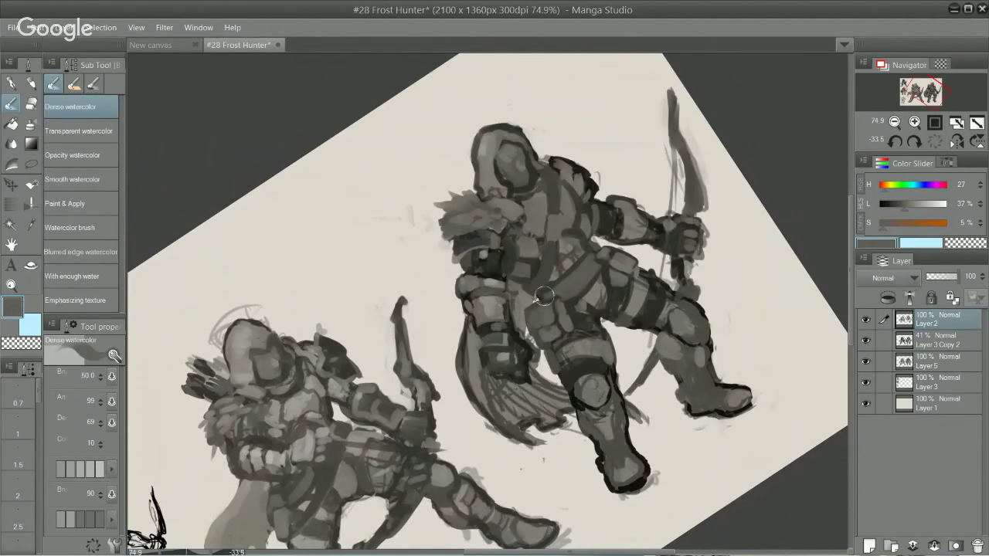
pyautogui.moveTo(689, 231); pyautogui.dragTo(704, 286)
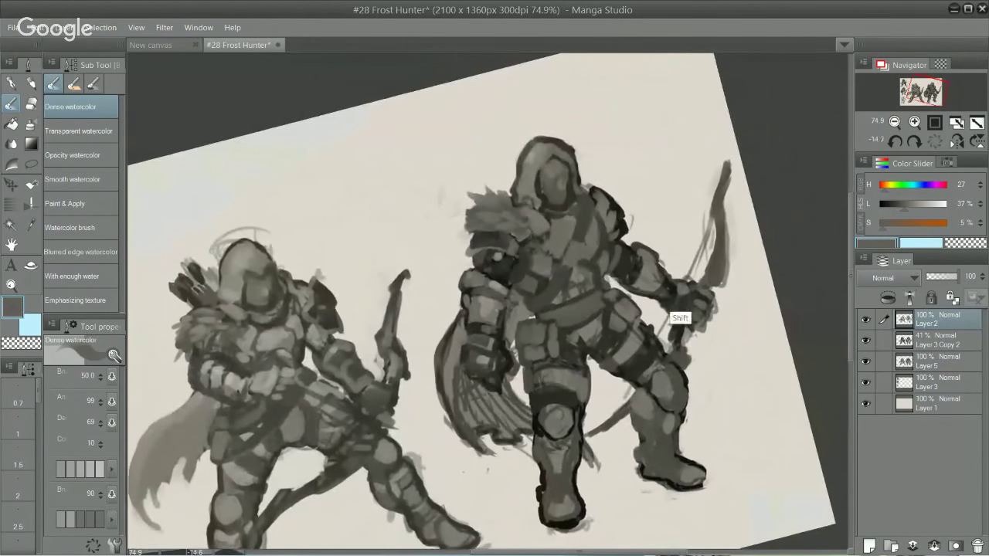
pyautogui.keyDown('alt'); pyautogui.click(586, 300); pyautogui.keyUp('alt')
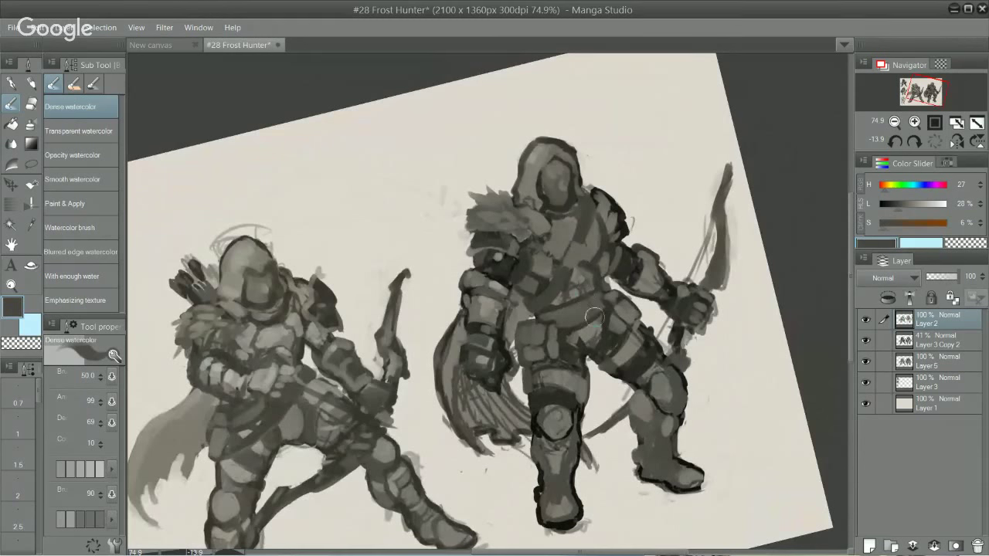
# - Repaint the right figure's bow-side elbow in sampled dark grey and add lighter grey-brown planes to the forearm
pyautogui.keyDown('alt'); pyautogui.click(616, 280); pyautogui.keyUp('alt')
pyautogui.keyDown('alt'); pyautogui.click(629, 252); pyautogui.keyUp('alt')
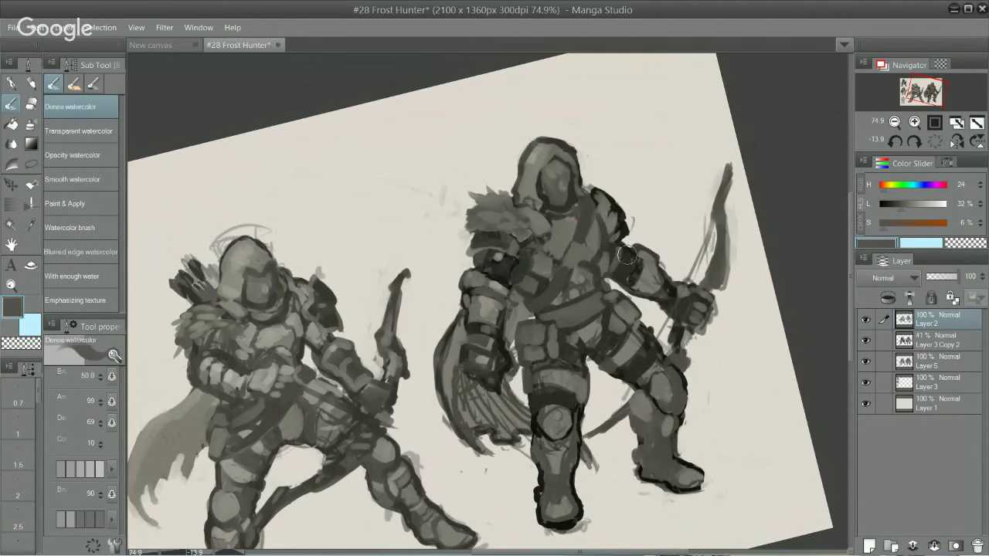
pyautogui.moveTo(627, 270)
pyautogui.mouseDown()
pyautogui.moveTo(629, 278)
pyautogui.moveTo(631, 254)
pyautogui.mouseUp()
pyautogui.keyDown('alt'); pyautogui.click(645, 301); pyautogui.keyUp('alt')
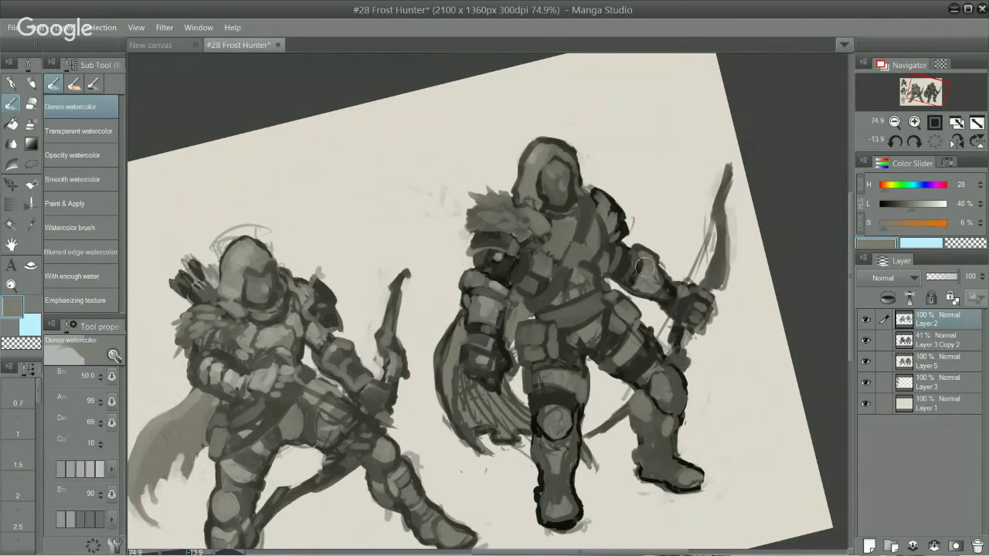
pyautogui.moveTo(639, 262)
pyautogui.mouseDown()
pyautogui.moveTo(634, 294)
pyautogui.moveTo(652, 267)
pyautogui.mouseUp()
pyautogui.keyDown('alt'); pyautogui.click(654, 273); pyautogui.keyUp('alt')
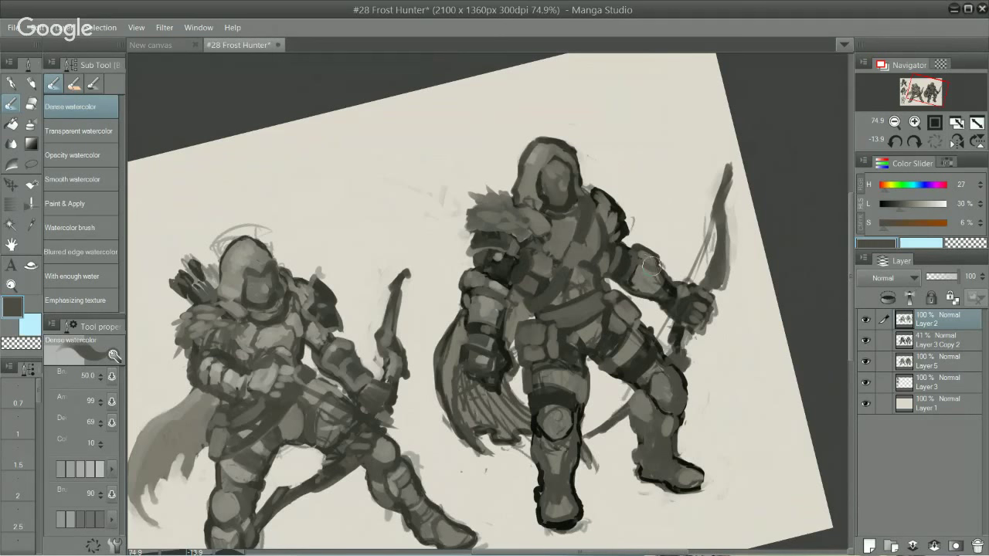
# - Rework the lower edge of the right figure's belt and the adjoining hip with sampled dark brown and mid-grey strokes
pyautogui.keyDown('alt'); pyautogui.click(581, 306); pyautogui.keyUp('alt')
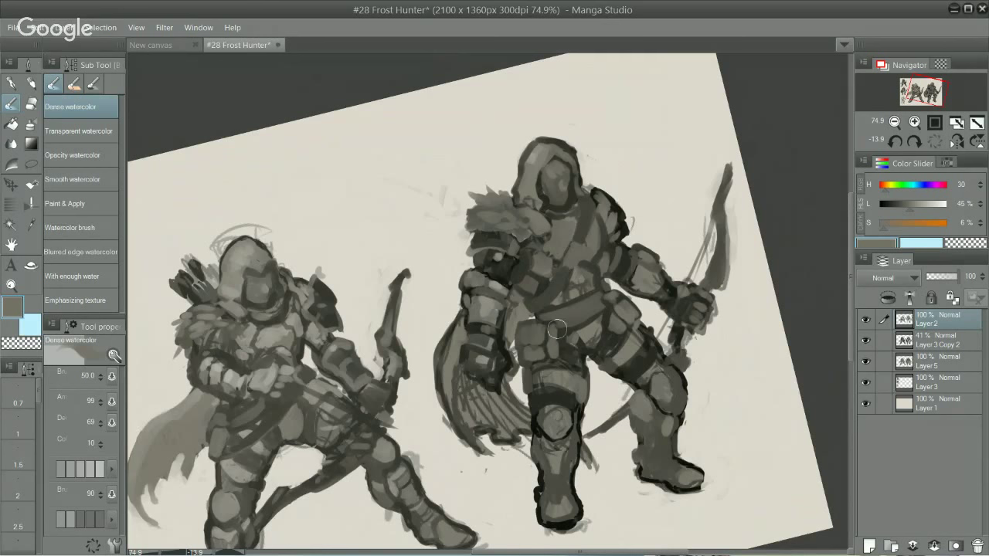
pyautogui.keyDown('alt'); pyautogui.click(562, 344); pyautogui.keyUp('alt')
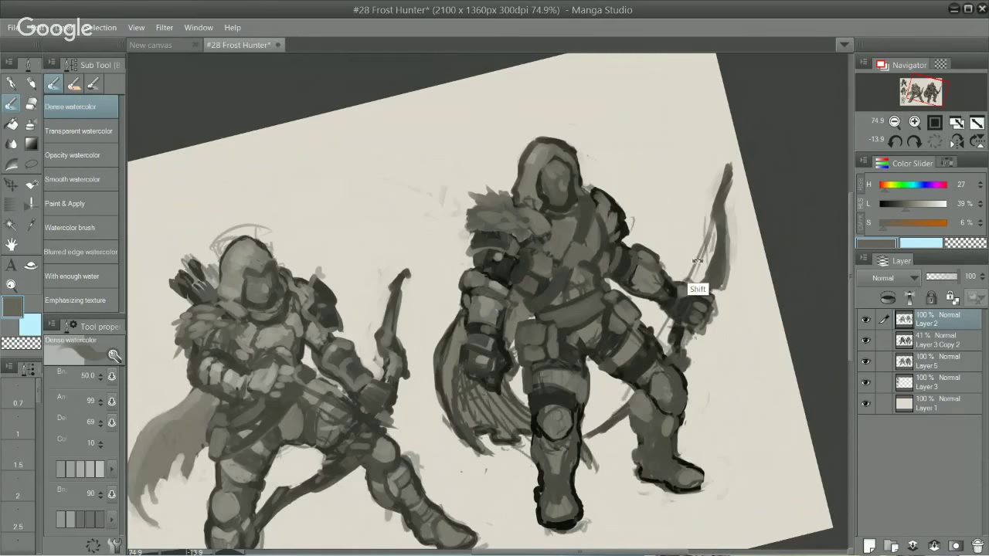
pyautogui.moveTo(698, 261); pyautogui.dragTo(680, 208)
pyautogui.keyDown('alt'); pyautogui.click(563, 223); pyautogui.keyUp('alt')
pyautogui.keyDown('alt'); pyautogui.click(562, 217); pyautogui.keyUp('alt')
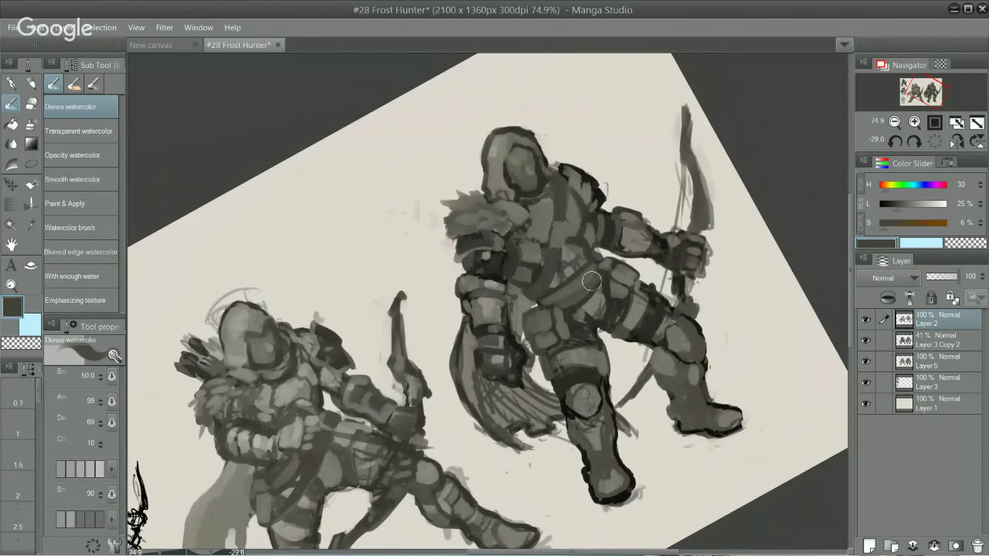
pyautogui.moveTo(567, 301); pyautogui.dragTo(605, 271)
pyautogui.keyDown('alt'); pyautogui.click(600, 298); pyautogui.keyUp('alt')
pyautogui.keyDown('alt'); pyautogui.click(572, 286); pyautogui.keyUp('alt')
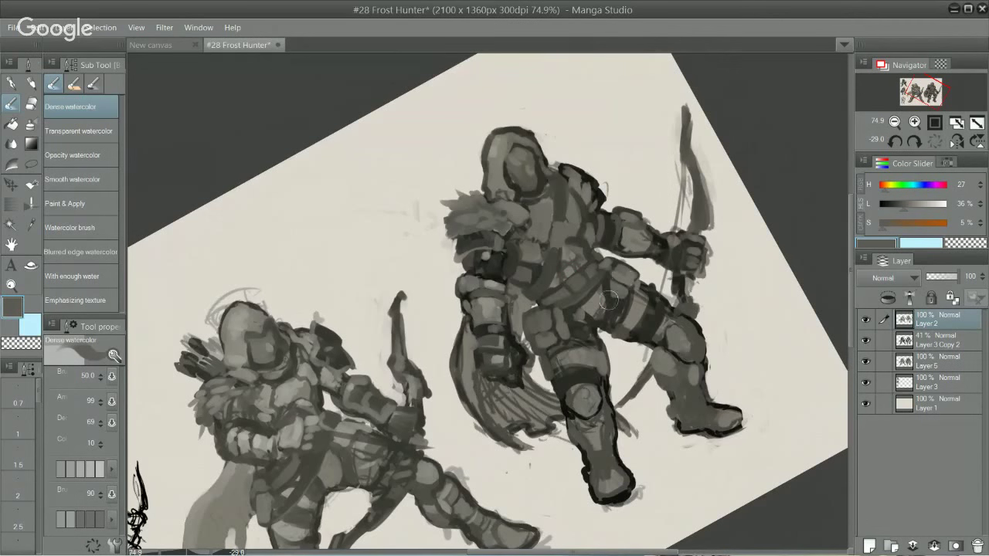
pyautogui.moveTo(625, 293); pyautogui.dragTo(600, 281)
# - Refine the right figure's abdomen and the belt's upper edge with sampled near-black and mid-grey tones
pyautogui.keyDown('alt'); pyautogui.click(592, 287); pyautogui.keyUp('alt')
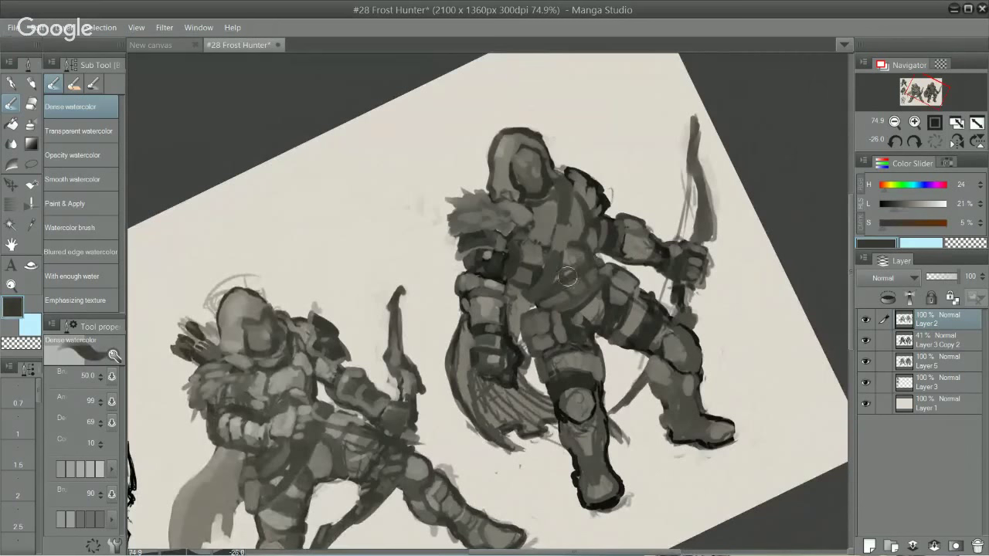
pyautogui.keyDown('alt'); pyautogui.click(561, 331); pyautogui.keyUp('alt')
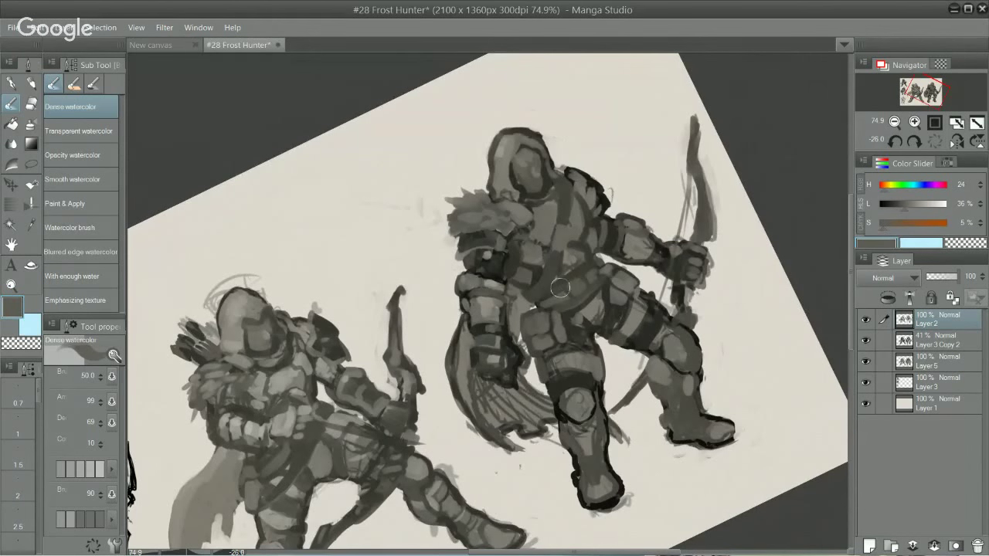
pyautogui.moveTo(582, 272); pyautogui.dragTo(588, 265)
pyautogui.keyDown('alt'); pyautogui.click(578, 292); pyautogui.keyUp('alt')
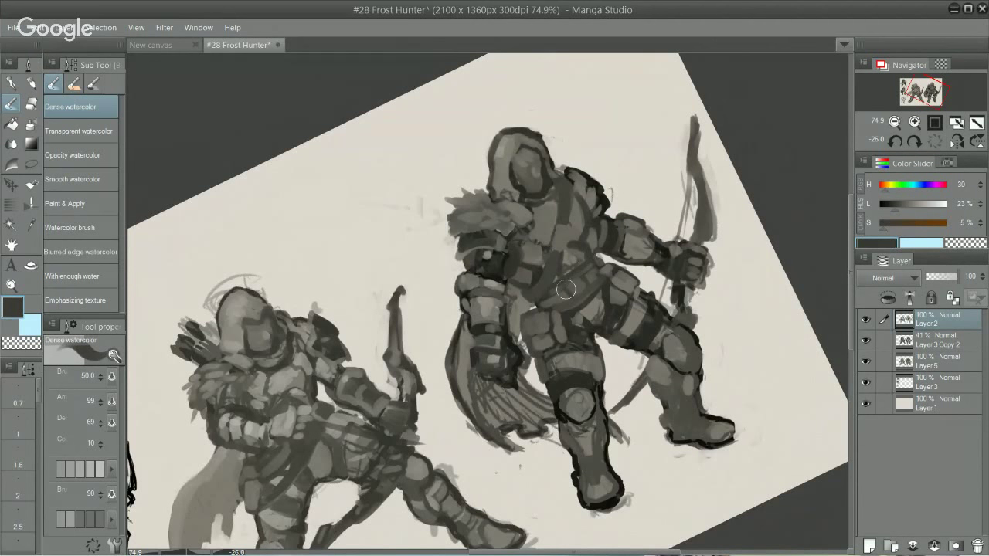
# - Rework the lower belt edge and adjoining hip of the right figure with sampled mid-grey and dark grey-brown tones
pyautogui.press('ctrl')
pyautogui.moveTo(575, 296)
pyautogui.mouseDown()
pyautogui.moveTo(563, 287)
pyautogui.moveTo(563, 302)
pyautogui.mouseUp()
pyautogui.keyDown('alt'); pyautogui.click(565, 326); pyautogui.keyUp('alt')
pyautogui.keyDown('alt'); pyautogui.click(585, 322); pyautogui.keyUp('alt')
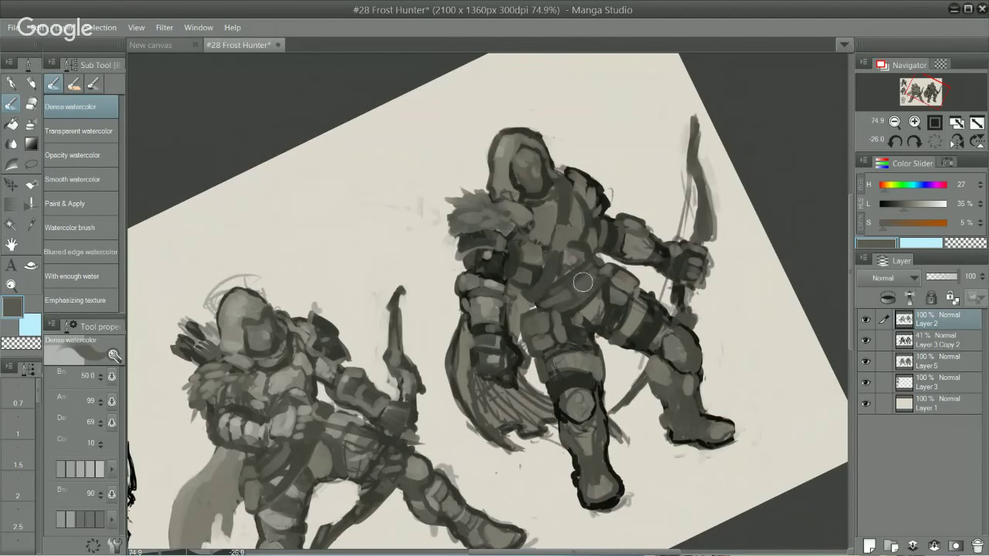
pyautogui.keyDown('alt'); pyautogui.click(568, 285); pyautogui.keyUp('alt')
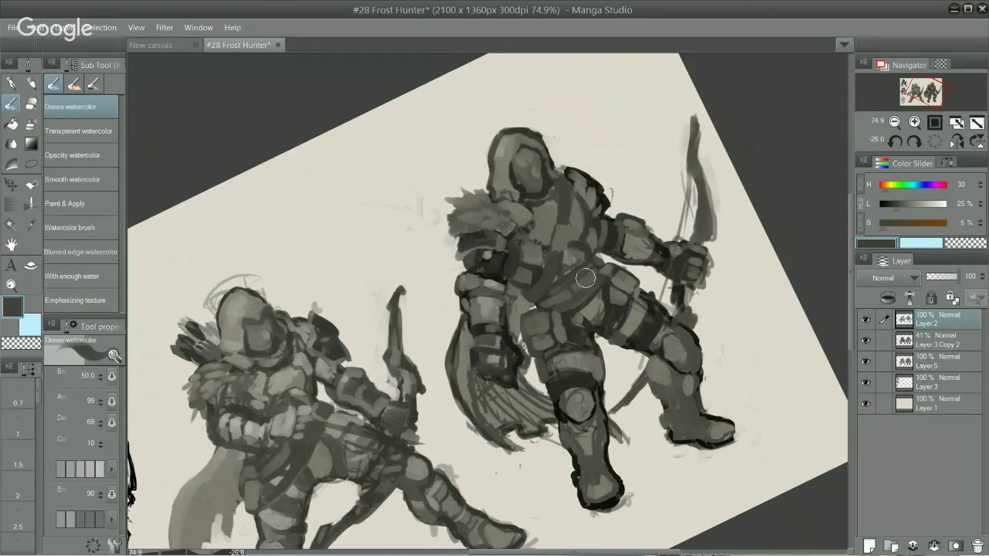
# - Repaint the right figure's bow-side knee and shin with sampled greys, adding near-black strokes across the calf down to the boot top
pyautogui.moveTo(593, 285); pyautogui.dragTo(703, 410)
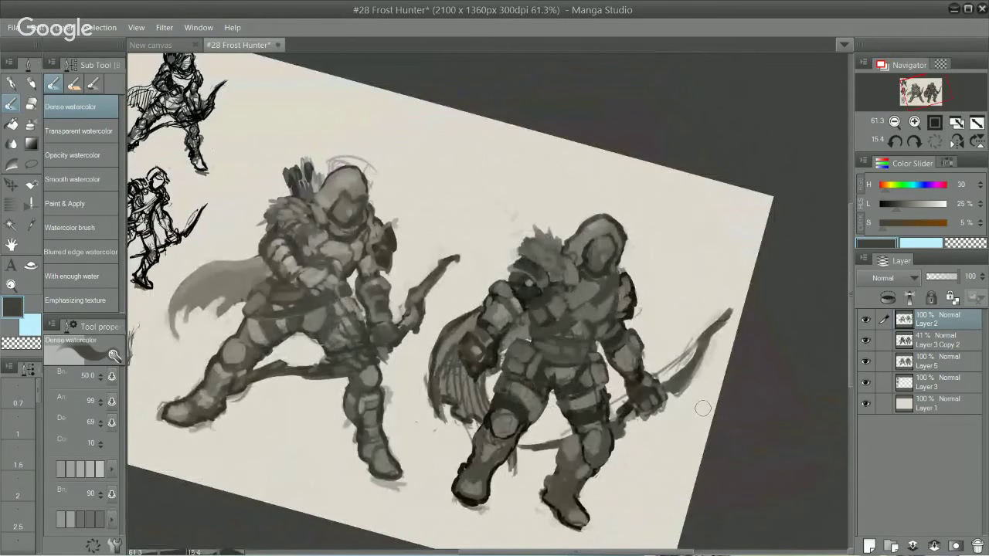
pyautogui.keyDown('alt'); pyautogui.click(566, 456); pyautogui.keyUp('alt')
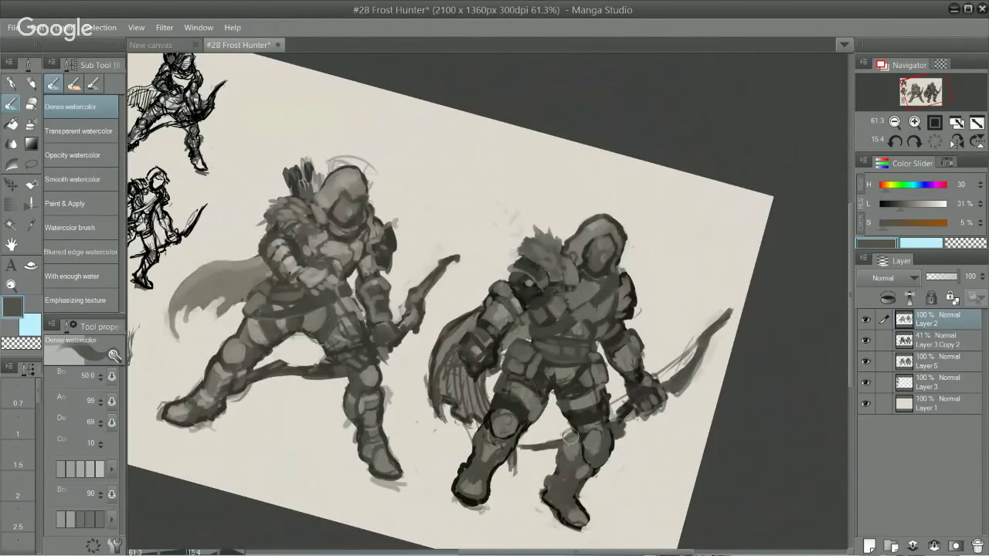
pyautogui.moveTo(561, 454)
pyautogui.mouseDown()
pyautogui.moveTo(578, 434)
pyautogui.moveTo(564, 447)
pyautogui.moveTo(576, 454)
pyautogui.mouseUp()
pyautogui.keyDown('alt'); pyautogui.click(577, 449); pyautogui.keyUp('alt')
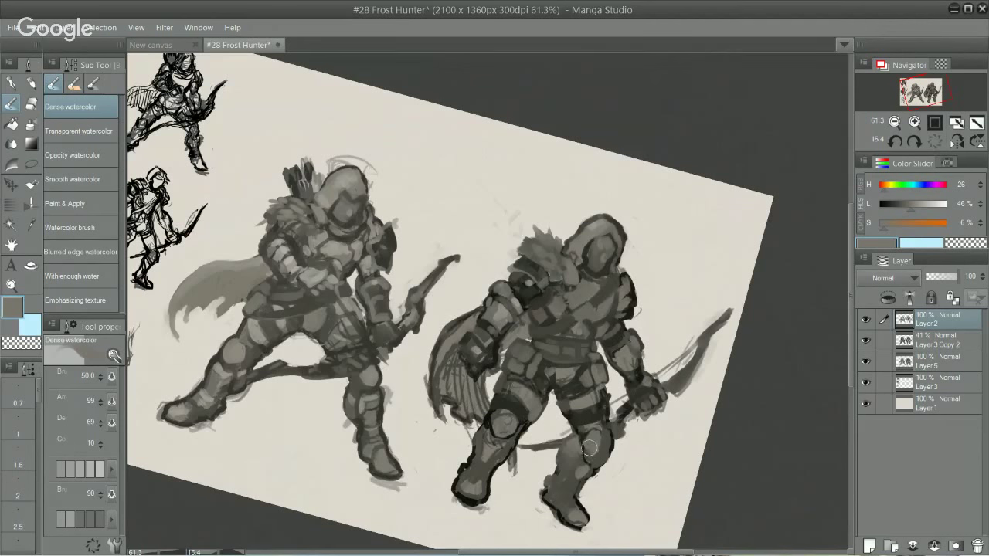
pyautogui.keyDown('alt'); pyautogui.click(581, 420); pyautogui.keyUp('alt')
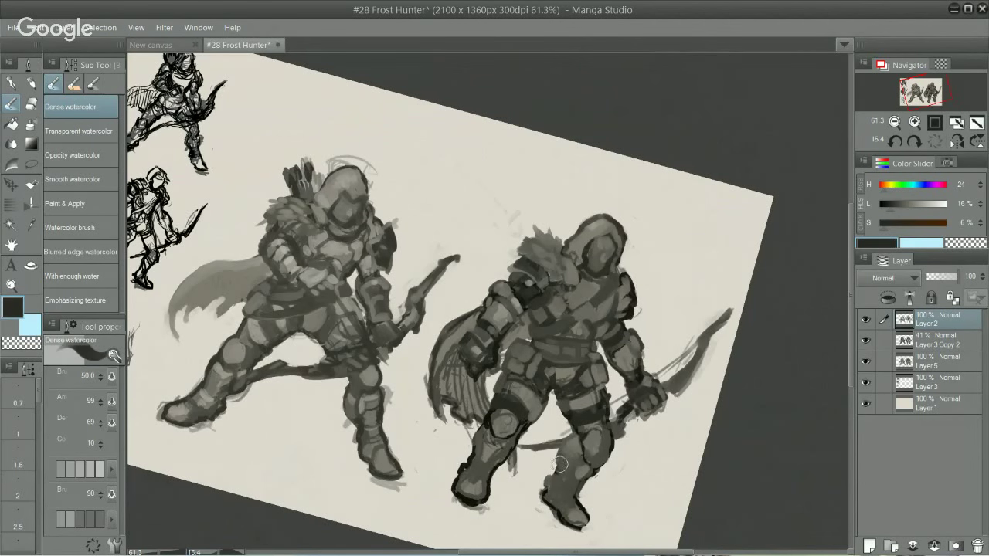
pyautogui.moveTo(581, 461); pyautogui.dragTo(559, 466)
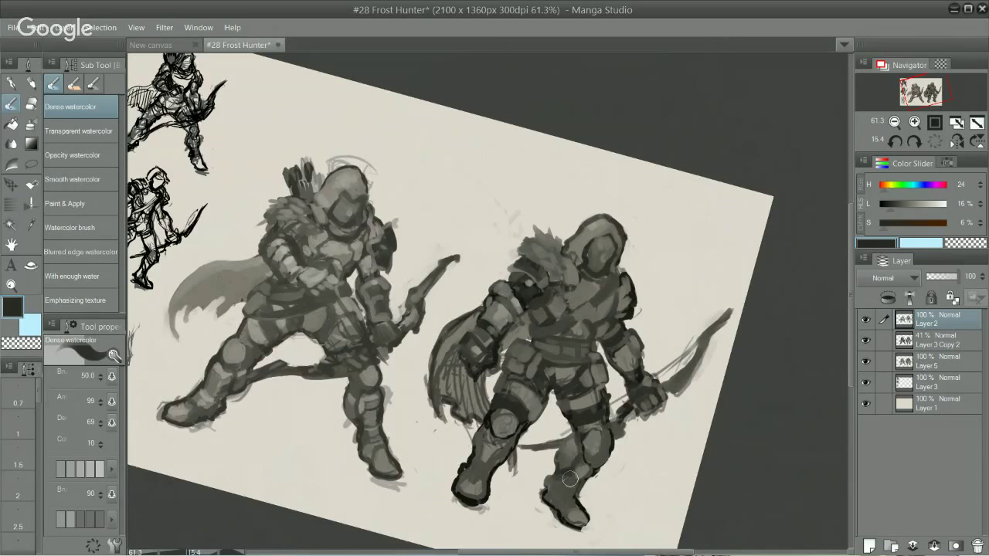
pyautogui.moveTo(569, 470)
pyautogui.mouseDown()
pyautogui.moveTo(565, 488)
pyautogui.moveTo(560, 477)
pyautogui.moveTo(569, 488)
pyautogui.moveTo(549, 486)
pyautogui.mouseUp()
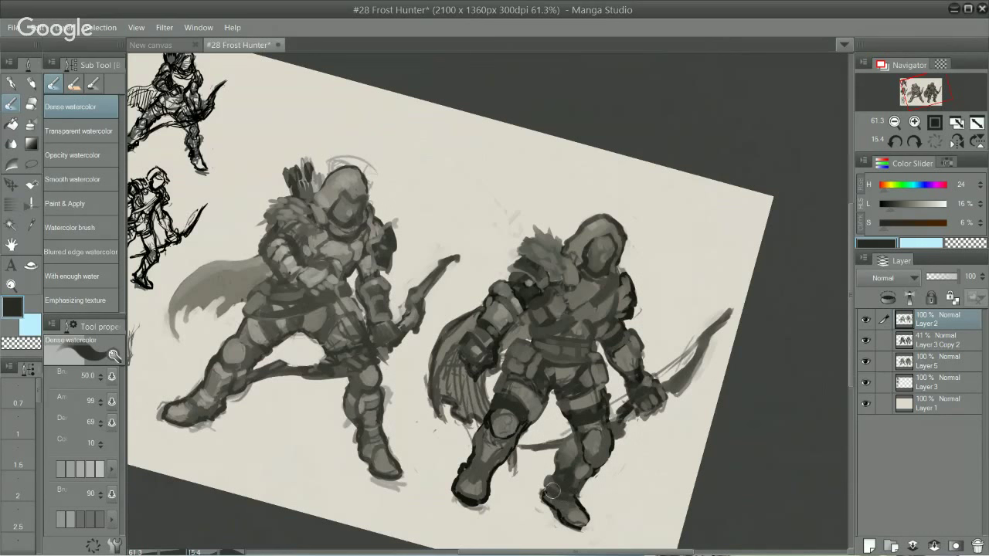
# - Add dark bands to the right figure's other shin and rework both boot cuffs with sampled mid-grey and dark tones
pyautogui.moveTo(477, 460)
pyautogui.mouseDown()
pyautogui.moveTo(474, 471)
pyautogui.moveTo(485, 422)
pyautogui.moveTo(499, 438)
pyautogui.mouseUp()
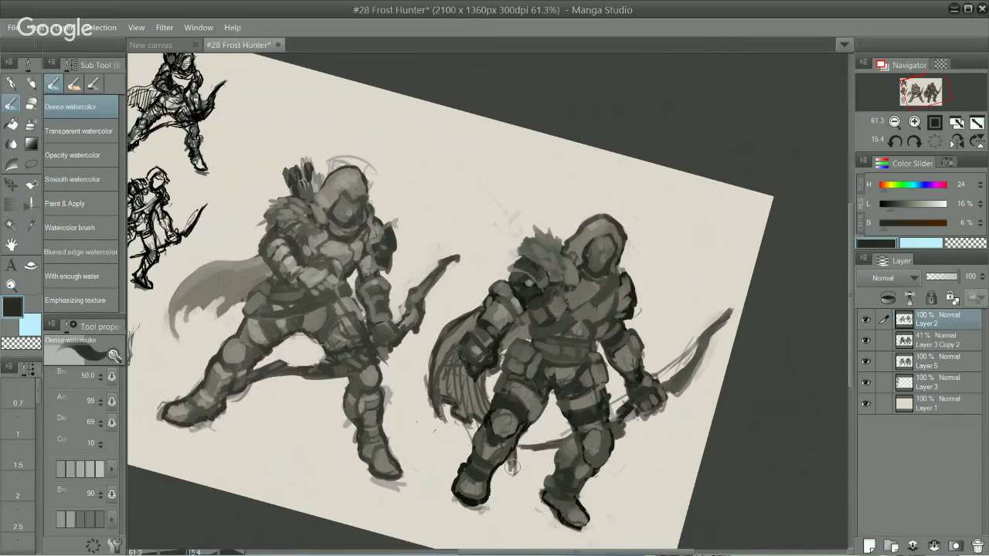
pyautogui.keyDown('alt'); pyautogui.click(563, 504); pyautogui.keyUp('alt')
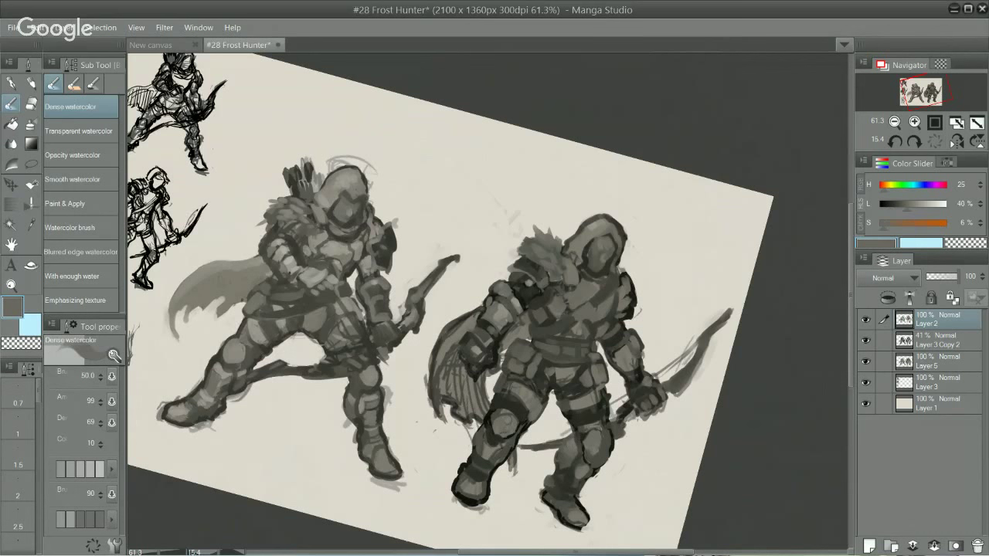
pyautogui.moveTo(556, 483); pyautogui.dragTo(575, 489)
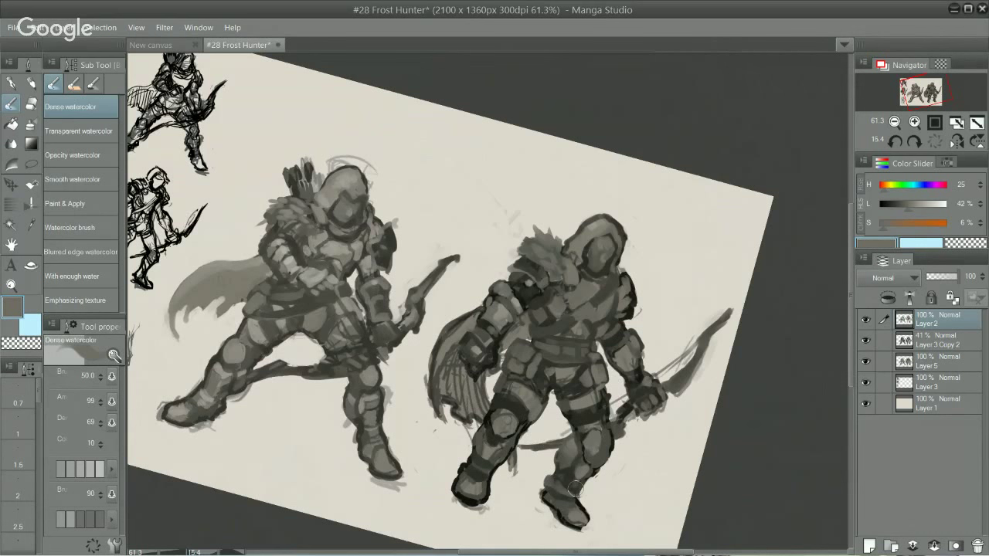
pyautogui.keyDown('alt'); pyautogui.click(473, 459); pyautogui.keyUp('alt')
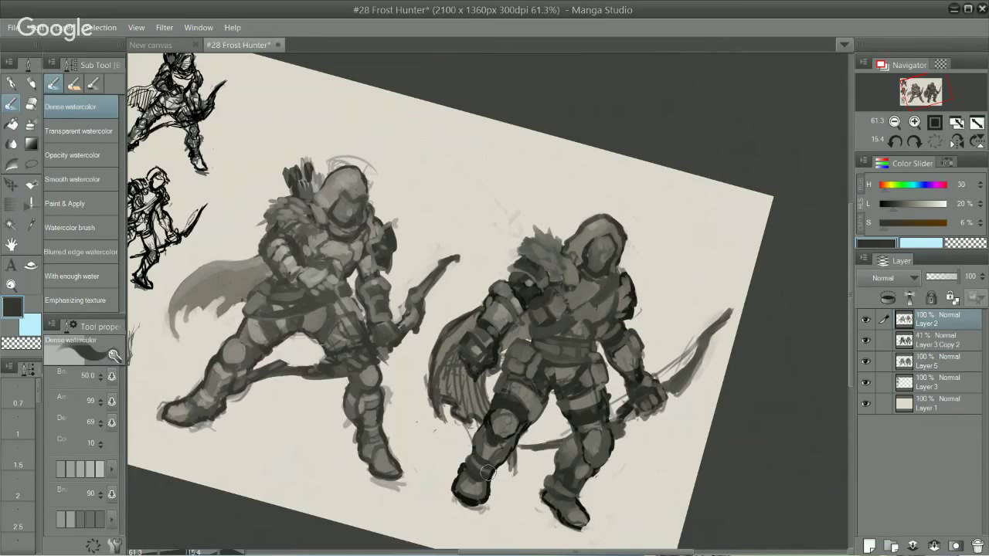
pyautogui.keyDown('alt'); pyautogui.click(485, 468); pyautogui.keyUp('alt')
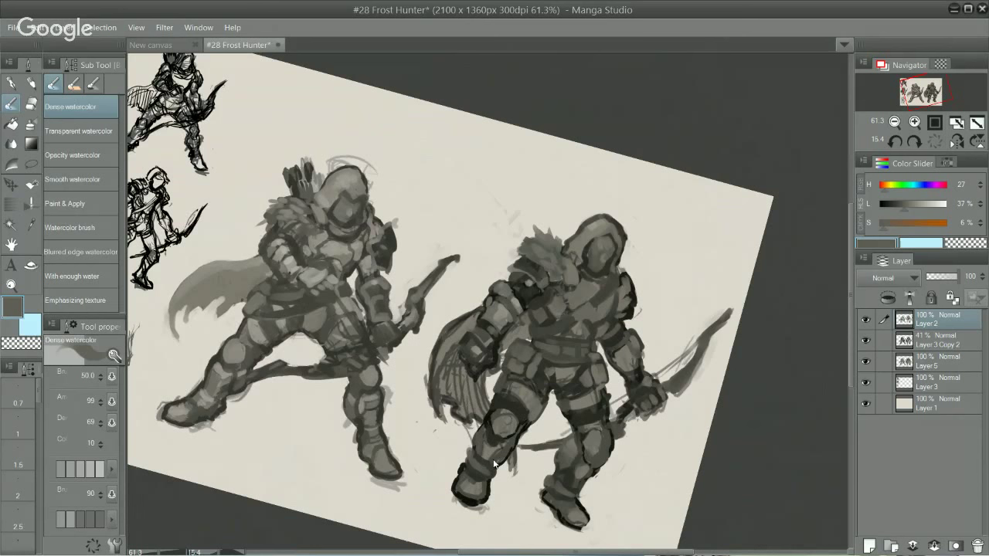
pyautogui.moveTo(694, 264); pyautogui.dragTo(678, 229)
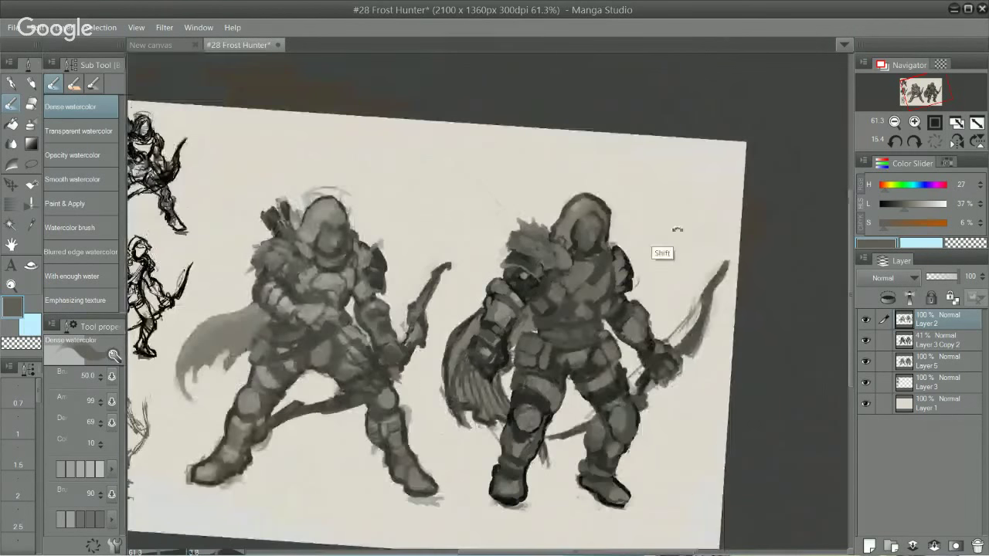
pyautogui.moveTo(669, 290)
pyautogui.mouseDown()
pyautogui.moveTo(687, 322)
pyautogui.moveTo(655, 301)
pyautogui.mouseUp()
pyautogui.keyDown('alt'); pyautogui.click(517, 269); pyautogui.keyUp('alt')
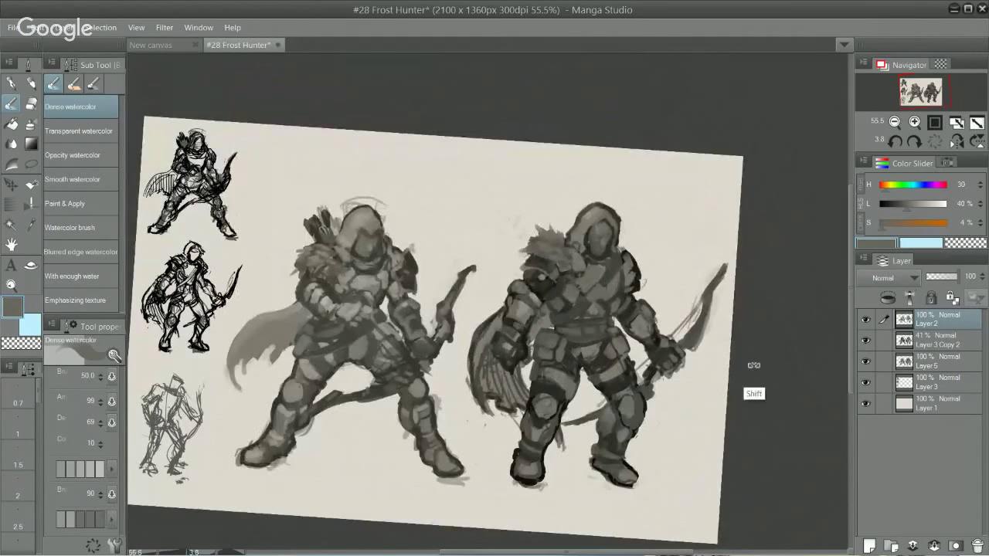
pyautogui.moveTo(750, 298); pyautogui.dragTo(744, 258)
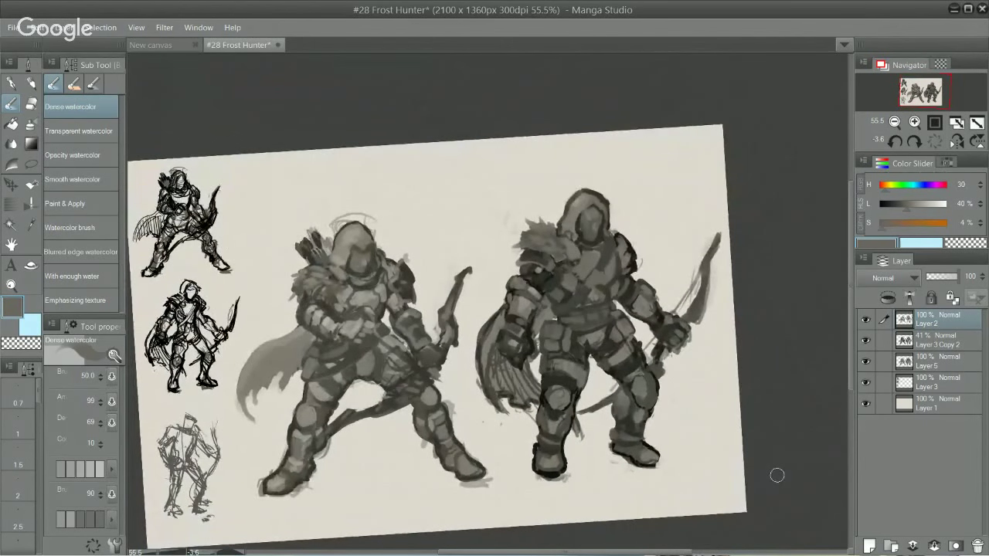
# - Sample a light grey from the left figure's hood and paint highlights on the right figure's hood
pyautogui.moveTo(907, 205); pyautogui.dragTo(919, 206)
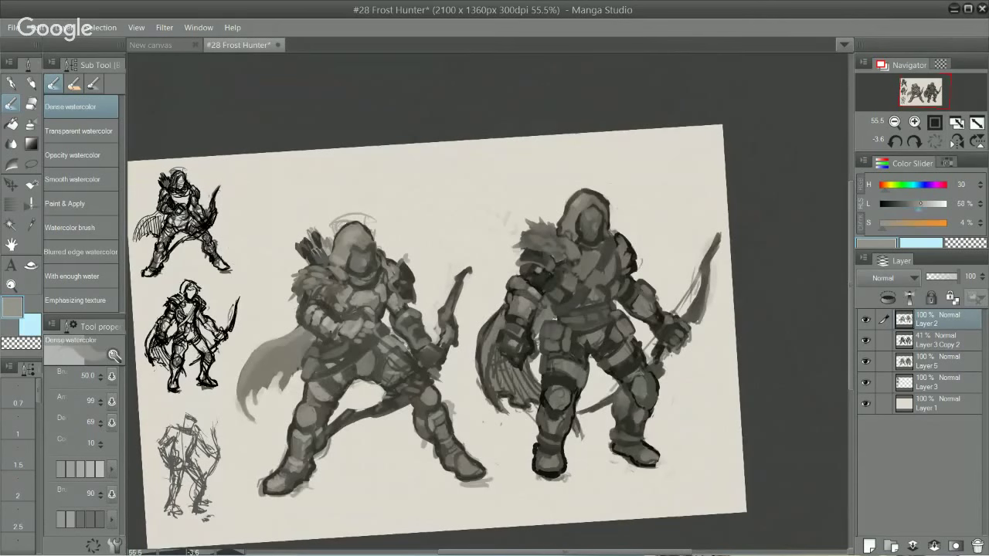
pyautogui.moveTo(583, 233); pyautogui.dragTo(581, 267)
pyautogui.moveTo(533, 309); pyautogui.dragTo(708, 344)
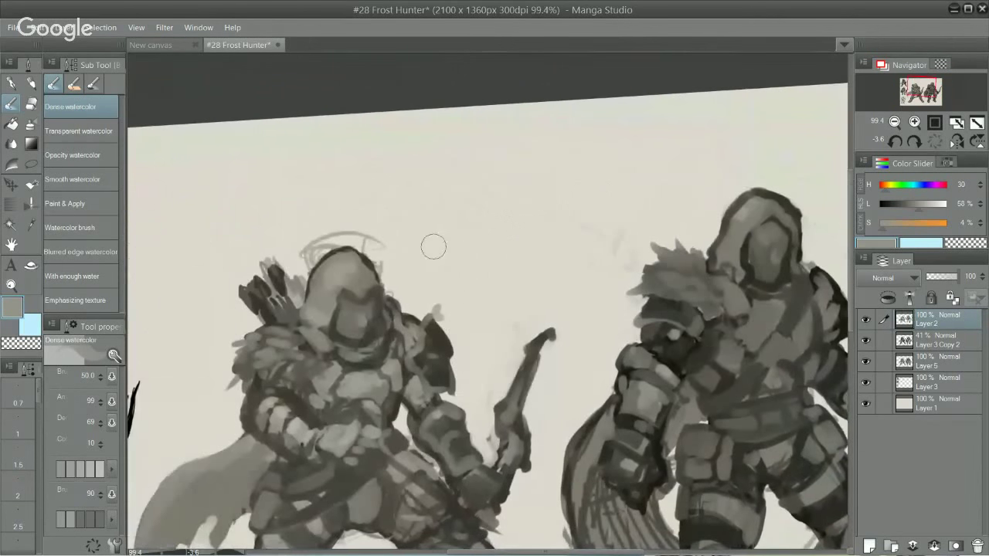
pyautogui.moveTo(638, 361)
pyautogui.mouseDown()
pyautogui.moveTo(609, 366)
pyautogui.moveTo(650, 363)
pyautogui.mouseUp()
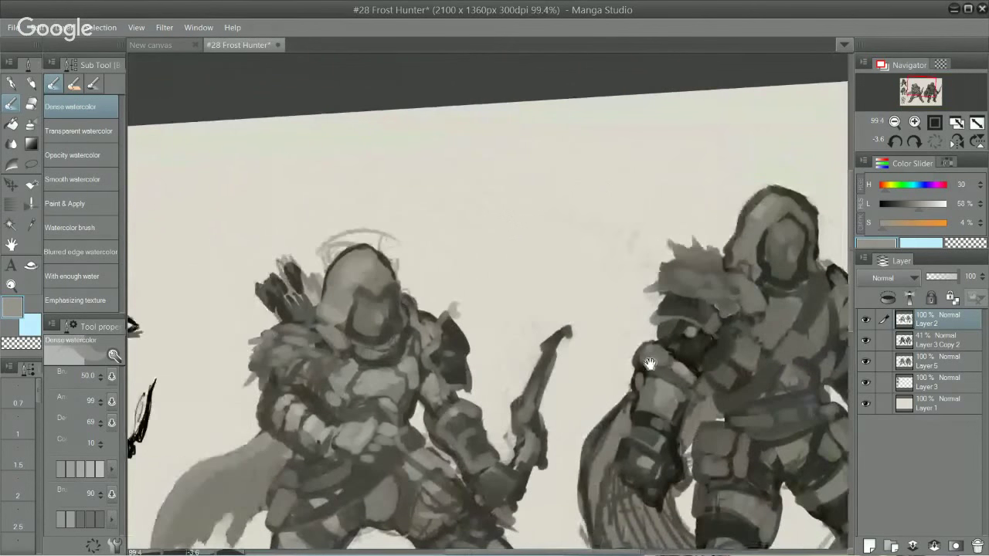
pyautogui.keyDown('alt'); pyautogui.click(357, 266); pyautogui.keyUp('alt')
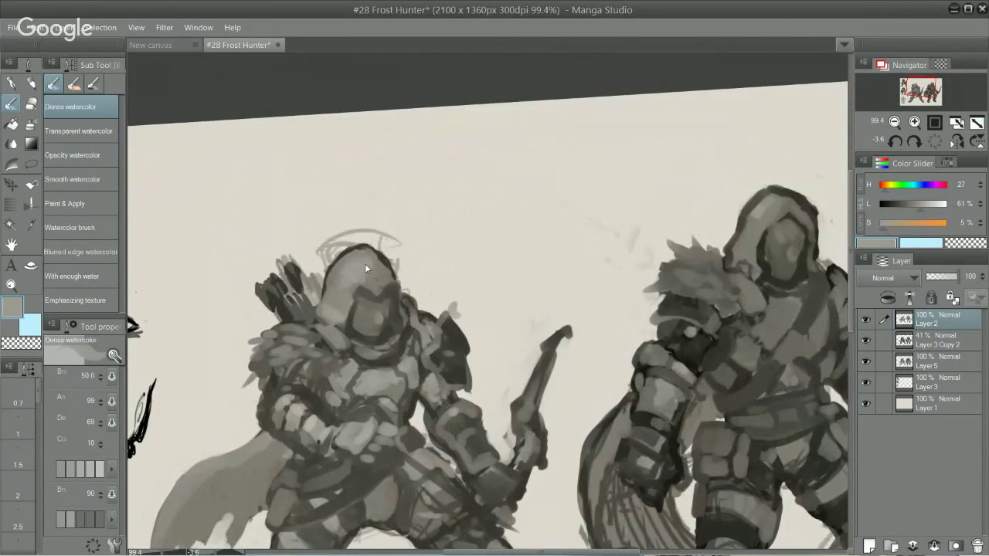
pyautogui.scroll(-15, 530, 459)
pyautogui.scroll(5, 592, 446)
pyautogui.moveTo(565, 437); pyautogui.dragTo(665, 371)
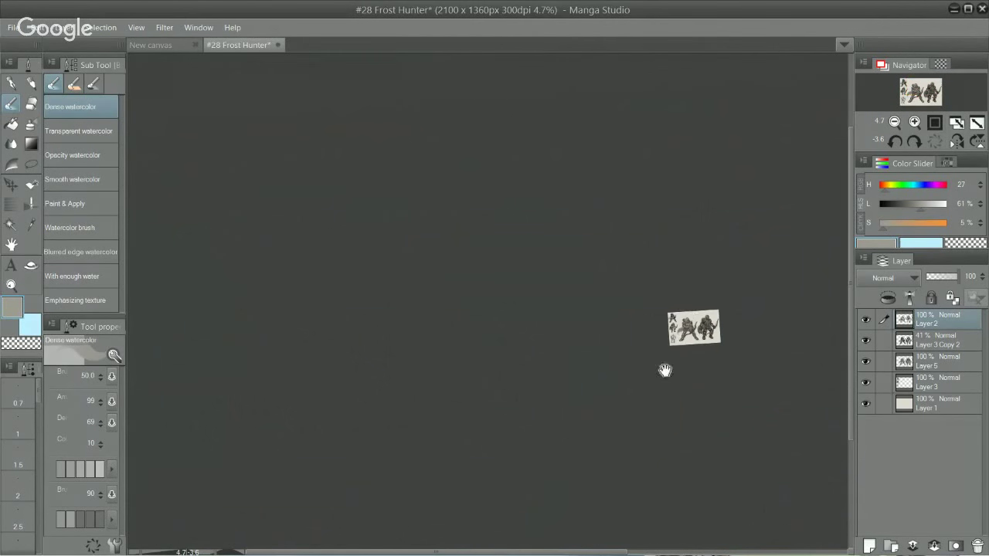
pyautogui.scroll(10, 731, 304)
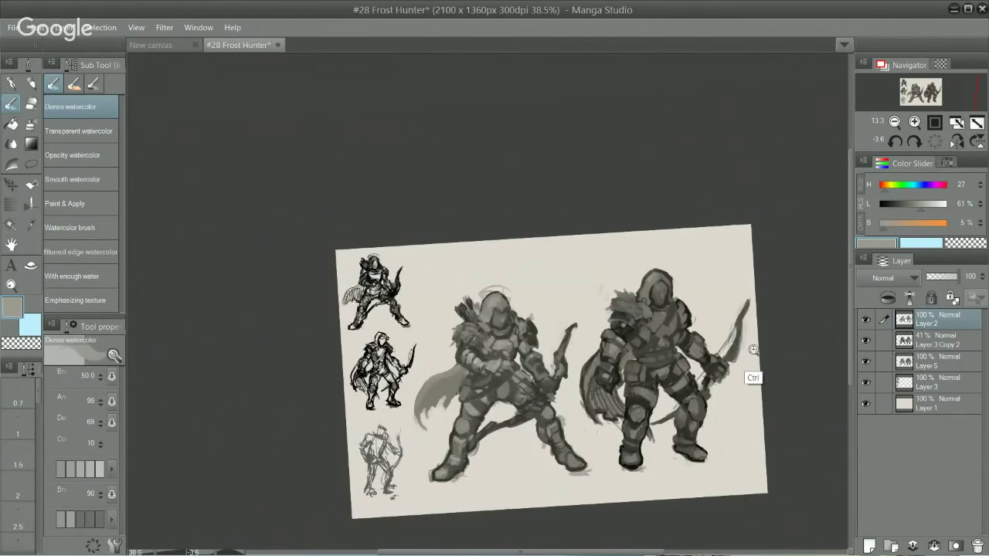
pyautogui.scroll(2, 621, 236)
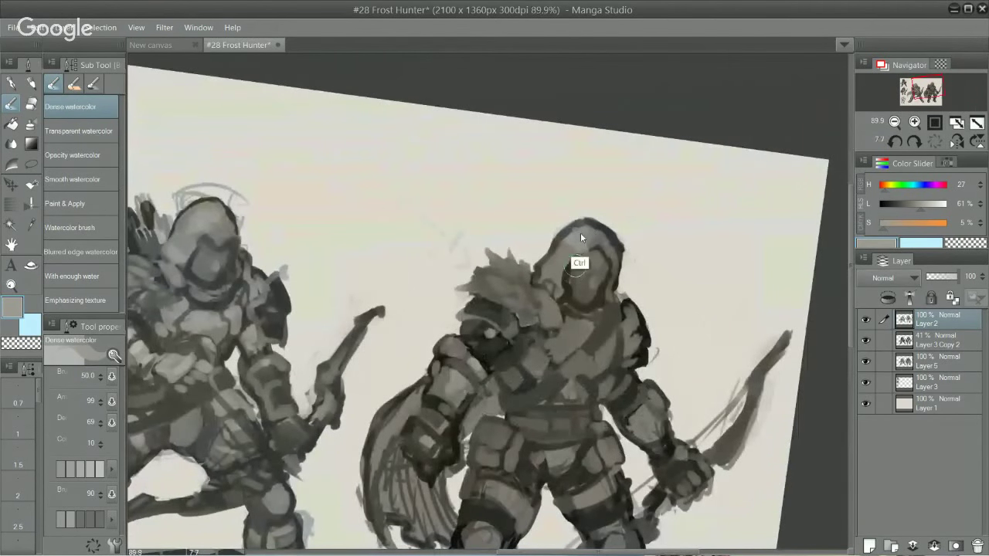
pyautogui.moveTo(581, 248)
pyautogui.mouseDown()
pyautogui.moveTo(585, 232)
pyautogui.moveTo(623, 254)
pyautogui.moveTo(586, 266)
pyautogui.moveTo(597, 257)
pyautogui.moveTo(598, 270)
pyautogui.mouseUp()
# - Add light grey highlights to the right figure's chest, bow-side shoulder plate and the armour of the opposite arm
pyautogui.moveTo(704, 252); pyautogui.dragTo(697, 202)
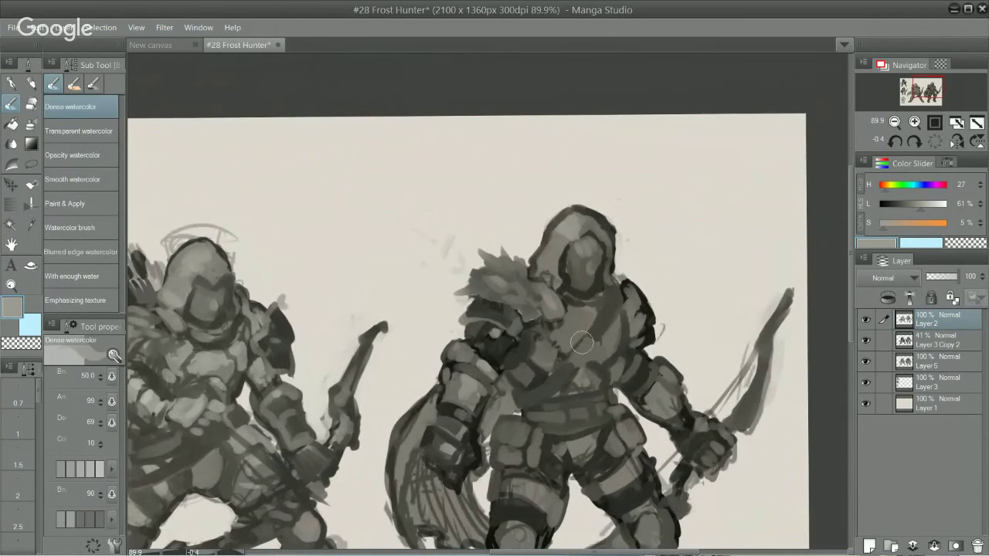
pyautogui.moveTo(570, 332); pyautogui.dragTo(567, 302)
pyautogui.moveTo(642, 313); pyautogui.dragTo(633, 317)
pyautogui.moveTo(480, 359)
pyautogui.mouseDown()
pyautogui.moveTo(492, 367)
pyautogui.moveTo(466, 350)
pyautogui.mouseUp()
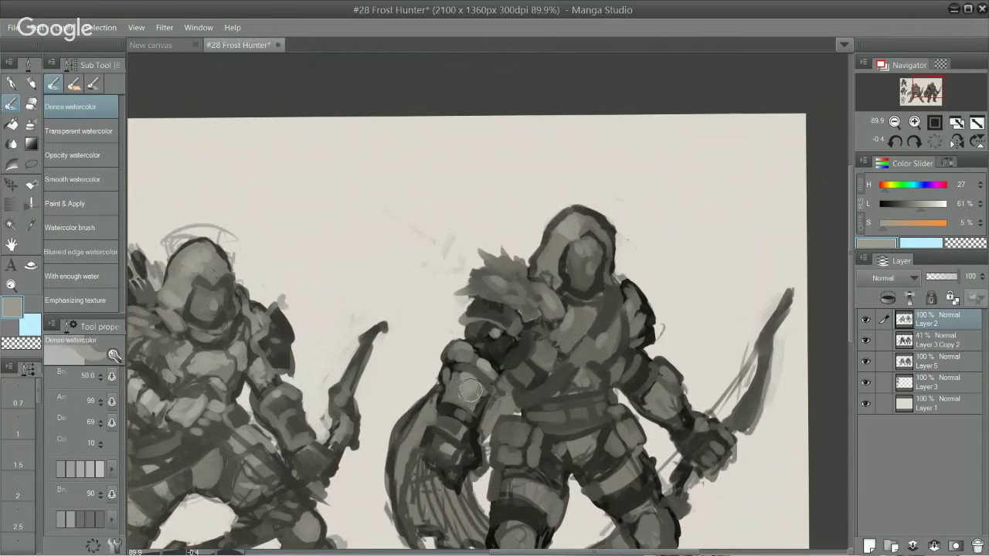
pyautogui.keyDown('alt'); pyautogui.click(462, 424); pyautogui.keyUp('alt')
# - Paint light grey highlights on the right figure's hip pouches, both knee guards and the front of the pelvis
pyautogui.moveTo(615, 448); pyautogui.dragTo(594, 378)
pyautogui.moveTo(509, 409); pyautogui.dragTo(501, 411)
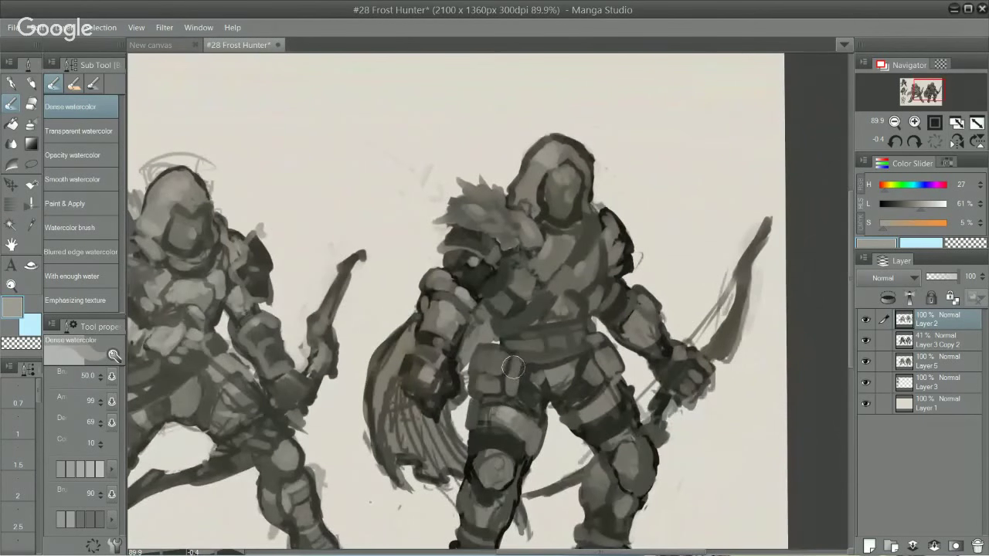
pyautogui.moveTo(622, 445); pyautogui.dragTo(627, 456)
pyautogui.moveTo(621, 491)
pyautogui.mouseDown()
pyautogui.moveTo(612, 397)
pyautogui.moveTo(615, 410)
pyautogui.mouseUp()
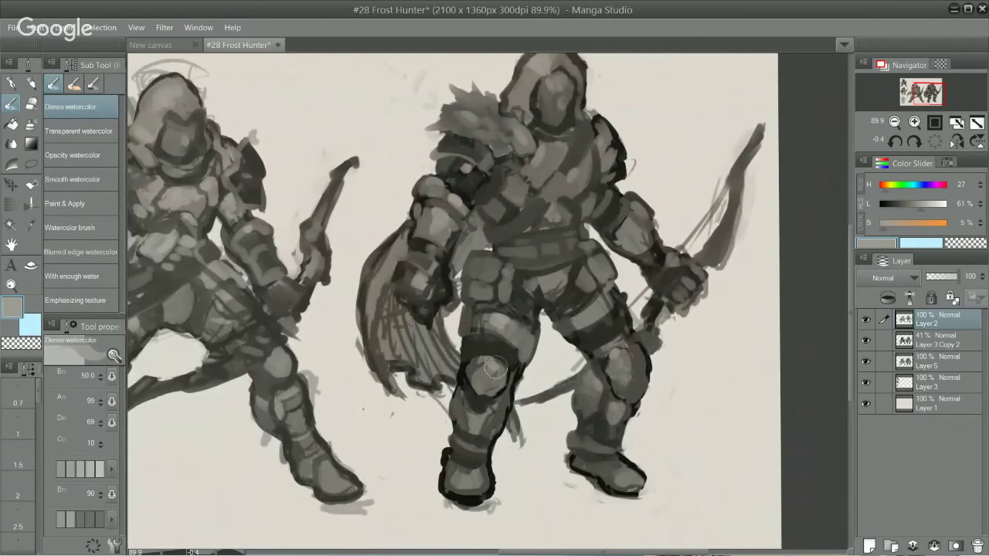
pyautogui.moveTo(495, 367)
pyautogui.mouseDown()
pyautogui.moveTo(476, 442)
pyautogui.moveTo(476, 414)
pyautogui.moveTo(469, 478)
pyautogui.moveTo(518, 331)
pyautogui.mouseUp()
pyautogui.moveTo(550, 277); pyautogui.dragTo(569, 266)
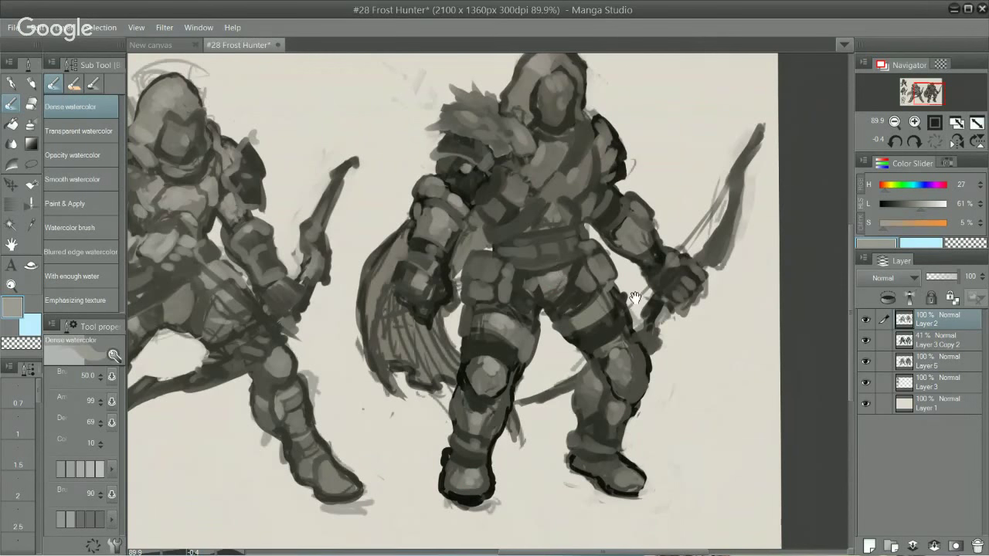
# - Model the right figure's chest and bow-side forearm with light grey planes, blending the chest with a sampled mid-grey
pyautogui.moveTo(636, 298); pyautogui.dragTo(594, 404)
pyautogui.moveTo(580, 329)
pyautogui.mouseDown()
pyautogui.moveTo(592, 320)
pyautogui.moveTo(589, 328)
pyautogui.moveTo(562, 305)
pyautogui.moveTo(580, 313)
pyautogui.moveTo(566, 240)
pyautogui.moveTo(568, 270)
pyautogui.mouseUp()
pyautogui.keyDown('alt'); pyautogui.click(591, 330); pyautogui.keyUp('alt')
pyautogui.moveTo(464, 228); pyautogui.dragTo(459, 260)
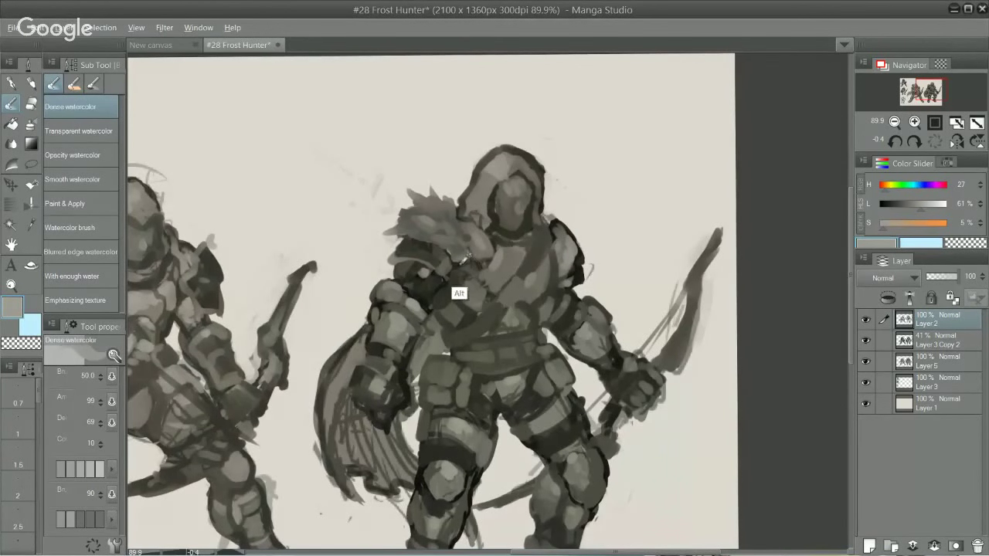
pyautogui.keyDown('alt'); pyautogui.click(459, 287); pyautogui.keyUp('alt')
pyautogui.moveTo(655, 325); pyautogui.dragTo(623, 347)
pyautogui.keyDown('alt'); pyautogui.click(559, 307); pyautogui.keyUp('alt')
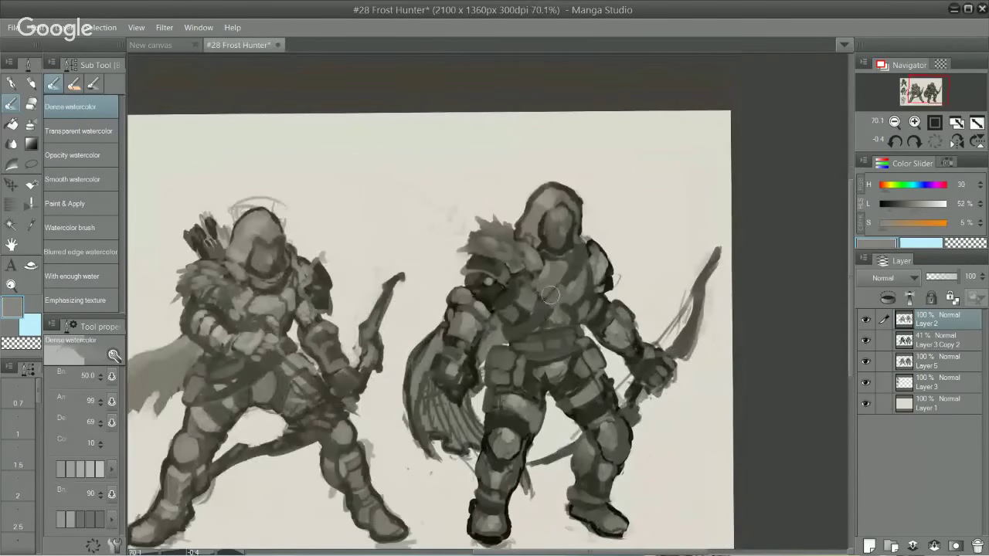
pyautogui.moveTo(550, 266); pyautogui.dragTo(554, 295)
# - Refine the right figure's hood, face and chest planes with lighter greys sampled from the painting
pyautogui.keyDown('alt'); pyautogui.click(557, 193); pyautogui.keyUp('alt')
pyautogui.keyDown('alt'); pyautogui.click(549, 221); pyautogui.keyUp('alt')
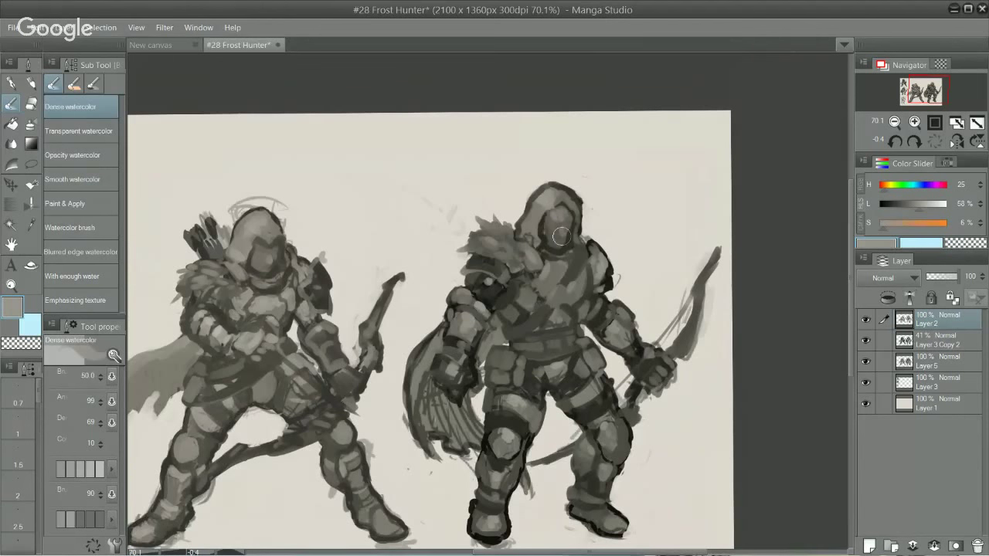
pyautogui.keyDown('alt'); pyautogui.click(545, 301); pyautogui.keyUp('alt')
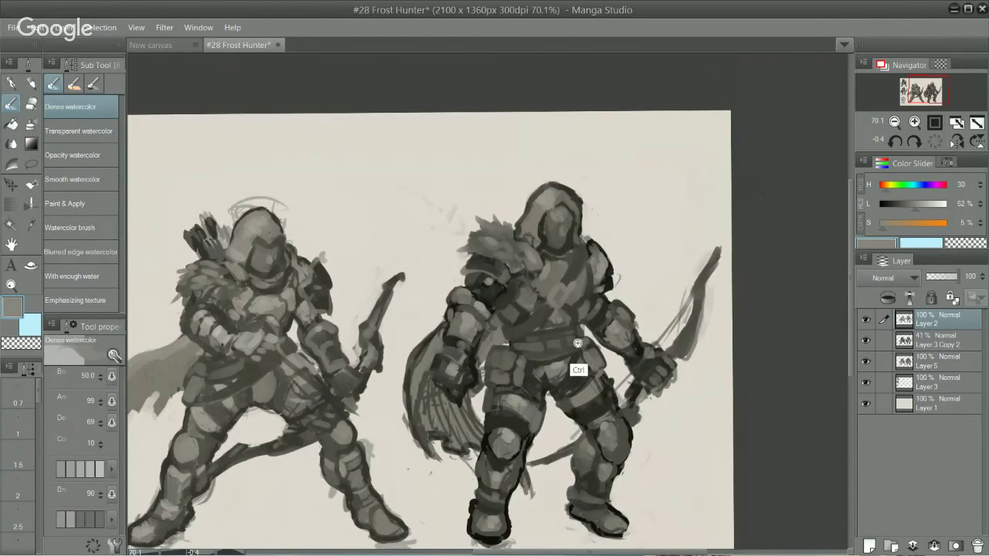
# - Brighten the right figure's thigh armour bands with light grey tones sampled from the legs
pyautogui.scroll(2, 574, 371)
pyautogui.keyDown('alt'); pyautogui.click(514, 426); pyautogui.keyUp('alt')
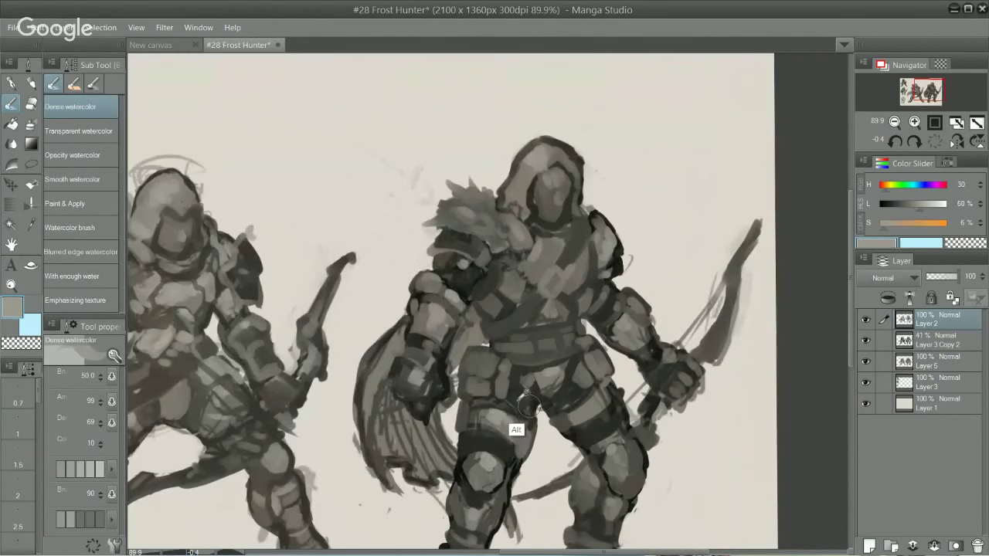
pyautogui.keyDown('alt'); pyautogui.click(593, 404); pyautogui.keyUp('alt')
pyautogui.moveTo(593, 400)
pyautogui.mouseDown()
pyautogui.moveTo(580, 405)
pyautogui.moveTo(596, 398)
pyautogui.mouseUp()
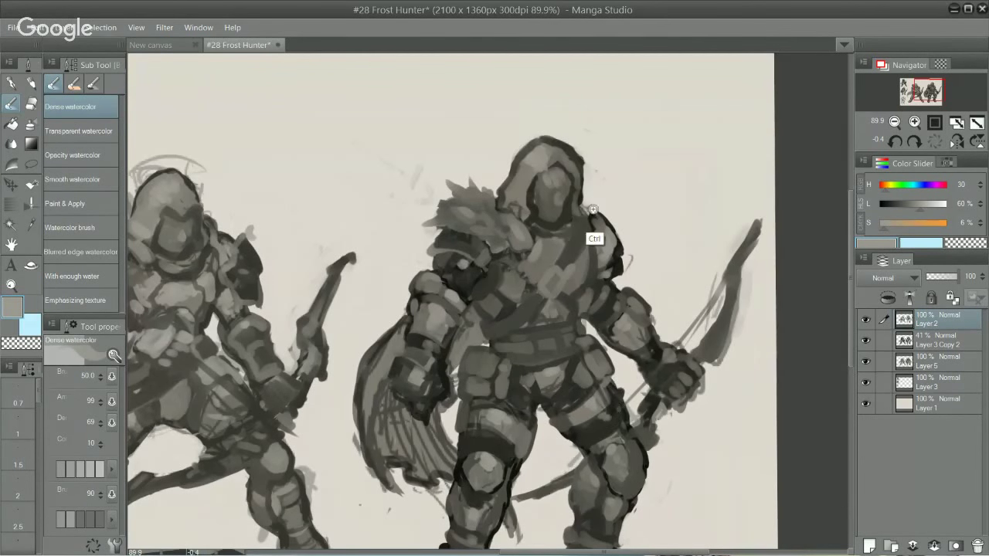
pyautogui.scroll(2, 592, 209)
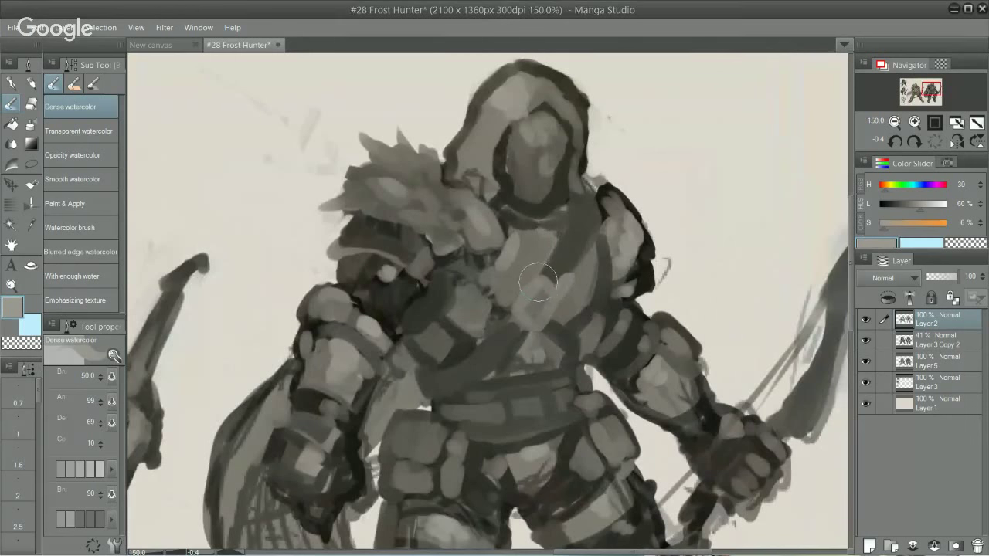
# - Outline and segment both of the right figure's knee guards with sampled dark greys at brush size 25
pyautogui.press('[')
pyautogui.press('[')
pyautogui.moveTo(627, 201); pyautogui.dragTo(593, 360)
pyautogui.scroll(1, 568, 348)
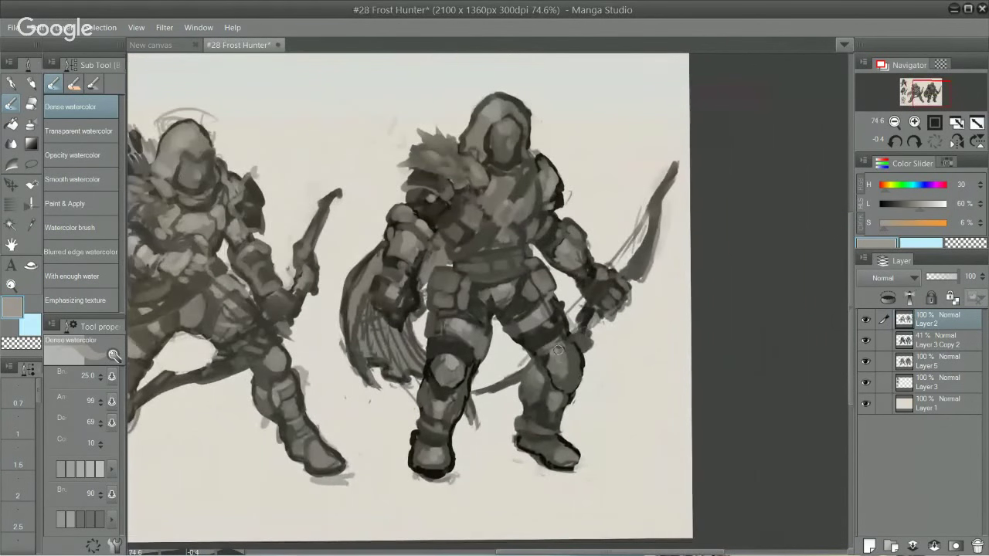
pyautogui.keyDown('alt'); pyautogui.click(554, 376); pyautogui.keyUp('alt')
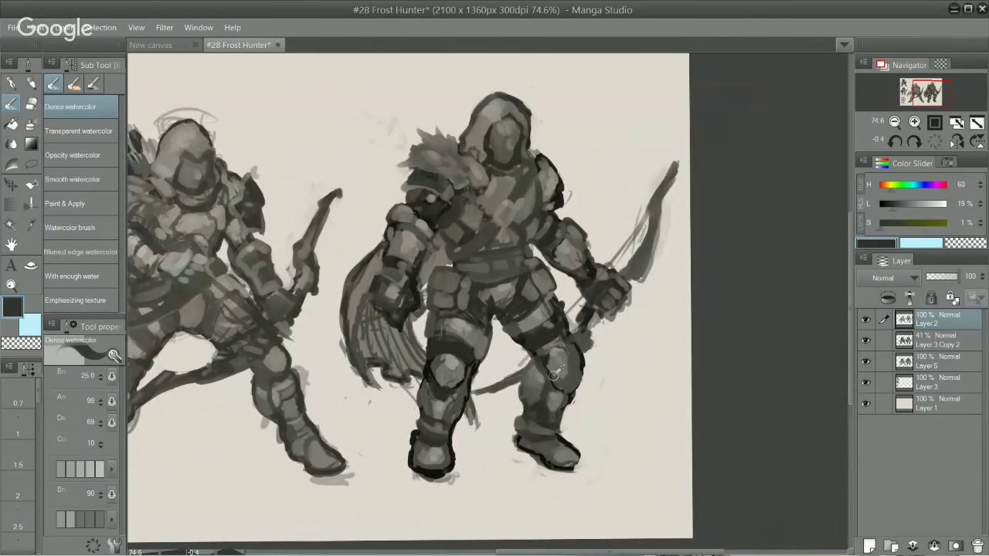
pyautogui.keyDown('alt'); pyautogui.click(554, 376); pyautogui.keyUp('alt')
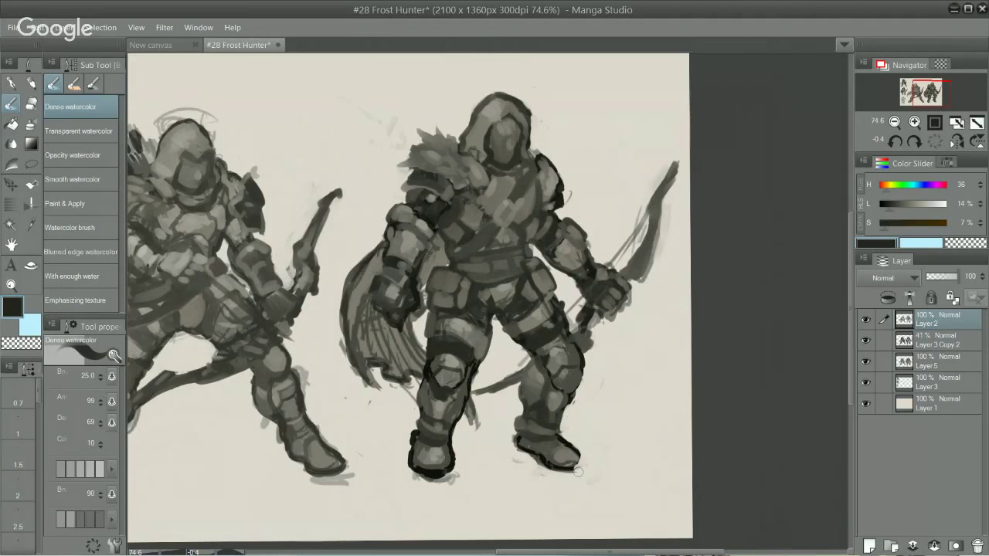
pyautogui.keyDown('alt'); pyautogui.click(536, 375); pyautogui.keyUp('alt')
pyautogui.moveTo(532, 367); pyautogui.dragTo(522, 397)
pyautogui.moveTo(554, 317); pyautogui.dragTo(563, 318)
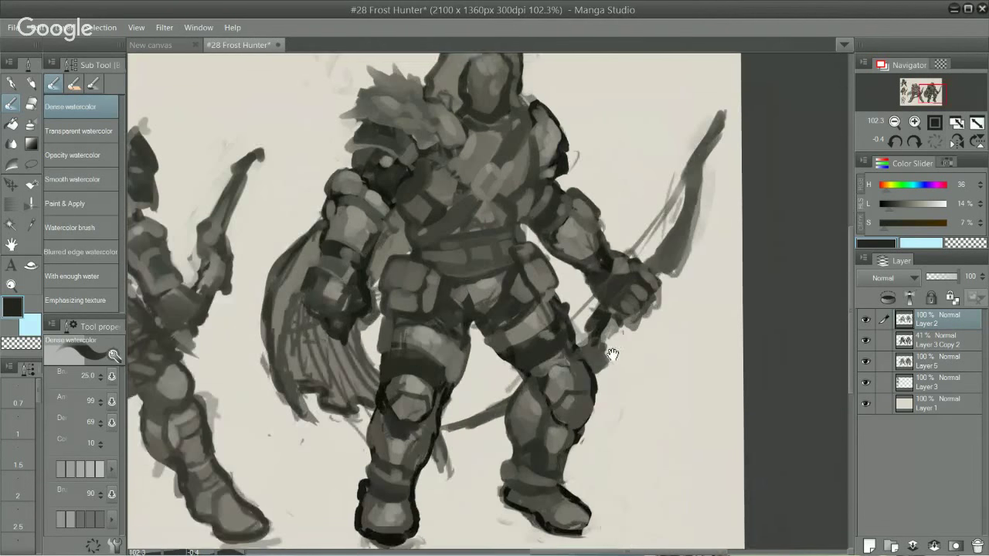
# - Define the edges of the right figure's chest plates and waist with dark strokes, undoing the last one
pyautogui.moveTo(574, 244); pyautogui.dragTo(627, 375)
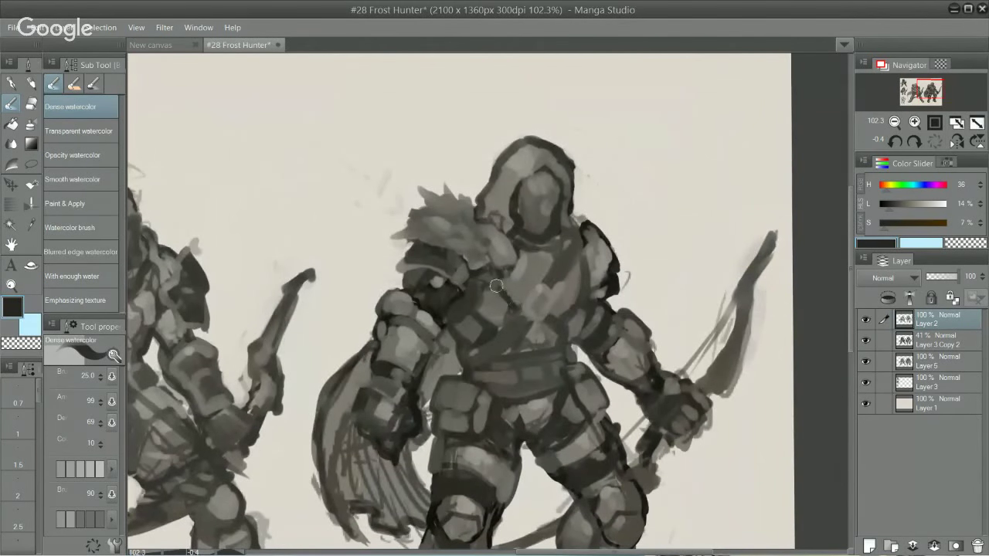
pyautogui.moveTo(497, 325)
pyautogui.mouseDown()
pyautogui.moveTo(514, 310)
pyautogui.moveTo(549, 317)
pyautogui.mouseUp()
pyautogui.press('ctrl')
pyautogui.moveTo(624, 286); pyautogui.dragTo(584, 217)
pyautogui.moveTo(565, 455); pyautogui.dragTo(612, 432)
pyautogui.hotkey('ctrl', 'z')
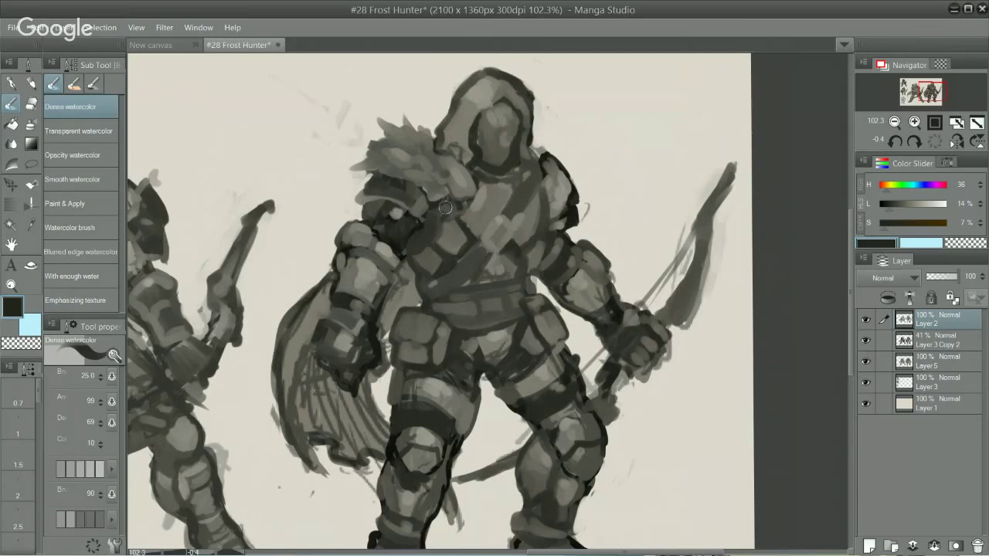
# - Paint a dark collar line and dark harness seams across the right figure's upper chest
pyautogui.moveTo(446, 207)
pyautogui.mouseDown()
pyautogui.moveTo(470, 205)
pyautogui.moveTo(531, 136)
pyautogui.moveTo(479, 190)
pyautogui.moveTo(535, 192)
pyautogui.moveTo(495, 194)
pyautogui.mouseUp()
pyautogui.hotkey('ctrl', 'z')
pyautogui.moveTo(466, 228)
pyautogui.mouseDown()
pyautogui.moveTo(479, 180)
pyautogui.moveTo(473, 214)
pyautogui.mouseUp()
pyautogui.moveTo(537, 194); pyautogui.dragTo(539, 220)
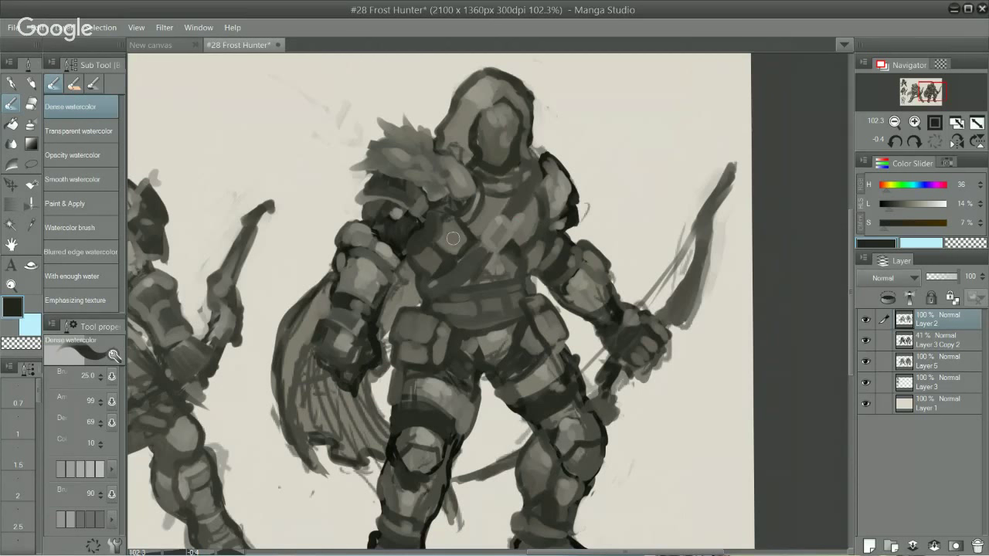
pyautogui.moveTo(443, 229)
pyautogui.mouseDown()
pyautogui.moveTo(448, 223)
pyautogui.moveTo(436, 240)
pyautogui.mouseUp()
# - Darken the right figure's abdomen below the diagonal chest strap with dark greys sampled from the torso
pyautogui.keyDown('alt'); pyautogui.click(417, 277); pyautogui.keyUp('alt')
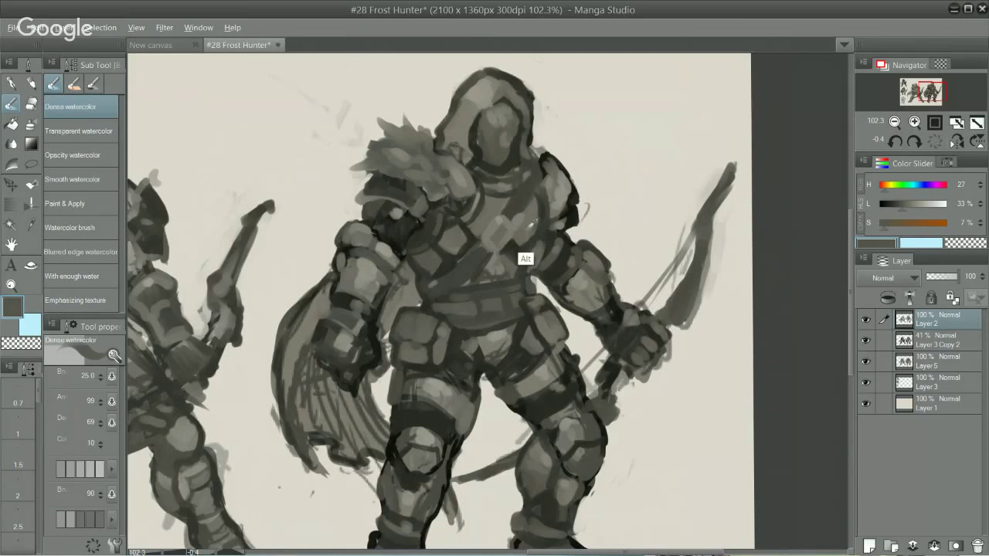
pyautogui.keyDown('alt'); pyautogui.click(528, 257); pyautogui.keyUp('alt')
pyautogui.keyDown('alt'); pyautogui.click(516, 277); pyautogui.keyUp('alt')
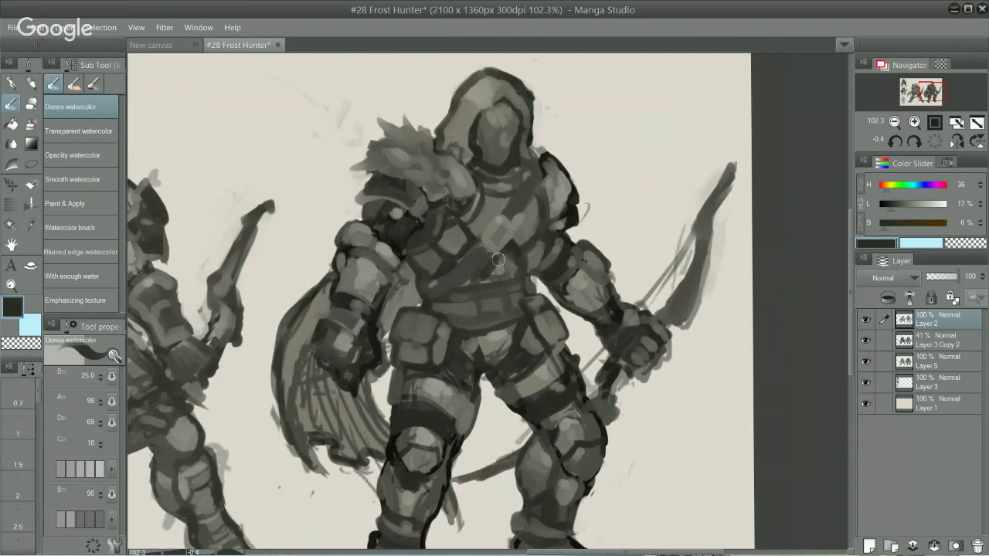
pyautogui.moveTo(495, 275)
pyautogui.mouseDown()
pyautogui.moveTo(515, 263)
pyautogui.moveTo(520, 272)
pyautogui.moveTo(471, 282)
pyautogui.moveTo(498, 282)
pyautogui.mouseUp()
pyautogui.moveTo(634, 191); pyautogui.dragTo(615, 172)
pyautogui.moveTo(619, 196); pyautogui.dragTo(637, 252)
pyautogui.moveTo(667, 346); pyautogui.dragTo(661, 377)
pyautogui.moveTo(680, 226); pyautogui.dragTo(446, 246)
# - Break up the right figure's cape-side arm with sampled dark seams and touch up the bow with mid-grey
pyautogui.keyDown('alt'); pyautogui.click(417, 251); pyautogui.keyUp('alt')
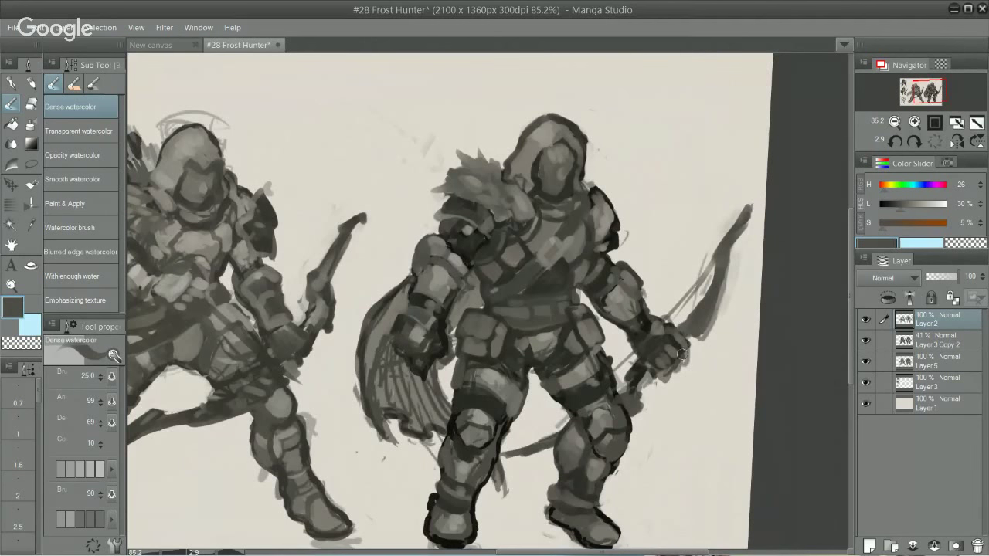
pyautogui.keyDown('alt'); pyautogui.click(409, 303); pyautogui.keyUp('alt')
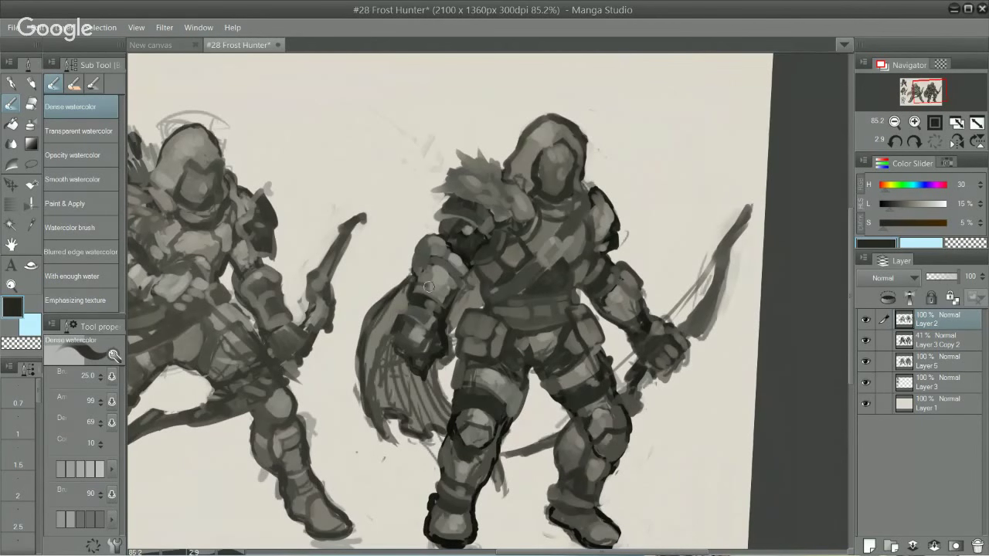
pyautogui.moveTo(429, 286)
pyautogui.mouseDown()
pyautogui.moveTo(448, 298)
pyautogui.moveTo(451, 272)
pyautogui.mouseUp()
pyautogui.hotkey('ctrl', 'z')
pyautogui.keyDown('alt'); pyautogui.click(418, 313); pyautogui.keyUp('alt')
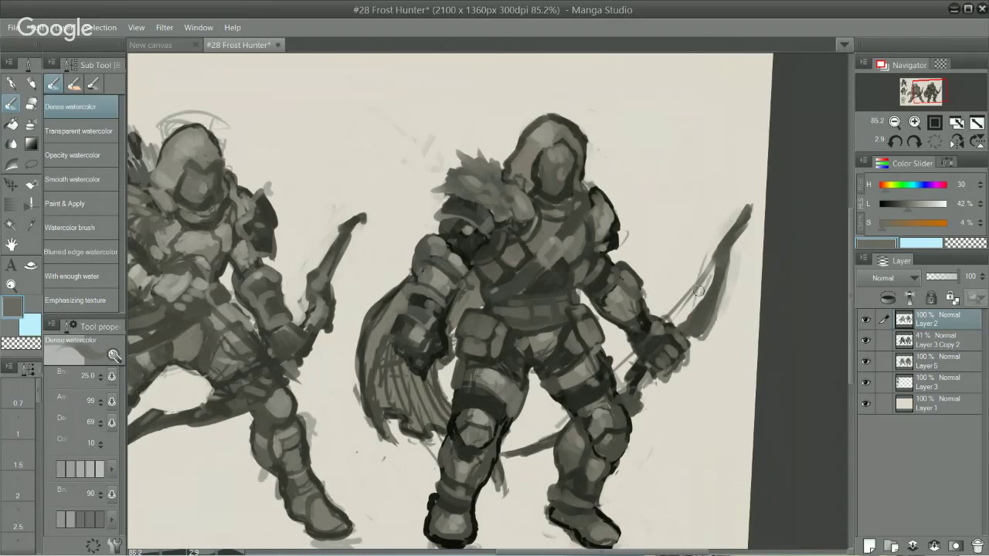
pyautogui.moveTo(700, 276); pyautogui.dragTo(720, 285)
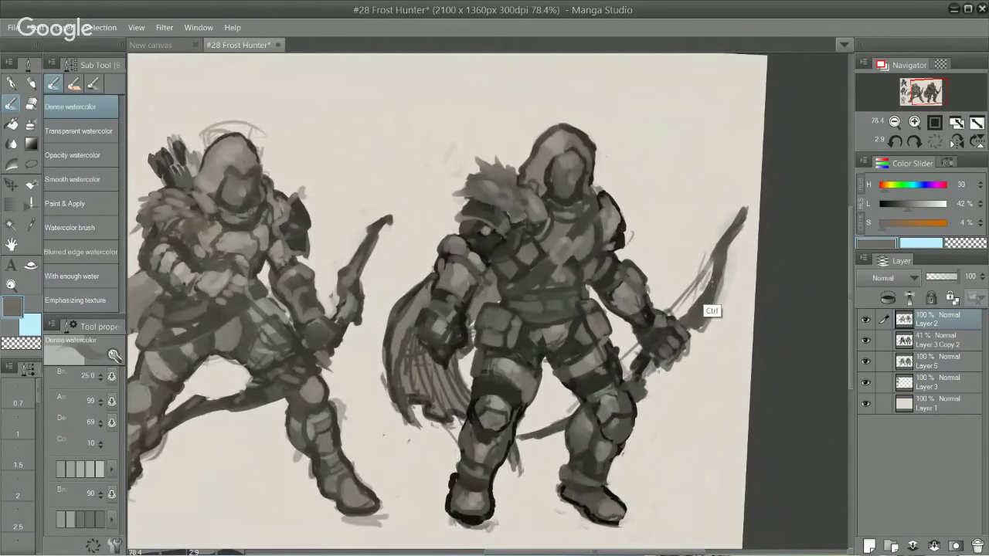
# - Trim the right figure's cape-side shoulder contour with the background colour and redraw its edge in sampled dark greys
pyautogui.keyDown('alt'); pyautogui.click(433, 232); pyautogui.keyUp('alt')
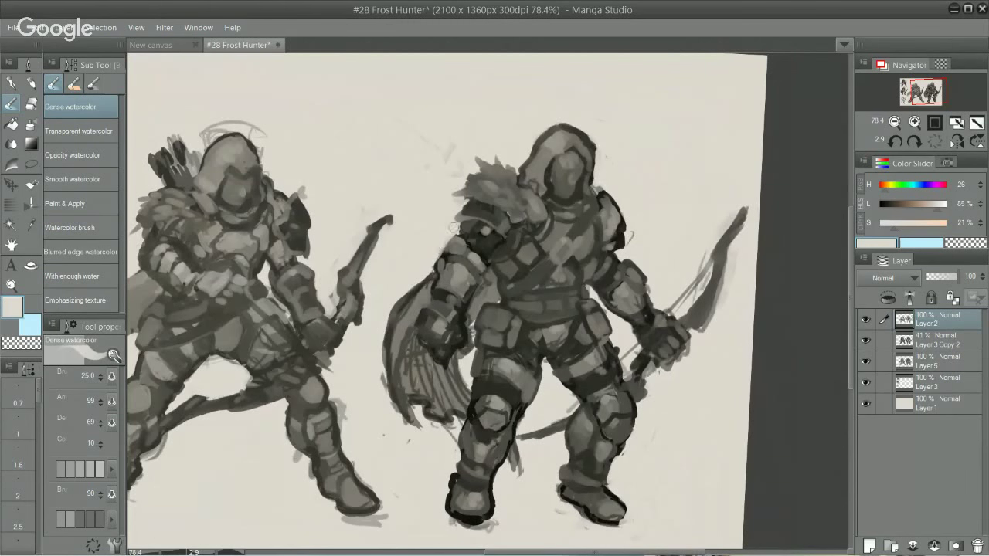
pyautogui.keyDown('alt'); pyautogui.click(448, 251); pyautogui.keyUp('alt')
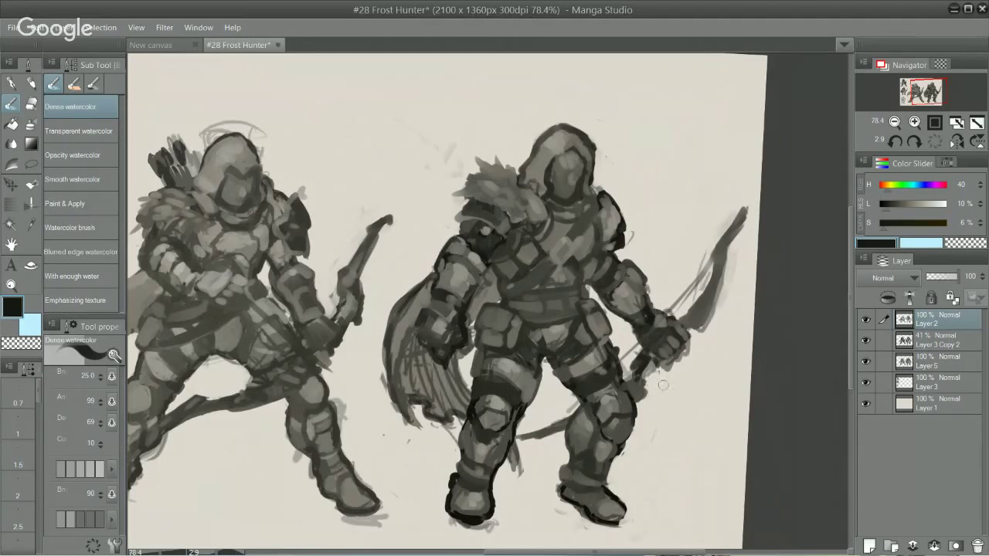
pyautogui.keyDown('alt'); pyautogui.click(442, 293); pyautogui.keyUp('alt')
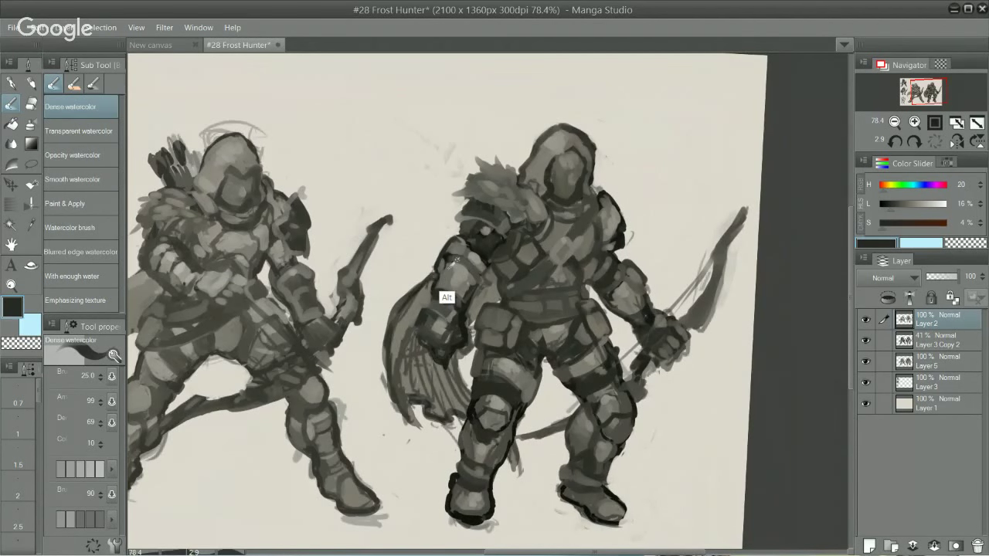
pyautogui.keyDown('alt'); pyautogui.click(442, 289); pyautogui.keyUp('alt')
pyautogui.keyDown('alt'); pyautogui.click(455, 250); pyautogui.keyUp('alt')
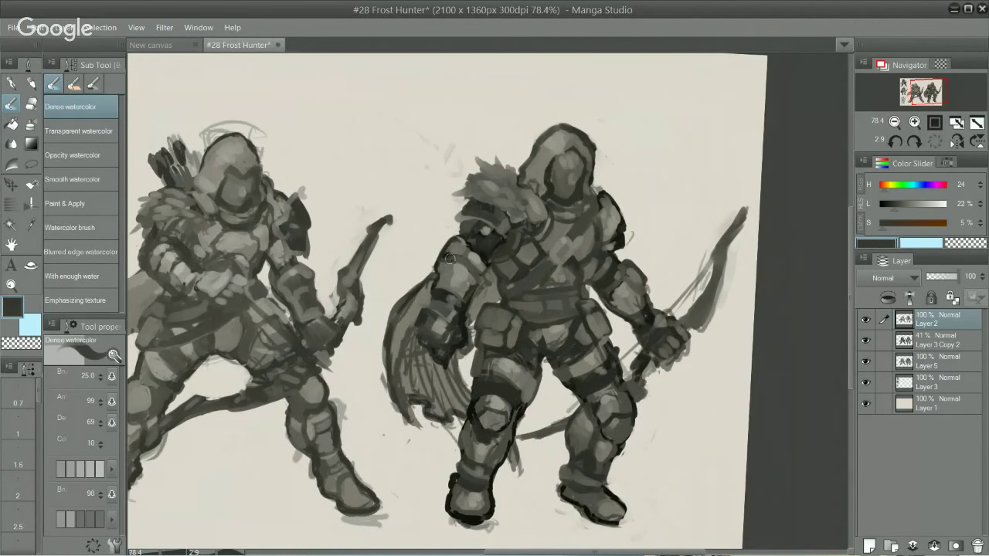
# - Model the armour bands on the right figure's cape-side arm with sampled mid and dark greys
pyautogui.keyDown('alt'); pyautogui.click(444, 289); pyautogui.keyUp('alt')
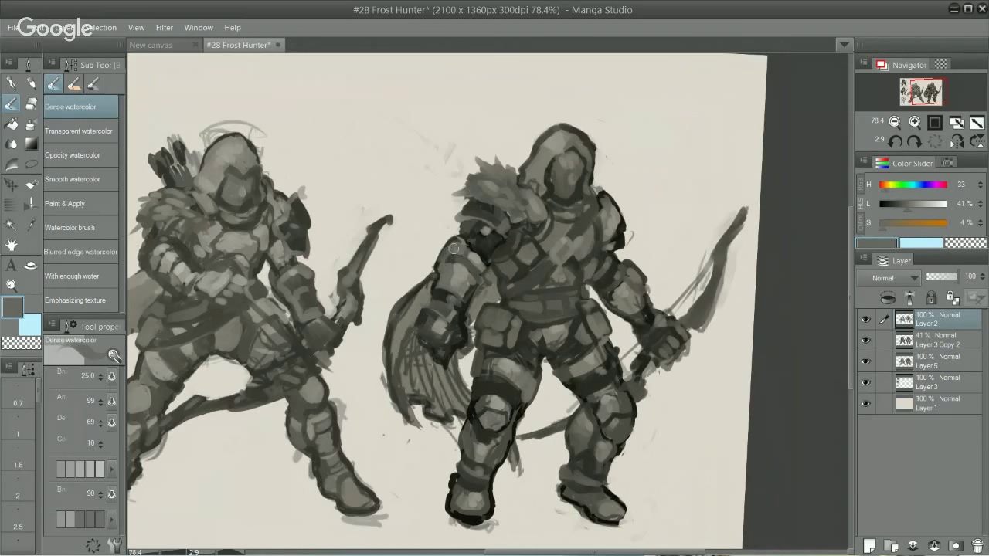
pyautogui.keyDown('alt'); pyautogui.click(473, 292); pyautogui.keyUp('alt')
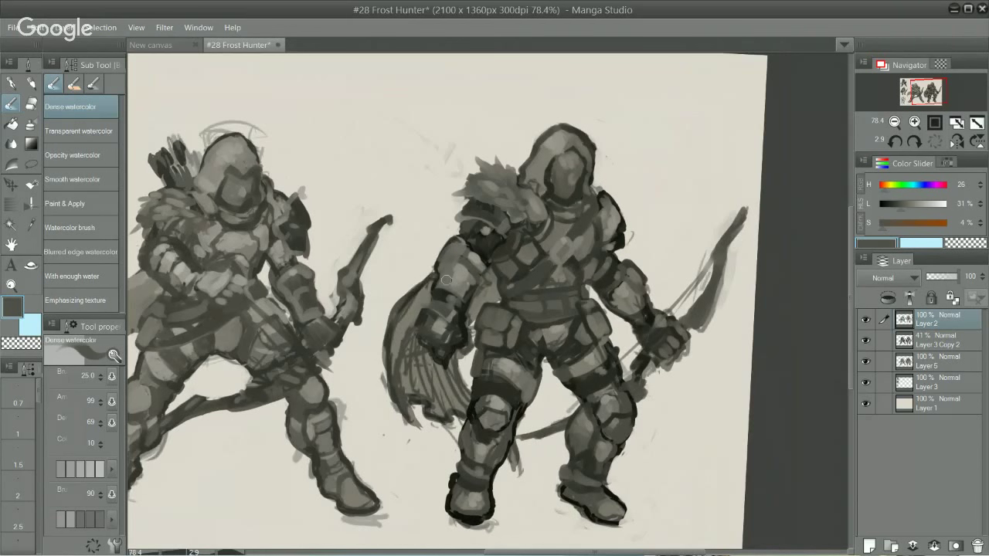
pyautogui.keyDown('alt'); pyautogui.click(467, 297); pyautogui.keyUp('alt')
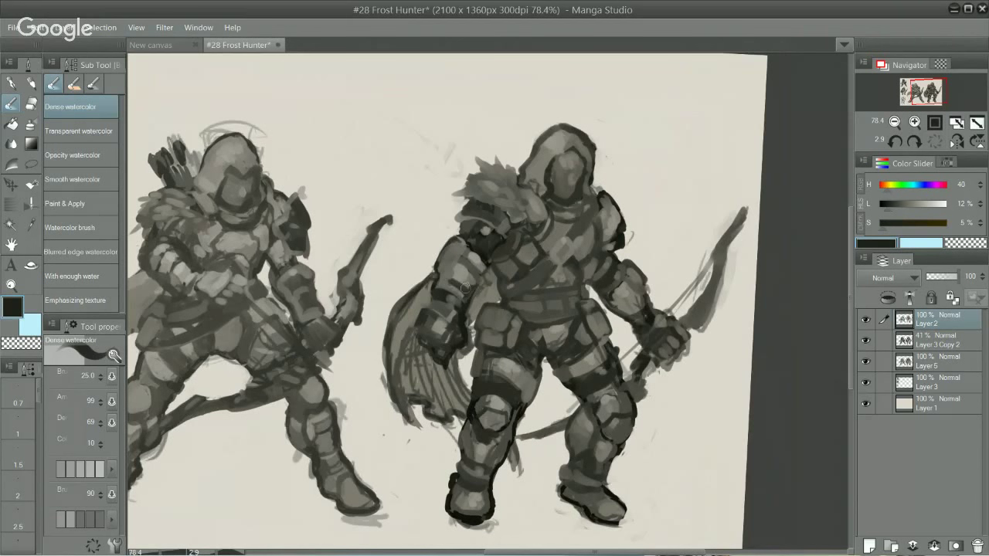
pyautogui.keyDown('alt'); pyautogui.click(447, 309); pyautogui.keyUp('alt')
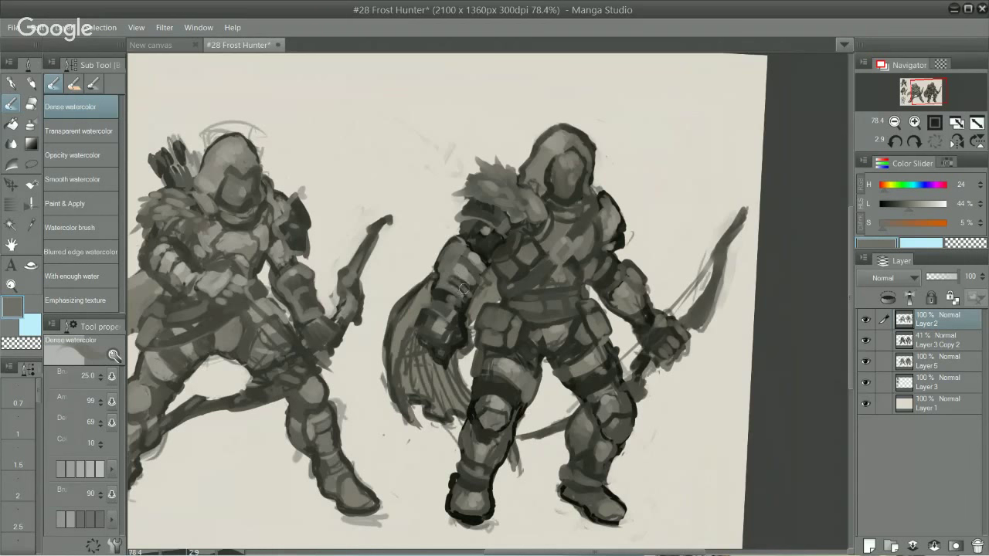
pyautogui.moveTo(468, 296); pyautogui.dragTo(466, 289)
pyautogui.keyDown('alt'); pyautogui.click(479, 259); pyautogui.keyUp('alt')
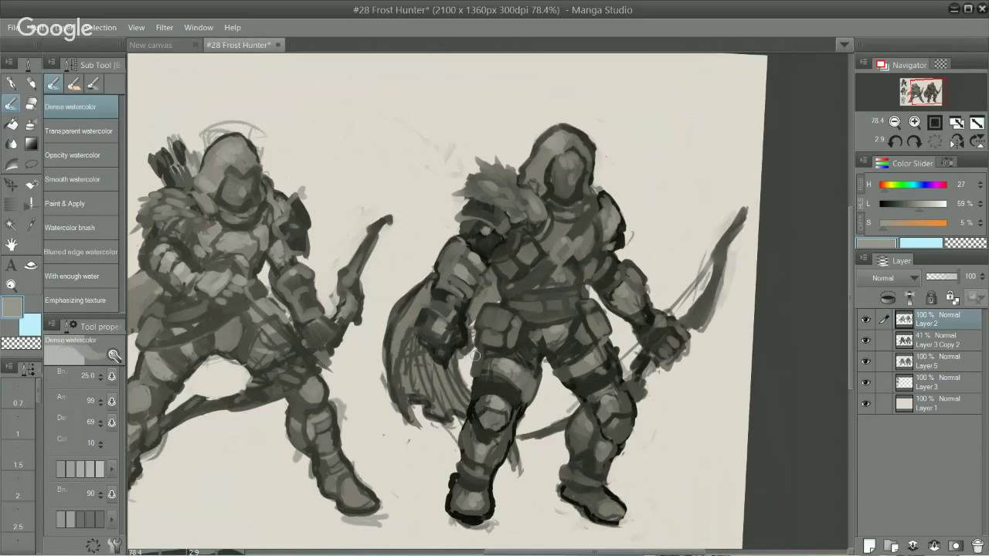
# - Repaint the right figure's cape-side forearm and hand as light grey masses at brush size 50
pyautogui.press(']')
pyautogui.press(']')
pyautogui.press(']')
pyautogui.moveTo(436, 302)
pyautogui.mouseDown()
pyautogui.moveTo(450, 315)
pyautogui.moveTo(452, 302)
pyautogui.mouseUp()
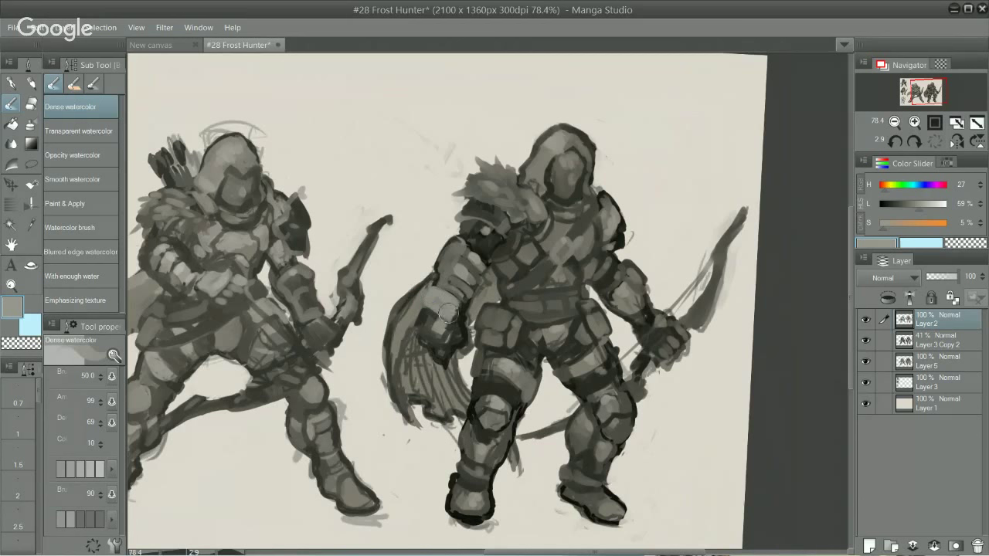
pyautogui.hotkey('ctrl', 'z')
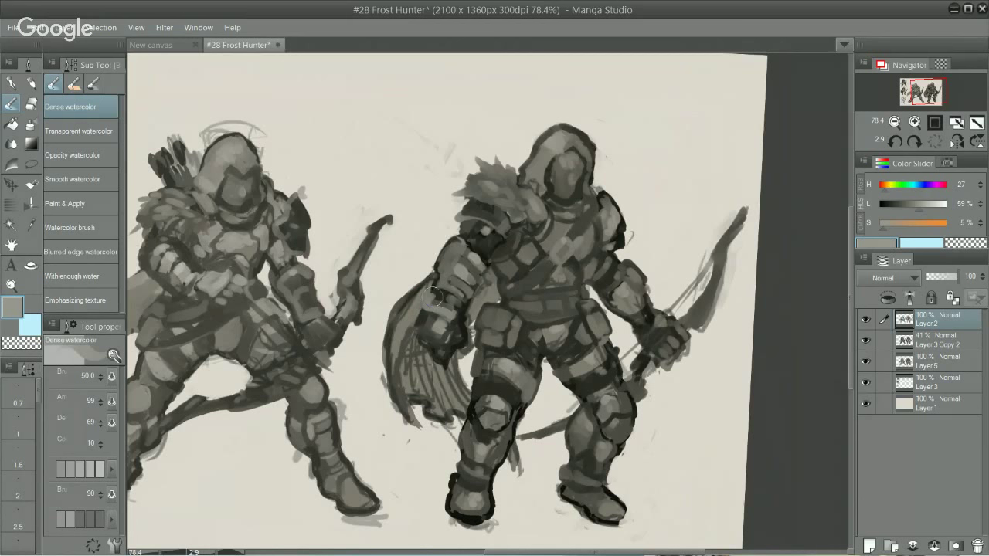
pyautogui.moveTo(432, 295)
pyautogui.mouseDown()
pyautogui.moveTo(489, 288)
pyautogui.moveTo(529, 302)
pyautogui.moveTo(495, 322)
pyautogui.moveTo(423, 317)
pyautogui.moveTo(415, 338)
pyautogui.moveTo(419, 329)
pyautogui.moveTo(430, 341)
pyautogui.moveTo(420, 340)
pyautogui.moveTo(429, 319)
pyautogui.moveTo(436, 330)
pyautogui.moveTo(446, 325)
pyautogui.moveTo(454, 306)
pyautogui.moveTo(412, 330)
pyautogui.moveTo(420, 310)
pyautogui.moveTo(413, 327)
pyautogui.moveTo(427, 337)
pyautogui.moveTo(434, 289)
pyautogui.moveTo(418, 332)
pyautogui.moveTo(445, 328)
pyautogui.mouseUp()
pyautogui.hotkey('ctrl', 'z')
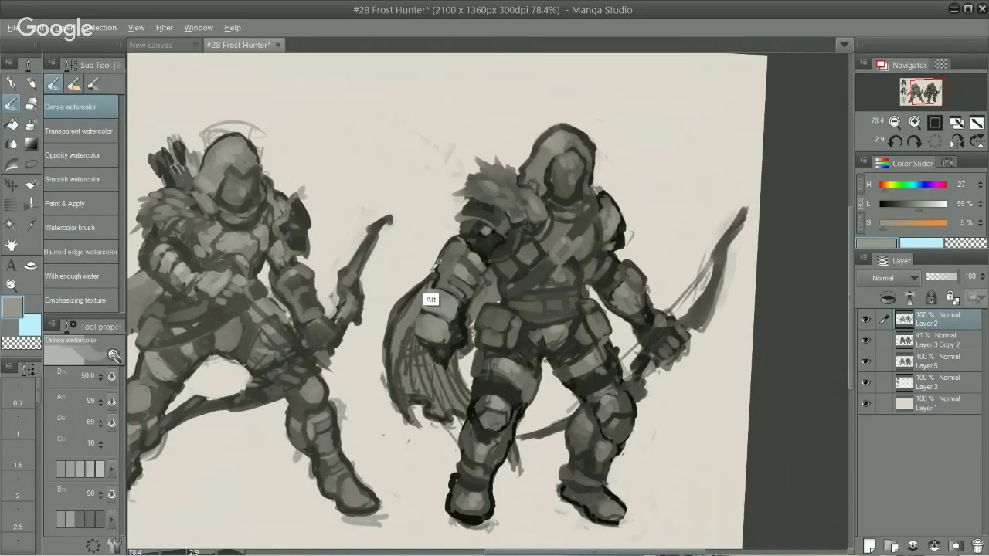
# - Cover the right figure's cape-side upper arm with a flat light grey sampled from the arm
pyautogui.keyDown('alt'); pyautogui.click(436, 305); pyautogui.keyUp('alt')
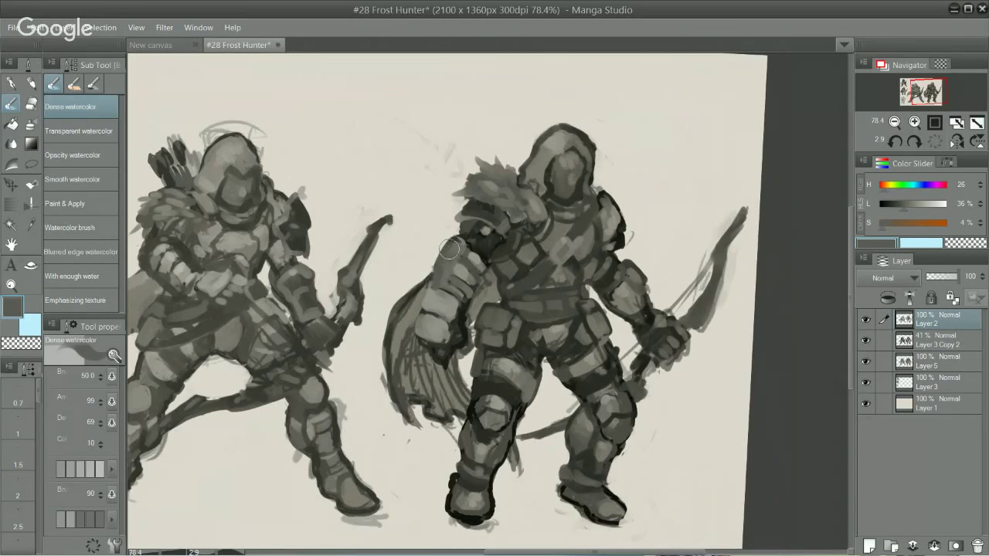
pyautogui.keyDown('alt'); pyautogui.click(448, 313); pyautogui.keyUp('alt')
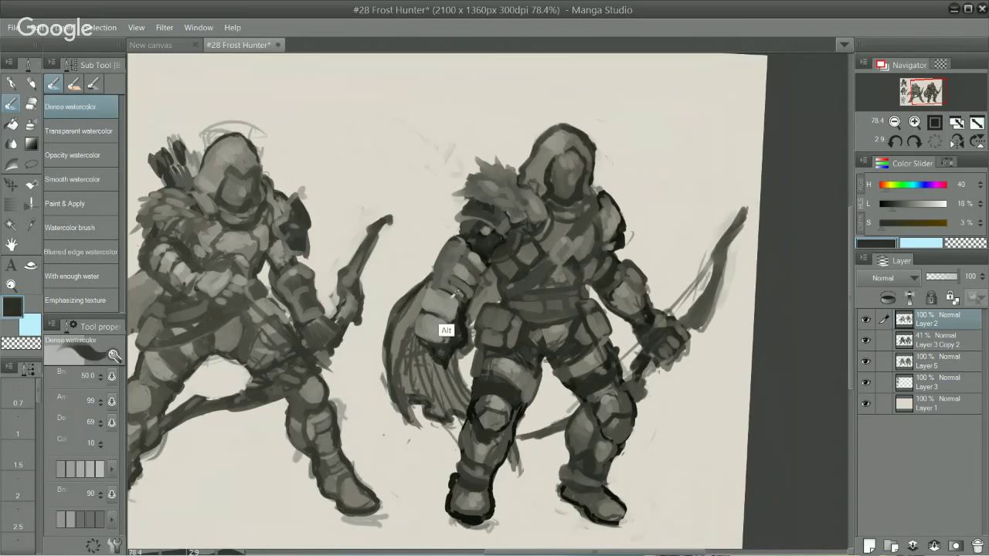
pyautogui.keyDown('alt'); pyautogui.click(450, 293); pyautogui.keyUp('alt')
pyautogui.moveTo(445, 282)
pyautogui.mouseDown()
pyautogui.moveTo(452, 248)
pyautogui.moveTo(460, 256)
pyautogui.moveTo(451, 274)
pyautogui.moveTo(473, 263)
pyautogui.moveTo(477, 274)
pyautogui.moveTo(458, 241)
pyautogui.mouseUp()
pyautogui.moveTo(583, 209); pyautogui.dragTo(545, 212)
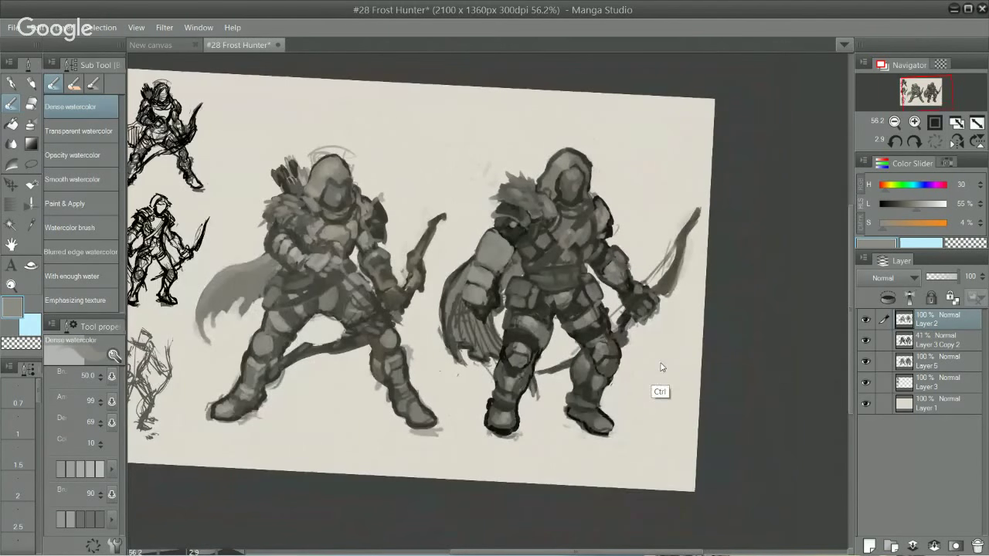
# - Compare the cape-side arm before and after its light grey repaint by undoing and redoing the strokes
pyautogui.hotkey('ctrl', 'z')
pyautogui.hotkey('ctrl', 'z')
pyautogui.hotkey('ctrl', 'z')
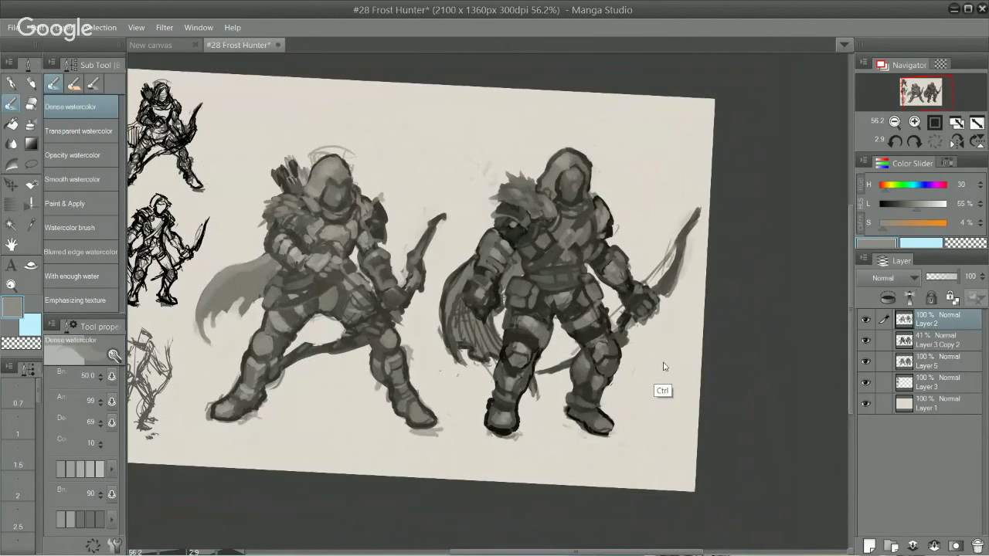
pyautogui.hotkey('ctrl', 'z')
pyautogui.hotkey('ctrl', 'z')
pyautogui.hotkey('ctrl', 'z')
pyautogui.hotkey('ctrl', 'z')
pyautogui.hotkey('ctrl', 'z')
pyautogui.hotkey('ctrl', 'z')
pyautogui.hotkey('ctrl', 'shift', 'z')
pyautogui.hotkey('ctrl', 'shift', 'z')
pyautogui.hotkey('ctrl', 'shift', 'z')
pyautogui.hotkey('ctrl', 'shift', 'z')
pyautogui.hotkey('ctrl', 'shift', 'z')
pyautogui.hotkey('ctrl', 'shift', 'z')
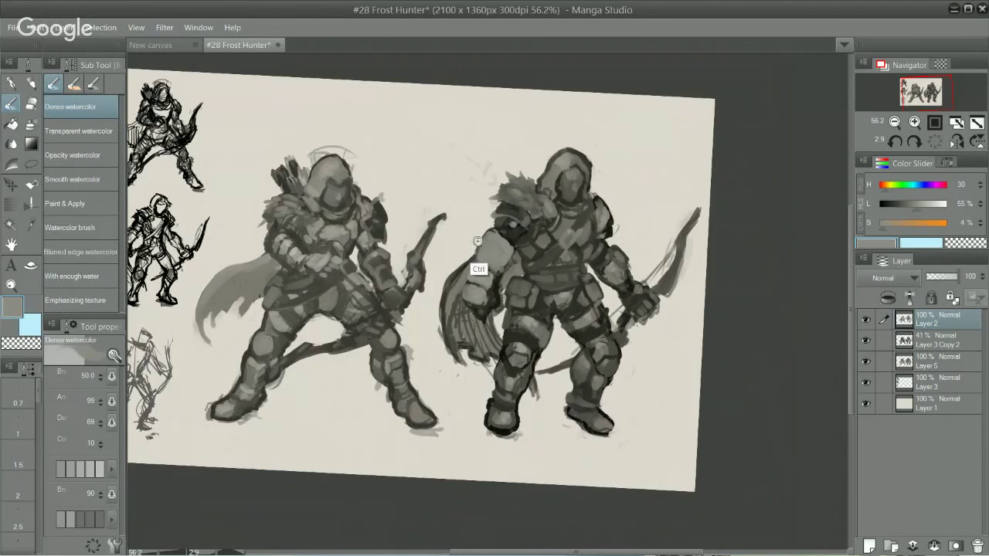
# - Draw a dark plate edge on the cape-side upper arm at brush size 17 with a sampled dark grey
pyautogui.scroll(2, 476, 281)
pyautogui.keyDown('alt'); pyautogui.click(504, 320); pyautogui.keyUp('alt')
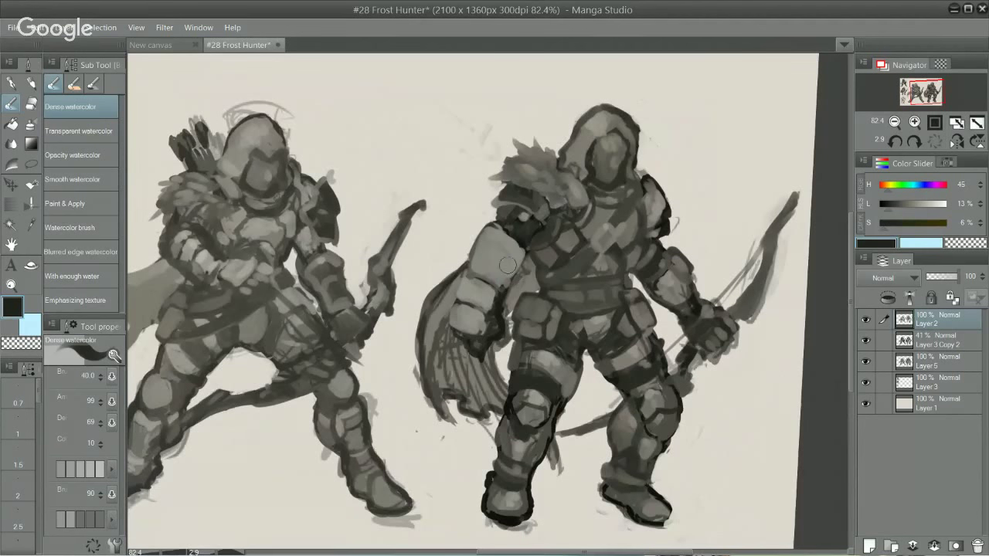
pyautogui.press('[')
pyautogui.press('[')
pyautogui.press('[')
pyautogui.press('[')
pyautogui.press('[')
pyautogui.moveTo(486, 238); pyautogui.dragTo(514, 256)
pyautogui.hotkey('ctrl', 'z')
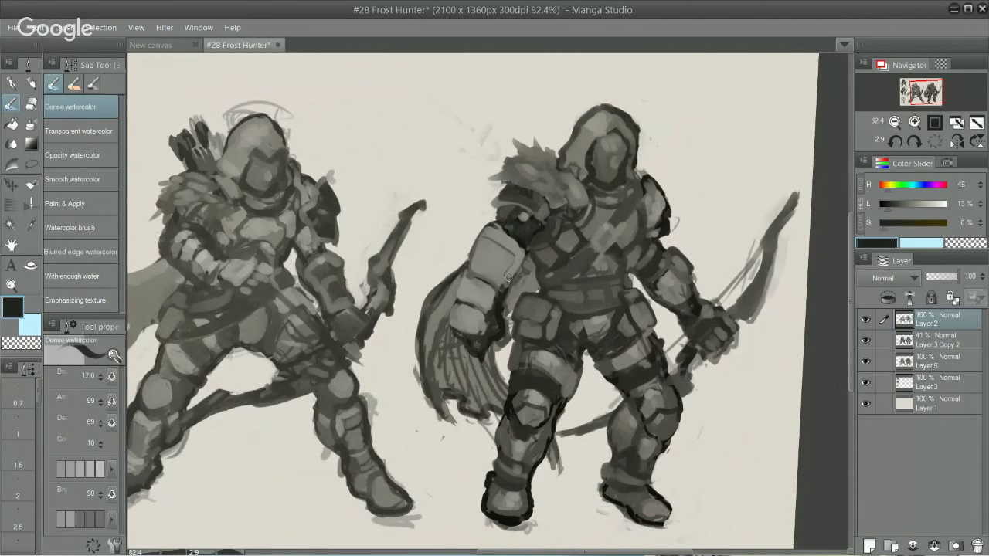
# - Mark dark plate divisions on the right figure's cape-side forearm at brush size 30
pyautogui.press(']')
pyautogui.press(']')
pyautogui.press(']')
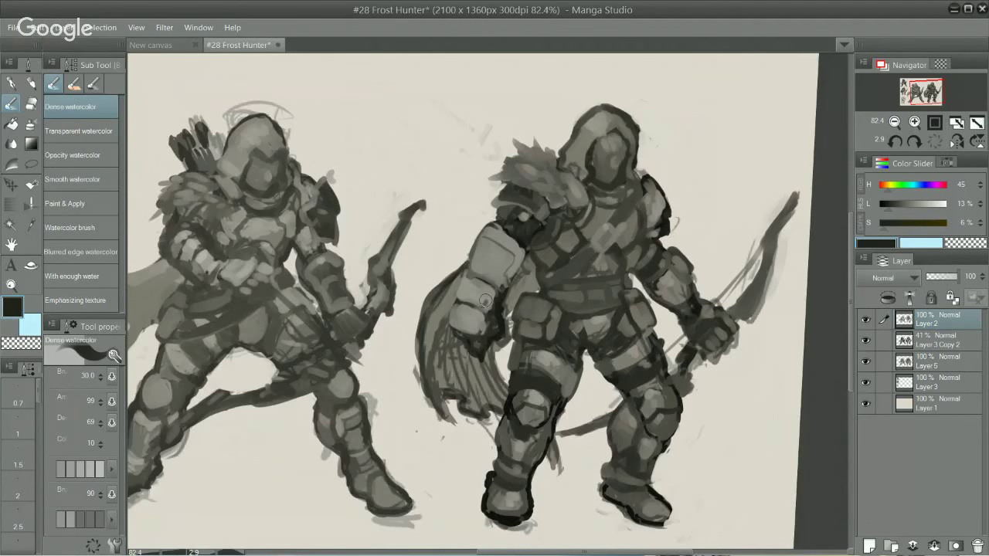
pyautogui.moveTo(485, 302); pyautogui.dragTo(479, 313)
pyautogui.moveTo(481, 325); pyautogui.dragTo(491, 312)
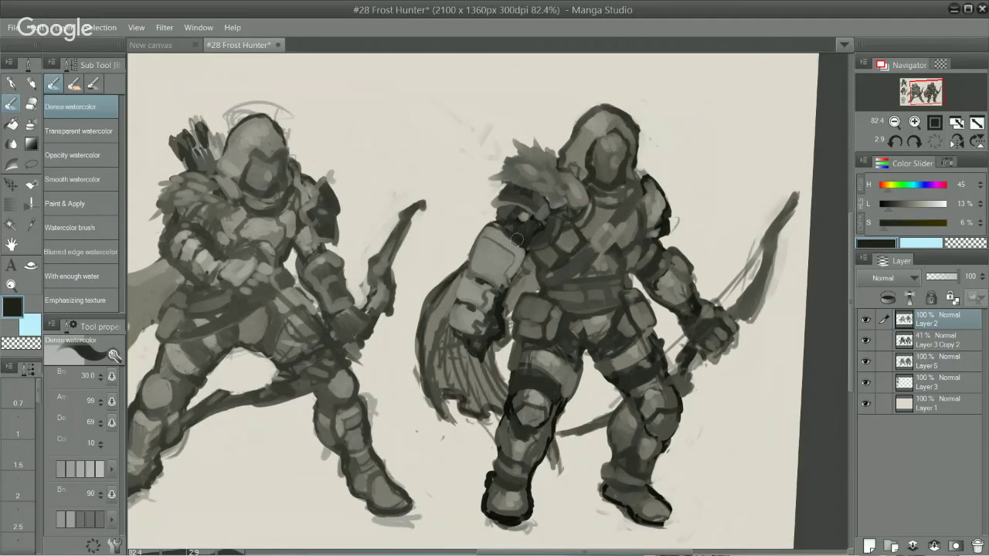
# - Refine the cape-side arm's inner edge with sampled darks and paint a dark fold running from behind the hand toward the knee
pyautogui.keyDown('alt'); pyautogui.click(506, 298); pyautogui.keyUp('alt')
pyautogui.keyDown('alt'); pyautogui.click(514, 280); pyautogui.keyUp('alt')
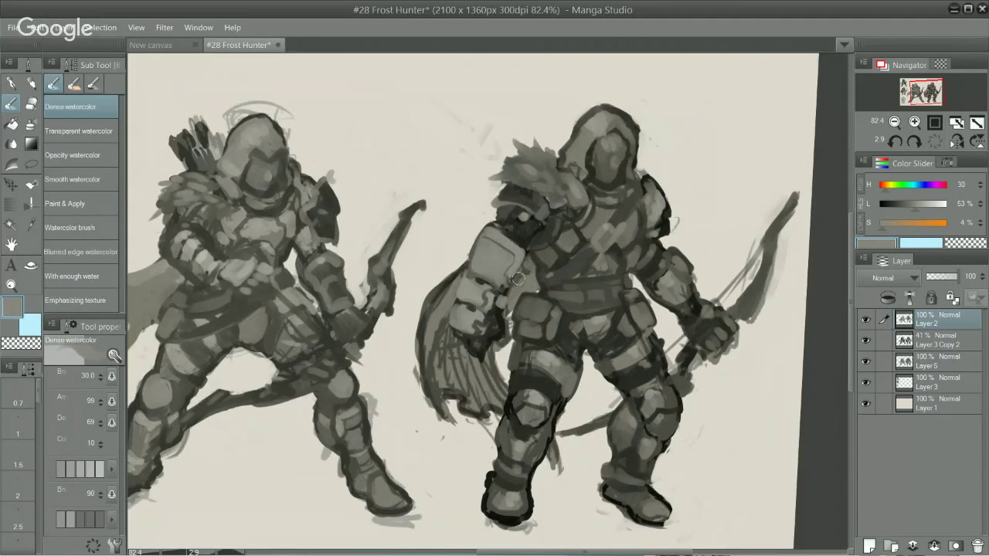
pyautogui.keyDown('alt'); pyautogui.click(506, 292); pyautogui.keyUp('alt')
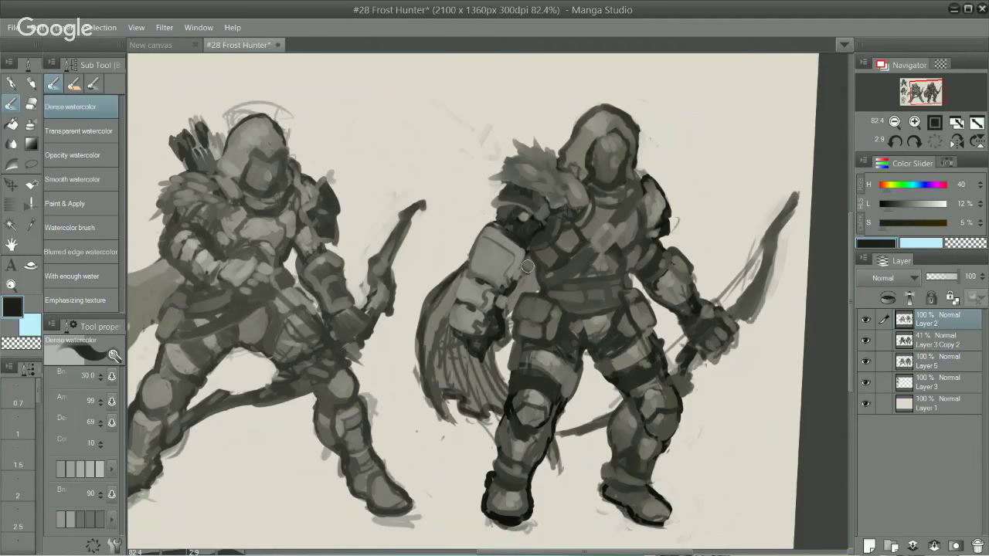
pyautogui.moveTo(524, 271); pyautogui.dragTo(525, 257)
pyautogui.keyDown('alt'); pyautogui.click(504, 365); pyautogui.keyUp('alt')
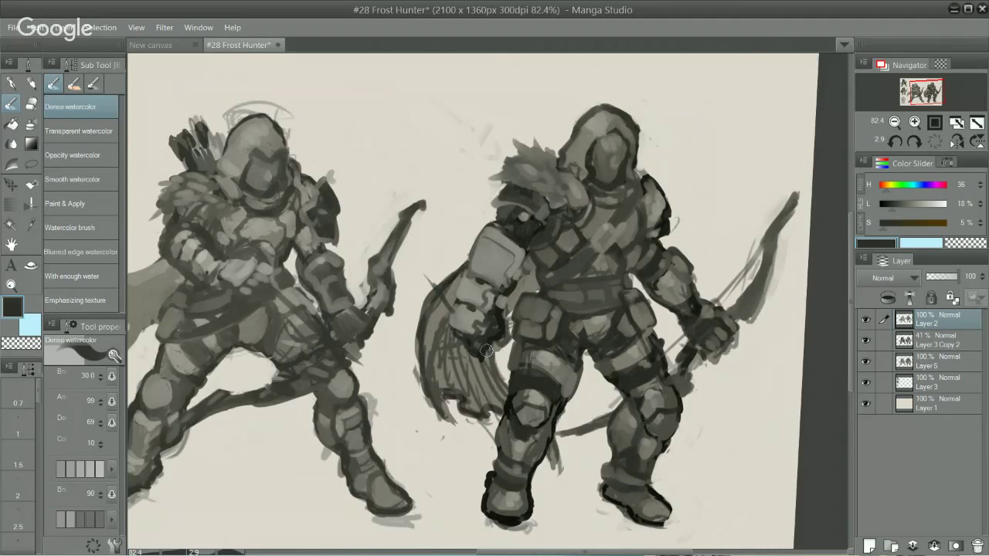
pyautogui.moveTo(486, 351)
pyautogui.mouseDown()
pyautogui.moveTo(542, 419)
pyautogui.moveTo(533, 418)
pyautogui.moveTo(551, 409)
pyautogui.moveTo(548, 427)
pyautogui.moveTo(479, 346)
pyautogui.moveTo(560, 430)
pyautogui.moveTo(550, 402)
pyautogui.moveTo(541, 401)
pyautogui.moveTo(558, 425)
pyautogui.moveTo(541, 400)
pyautogui.moveTo(550, 417)
pyautogui.moveTo(542, 408)
pyautogui.mouseUp()
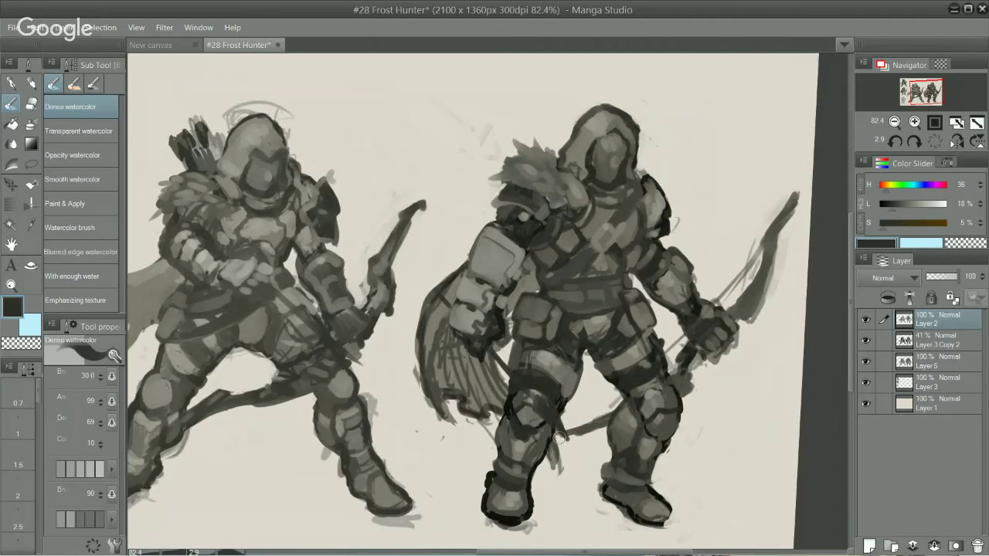
# - Remove the old lower bow limb between the right figure's legs with the eraser and the sampled background colour
pyautogui.keyDown('alt'); pyautogui.click(686, 377); pyautogui.keyUp('alt')
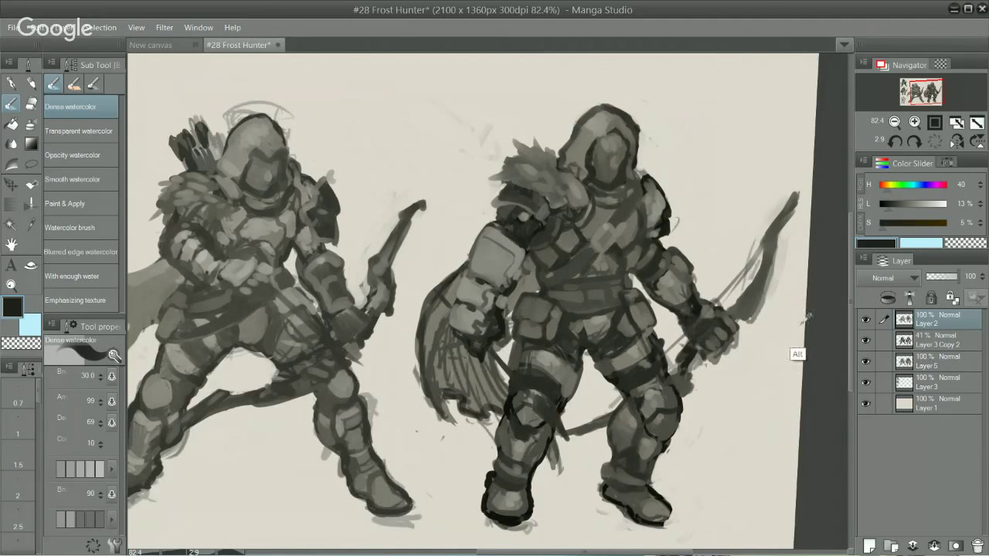
pyautogui.moveTo(694, 350); pyautogui.dragTo(661, 353)
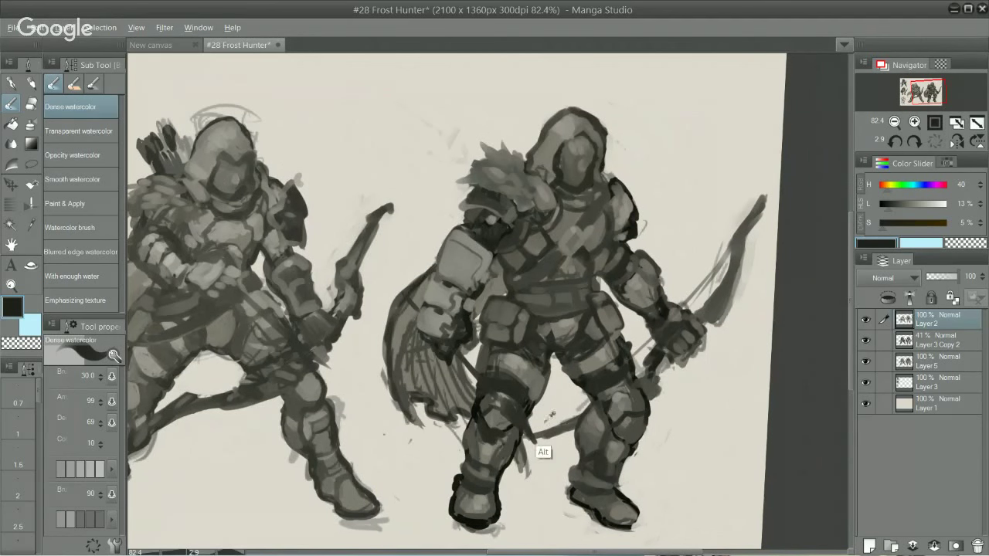
pyautogui.press('e')
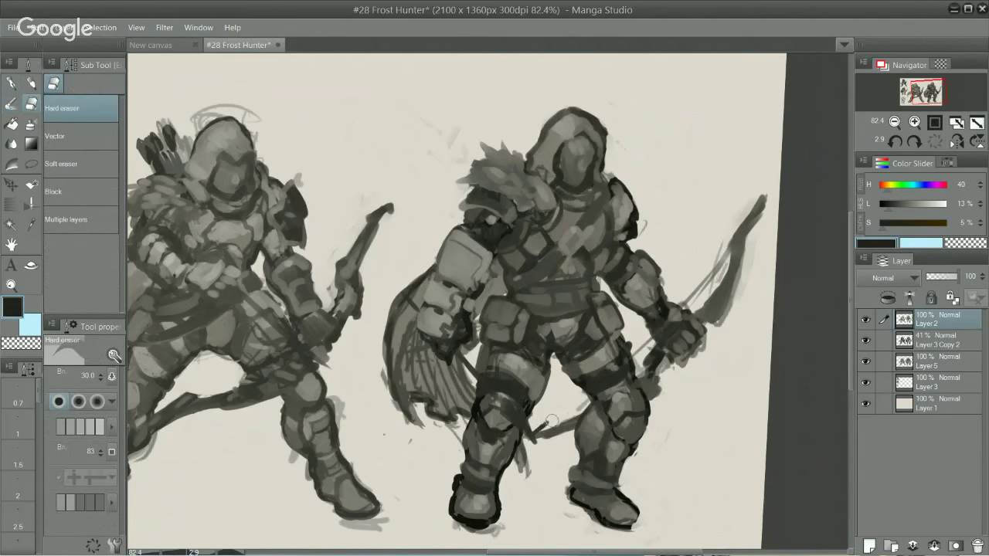
pyautogui.keyDown('alt'); pyautogui.click(541, 425); pyautogui.keyUp('alt')
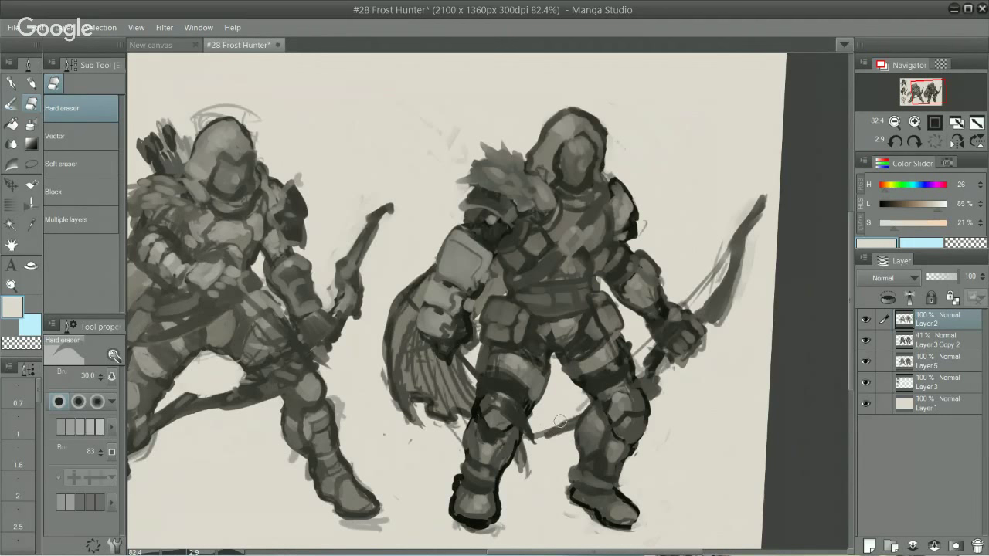
pyautogui.press('p')
pyautogui.moveTo(546, 424)
pyautogui.mouseDown()
pyautogui.moveTo(569, 417)
pyautogui.moveTo(561, 438)
pyautogui.moveTo(574, 411)
pyautogui.moveTo(533, 444)
pyautogui.mouseUp()
pyautogui.press('b')
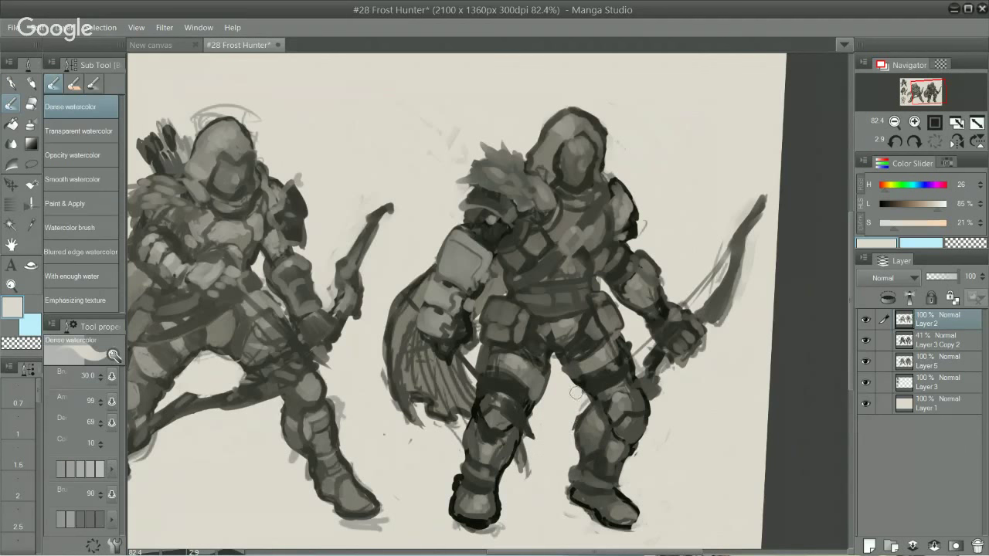
# - Redraw the lower bow limb in sampled dark grey as a longer curve passing behind the leg and ending between the feet
pyautogui.keyDown('alt'); pyautogui.click(656, 353); pyautogui.keyUp('alt')
pyautogui.moveTo(576, 425); pyautogui.dragTo(537, 467)
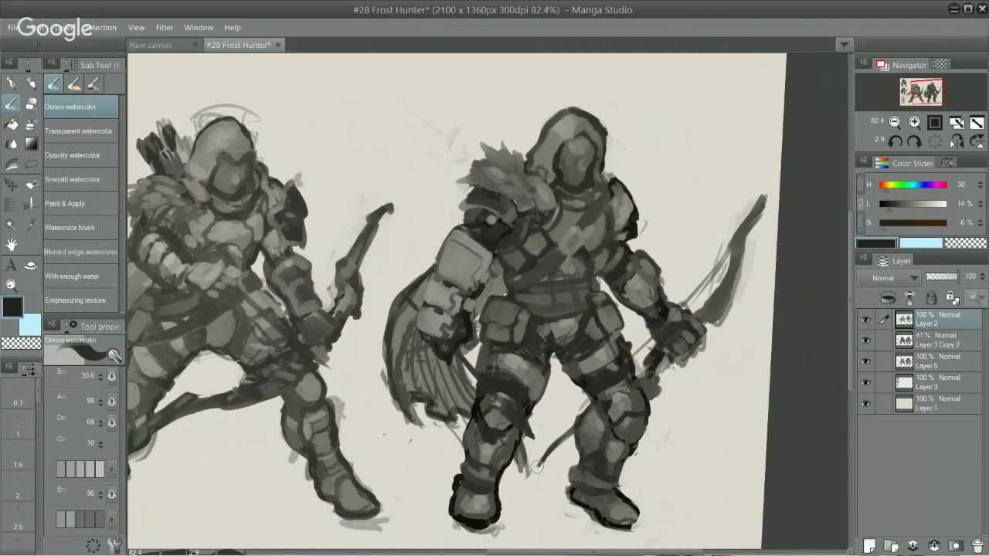
pyautogui.hotkey('ctrl', 'z')
pyautogui.moveTo(664, 372)
pyautogui.mouseDown()
pyautogui.moveTo(663, 393)
pyautogui.moveTo(644, 399)
pyautogui.mouseUp()
pyautogui.moveTo(576, 443); pyautogui.dragTo(506, 485)
pyautogui.moveTo(510, 481)
pyautogui.mouseDown()
pyautogui.moveTo(578, 441)
pyautogui.moveTo(561, 446)
pyautogui.moveTo(568, 440)
pyautogui.mouseUp()
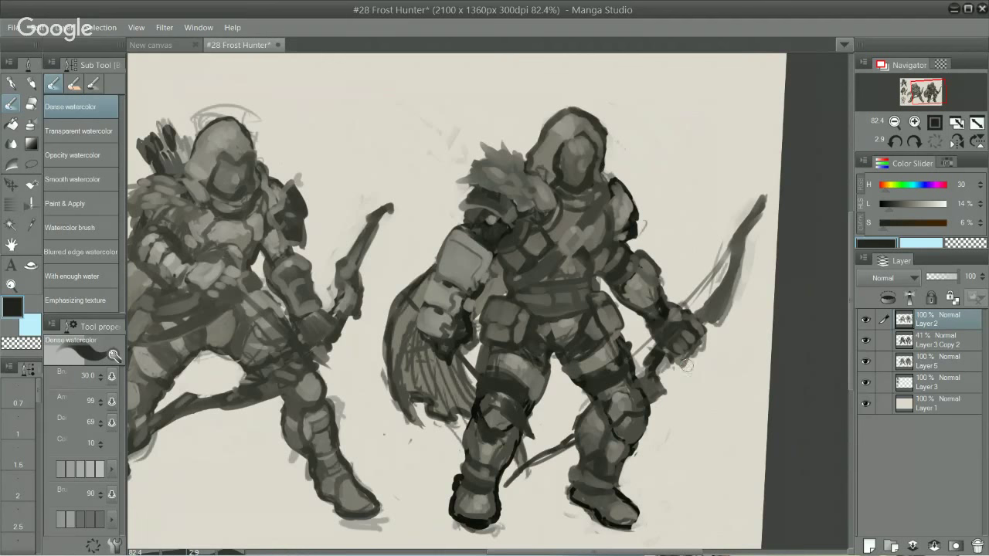
# - Slim the upper bow limb with sampled light background tones and redraw its curved tip in sampled dark grey
pyautogui.moveTo(756, 306); pyautogui.dragTo(723, 320)
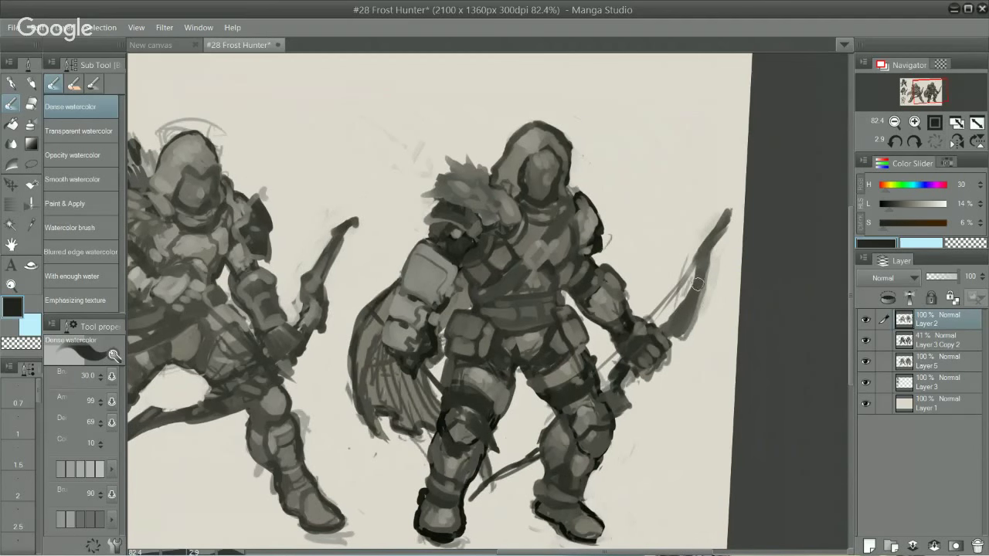
pyautogui.moveTo(697, 284)
pyautogui.mouseDown()
pyautogui.moveTo(698, 247)
pyautogui.moveTo(715, 208)
pyautogui.mouseUp()
pyautogui.keyDown('alt'); pyautogui.click(712, 260); pyautogui.keyUp('alt')
pyautogui.hotkey('ctrl', 'z')
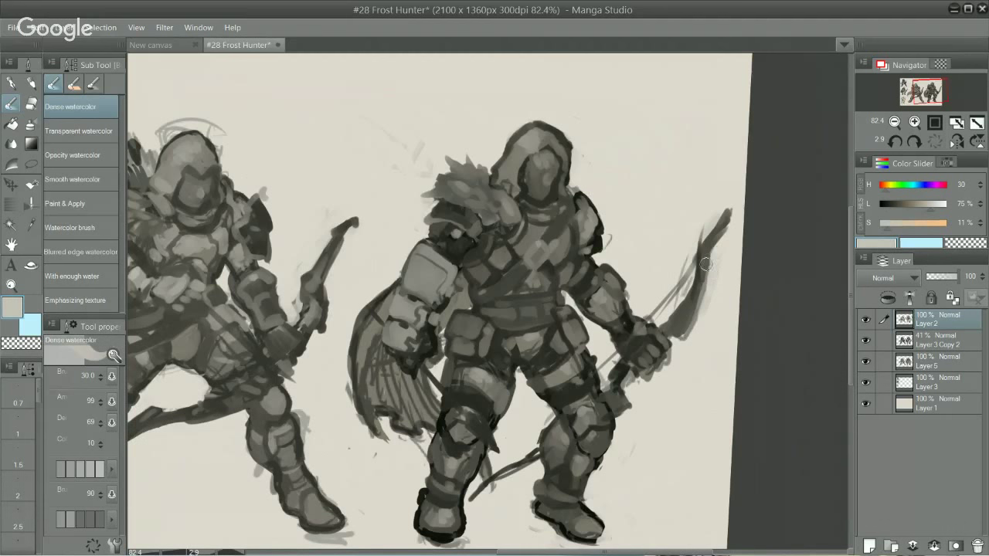
pyautogui.keyDown('alt'); pyautogui.click(712, 289); pyautogui.keyUp('alt')
pyautogui.moveTo(710, 267); pyautogui.dragTo(729, 213)
pyautogui.keyDown('alt'); pyautogui.click(708, 235); pyautogui.keyUp('alt')
pyautogui.moveTo(705, 246); pyautogui.dragTo(724, 215)
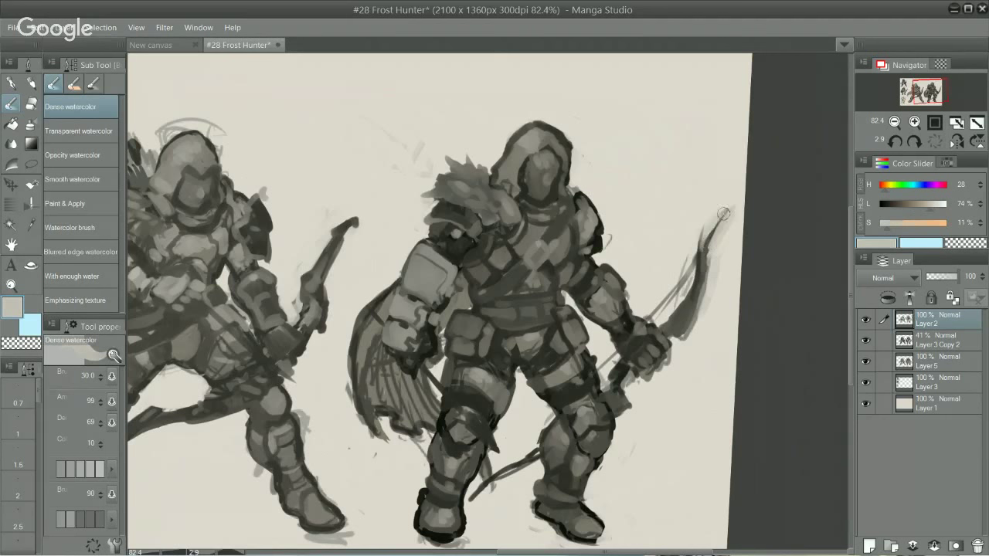
pyautogui.keyDown('alt'); pyautogui.click(703, 253); pyautogui.keyUp('alt')
pyautogui.moveTo(702, 255); pyautogui.dragTo(733, 201)
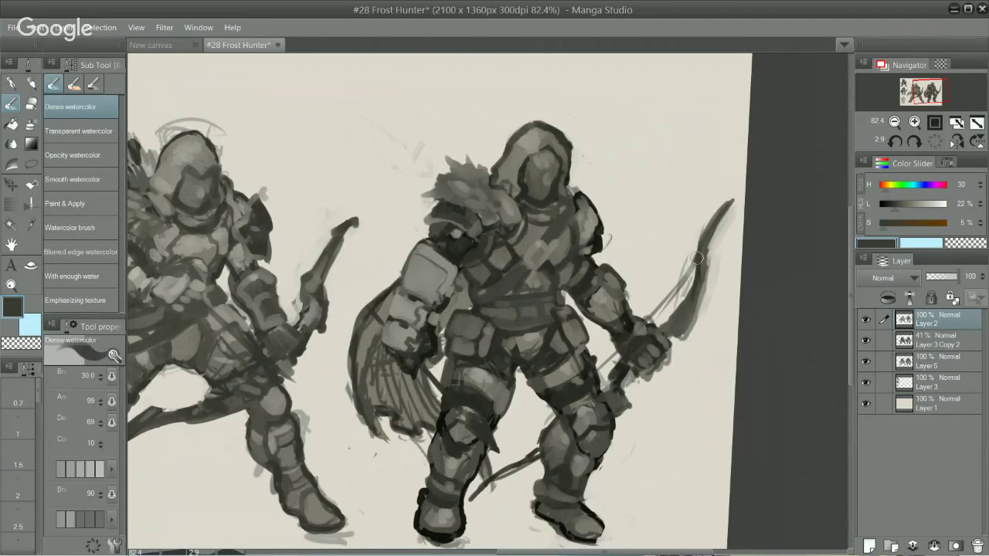
# - Clean the lower bow limb's contour with the sampled background colour and thicken the limb with sampled dark grey
pyautogui.keyDown('alt'); pyautogui.click(501, 481); pyautogui.keyUp('alt')
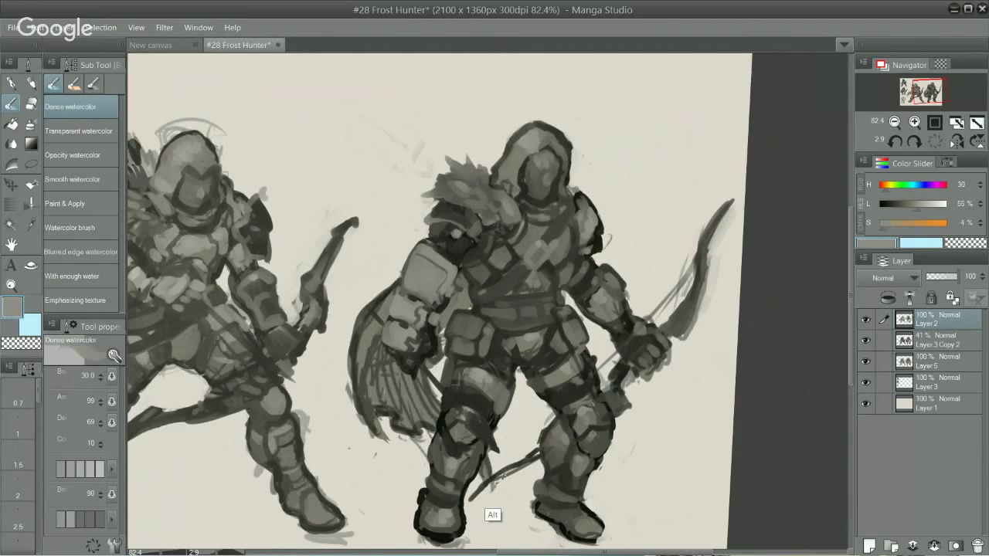
pyautogui.keyDown('alt'); pyautogui.click(494, 482); pyautogui.keyUp('alt')
pyautogui.keyDown('alt'); pyautogui.click(495, 490); pyautogui.keyUp('alt')
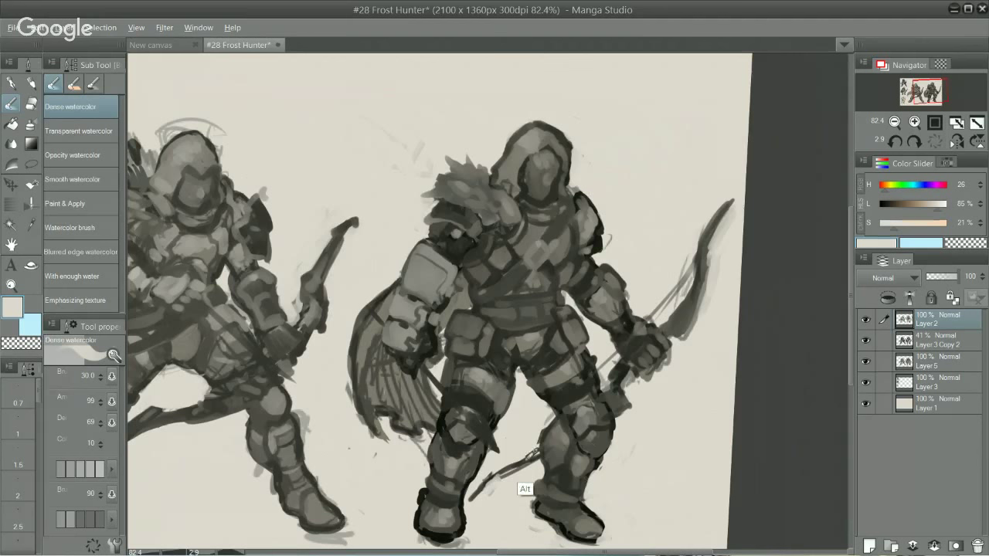
pyautogui.keyDown('alt'); pyautogui.click(503, 472); pyautogui.keyUp('alt')
pyautogui.moveTo(491, 481); pyautogui.dragTo(538, 457)
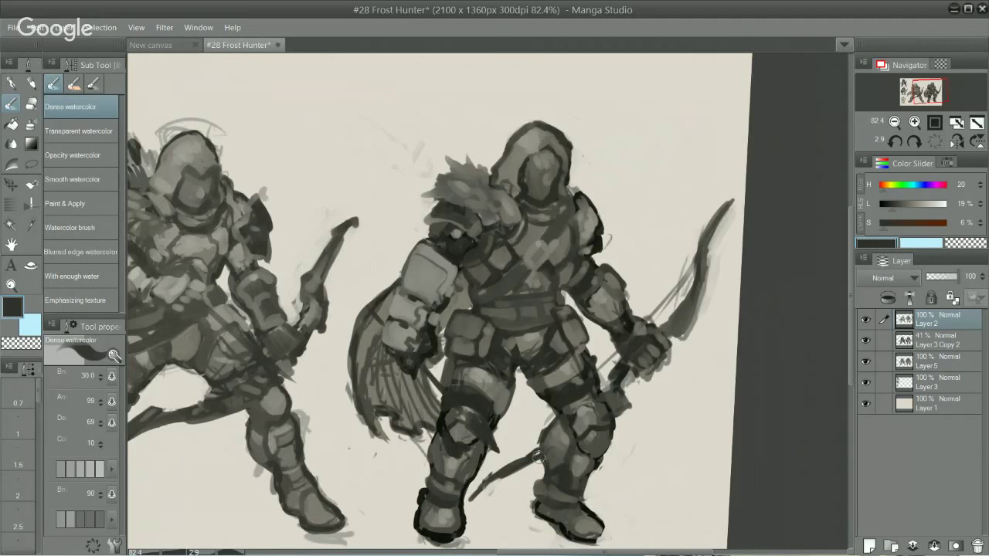
# - Darken the cape's lower inner edge beside the right figure's knee with a sampled dark grey
pyautogui.keyDown('alt'); pyautogui.click(430, 451); pyautogui.keyUp('alt')
pyautogui.moveTo(416, 426); pyautogui.dragTo(427, 434)
pyautogui.moveTo(426, 385); pyautogui.dragTo(437, 404)
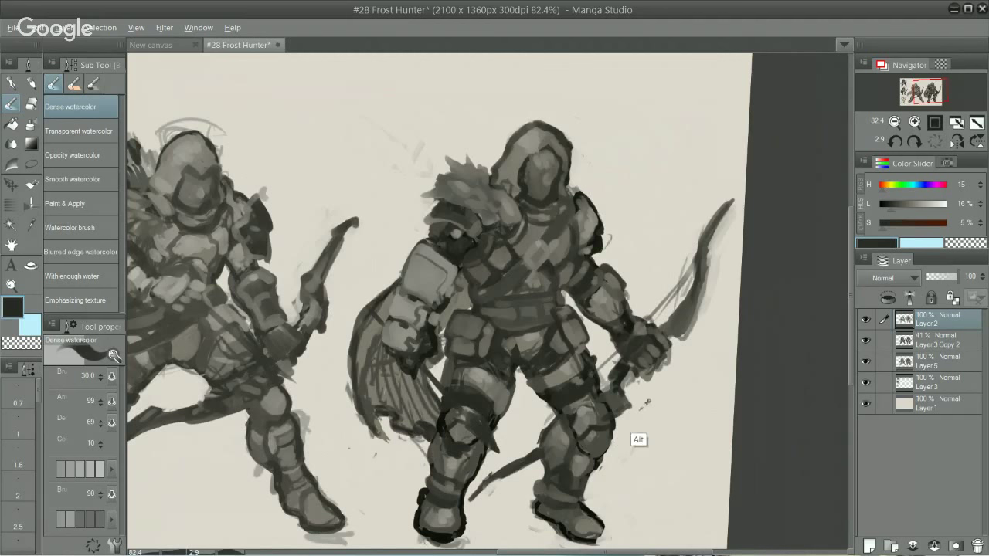
# - Shape the bow section below the gripping hand and add a dark notch at the base of the upper limb
pyautogui.keyDown('alt'); pyautogui.click(638, 440); pyautogui.keyUp('alt')
pyautogui.keyDown('alt'); pyautogui.click(630, 400); pyautogui.keyUp('alt')
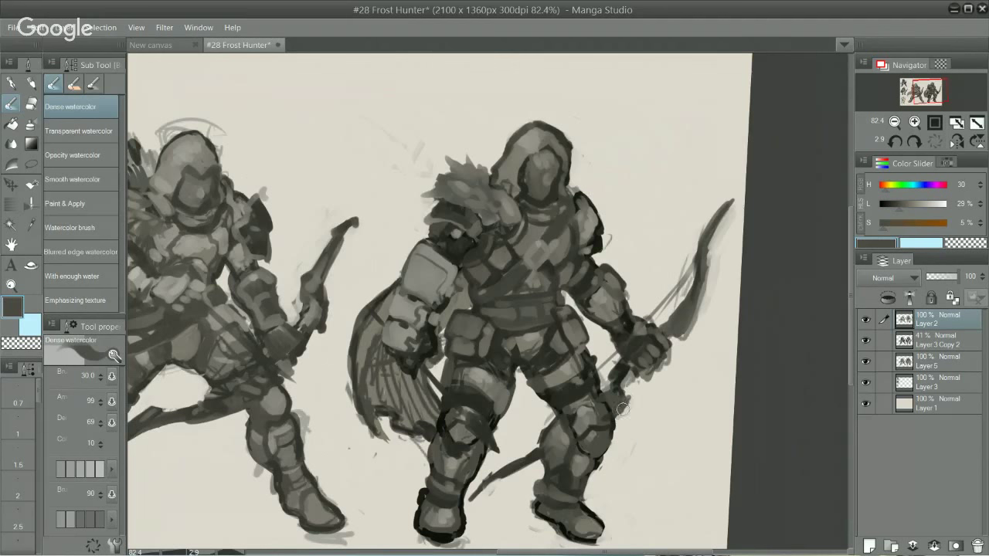
pyautogui.keyDown('alt'); pyautogui.click(611, 407); pyautogui.keyUp('alt')
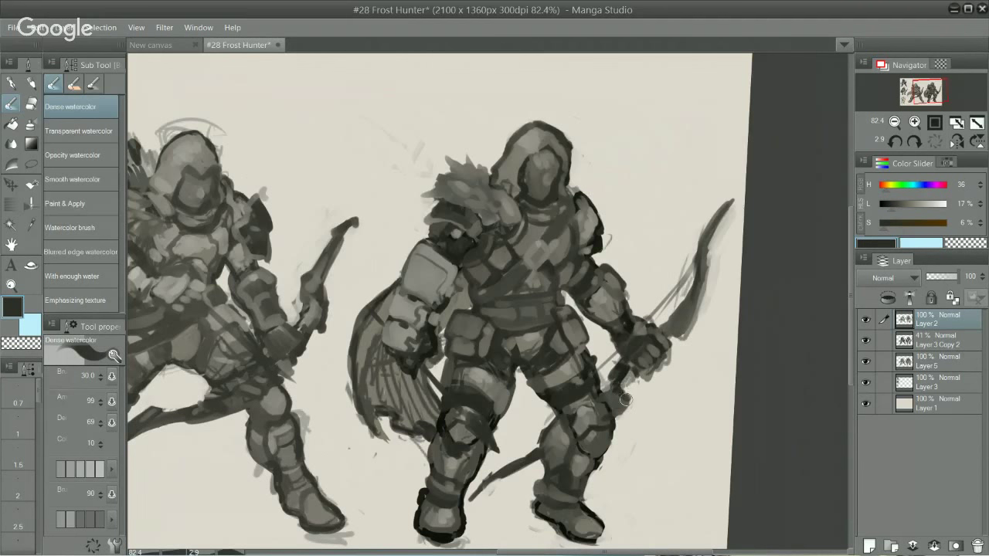
pyautogui.moveTo(626, 400); pyautogui.dragTo(620, 409)
pyautogui.moveTo(671, 332); pyautogui.dragTo(677, 340)
pyautogui.moveTo(681, 344); pyautogui.dragTo(686, 335)
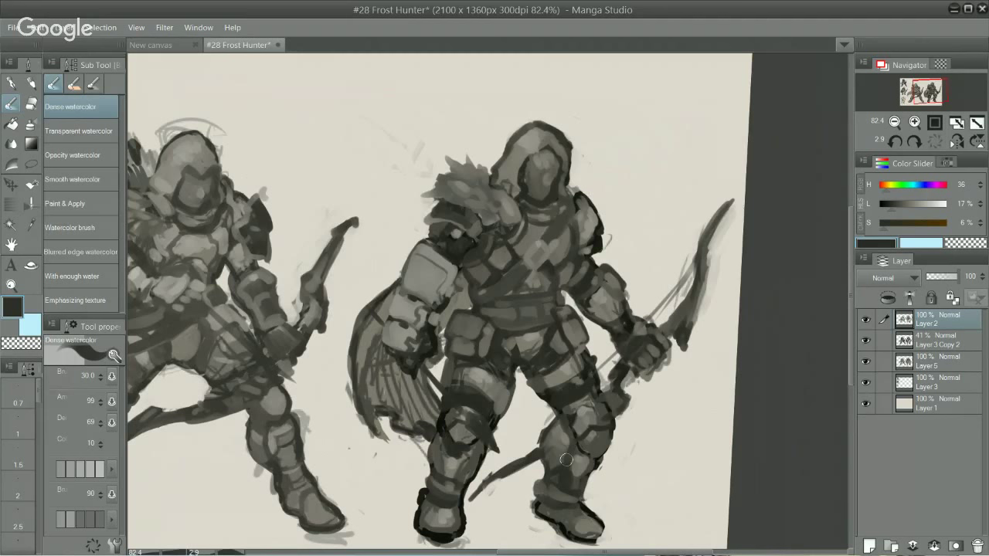
# - Taper the lower bow limb's tip with sampled background and dark grey, and strengthen the base of the upper limb
pyautogui.keyDown('alt'); pyautogui.click(492, 490); pyautogui.keyUp('alt')
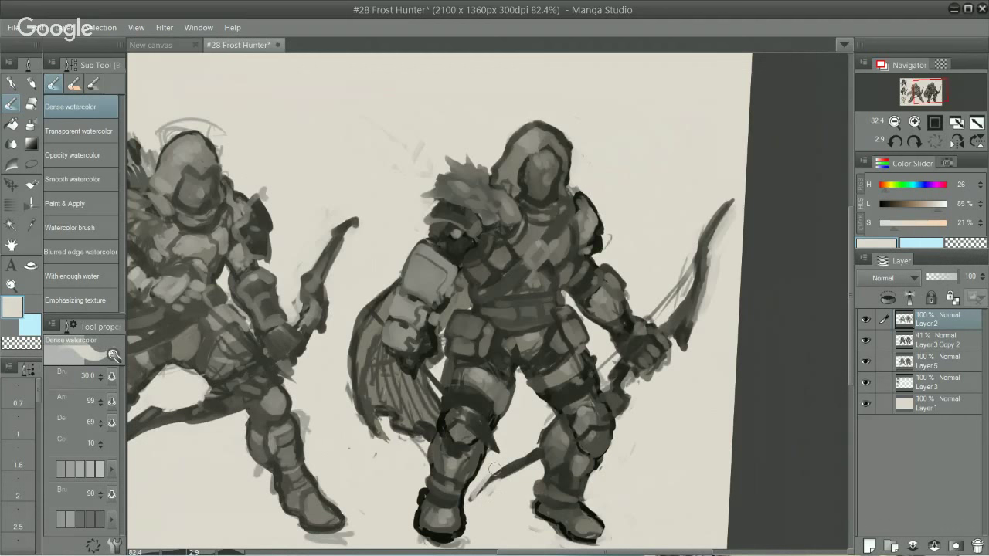
pyautogui.keyDown('alt'); pyautogui.click(474, 497); pyautogui.keyUp('alt')
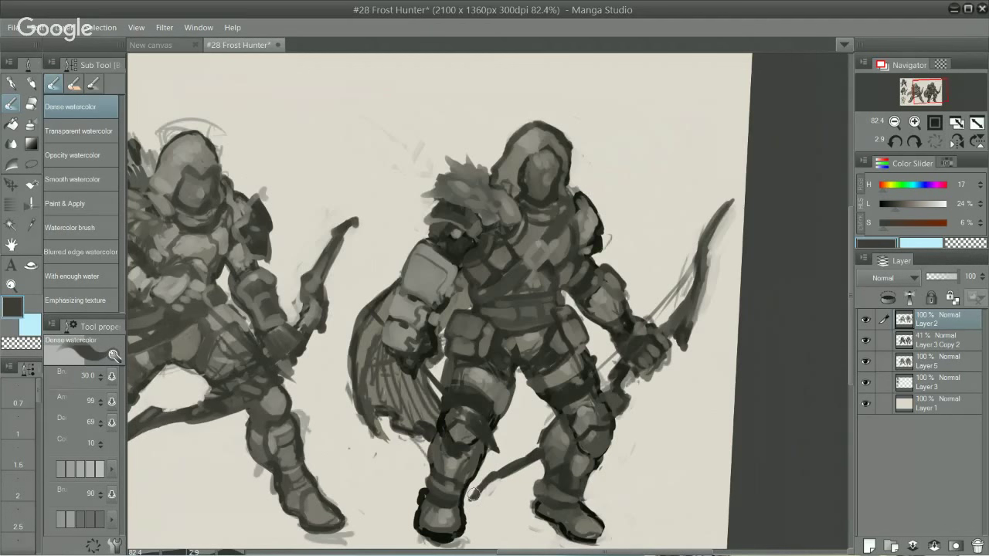
pyautogui.moveTo(473, 495)
pyautogui.mouseDown()
pyautogui.moveTo(497, 465)
pyautogui.moveTo(494, 475)
pyautogui.moveTo(538, 459)
pyautogui.moveTo(530, 465)
pyautogui.mouseUp()
pyautogui.keyDown('alt'); pyautogui.click(476, 488); pyautogui.keyUp('alt')
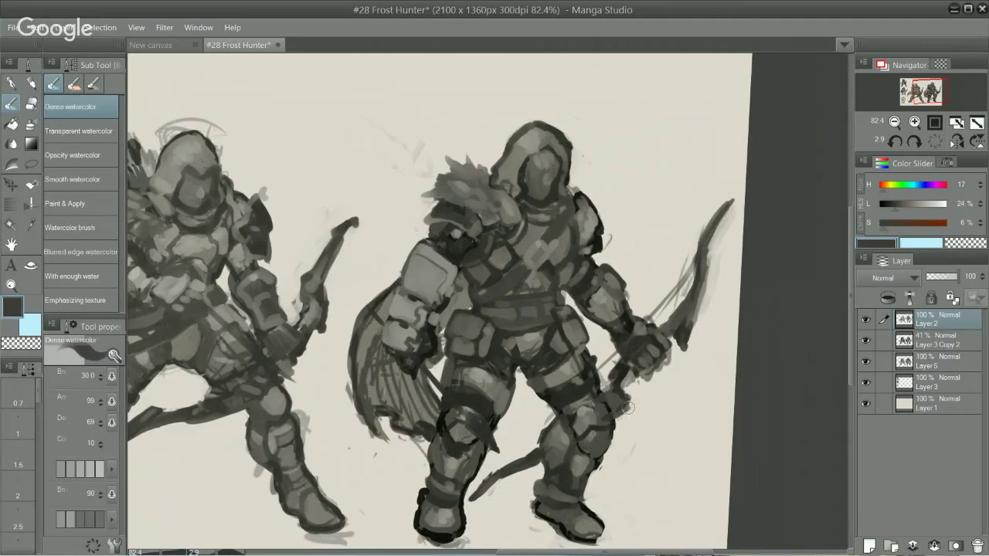
pyautogui.moveTo(685, 341)
pyautogui.mouseDown()
pyautogui.moveTo(696, 317)
pyautogui.moveTo(682, 351)
pyautogui.moveTo(692, 322)
pyautogui.mouseUp()
# - Extend the upper bow limb's tip with a longer dark curved stroke toward the canvas edge
pyautogui.scroll(-2, 699, 332)
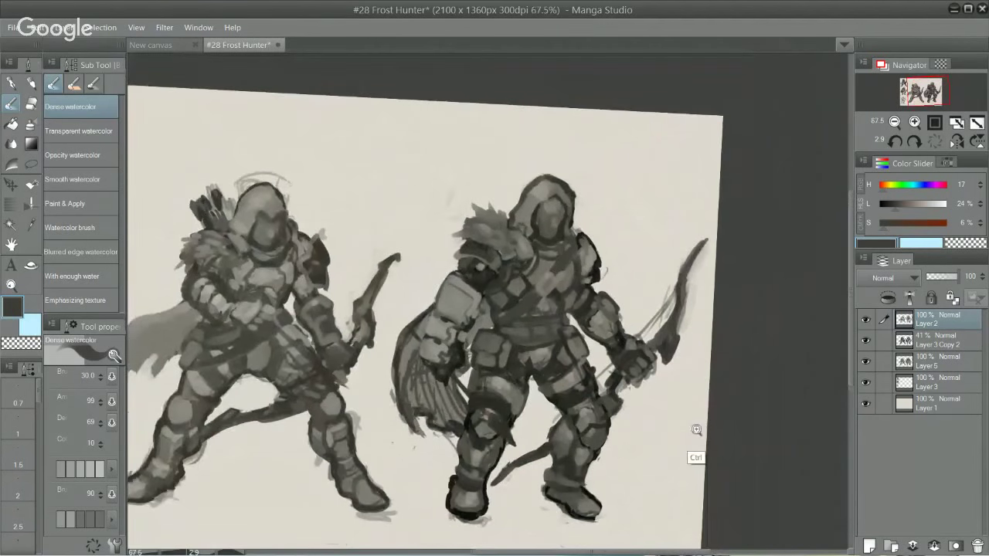
pyautogui.scroll(1, 699, 429)
pyautogui.scroll(1, 734, 278)
pyautogui.scroll(-3, 731, 379)
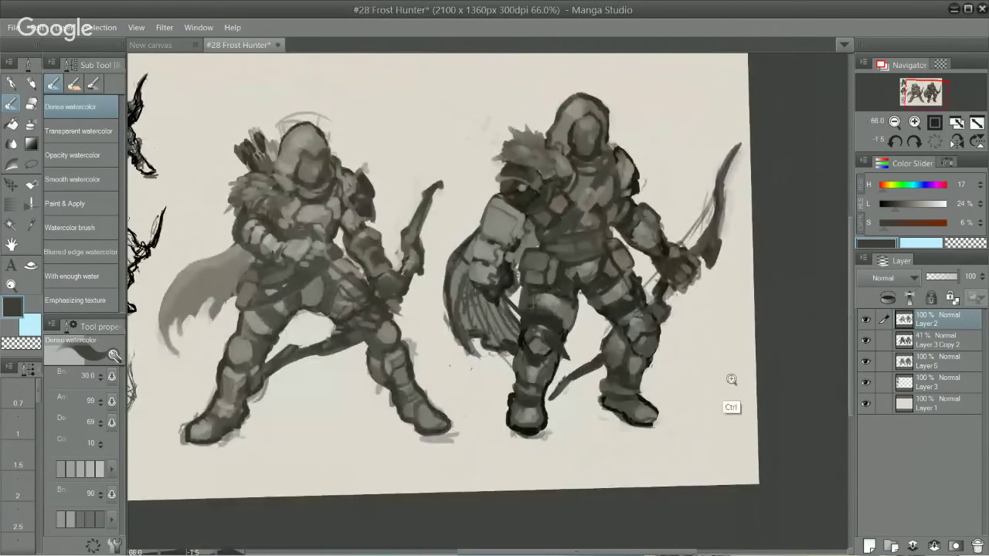
pyautogui.scroll(2, 695, 433)
pyautogui.moveTo(751, 419); pyautogui.dragTo(764, 420)
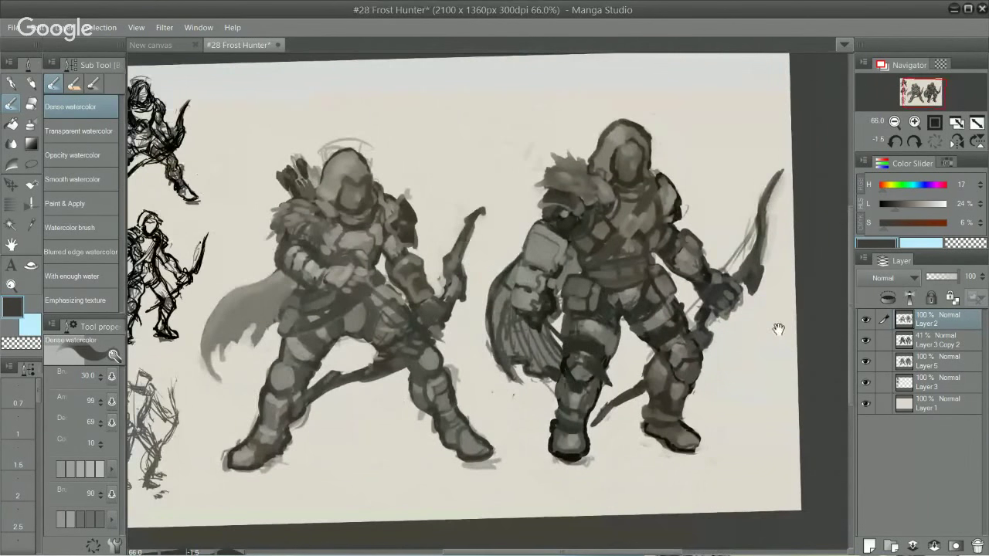
pyautogui.moveTo(763, 200); pyautogui.dragTo(790, 158)
pyautogui.hotkey('ctrl', 'z')
pyautogui.moveTo(763, 204); pyautogui.dragTo(791, 154)
# - Lasso both large figures across Layer 2, Layer 3 Copy 2 and Layer 5, shift them slightly left, and deselect
pyautogui.scroll(-2, 753, 325)
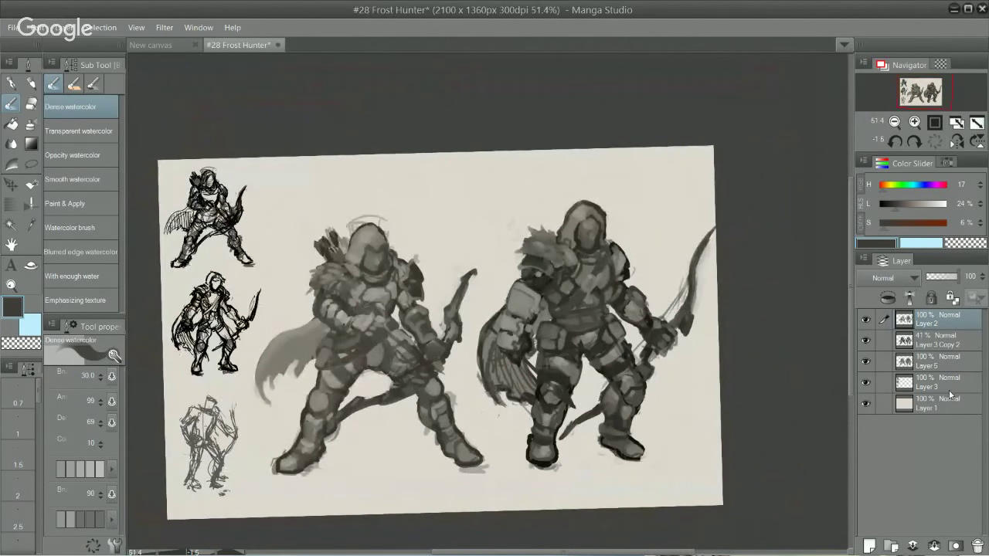
pyautogui.keyDown('shift'); pyautogui.click(944, 361); pyautogui.keyUp('shift')
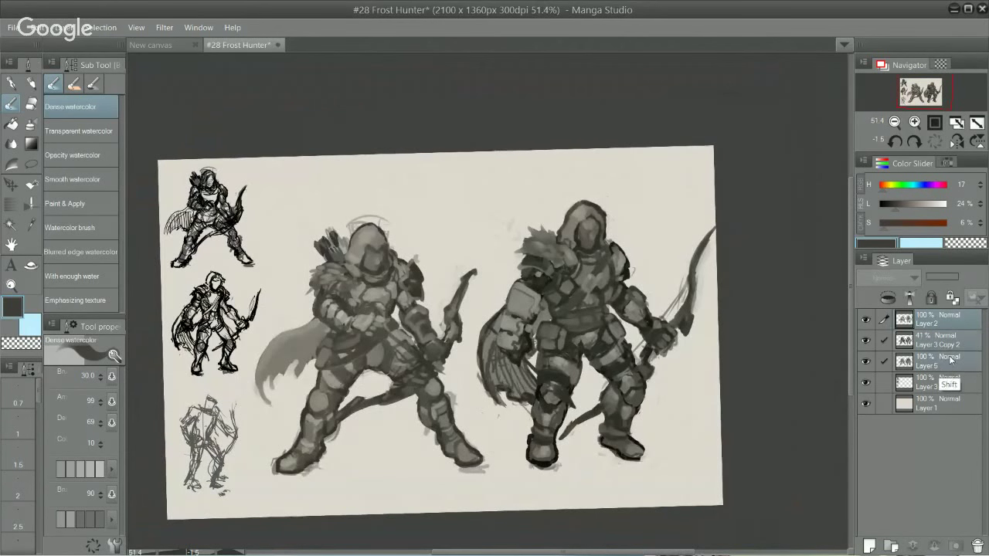
pyautogui.press('m')
pyautogui.moveTo(292, 226)
pyautogui.mouseDown()
pyautogui.moveTo(281, 314)
pyautogui.moveTo(251, 352)
pyautogui.moveTo(251, 394)
pyautogui.moveTo(414, 500)
pyautogui.moveTo(712, 462)
pyautogui.moveTo(761, 306)
pyautogui.moveTo(767, 187)
pyautogui.moveTo(460, 164)
pyautogui.mouseUp()
pyautogui.press('k')
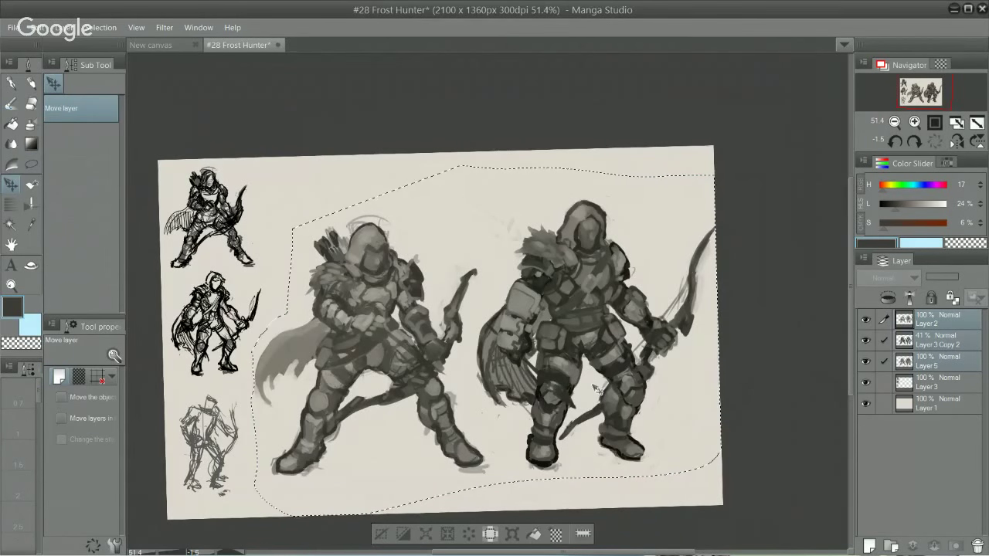
pyautogui.moveTo(601, 375); pyautogui.dragTo(581, 385)
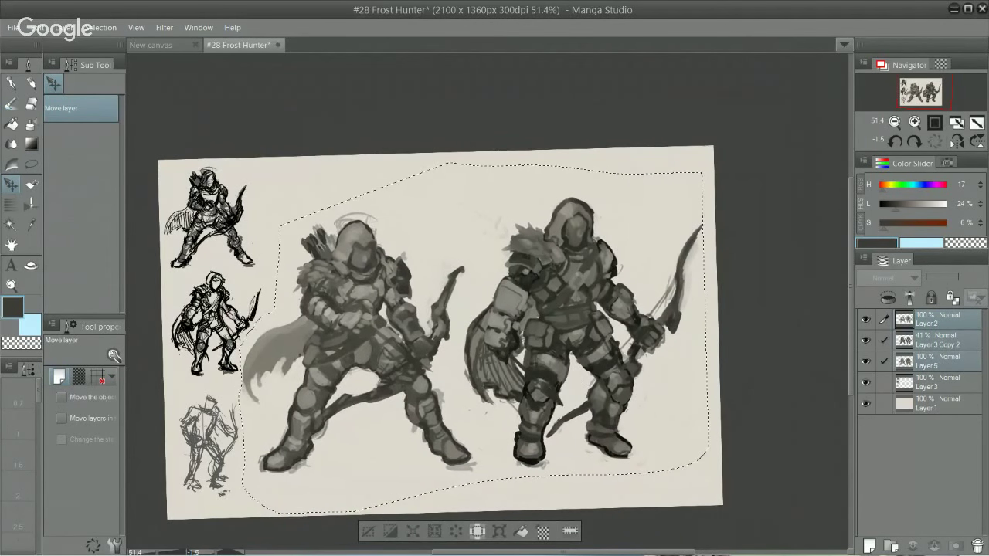
pyautogui.hotkey('ctrl', 'd')
pyautogui.moveTo(695, 452); pyautogui.dragTo(715, 455)
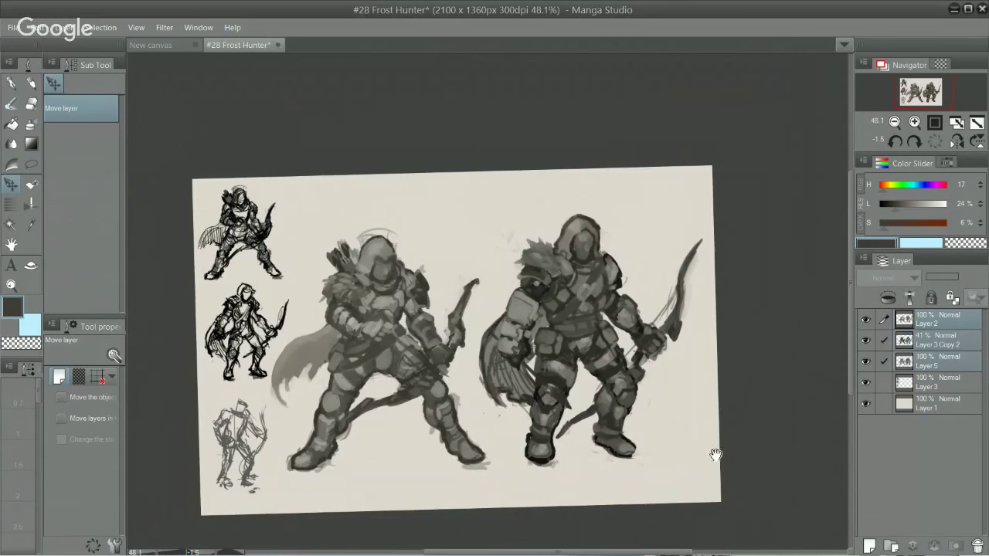
# - Make Layer 2 the only active layer for painting
pyautogui.moveTo(658, 358); pyautogui.dragTo(719, 367)
pyautogui.moveTo(647, 401); pyautogui.dragTo(806, 410)
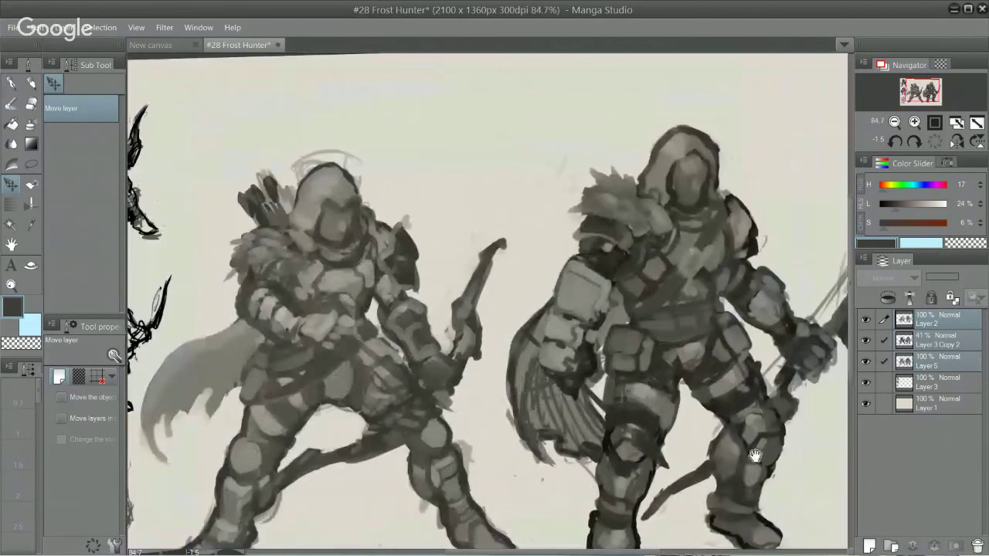
pyautogui.moveTo(747, 480); pyautogui.dragTo(748, 426)
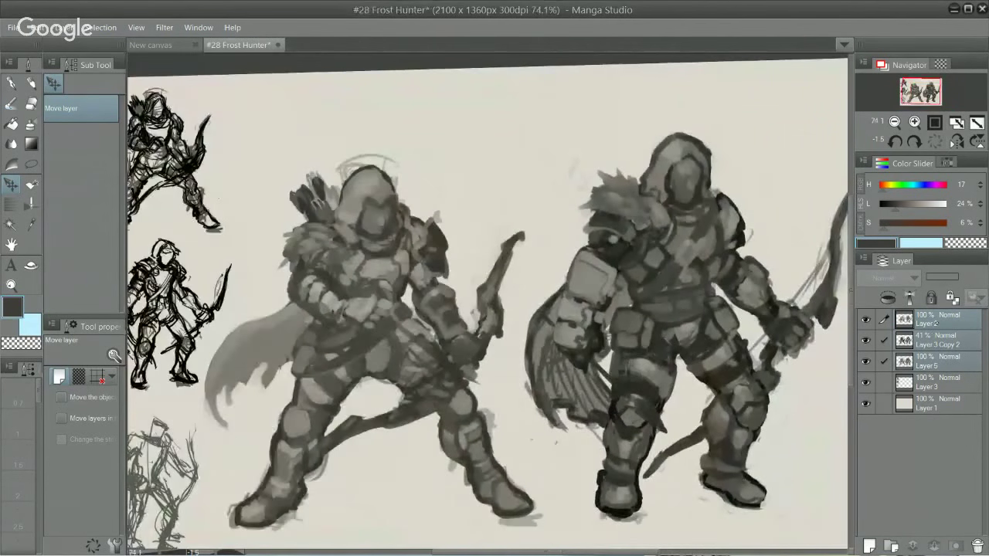
pyautogui.click(936, 324)
pyautogui.keyDown('alt'); pyautogui.click(679, 173); pyautogui.keyUp('alt')
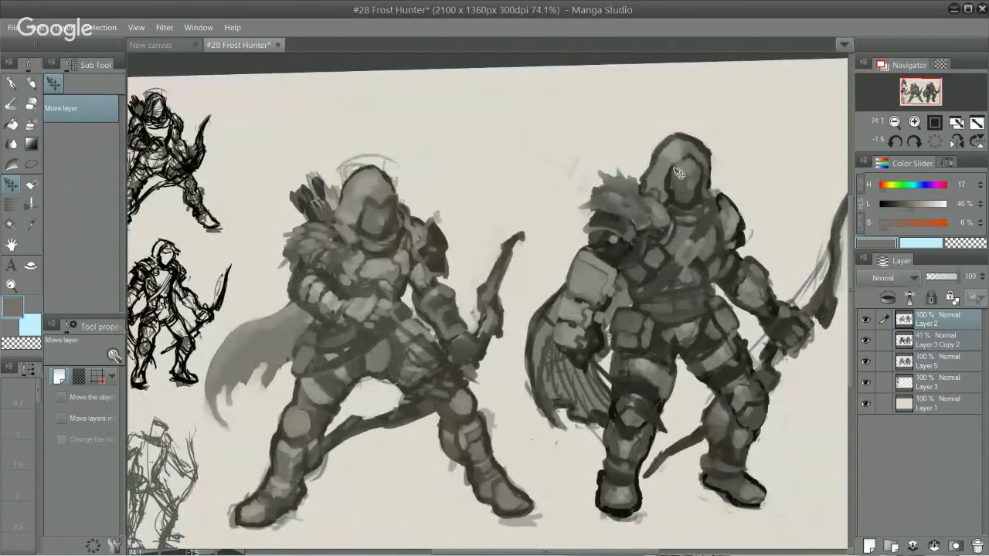
pyautogui.press('p')
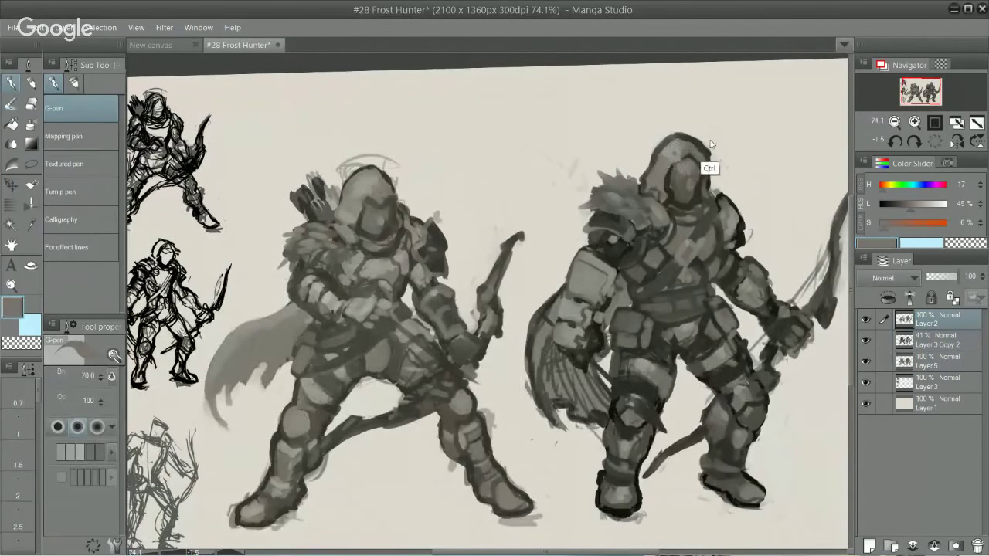
pyautogui.keyDown('alt'); pyautogui.click(669, 184); pyautogui.keyUp('alt')
pyautogui.click(929, 210)
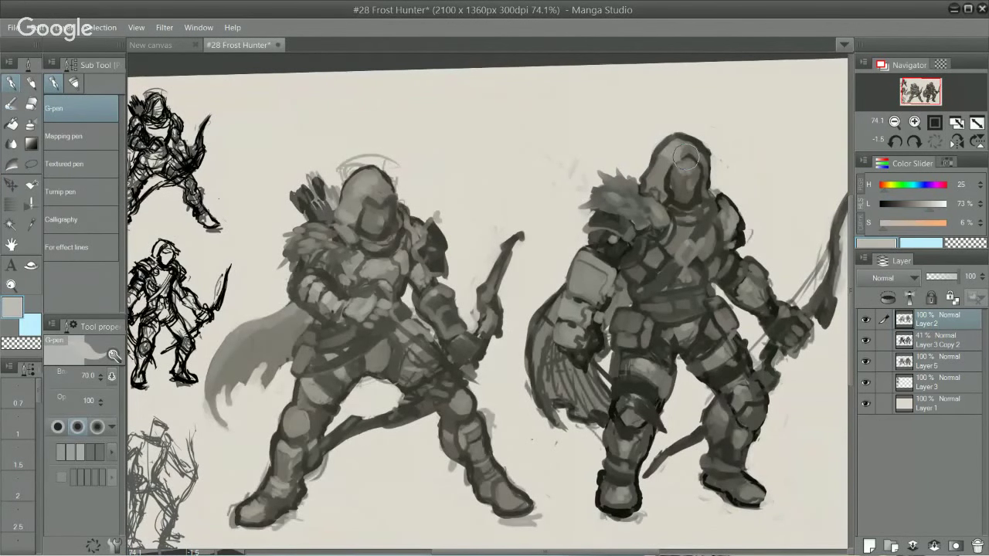
pyautogui.moveTo(674, 158); pyautogui.dragTo(678, 153)
pyautogui.hotkey('ctrl', 'z')
# - Paint an arrow's shaft and pointed head from the right-hand figure's lowered hand across the knee, using Dense watercolor in sampled mid-grey
pyautogui.keyDown('alt'); pyautogui.click(639, 403); pyautogui.keyUp('alt')
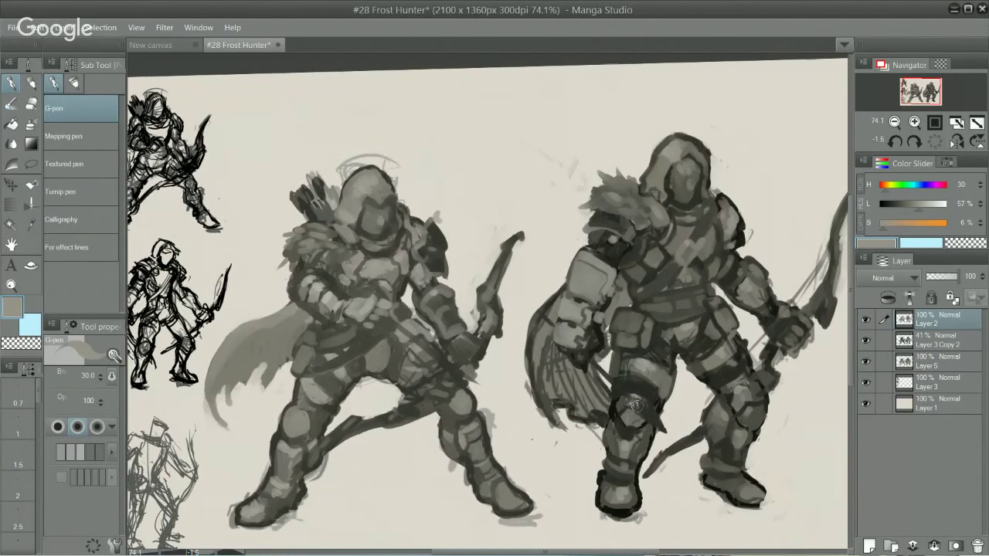
pyautogui.keyDown('alt'); pyautogui.click(636, 401); pyautogui.keyUp('alt')
pyautogui.press('b')
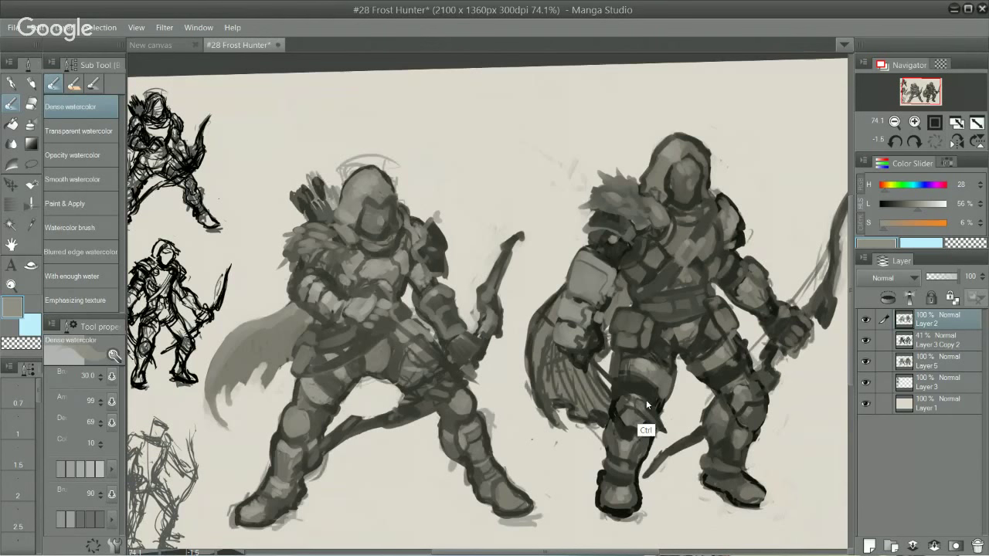
pyautogui.moveTo(646, 408); pyautogui.dragTo(657, 423)
pyautogui.moveTo(607, 377); pyautogui.dragTo(635, 401)
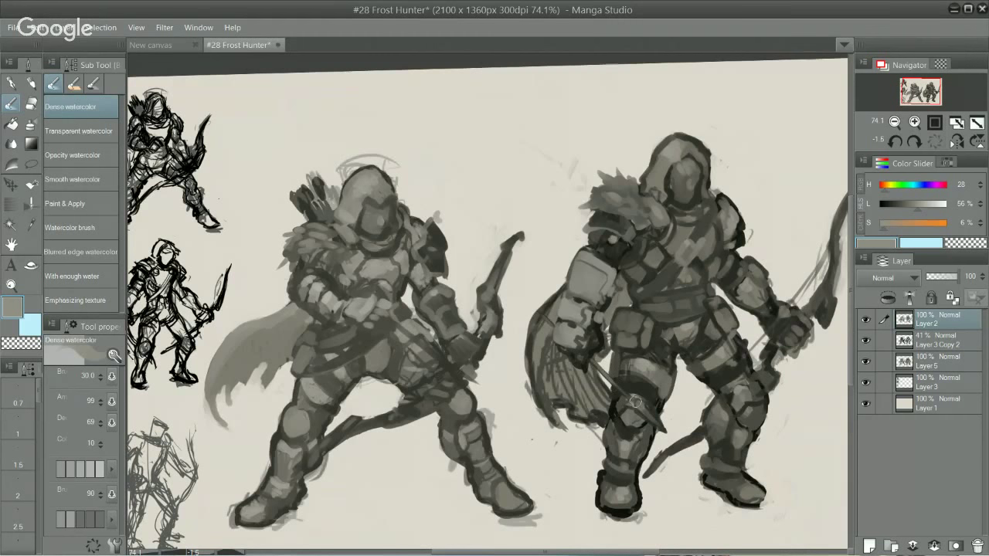
pyautogui.keyDown('alt'); pyautogui.click(731, 403); pyautogui.keyUp('alt')
pyautogui.keyDown('ctrl'); pyautogui.click(724, 400); pyautogui.keyUp('ctrl')
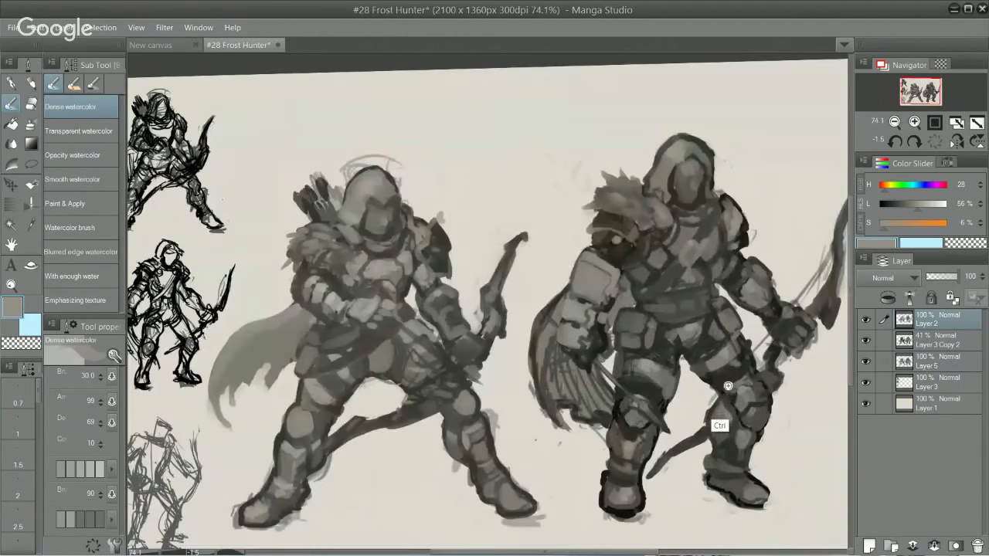
# - Paint the arrow's near-black rear end projecting behind the cape, undoing and redrawing strokes, and refine its tip
pyautogui.keyDown('alt'); pyautogui.click(608, 331); pyautogui.keyUp('alt')
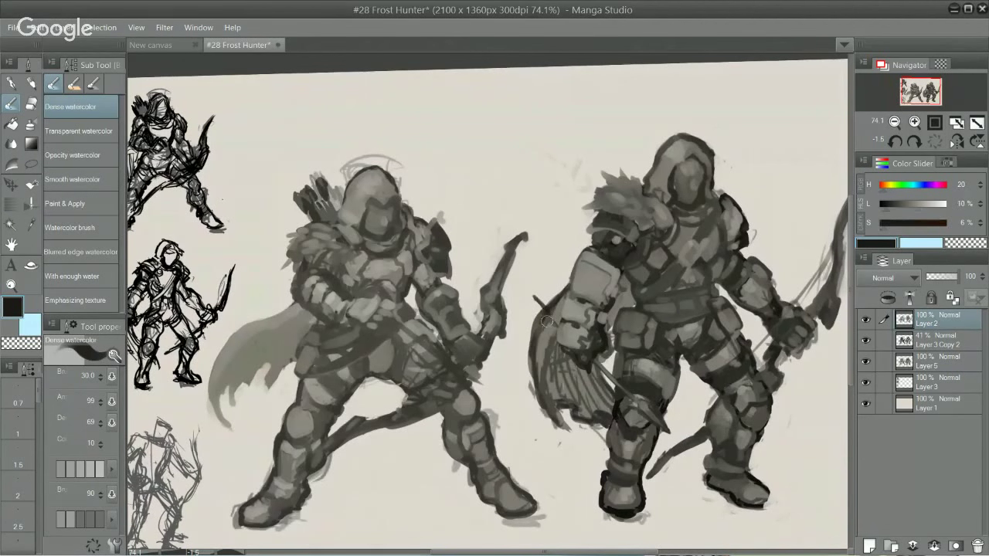
pyautogui.press('ctrl')
pyautogui.moveTo(541, 318); pyautogui.dragTo(527, 303)
pyautogui.hotkey('ctrl', 'z')
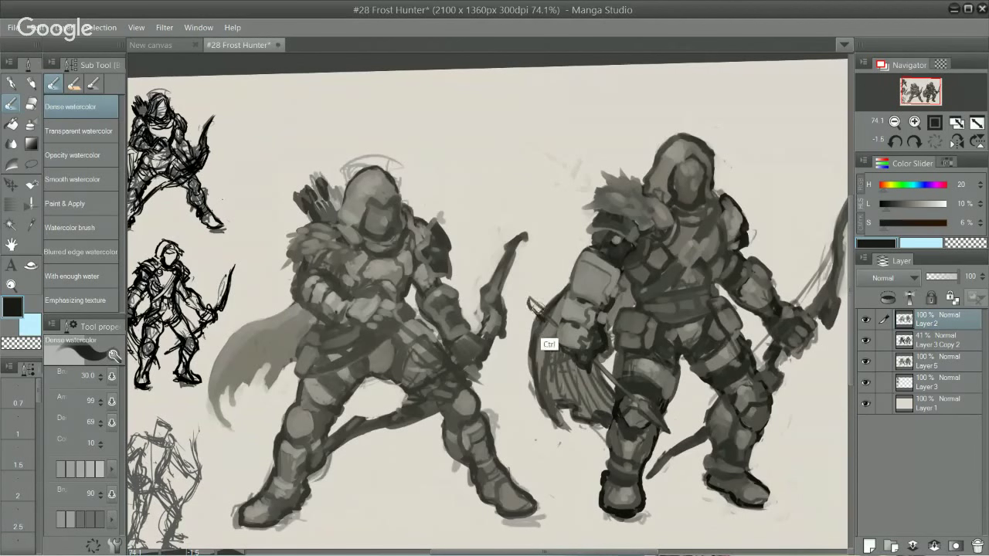
pyautogui.hotkey('ctrl', 'z')
pyautogui.moveTo(529, 307)
pyautogui.mouseDown()
pyautogui.moveTo(525, 298)
pyautogui.moveTo(546, 316)
pyautogui.mouseUp()
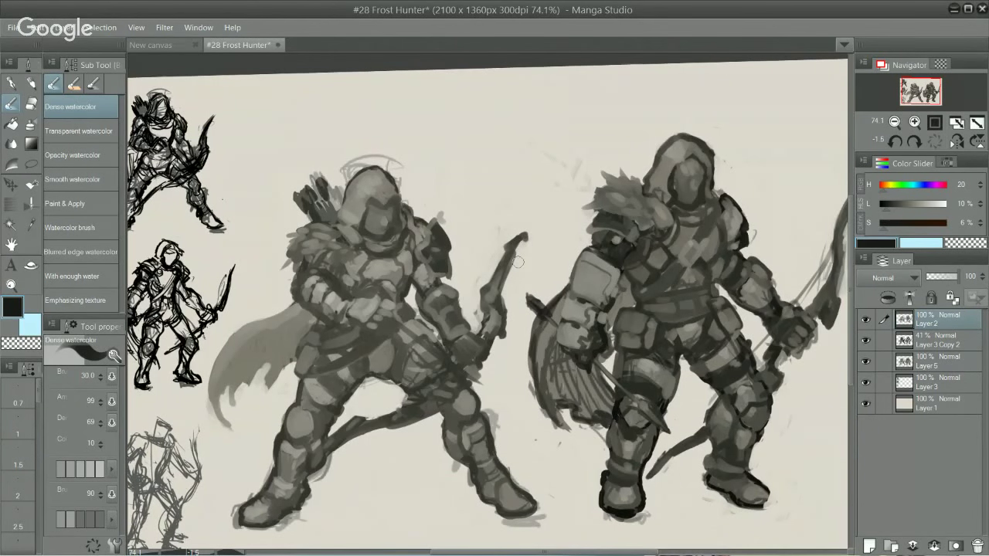
pyautogui.press('e')
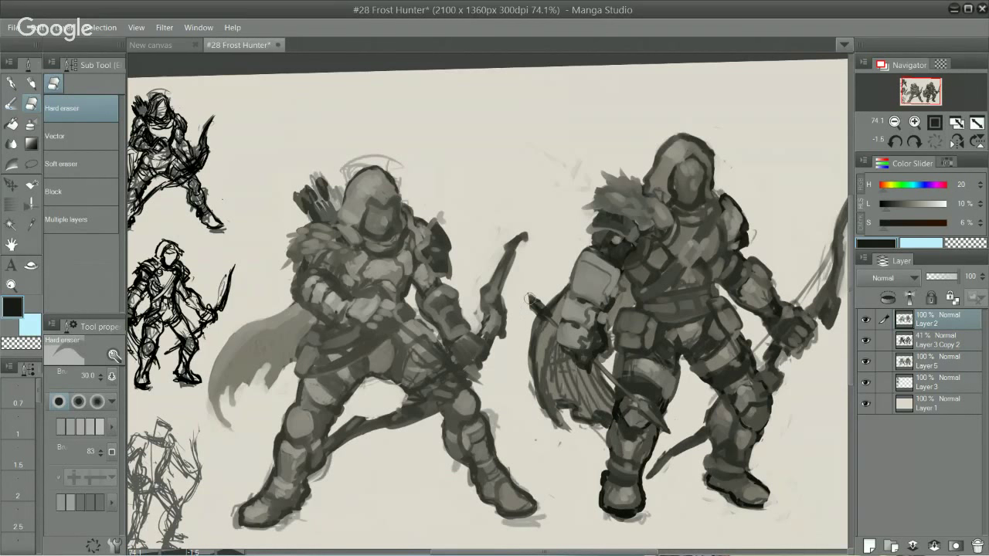
pyautogui.press('p')
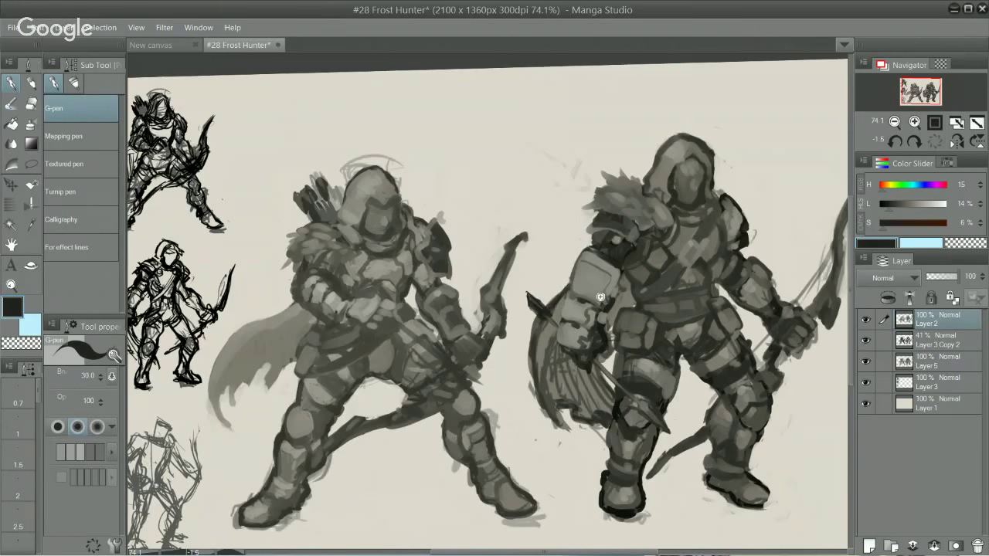
# - Strengthen the cape's outer edge and the upper contour of the lowered arm's armour with the G-pen in sampled dark grey
pyautogui.scroll(3, 602, 296)
pyautogui.keyDown('alt'); pyautogui.click(566, 386); pyautogui.keyUp('alt')
pyautogui.moveTo(548, 373); pyautogui.dragTo(534, 341)
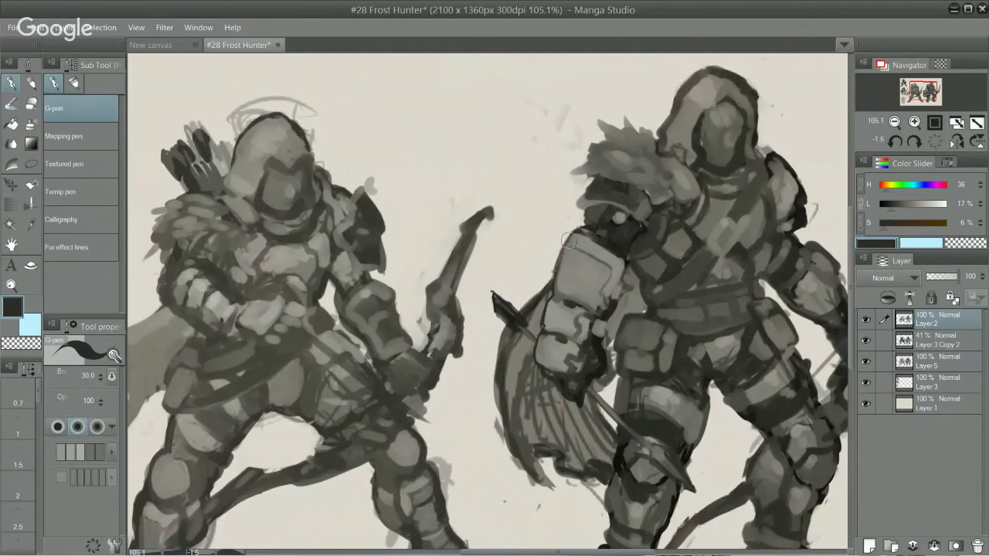
pyautogui.moveTo(561, 250); pyautogui.dragTo(574, 232)
pyautogui.hotkey('ctrl', '-')
pyautogui.hotkey('ctrl', '-')
pyautogui.scroll(1, 690, 394)
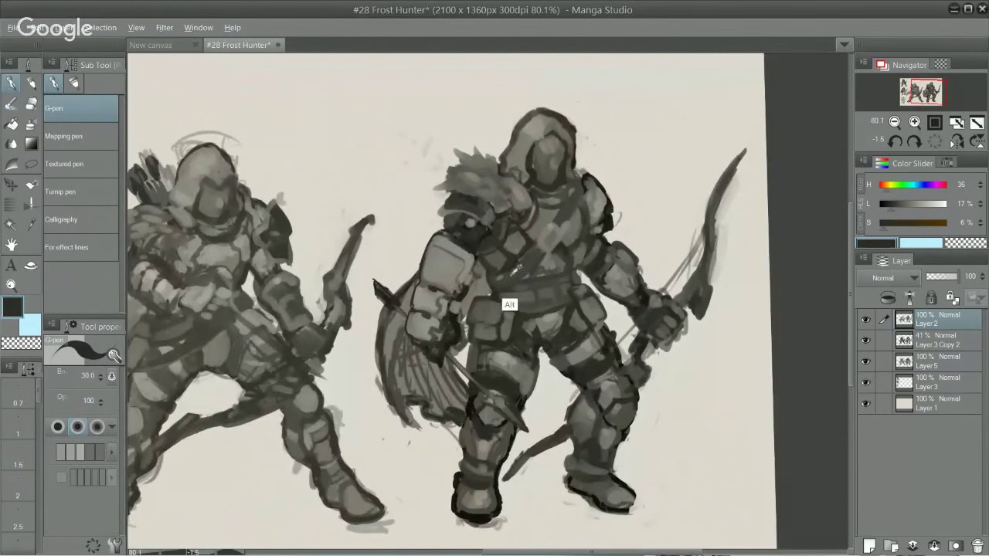
# - Paint highlights on the right-hand figure's chest and bow-side shoulder pad with Dense watercolor at size 30, using grey of 74% lightness
pyautogui.keyDown('alt'); pyautogui.click(500, 279); pyautogui.keyUp('alt')
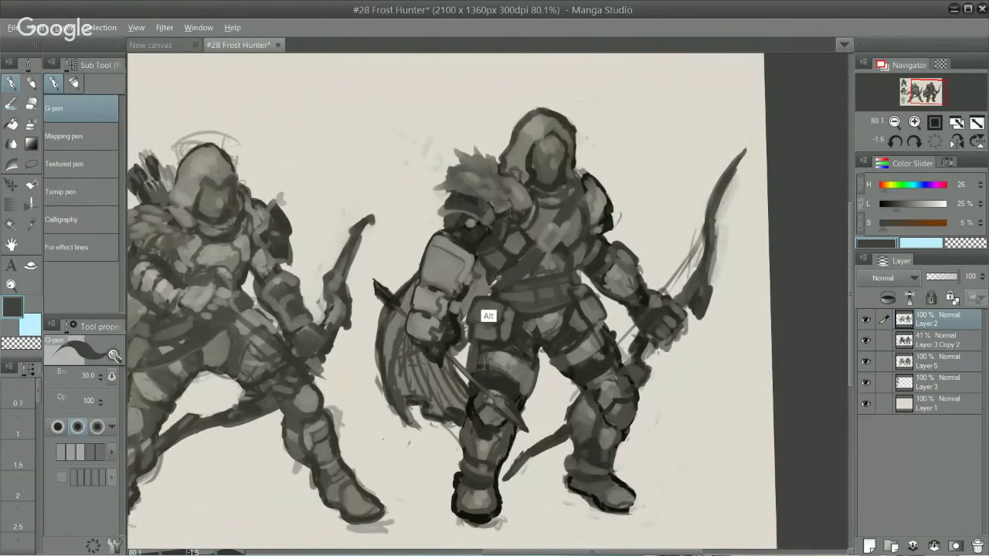
pyautogui.keyDown('alt'); pyautogui.click(495, 282); pyautogui.keyUp('alt')
pyautogui.press('.')
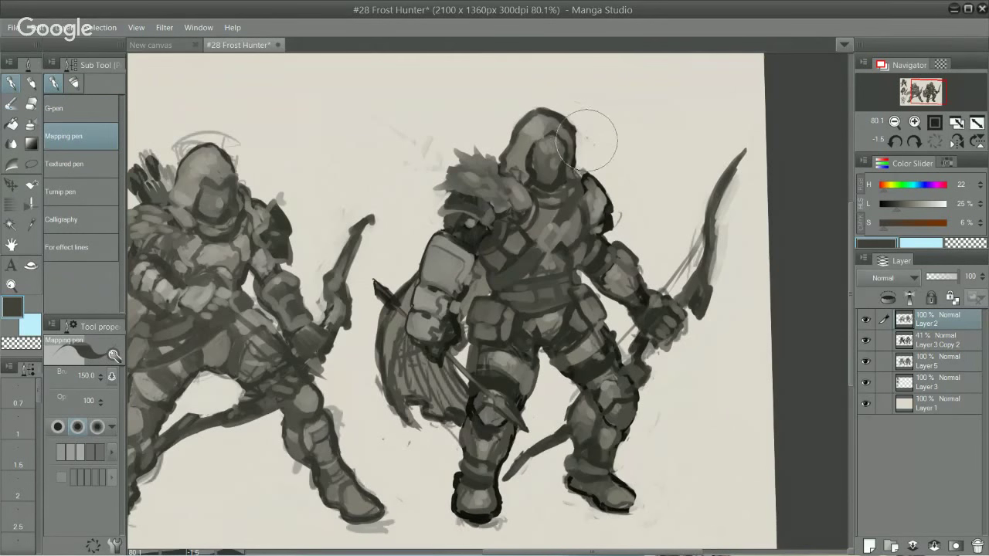
pyautogui.keyDown('alt'); pyautogui.click(542, 130); pyautogui.keyUp('alt')
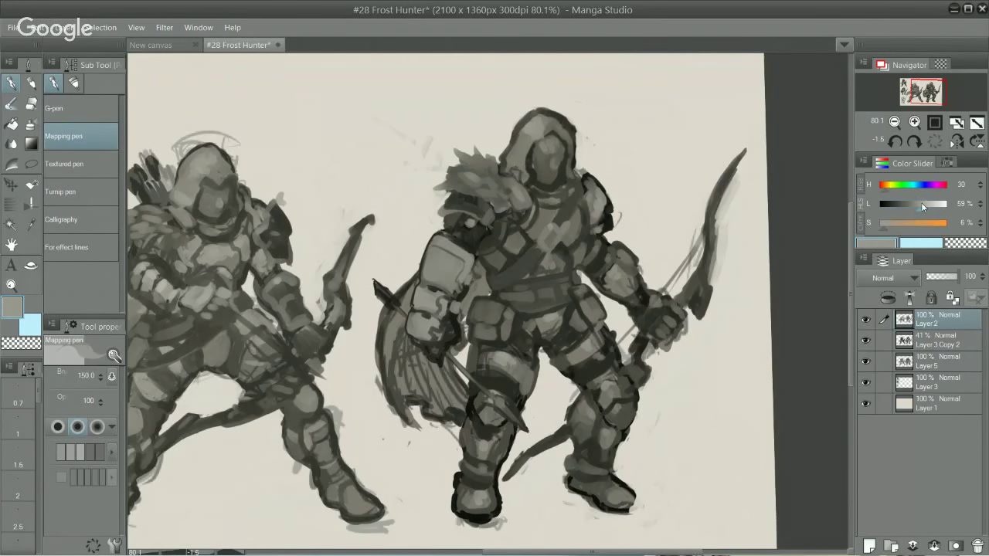
pyautogui.click(929, 214)
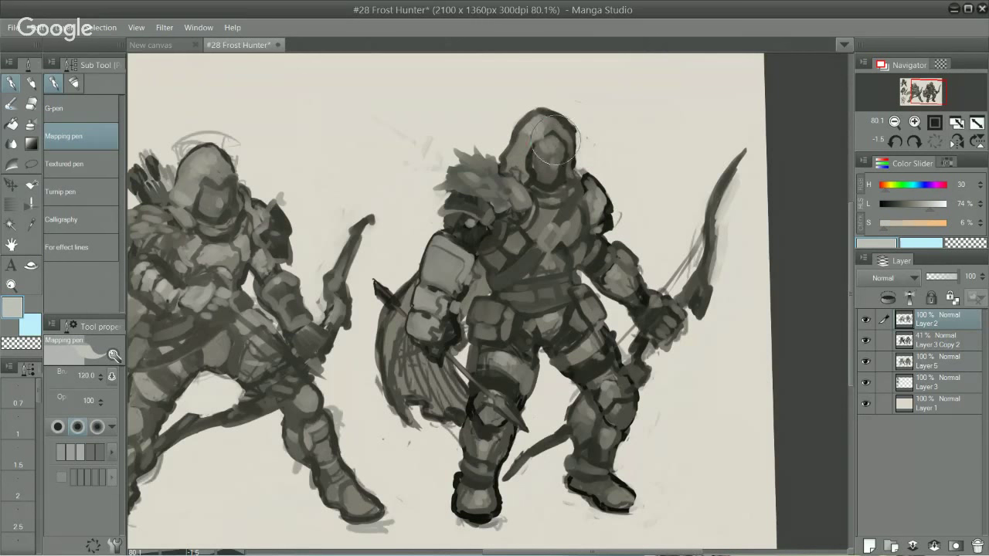
pyautogui.press('[')
pyautogui.press('[')
pyautogui.press('[')
pyautogui.press('[')
pyautogui.press('[')
pyautogui.press('[')
pyautogui.press('[')
pyautogui.press('b')
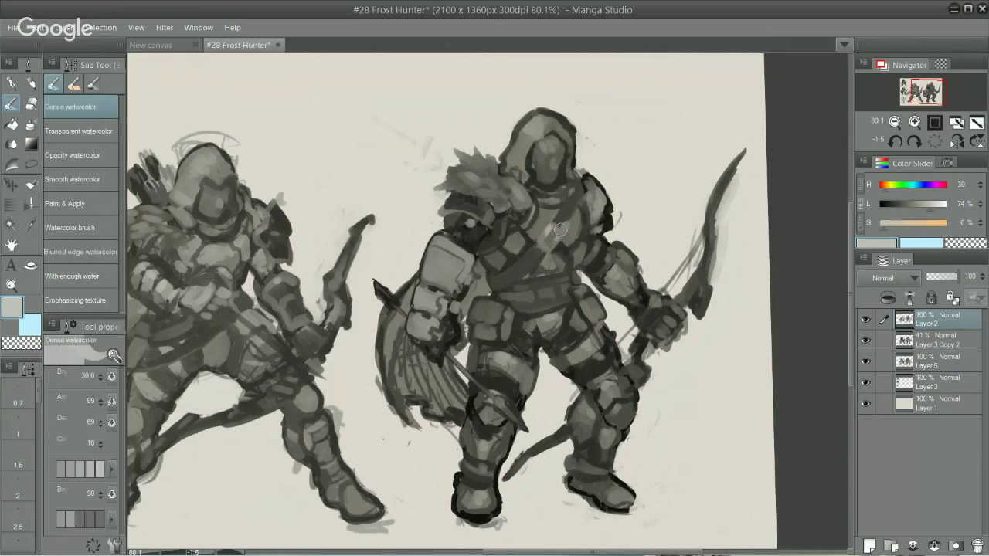
pyautogui.moveTo(592, 205); pyautogui.dragTo(593, 186)
# - Rotate the canvas to about -36.8° and add light grey highlights to the upper chest and the side of the hood
pyautogui.press('shift')
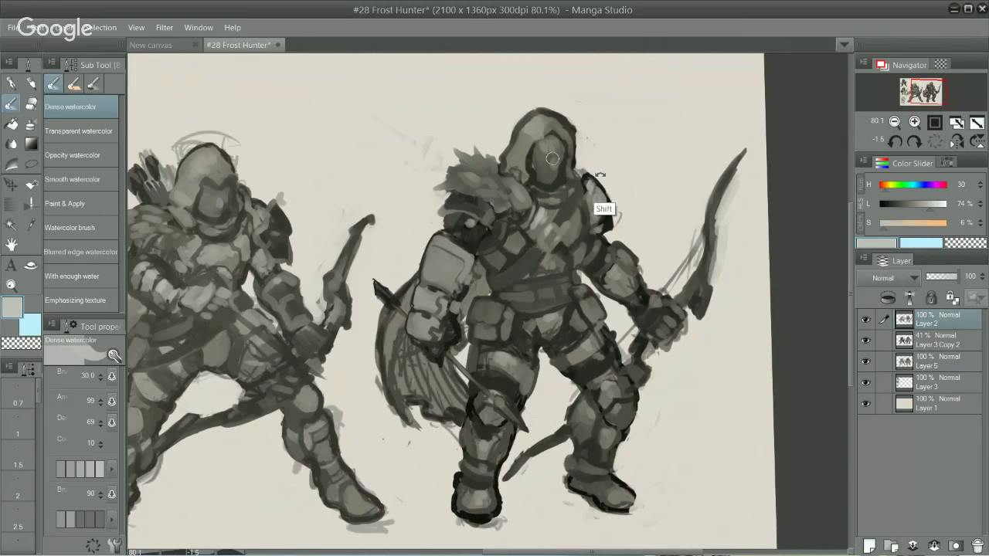
pyautogui.moveTo(600, 175); pyautogui.dragTo(591, 133)
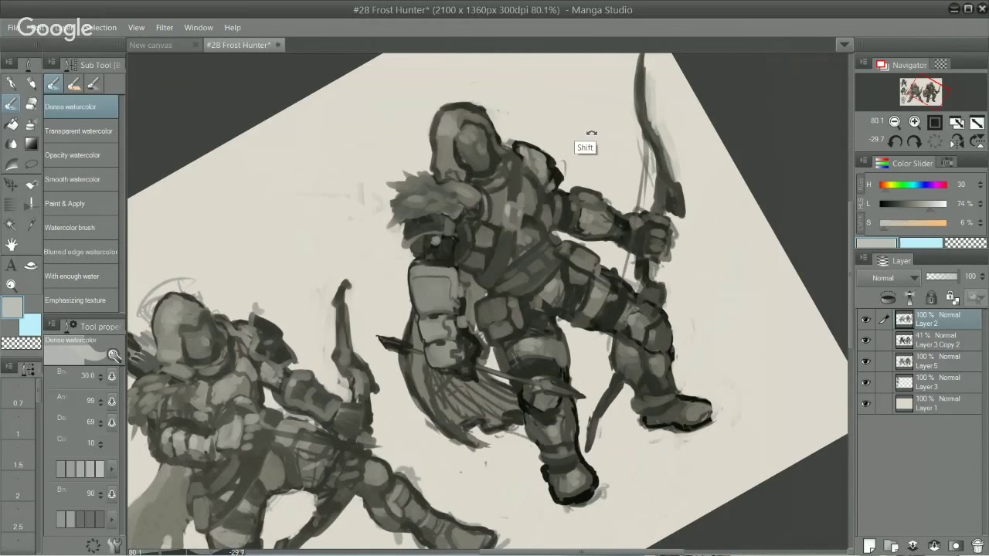
pyautogui.moveTo(591, 133); pyautogui.dragTo(575, 127)
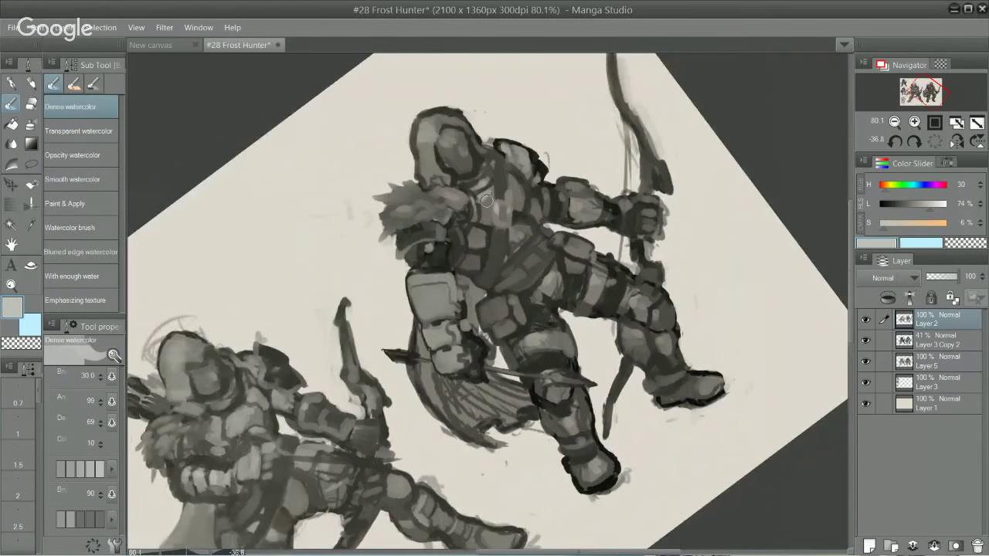
pyautogui.moveTo(482, 204)
pyautogui.mouseDown()
pyautogui.moveTo(480, 218)
pyautogui.moveTo(505, 193)
pyautogui.mouseUp()
pyautogui.moveTo(428, 134); pyautogui.dragTo(419, 145)
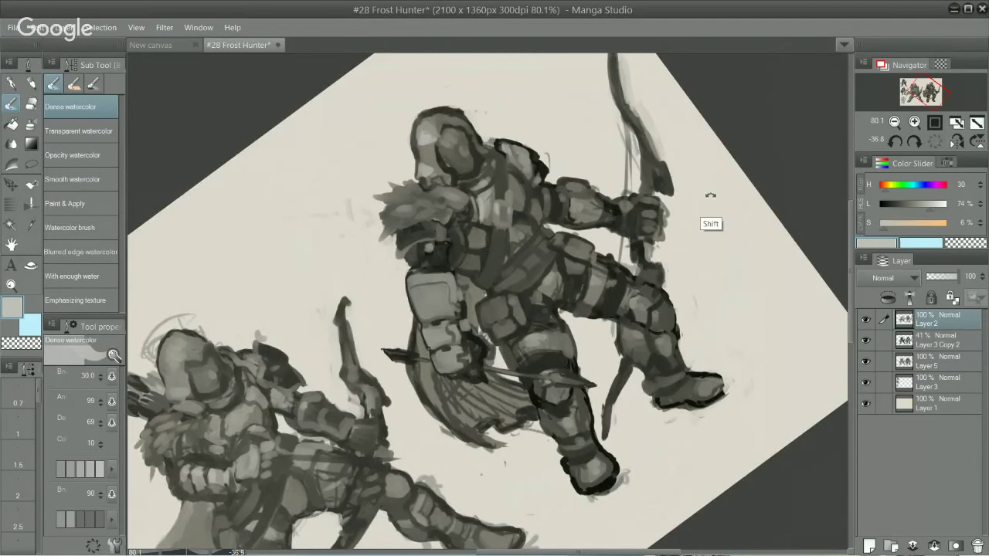
# - Return the canvas to nearly upright and add light grey highlights to the face and the fur mantle
pyautogui.moveTo(711, 194)
pyautogui.mouseDown()
pyautogui.moveTo(729, 251)
pyautogui.moveTo(723, 280)
pyautogui.mouseUp()
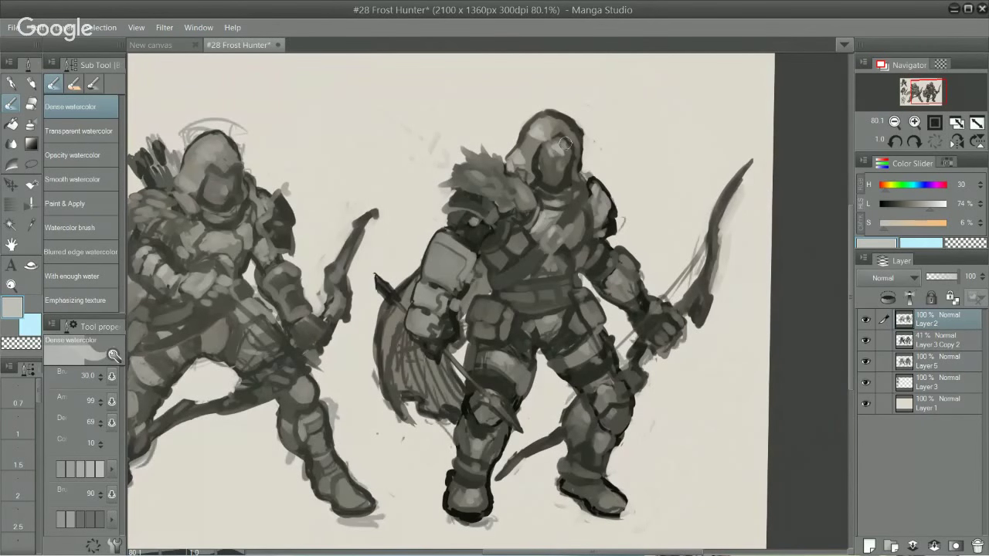
pyautogui.click(558, 168)
pyautogui.moveTo(477, 176); pyautogui.dragTo(513, 189)
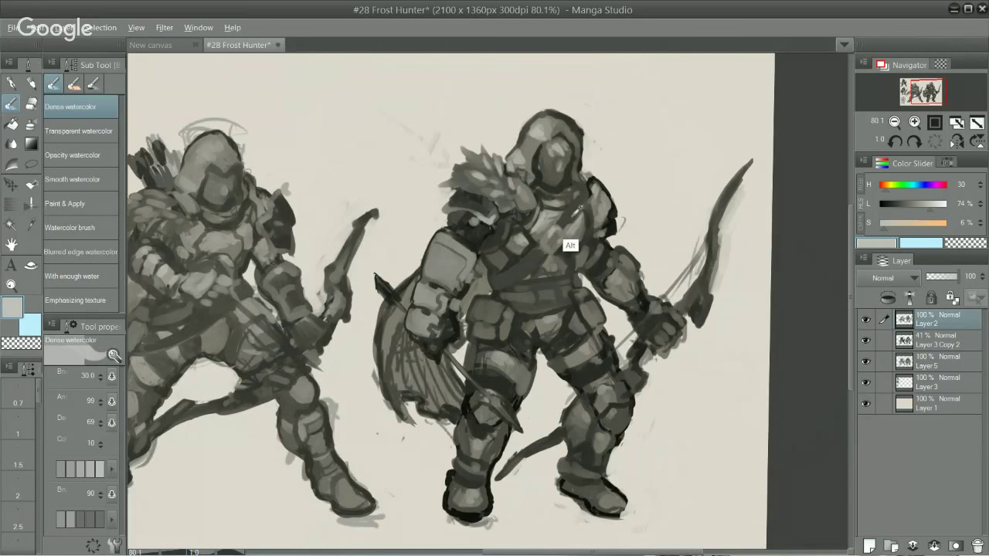
# - Repaint the diagonal chest strap in sampled dark grey and define a diamond-shaped buckle on it
pyautogui.keyDown('alt'); pyautogui.click(573, 217); pyautogui.keyUp('alt')
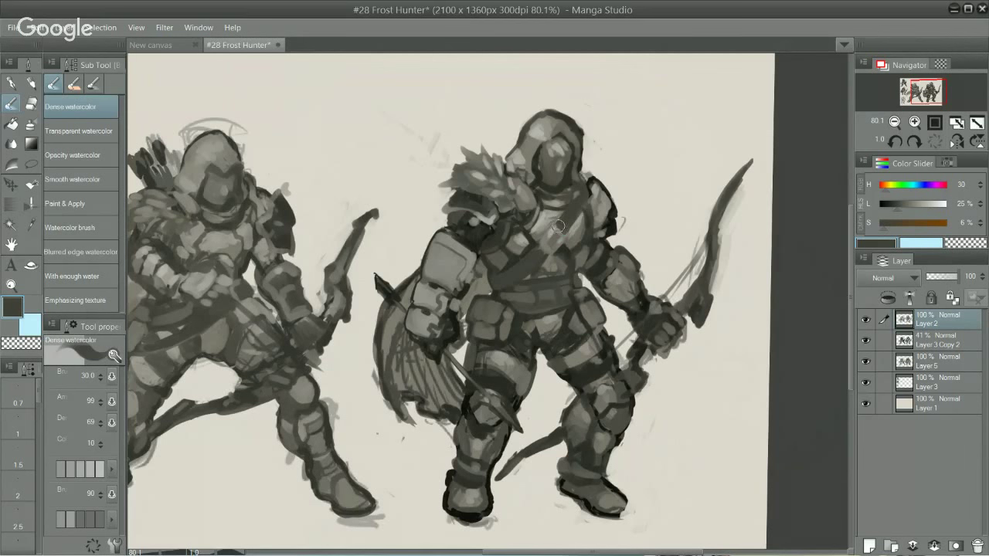
pyautogui.keyDown('alt'); pyautogui.click(551, 258); pyautogui.keyUp('alt')
pyautogui.moveTo(549, 260); pyautogui.dragTo(561, 251)
pyautogui.keyDown('alt'); pyautogui.click(538, 279); pyautogui.keyUp('alt')
pyautogui.keyDown('alt'); pyautogui.click(548, 244); pyautogui.keyUp('alt')
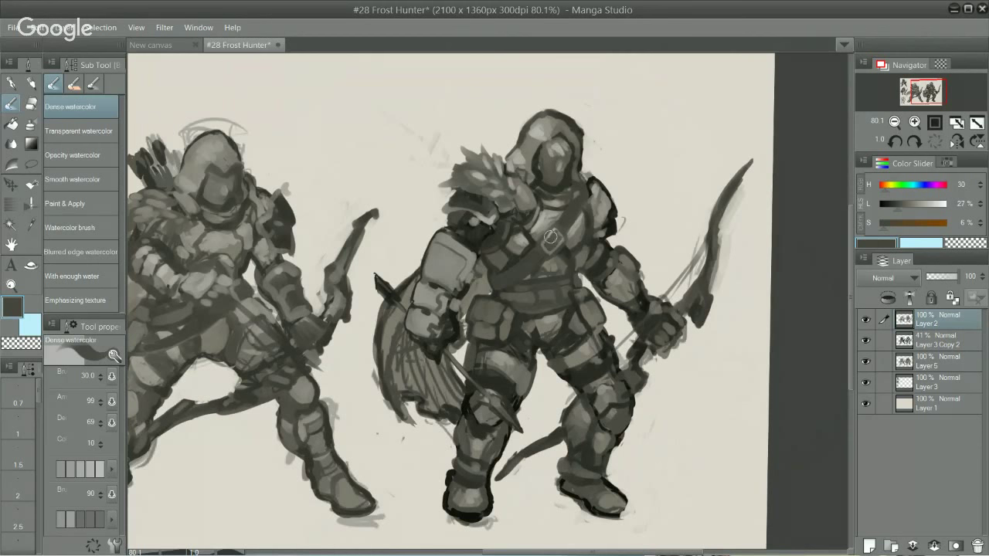
# - Refine the right-hand figure's bow arm with strokes along the forearm and elbow armour, using sampled dark grey
pyautogui.moveTo(641, 266); pyautogui.dragTo(612, 278)
pyautogui.scroll(2, 612, 278)
pyautogui.keyDown('alt'); pyautogui.click(550, 317); pyautogui.keyUp('alt')
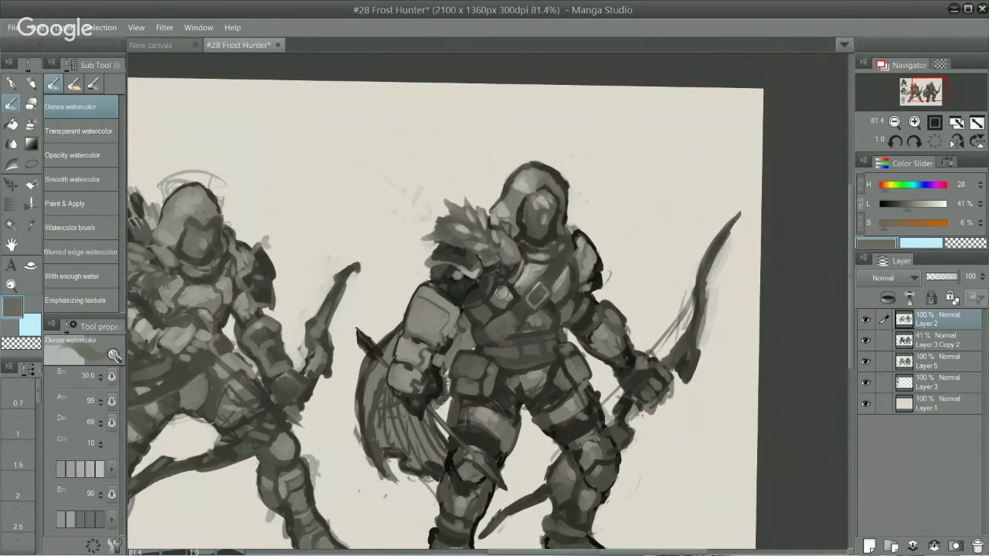
pyautogui.scroll(-1, 684, 320)
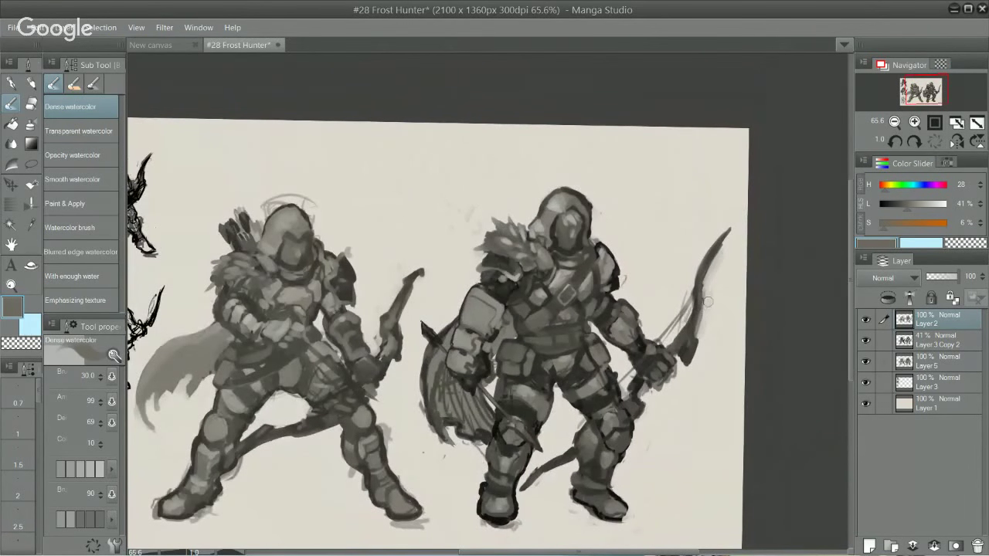
pyautogui.scroll(1, 658, 317)
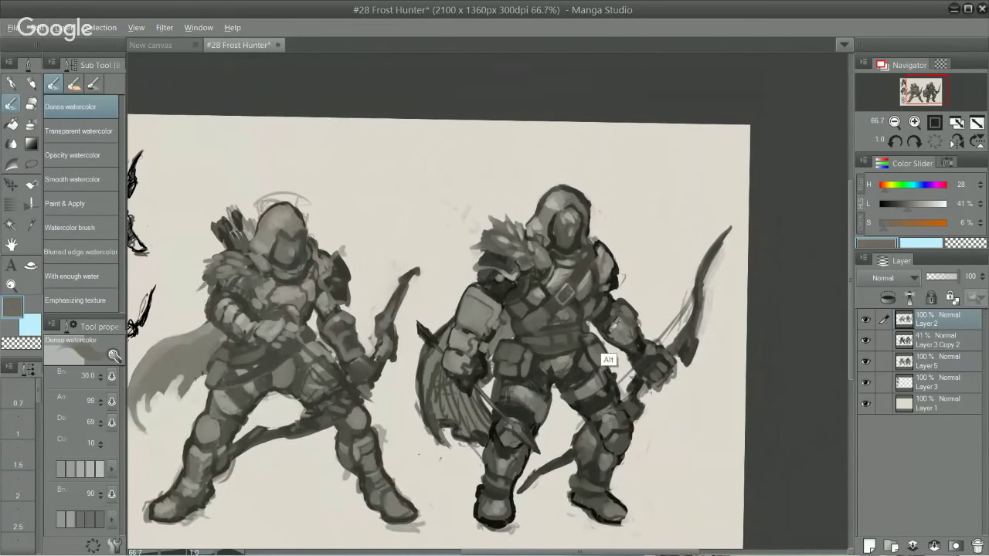
pyautogui.keyDown('alt'); pyautogui.click(603, 354); pyautogui.keyUp('alt')
pyautogui.keyDown('alt'); pyautogui.click(604, 329); pyautogui.keyUp('alt')
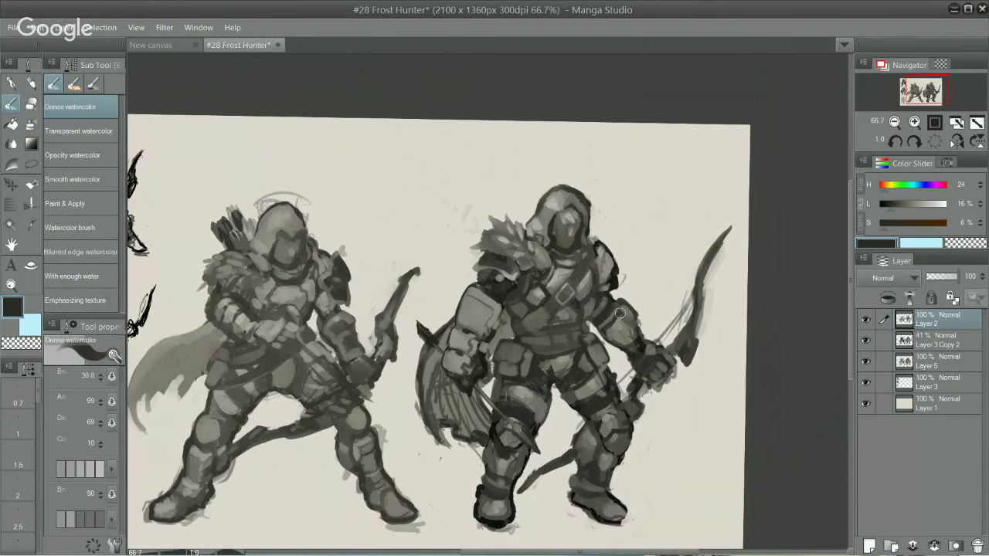
pyautogui.moveTo(632, 293); pyautogui.dragTo(636, 320)
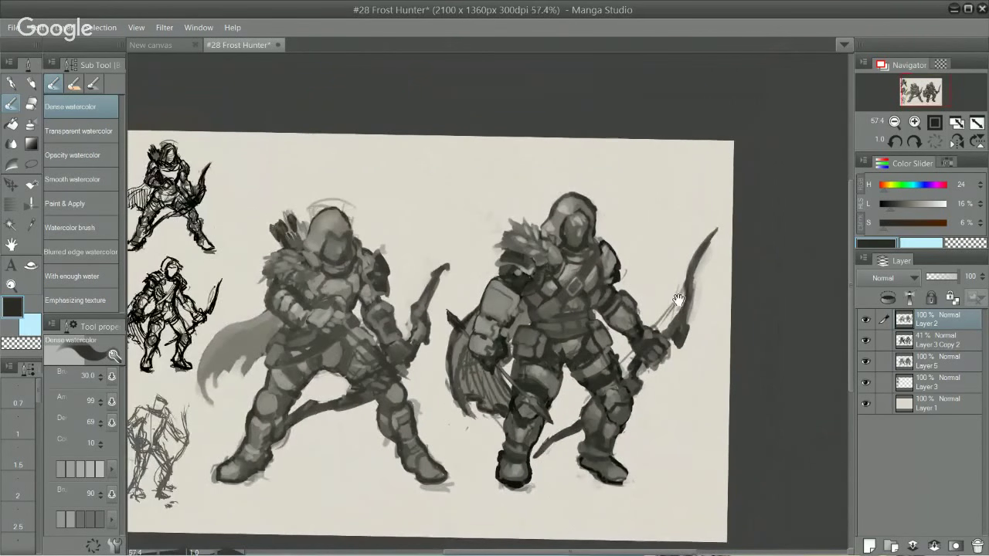
# - Sample light tones and add highlights to the right-hand figure's upper arm armour beneath the fur mantle
pyautogui.moveTo(592, 290); pyautogui.dragTo(597, 279)
pyautogui.keyDown('alt'); pyautogui.click(565, 322); pyautogui.keyUp('alt')
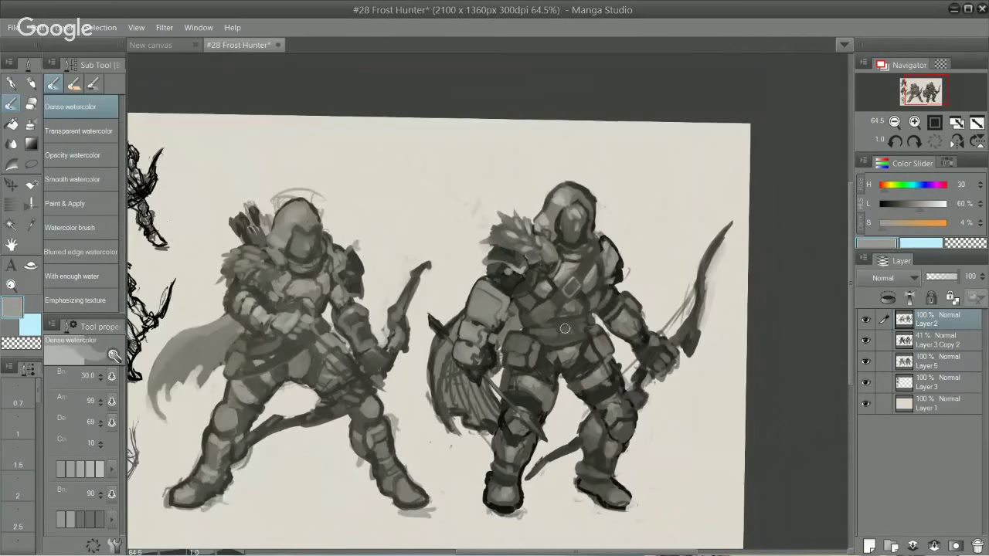
pyautogui.moveTo(582, 306); pyautogui.dragTo(513, 329)
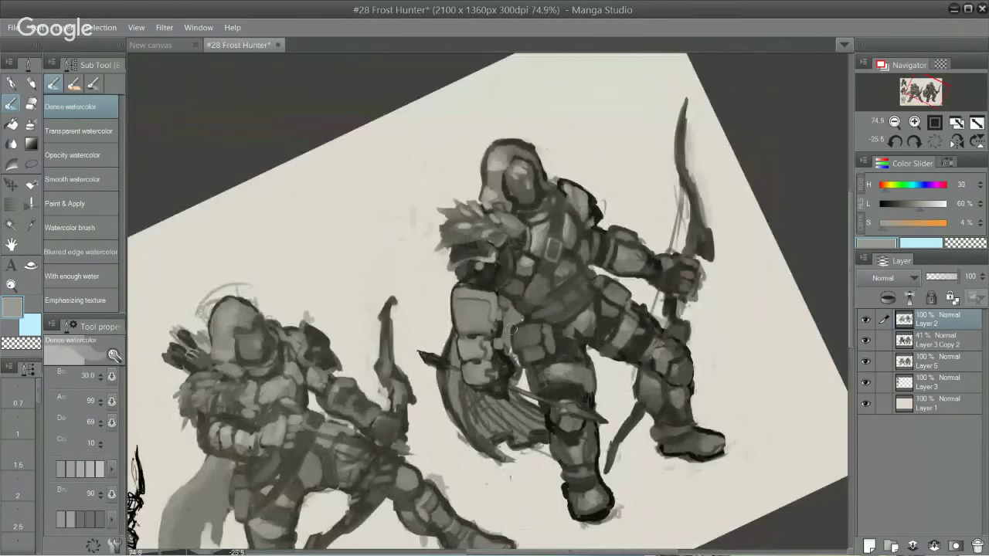
pyautogui.keyDown('alt'); pyautogui.click(501, 157); pyautogui.keyUp('alt')
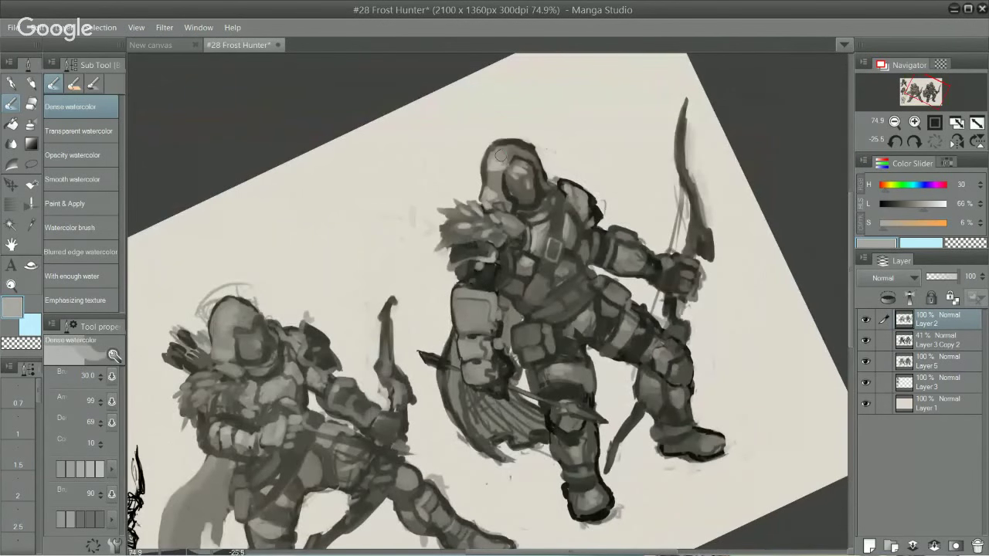
pyautogui.keyDown('alt'); pyautogui.click(490, 296); pyautogui.keyUp('alt')
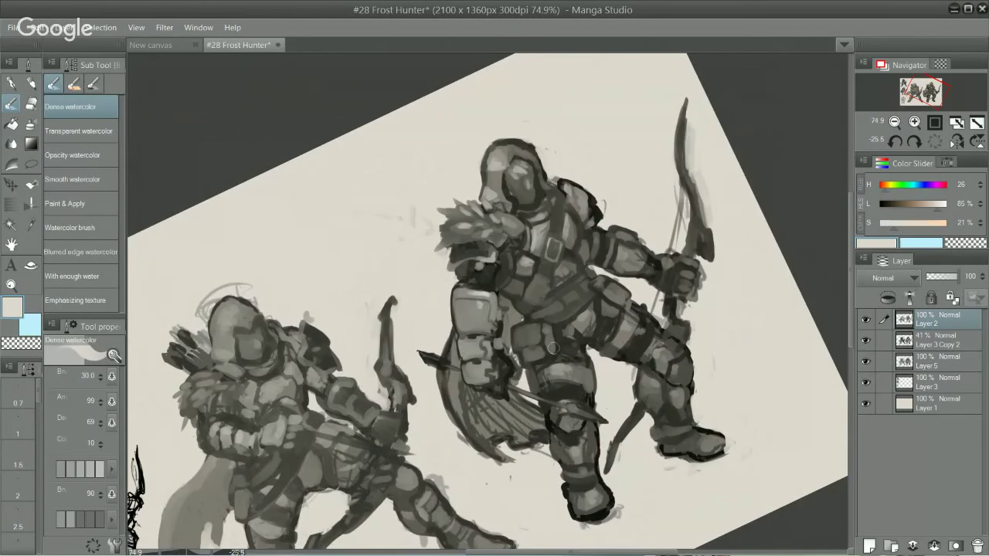
pyautogui.moveTo(510, 353); pyautogui.dragTo(502, 353)
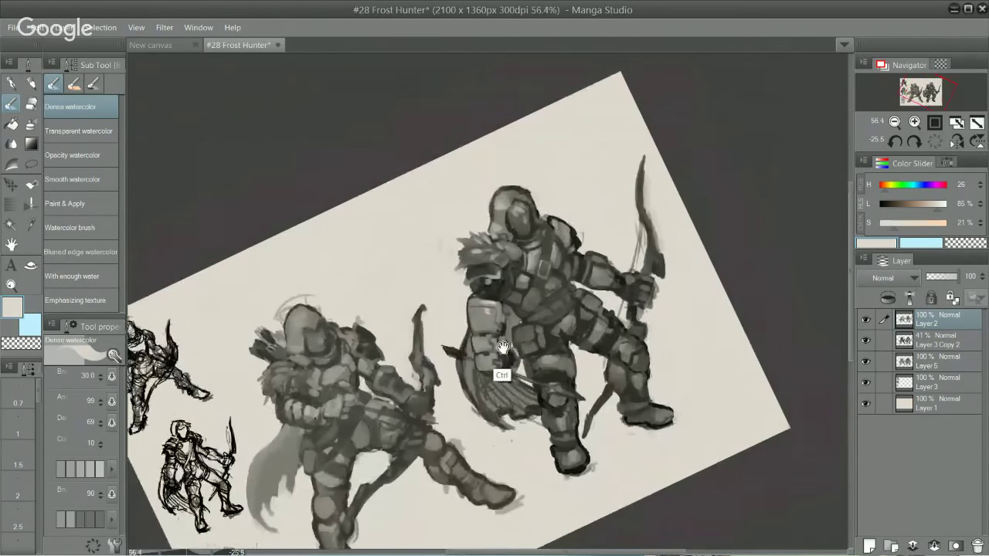
# - Add pale cream highlights to the left-hand figure's hood and face, redoing the first hood stroke
pyautogui.moveTo(681, 204); pyautogui.dragTo(638, 309)
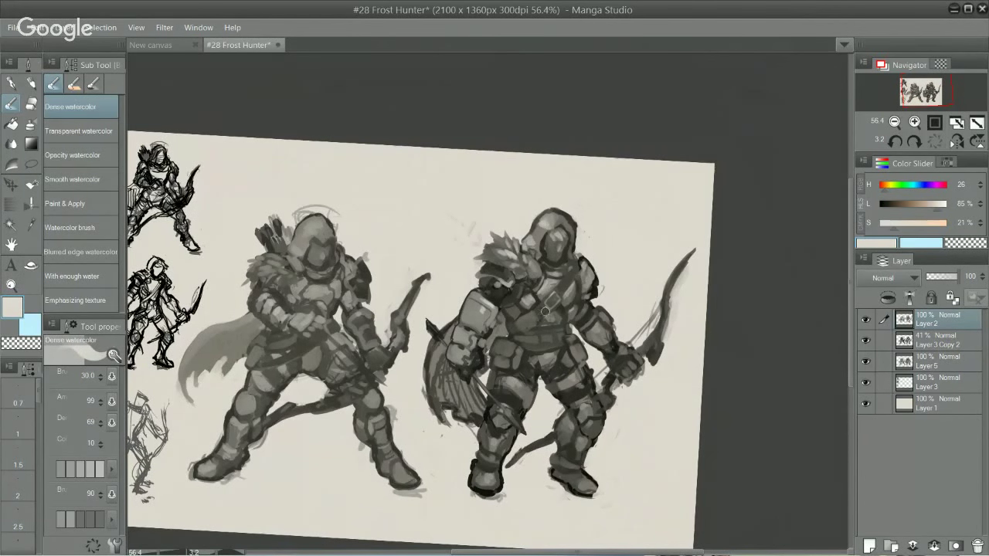
pyautogui.moveTo(634, 193); pyautogui.dragTo(615, 178)
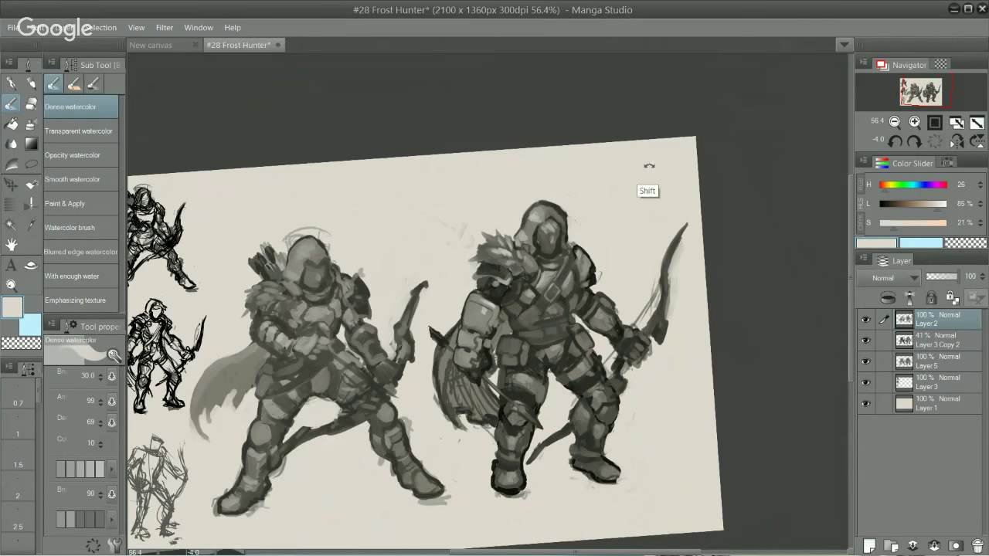
pyautogui.moveTo(649, 164); pyautogui.dragTo(747, 196)
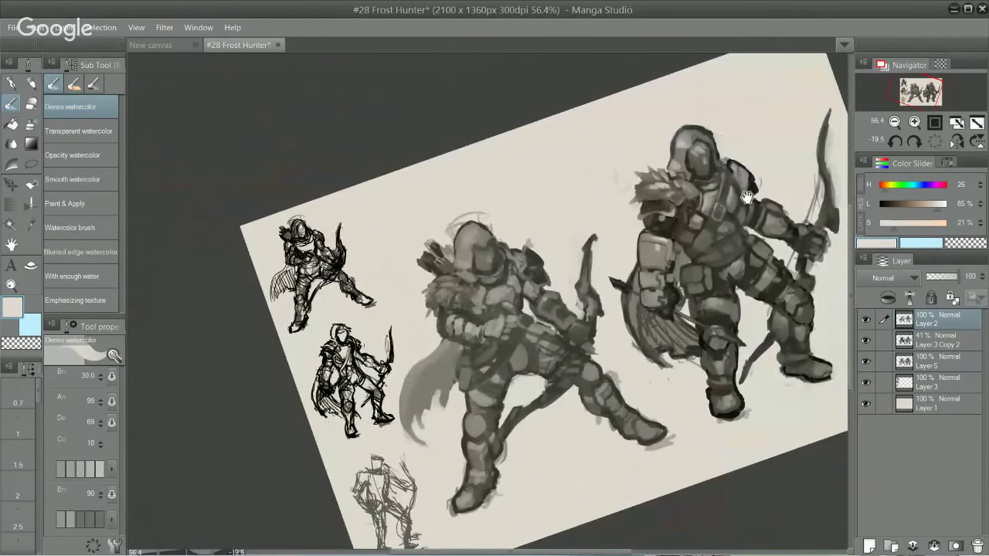
pyautogui.moveTo(603, 376); pyautogui.dragTo(632, 408)
pyautogui.keyDown('ctrl'); pyautogui.click(498, 259); pyautogui.keyUp('ctrl')
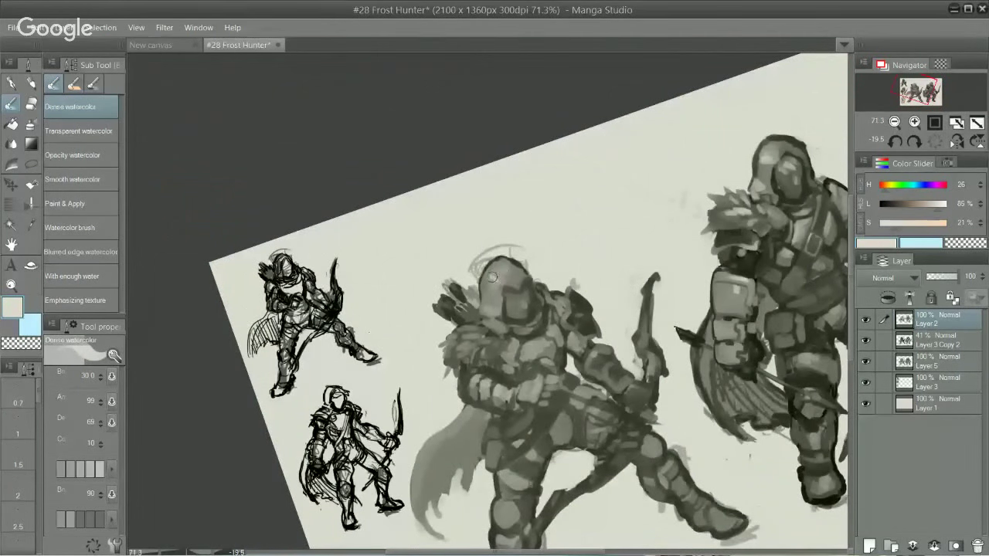
pyautogui.scroll(3, 492, 277)
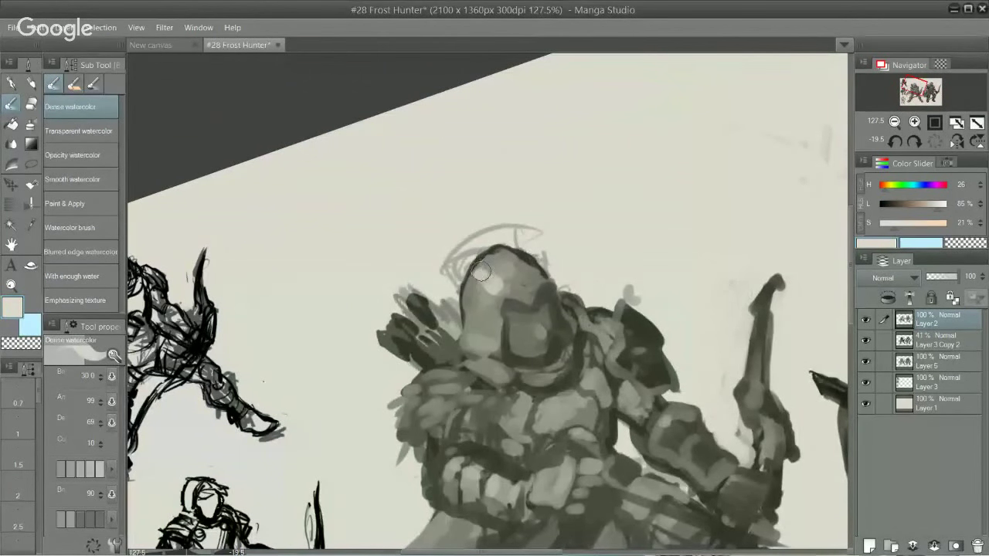
pyautogui.hotkey('ctrl', 'z')
pyautogui.moveTo(484, 274)
pyautogui.mouseDown()
pyautogui.moveTo(484, 285)
pyautogui.moveTo(513, 280)
pyautogui.mouseUp()
pyautogui.moveTo(525, 319)
pyautogui.mouseDown()
pyautogui.moveTo(542, 333)
pyautogui.moveTo(541, 309)
pyautogui.moveTo(506, 336)
pyautogui.moveTo(481, 338)
pyautogui.mouseUp()
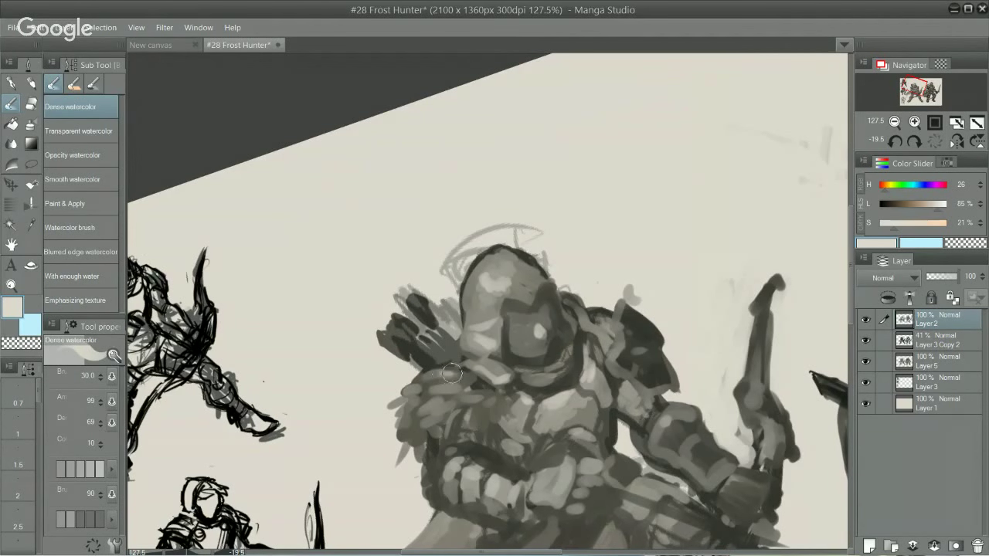
# - Paint pale fur tufts along the upper edge of the left-hand figure's mantle beside the hood
pyautogui.moveTo(441, 373)
pyautogui.mouseDown()
pyautogui.moveTo(452, 390)
pyautogui.moveTo(445, 401)
pyautogui.moveTo(472, 396)
pyautogui.moveTo(446, 400)
pyautogui.moveTo(466, 425)
pyautogui.moveTo(457, 408)
pyautogui.moveTo(472, 397)
pyautogui.mouseUp()
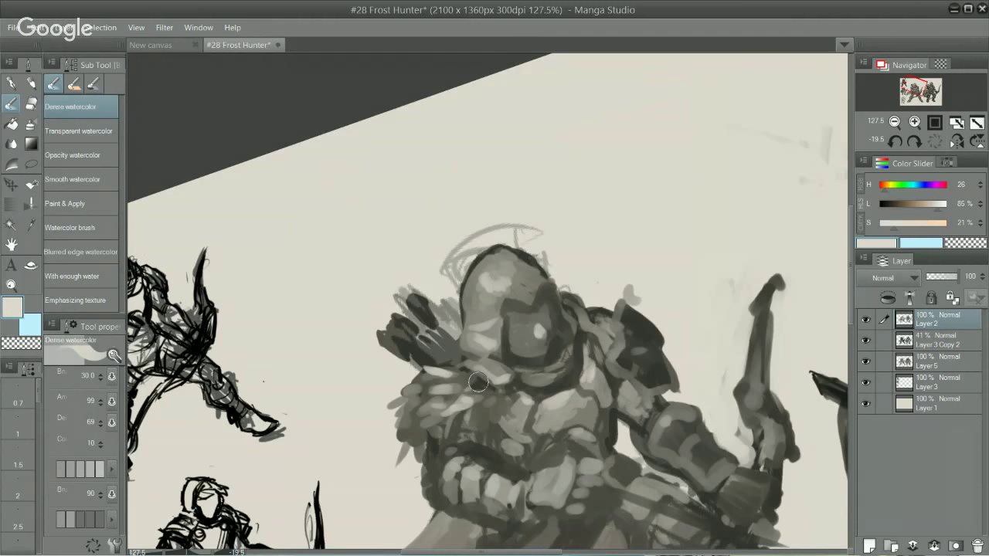
pyautogui.moveTo(653, 206)
pyautogui.mouseDown()
pyautogui.moveTo(766, 371)
pyautogui.moveTo(766, 408)
pyautogui.moveTo(748, 446)
pyautogui.mouseUp()
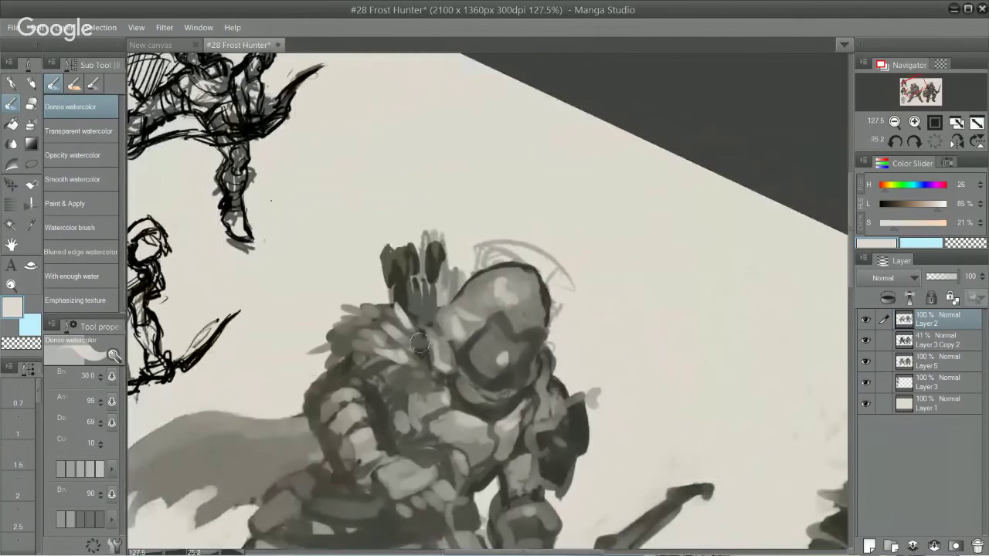
pyautogui.moveTo(418, 333); pyautogui.dragTo(420, 315)
pyautogui.moveTo(595, 169)
pyautogui.mouseDown()
pyautogui.moveTo(477, 116)
pyautogui.moveTo(520, 326)
pyautogui.moveTo(529, 126)
pyautogui.mouseUp()
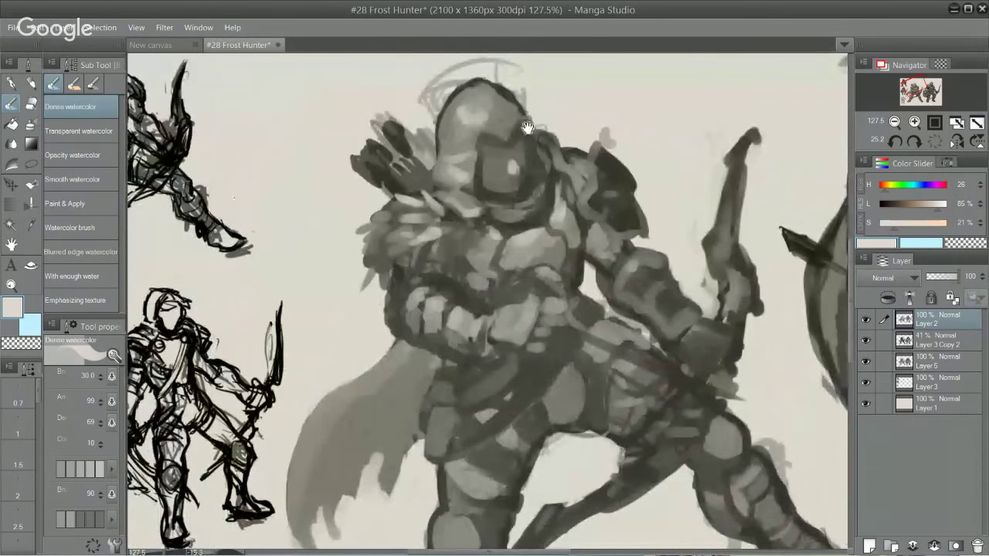
# - Add pale highlights to the left-hand figure's forearm wraps and upper chest plate
pyautogui.moveTo(421, 292); pyautogui.dragTo(442, 304)
pyautogui.moveTo(473, 234)
pyautogui.mouseDown()
pyautogui.moveTo(497, 244)
pyautogui.moveTo(490, 239)
pyautogui.moveTo(531, 189)
pyautogui.moveTo(446, 249)
pyautogui.moveTo(454, 218)
pyautogui.moveTo(472, 235)
pyautogui.moveTo(485, 229)
pyautogui.moveTo(460, 262)
pyautogui.moveTo(482, 222)
pyautogui.moveTo(538, 227)
pyautogui.moveTo(481, 245)
pyautogui.moveTo(492, 235)
pyautogui.moveTo(492, 247)
pyautogui.moveTo(517, 251)
pyautogui.mouseUp()
pyautogui.moveTo(711, 225)
pyautogui.mouseDown()
pyautogui.moveTo(729, 321)
pyautogui.moveTo(712, 325)
pyautogui.mouseUp()
pyautogui.moveTo(583, 263)
pyautogui.mouseDown()
pyautogui.moveTo(535, 225)
pyautogui.moveTo(555, 231)
pyautogui.moveTo(542, 230)
pyautogui.moveTo(549, 237)
pyautogui.moveTo(534, 241)
pyautogui.moveTo(570, 233)
pyautogui.moveTo(533, 223)
pyautogui.moveTo(571, 231)
pyautogui.moveTo(538, 247)
pyautogui.moveTo(579, 240)
pyautogui.moveTo(538, 212)
pyautogui.moveTo(568, 233)
pyautogui.moveTo(543, 240)
pyautogui.moveTo(547, 246)
pyautogui.moveTo(577, 235)
pyautogui.moveTo(543, 218)
pyautogui.mouseUp()
# - Darken the scarf folds below the left-hand figure's face with a sampled dark grey
pyautogui.keyDown('alt'); pyautogui.click(553, 248); pyautogui.keyUp('alt')
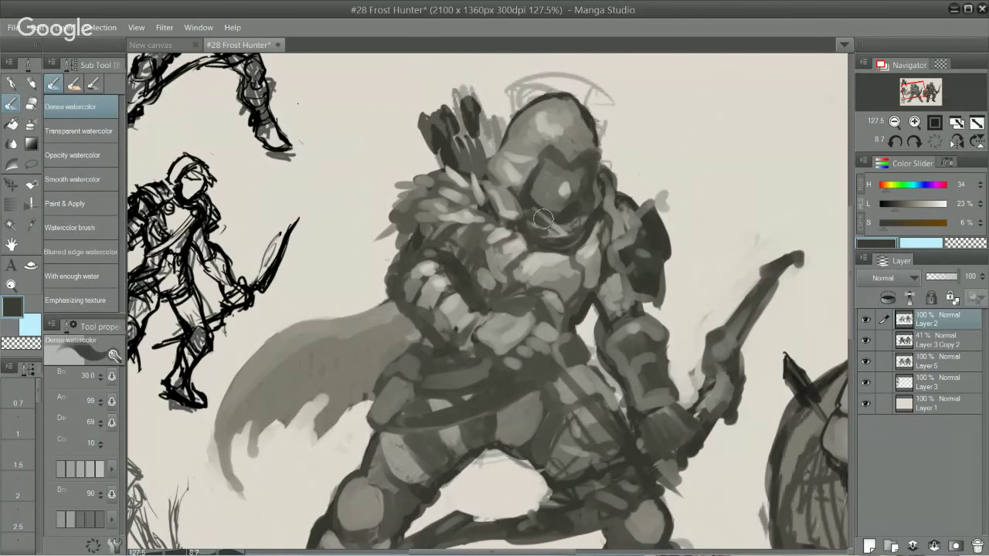
pyautogui.moveTo(638, 185); pyautogui.dragTo(598, 221)
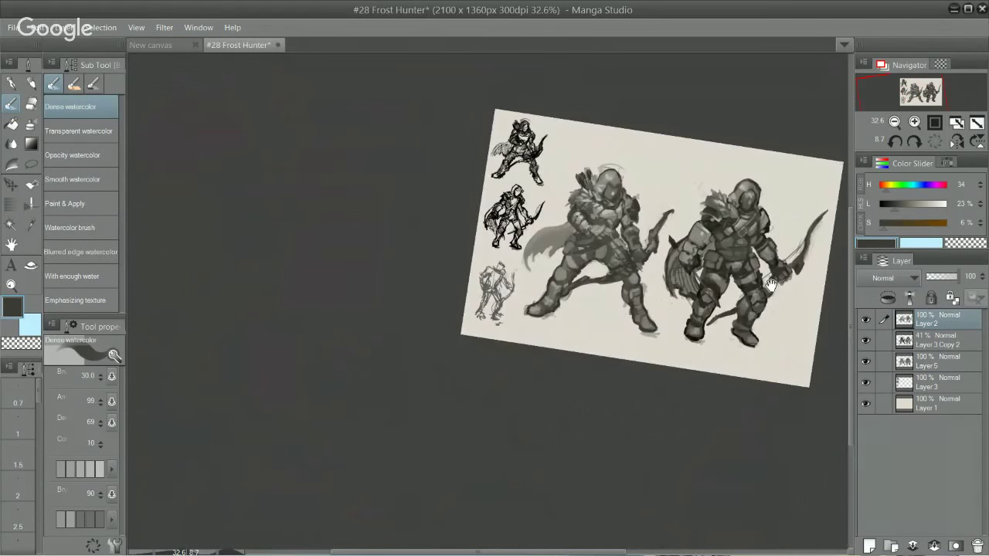
pyautogui.moveTo(771, 273); pyautogui.dragTo(589, 337)
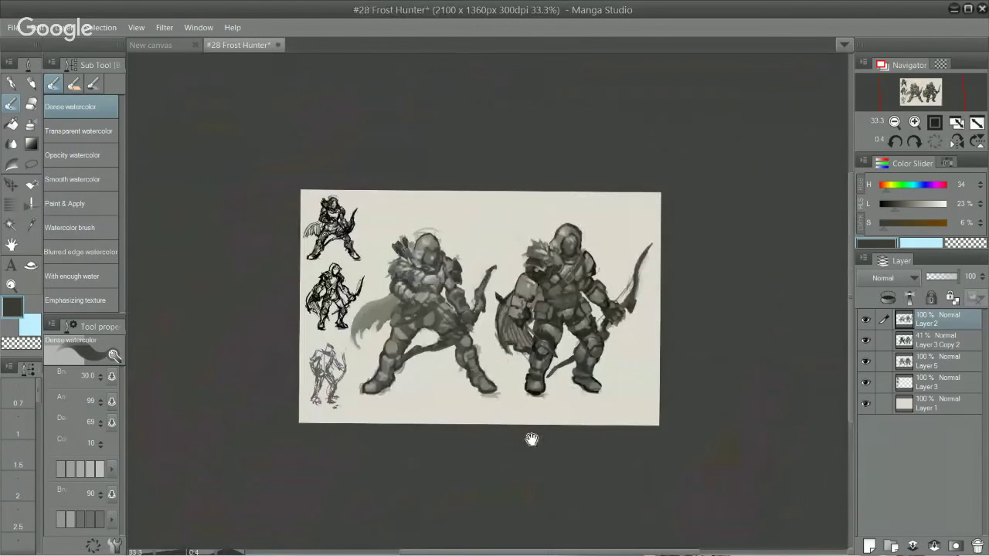
pyautogui.moveTo(441, 316); pyautogui.dragTo(487, 244)
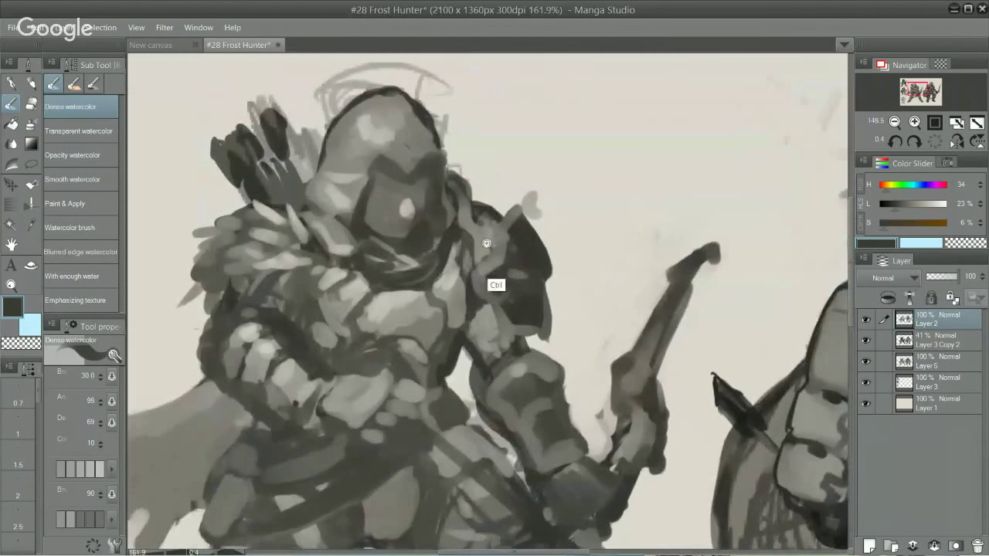
# - Refine the side edge of the left-hand figure's chest plate and the adjoining strap with sampled dark and light greys
pyautogui.keyDown('alt'); pyautogui.click(425, 300); pyautogui.keyUp('alt')
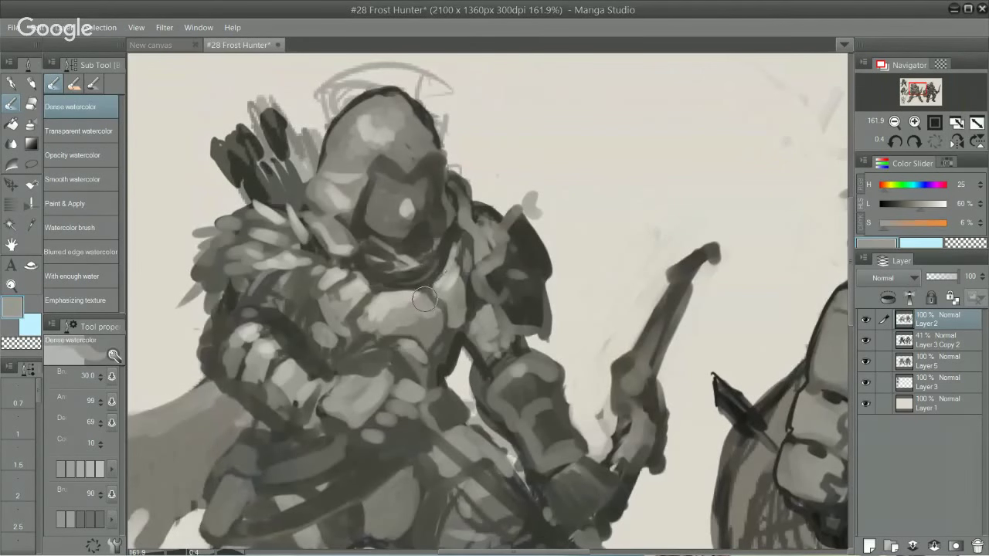
pyautogui.keyDown('alt'); pyautogui.click(433, 295); pyautogui.keyUp('alt')
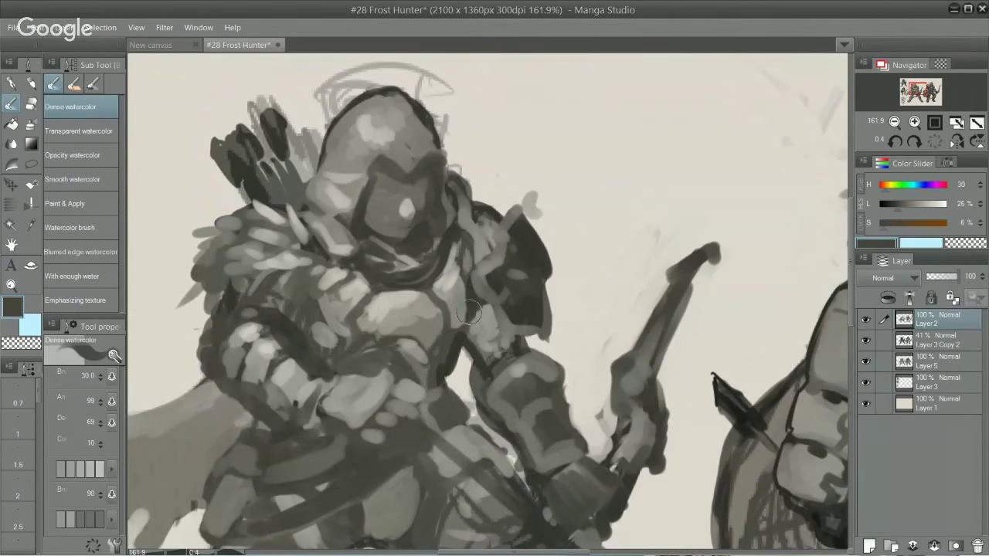
pyautogui.keyDown('alt'); pyautogui.click(448, 338); pyautogui.keyUp('alt')
pyautogui.moveTo(464, 302)
pyautogui.mouseDown()
pyautogui.moveTo(468, 325)
pyautogui.moveTo(450, 340)
pyautogui.moveTo(450, 361)
pyautogui.moveTo(429, 286)
pyautogui.moveTo(458, 238)
pyautogui.moveTo(465, 274)
pyautogui.moveTo(468, 242)
pyautogui.moveTo(467, 269)
pyautogui.moveTo(459, 236)
pyautogui.moveTo(465, 272)
pyautogui.moveTo(463, 244)
pyautogui.moveTo(452, 236)
pyautogui.moveTo(462, 278)
pyautogui.moveTo(454, 286)
pyautogui.moveTo(461, 260)
pyautogui.moveTo(451, 273)
pyautogui.moveTo(435, 270)
pyautogui.moveTo(449, 241)
pyautogui.mouseUp()
pyautogui.keyDown('alt'); pyautogui.click(448, 389); pyautogui.keyUp('alt')
pyautogui.keyDown('alt'); pyautogui.click(460, 295); pyautogui.keyUp('alt')
pyautogui.keyDown('alt'); pyautogui.click(451, 268); pyautogui.keyUp('alt')
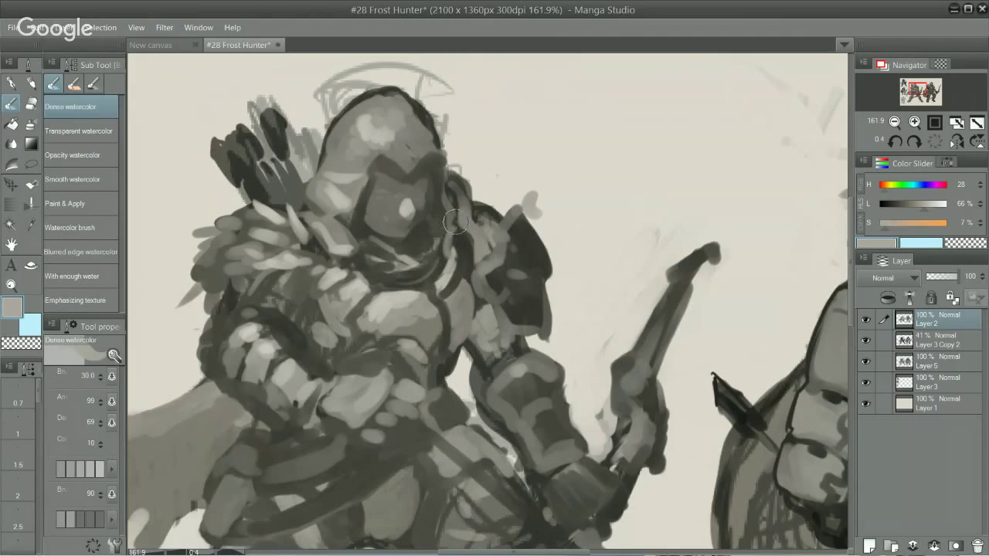
# - Sample light grey from the left-hand figure's hood and highlight the knee pad of the leg nearest the cape
pyautogui.moveTo(574, 339); pyautogui.dragTo(555, 332)
pyautogui.moveTo(595, 315); pyautogui.dragTo(593, 278)
pyautogui.moveTo(614, 404); pyautogui.dragTo(636, 313)
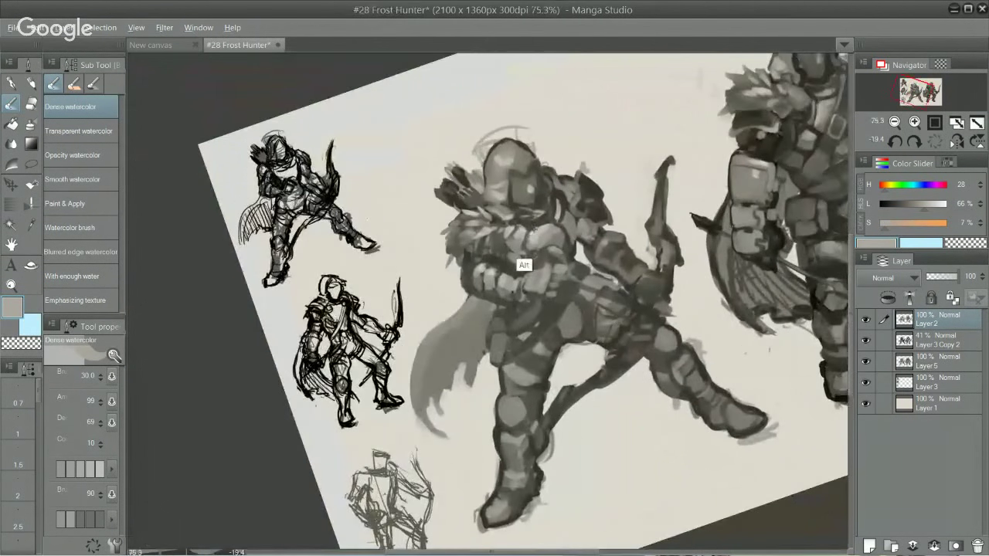
pyautogui.keyDown('alt'); pyautogui.click(502, 188); pyautogui.keyUp('alt')
pyautogui.moveTo(510, 408); pyautogui.dragTo(507, 404)
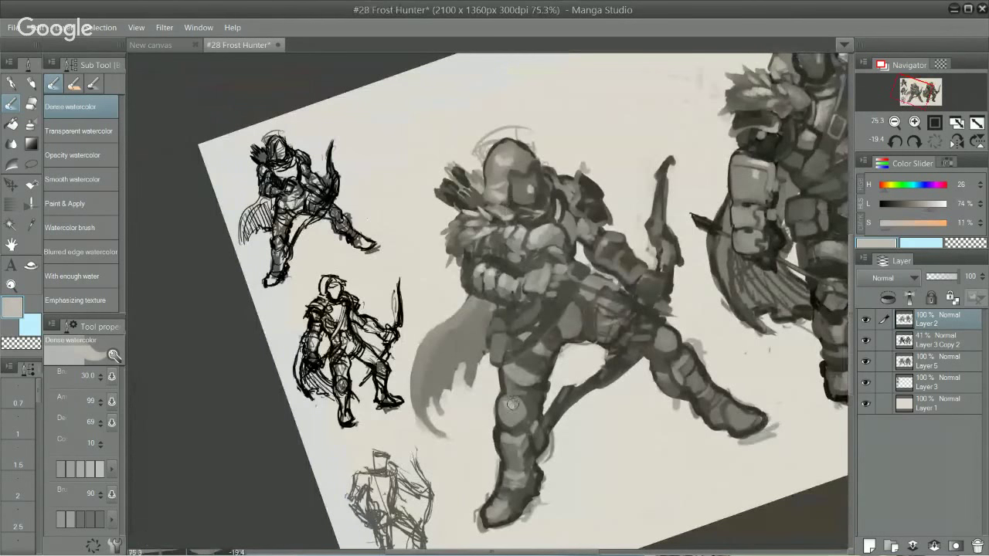
# - Clean up the left-hand figure's bow hand and the grip area with sampled dark and mid greys
pyautogui.scroll(2, 657, 398)
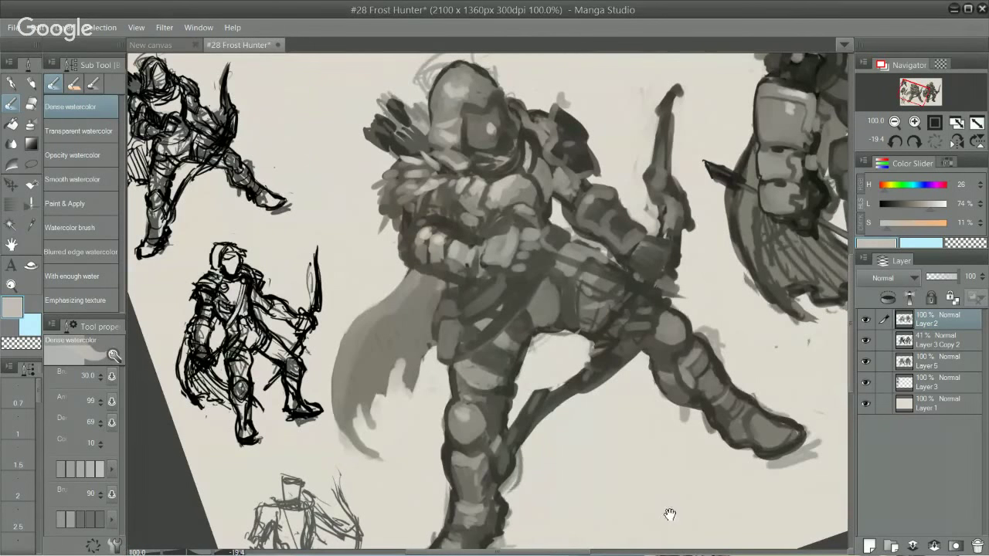
pyautogui.scroll(-2, 708, 466)
pyautogui.scroll(1, 695, 464)
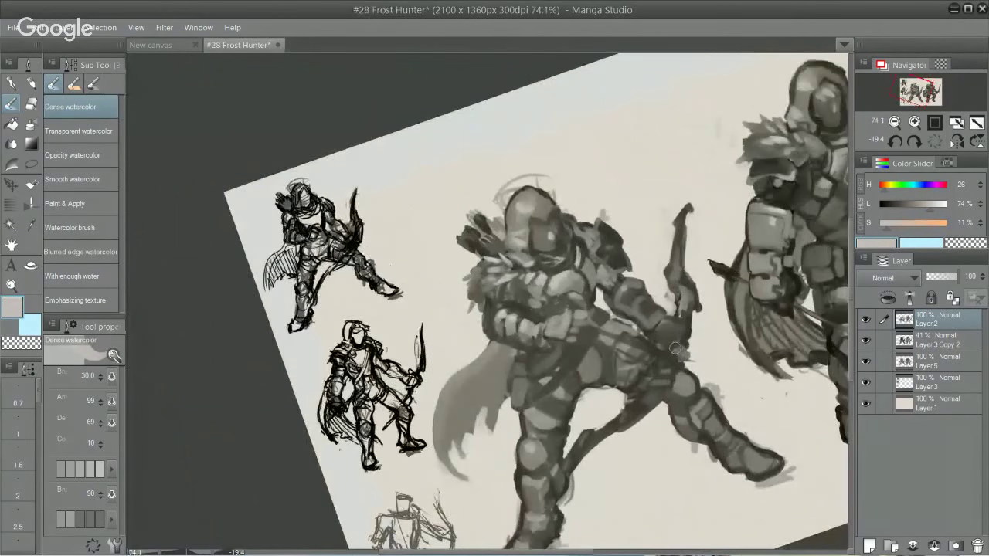
pyautogui.keyDown('alt'); pyautogui.click(687, 330); pyautogui.keyUp('alt')
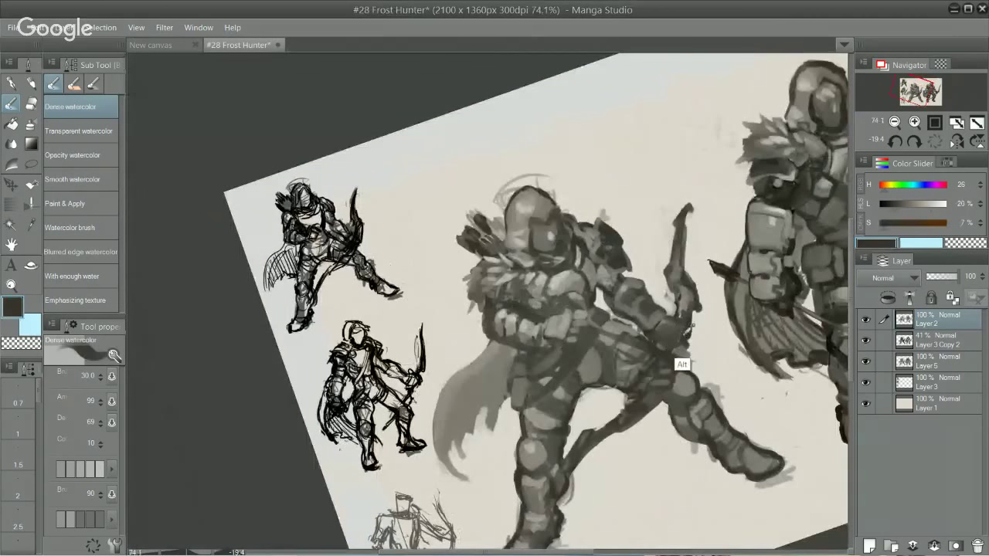
pyautogui.keyDown('alt'); pyautogui.click(687, 340); pyautogui.keyUp('alt')
pyautogui.keyDown('alt'); pyautogui.click(669, 371); pyautogui.keyUp('alt')
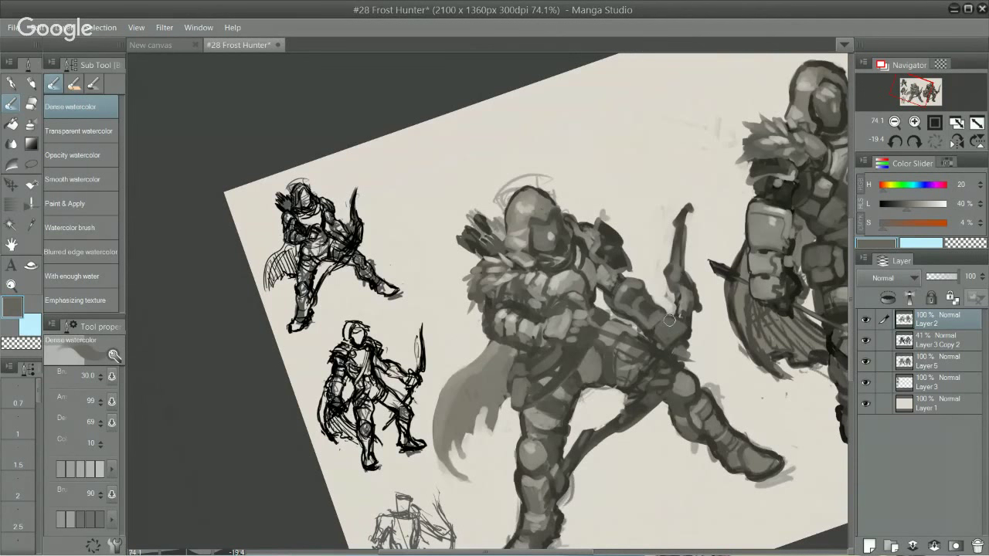
pyautogui.keyDown('alt'); pyautogui.click(687, 333); pyautogui.keyUp('alt')
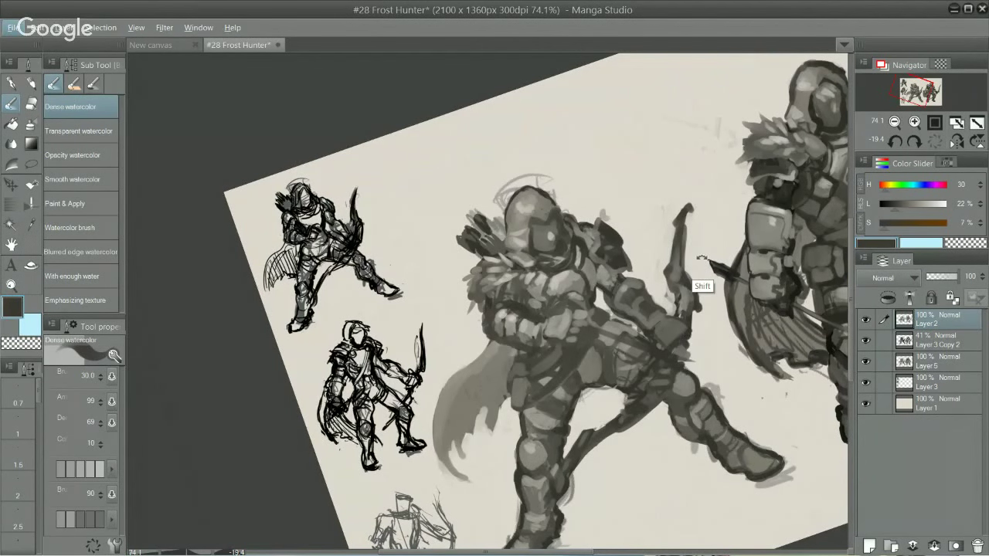
# - Refine the left-hand figure's shoulder guard on the bow arm with sampled dark grey, redoing the stroke along its edge
pyautogui.moveTo(702, 258)
pyautogui.mouseDown()
pyautogui.moveTo(761, 362)
pyautogui.moveTo(624, 310)
pyautogui.mouseUp()
pyautogui.keyDown('alt'); pyautogui.click(624, 310); pyautogui.keyUp('alt')
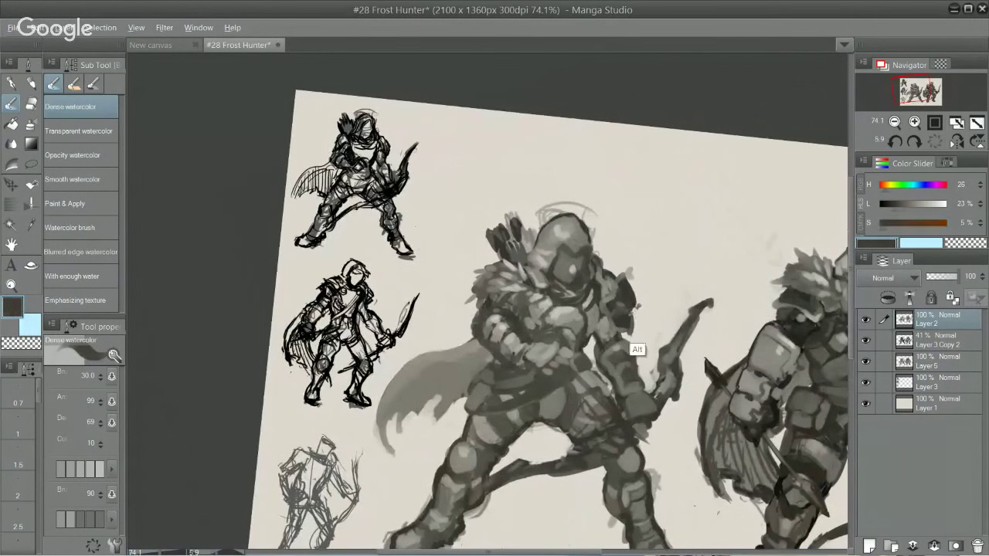
pyautogui.keyDown('alt'); pyautogui.click(628, 313); pyautogui.keyUp('alt')
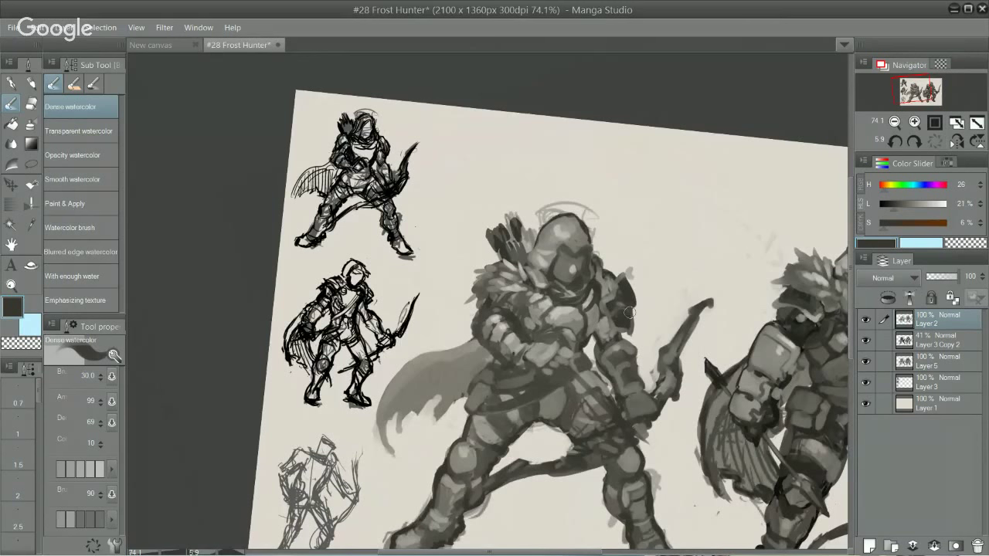
pyautogui.moveTo(630, 313); pyautogui.dragTo(635, 311)
pyautogui.keyDown('alt'); pyautogui.click(634, 304); pyautogui.keyUp('alt')
pyautogui.click(633, 310)
pyautogui.moveTo(633, 309); pyautogui.dragTo(630, 267)
pyautogui.hotkey('ctrl', 'z')
pyautogui.moveTo(620, 276); pyautogui.dragTo(608, 267)
pyautogui.scroll(-2, 608, 267)
# - Touch up the right-hand figure's shoulder armour below the fur mantle with a sampled mid grey
pyautogui.moveTo(704, 214); pyautogui.dragTo(753, 294)
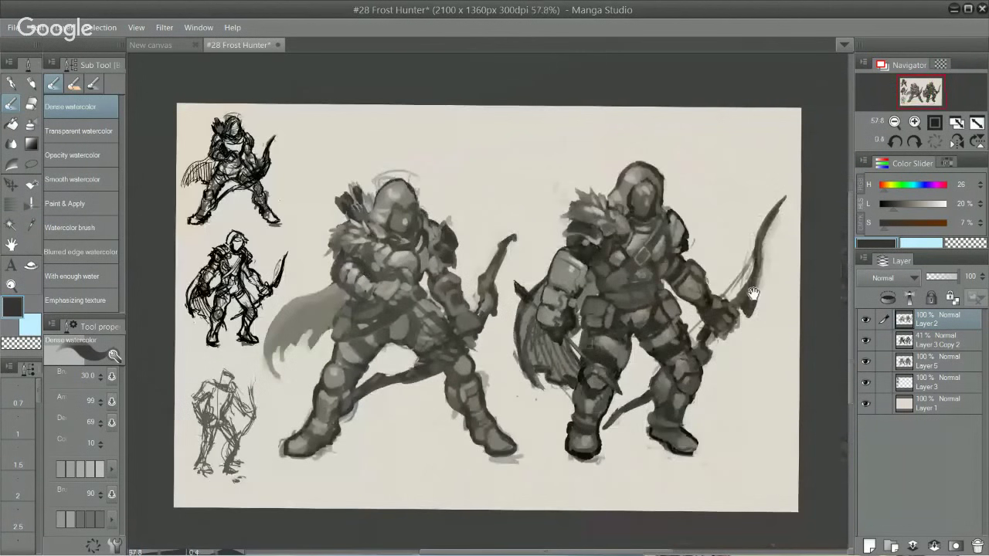
pyautogui.scroll(2, 591, 264)
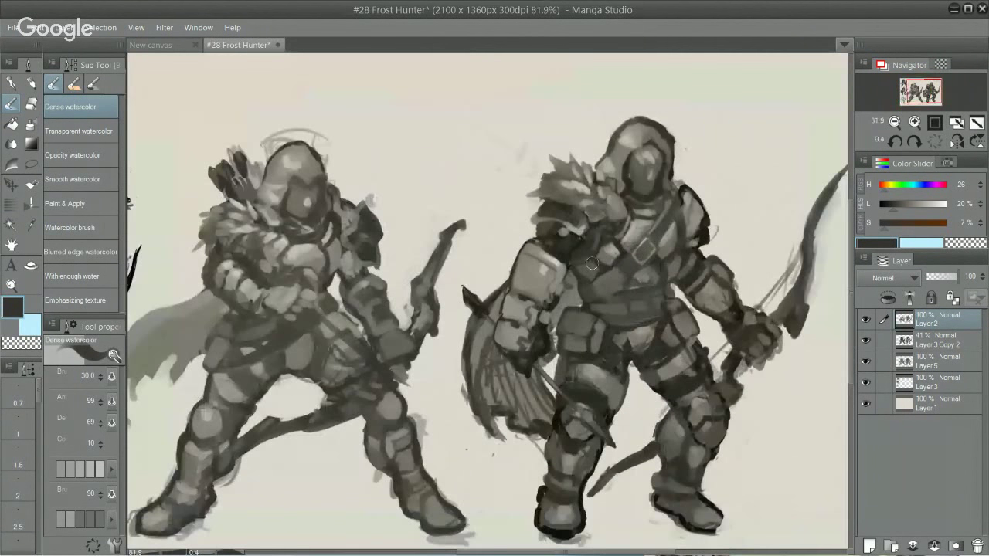
pyautogui.keyDown('alt'); pyautogui.click(591, 264); pyautogui.keyUp('alt')
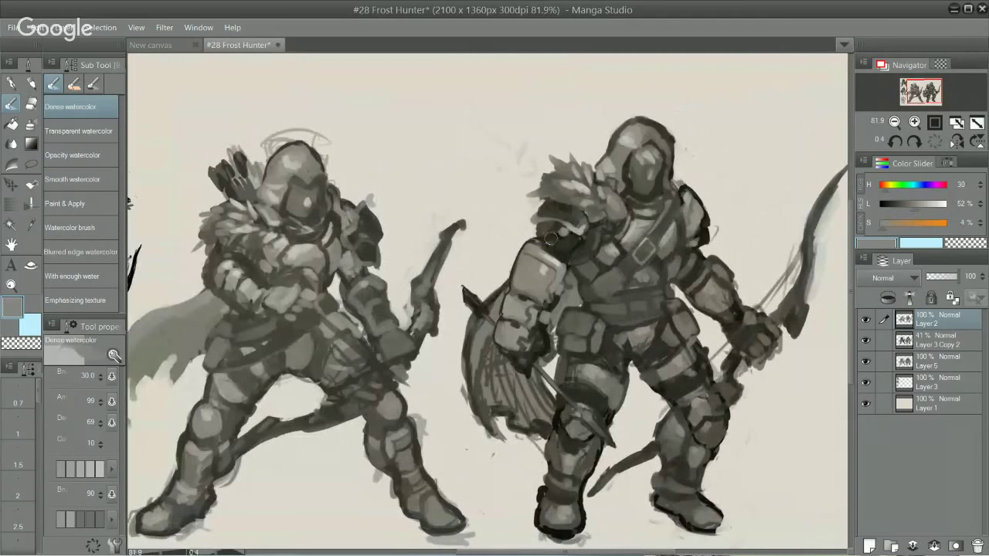
pyautogui.moveTo(547, 238)
pyautogui.mouseDown()
pyautogui.moveTo(561, 224)
pyautogui.moveTo(529, 220)
pyautogui.mouseUp()
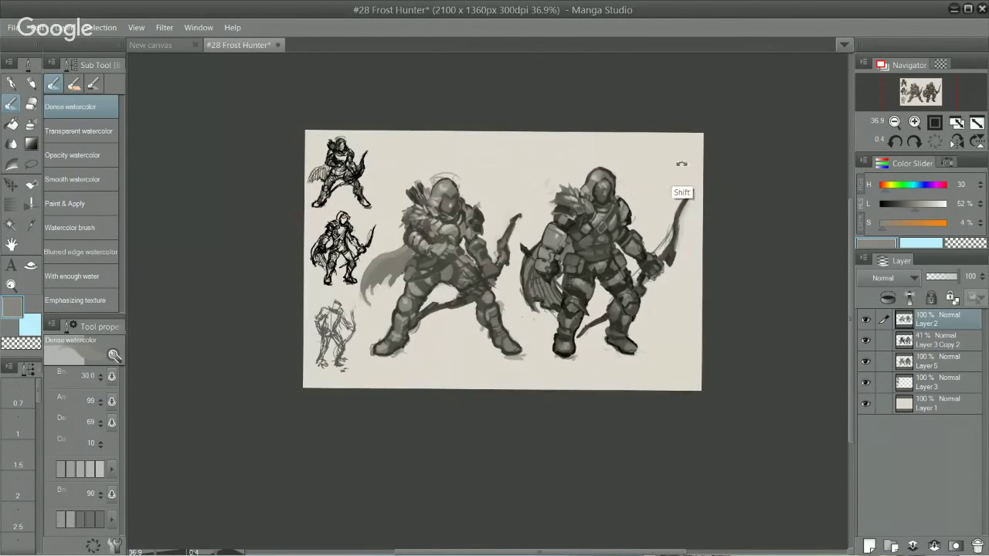
# - Reshape the right-hand figure's hood outline and face opening with sampled dark grey and the light background colour
pyautogui.moveTo(680, 166); pyautogui.dragTo(685, 209)
pyautogui.scroll(3, 680, 210)
pyautogui.keyDown('alt'); pyautogui.click(591, 170); pyautogui.keyUp('alt')
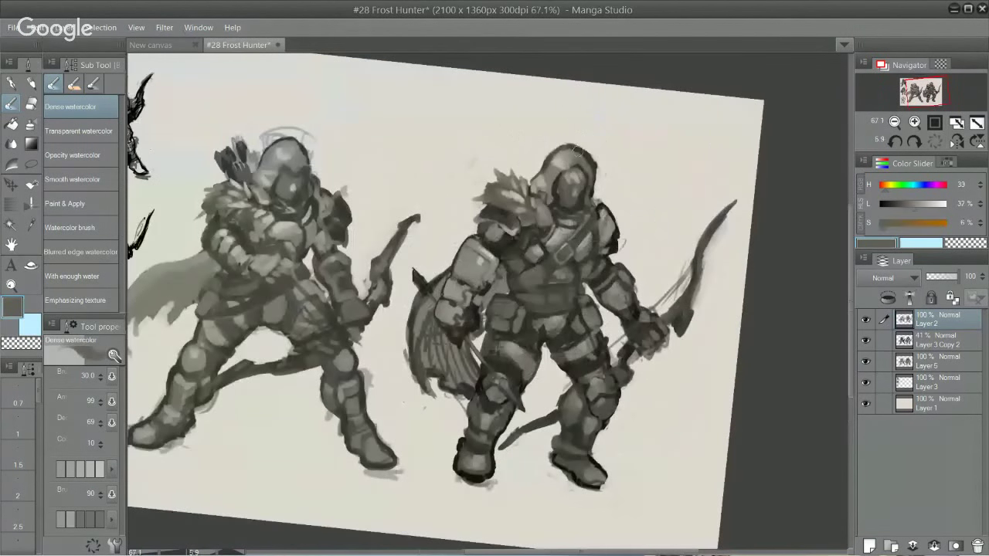
pyautogui.keyDown('alt'); pyautogui.click(601, 173); pyautogui.keyUp('alt')
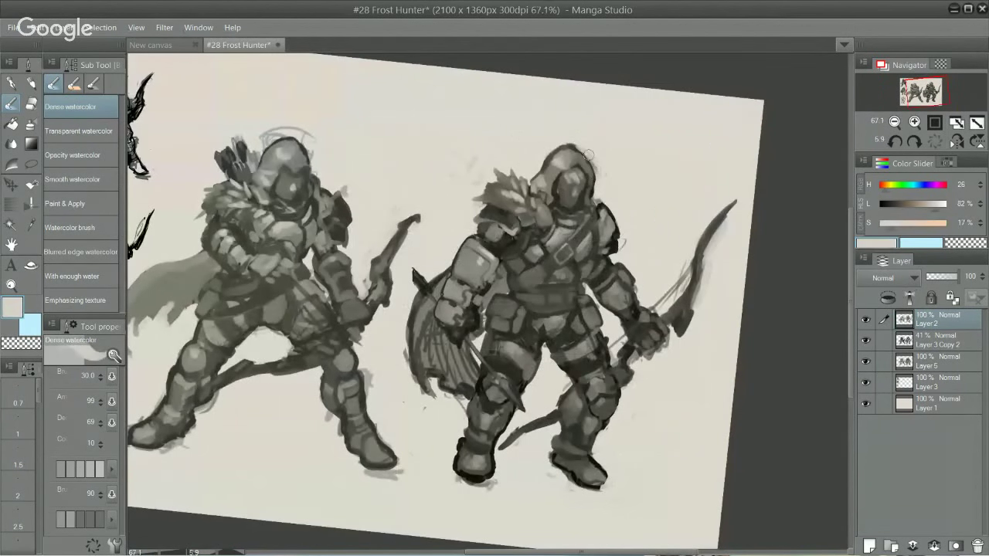
pyautogui.keyDown('alt'); pyautogui.click(586, 167); pyautogui.keyUp('alt')
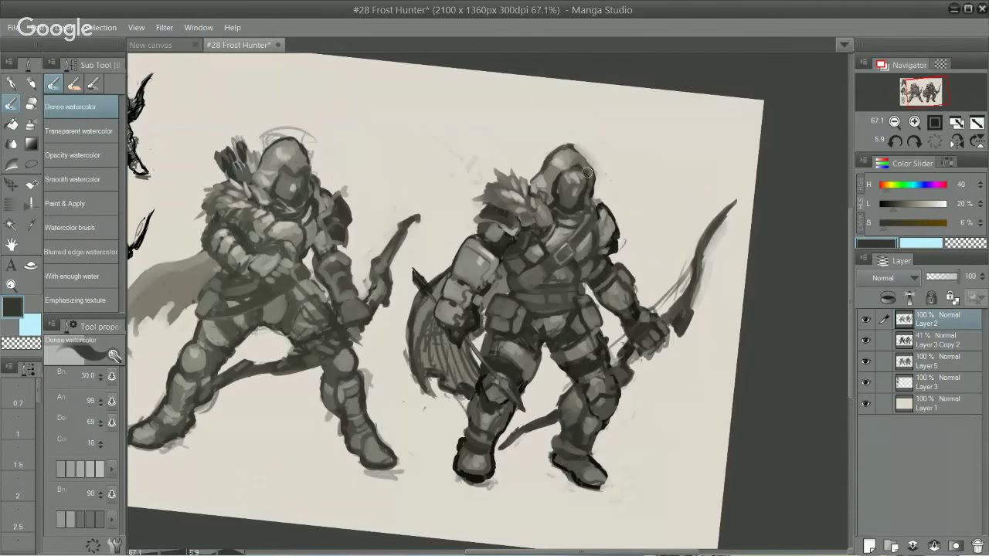
pyautogui.moveTo(589, 174)
pyautogui.mouseDown()
pyautogui.moveTo(586, 200)
pyautogui.moveTo(591, 176)
pyautogui.moveTo(555, 184)
pyautogui.moveTo(566, 175)
pyautogui.moveTo(555, 187)
pyautogui.moveTo(576, 168)
pyautogui.moveTo(552, 178)
pyautogui.moveTo(575, 168)
pyautogui.mouseUp()
# - Touch up the right-hand figure's lower face, collar and adjoining fur mantle with sampled greys
pyautogui.keyDown('alt'); pyautogui.click(563, 198); pyautogui.keyUp('alt')
pyautogui.keyDown('alt'); pyautogui.click(551, 226); pyautogui.keyUp('alt')
pyautogui.keyDown('alt'); pyautogui.click(542, 221); pyautogui.keyUp('alt')
pyautogui.scroll(-1, 571, 151)
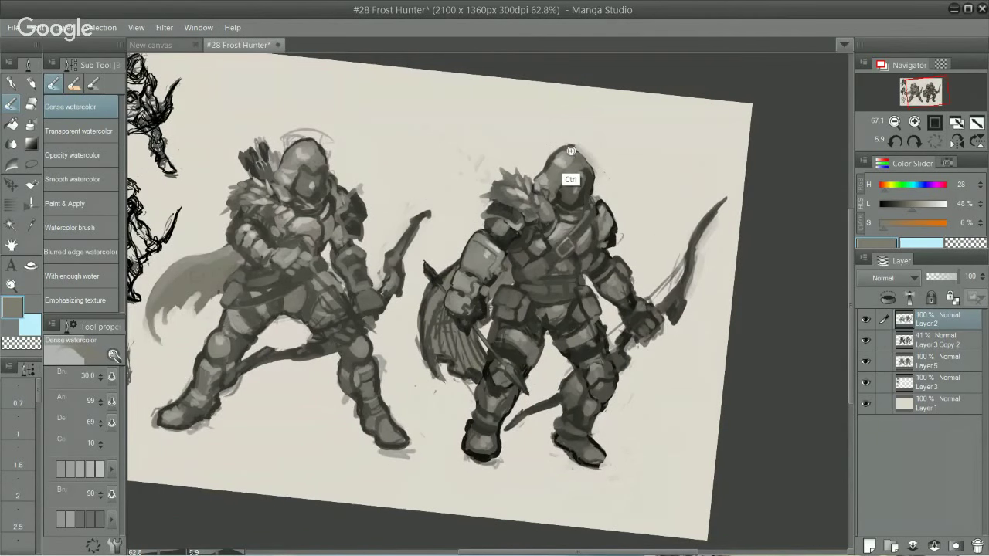
# - Sample a light grey and accent the rim of the right-hand figure's hood opening
pyautogui.scroll(4, 571, 151)
pyautogui.keyDown('alt'); pyautogui.click(529, 179); pyautogui.keyUp('alt')
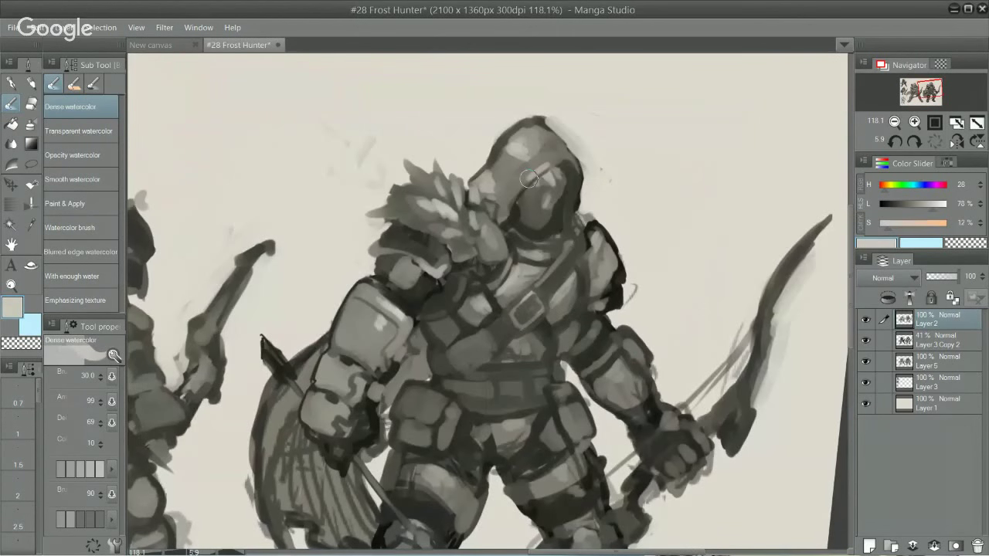
pyautogui.scroll(-4, 528, 179)
pyautogui.moveTo(595, 188); pyautogui.dragTo(654, 220)
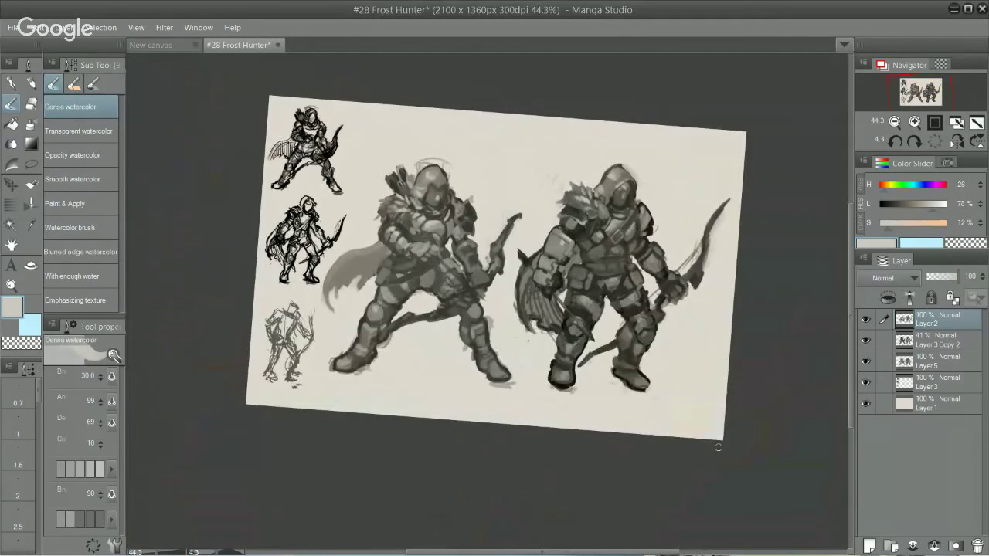
pyautogui.scroll(1, 692, 263)
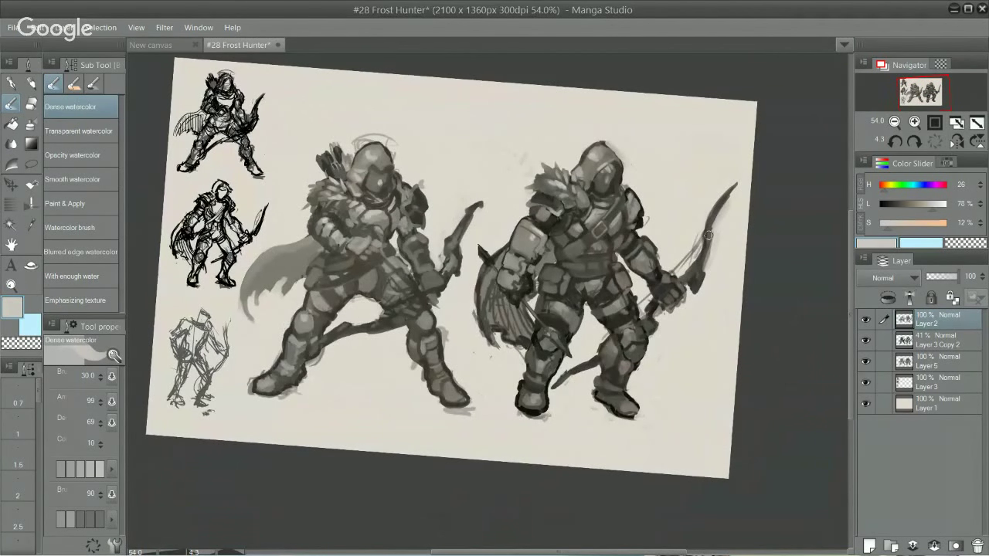
# - Enlarge the brush to 100, sample the background colour and paint out the stray sketch arc above the left-hand figure's hood
pyautogui.press(']')
pyautogui.press(']')
pyautogui.press(']')
pyautogui.press(']')
pyautogui.press(']')
pyautogui.press(']')
pyautogui.keyDown('alt'); pyautogui.click(506, 149); pyautogui.keyUp('alt')
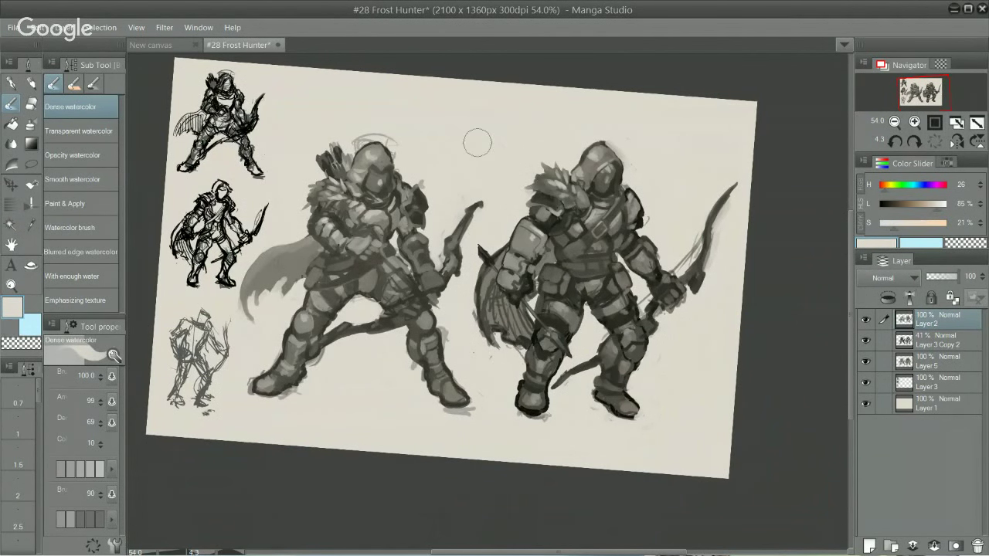
pyautogui.moveTo(403, 160)
pyautogui.mouseDown()
pyautogui.moveTo(384, 131)
pyautogui.moveTo(351, 126)
pyautogui.moveTo(351, 136)
pyautogui.moveTo(373, 124)
pyautogui.moveTo(353, 145)
pyautogui.mouseUp()
# - Clean up the background around the left-hand figure's legs and boots with the sampled background colour
pyautogui.moveTo(450, 344); pyautogui.dragTo(449, 324)
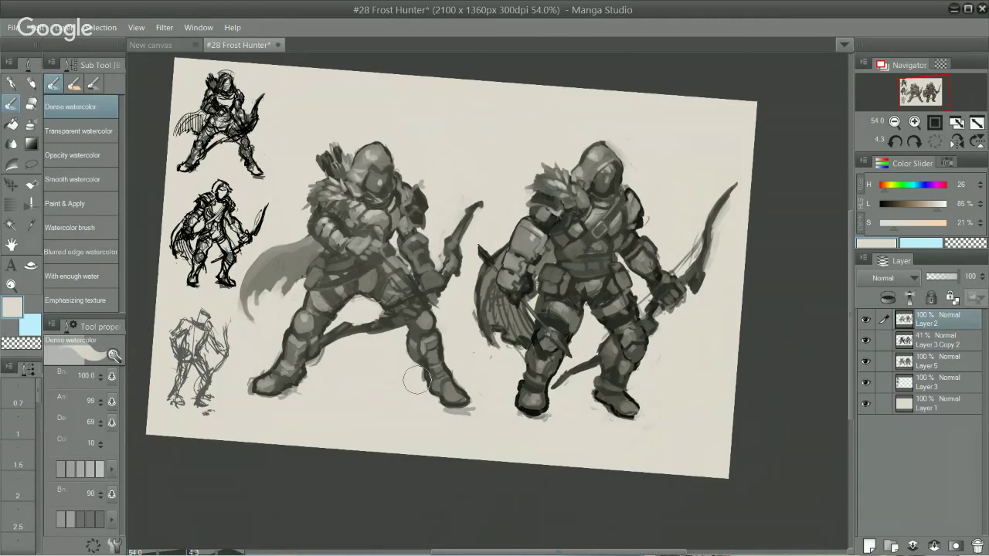
pyautogui.moveTo(317, 371); pyautogui.dragTo(325, 353)
pyautogui.moveTo(534, 287)
pyautogui.mouseDown()
pyautogui.moveTo(504, 234)
pyautogui.moveTo(479, 216)
pyautogui.mouseUp()
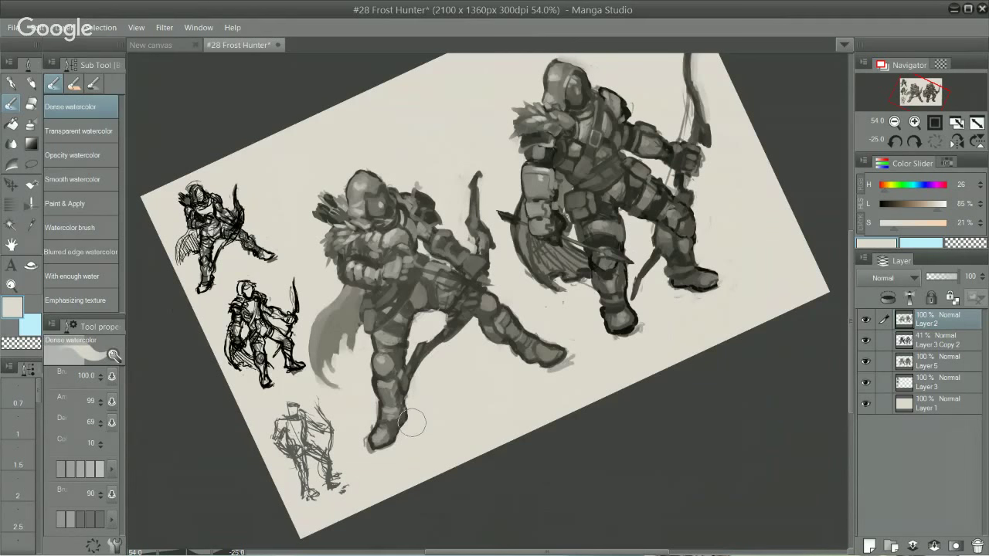
pyautogui.moveTo(680, 228); pyautogui.dragTo(713, 329)
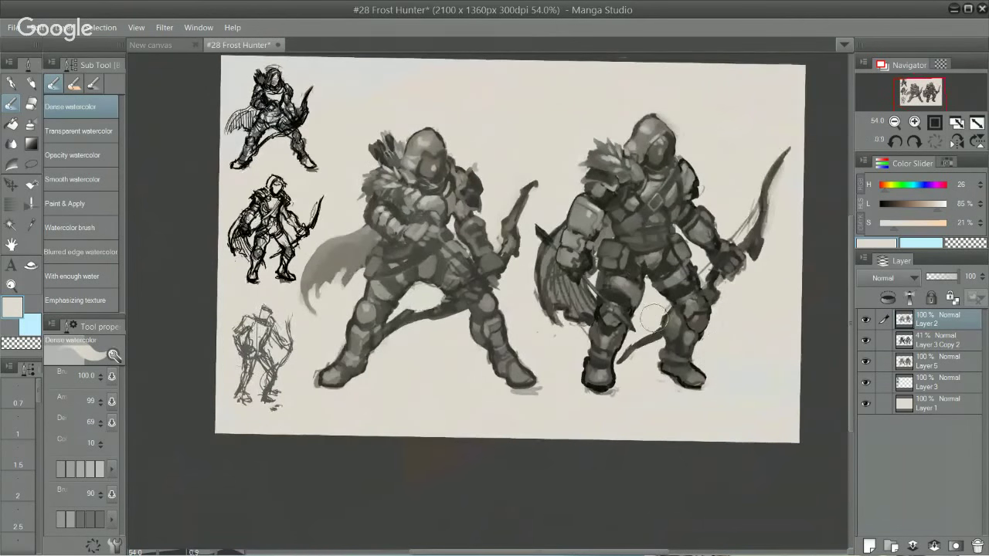
# - Reduce the brush size to 50 for cleaning the background between the right-hand figure's legs
pyautogui.press('[')
pyautogui.press('[')
pyautogui.press('[')
pyautogui.press('[')
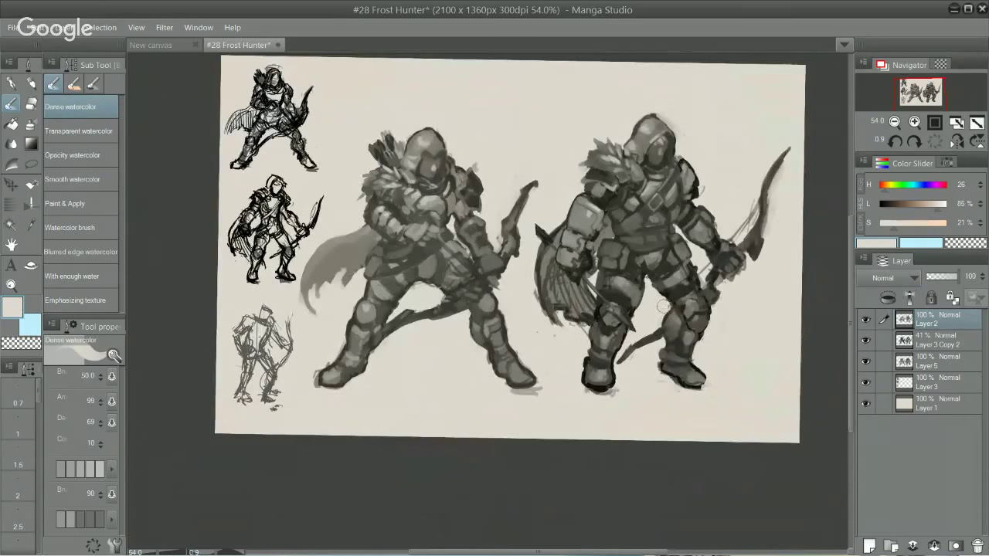